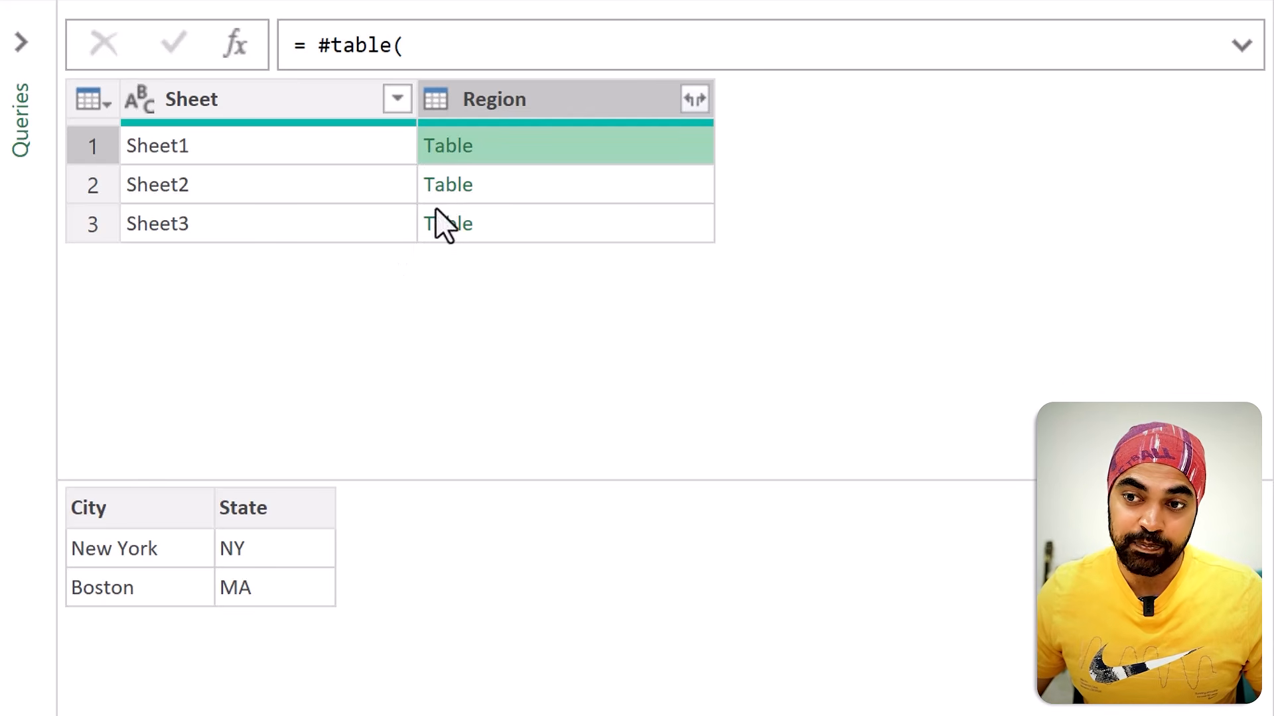
Step: Expand the Region column into its City and State columns without using the original column name as prefix
click(697, 98)
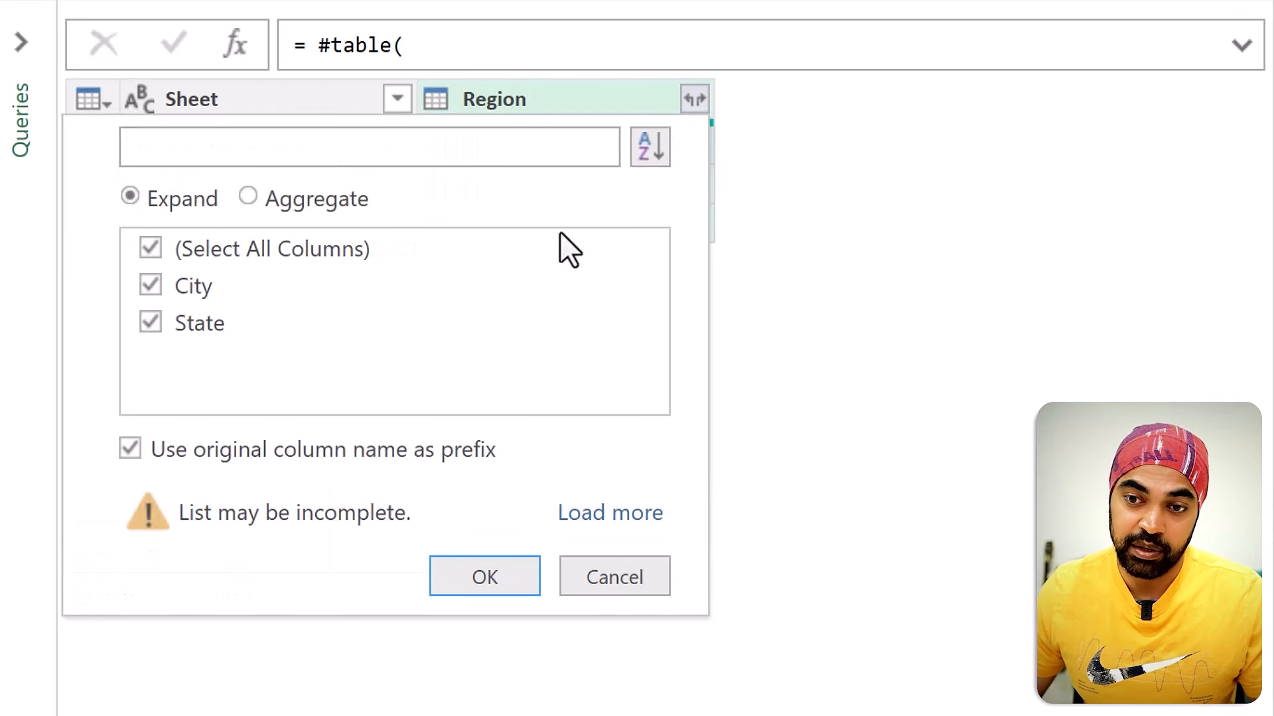
click(253, 454)
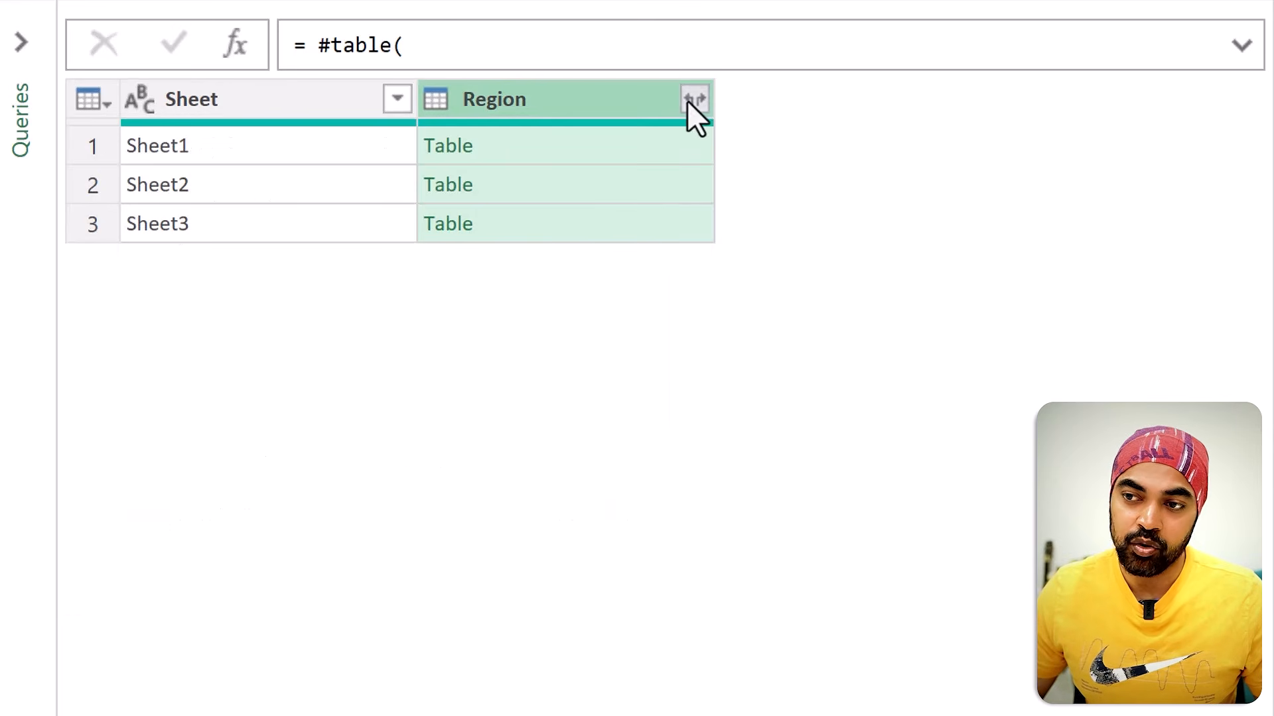
click(694, 100)
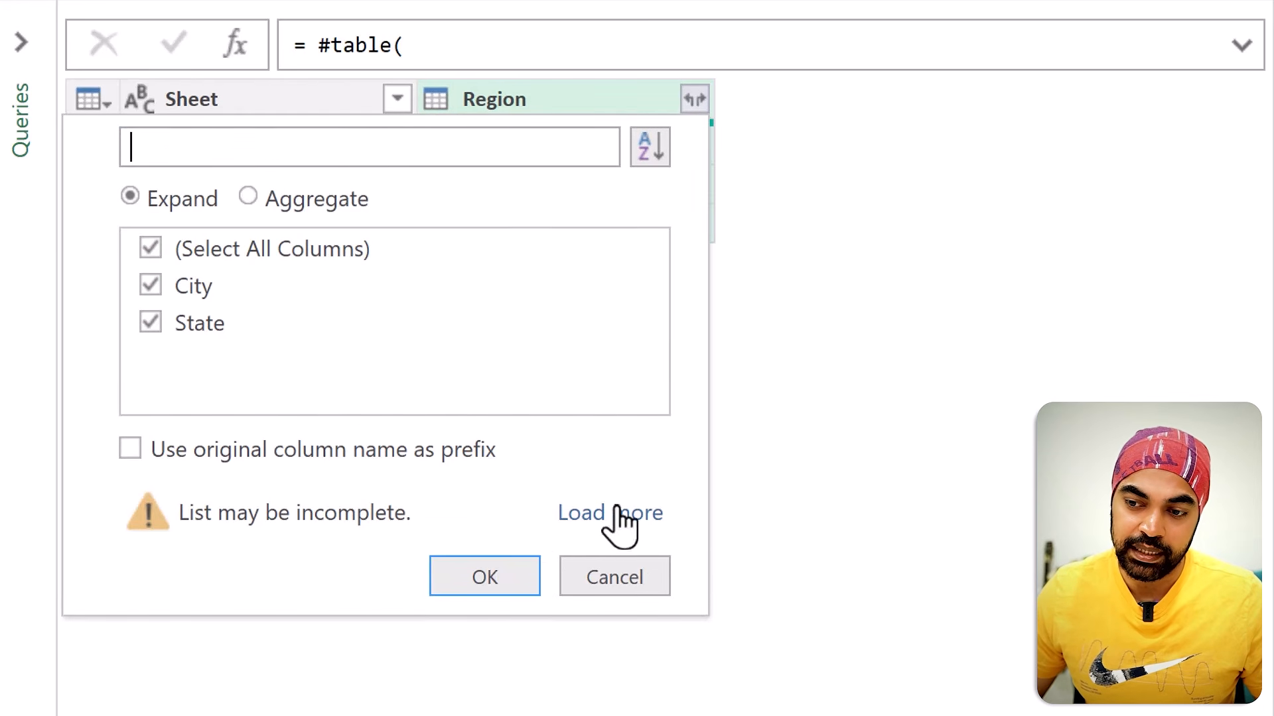
click(480, 583)
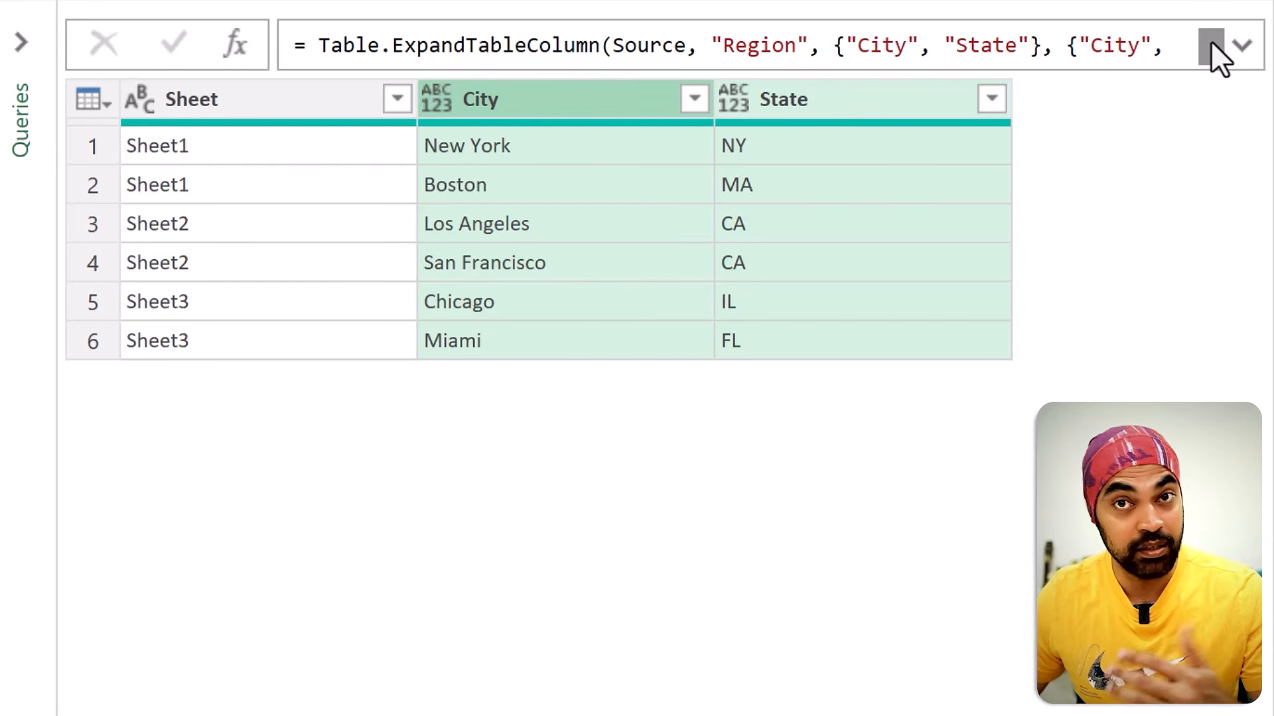
Step: Examine the nested Region table headers in the Source step and the column name lists in the Expanded Region formula
click(1241, 47)
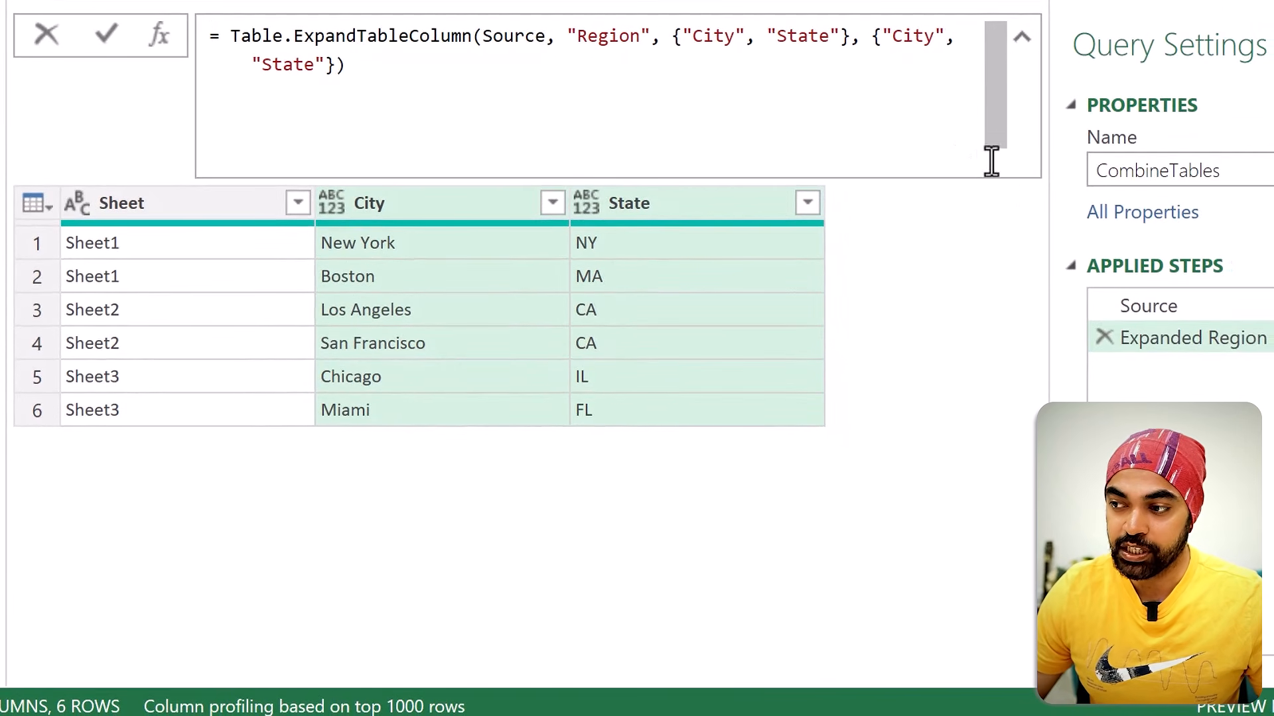
click(1172, 305)
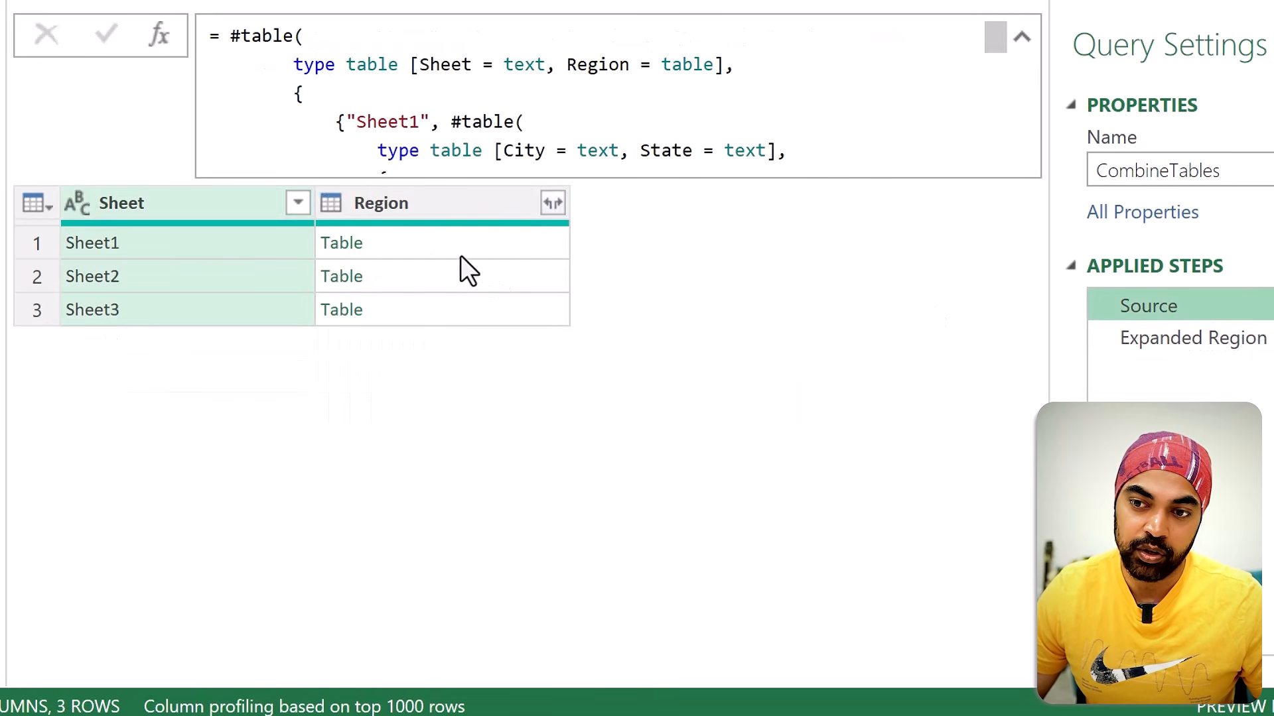
click(432, 243)
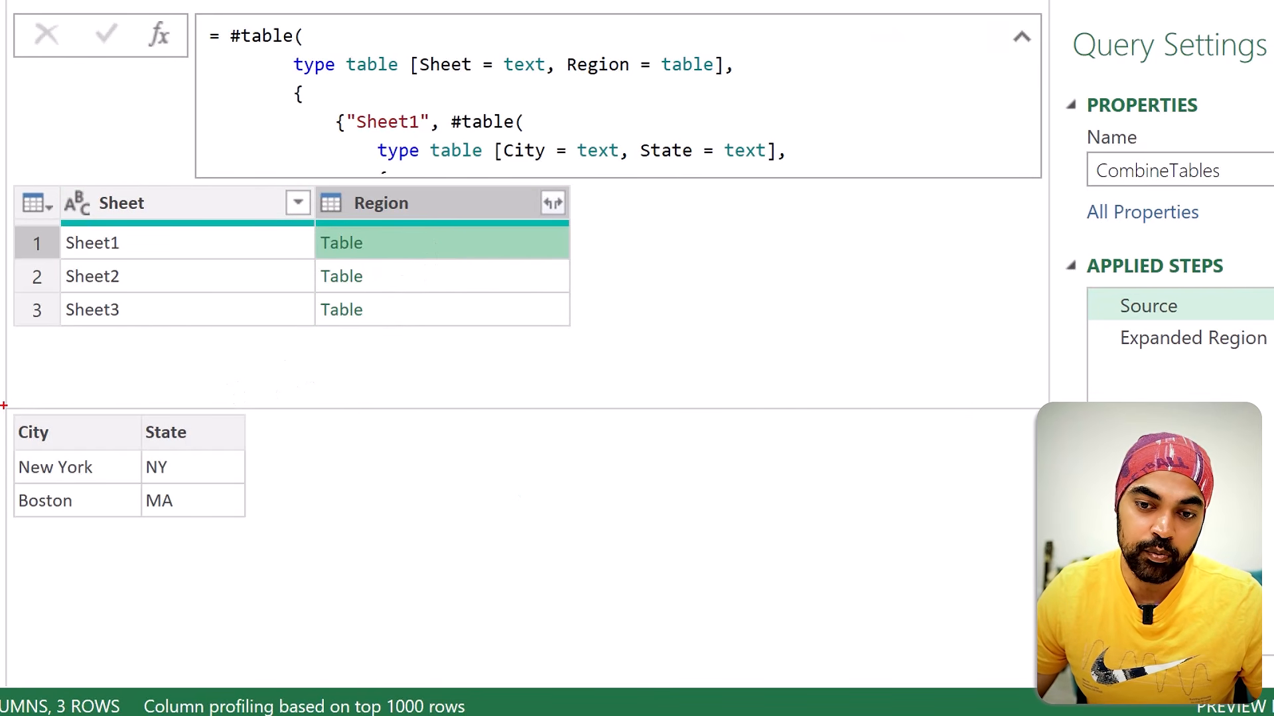
drag(3, 405, 243, 461)
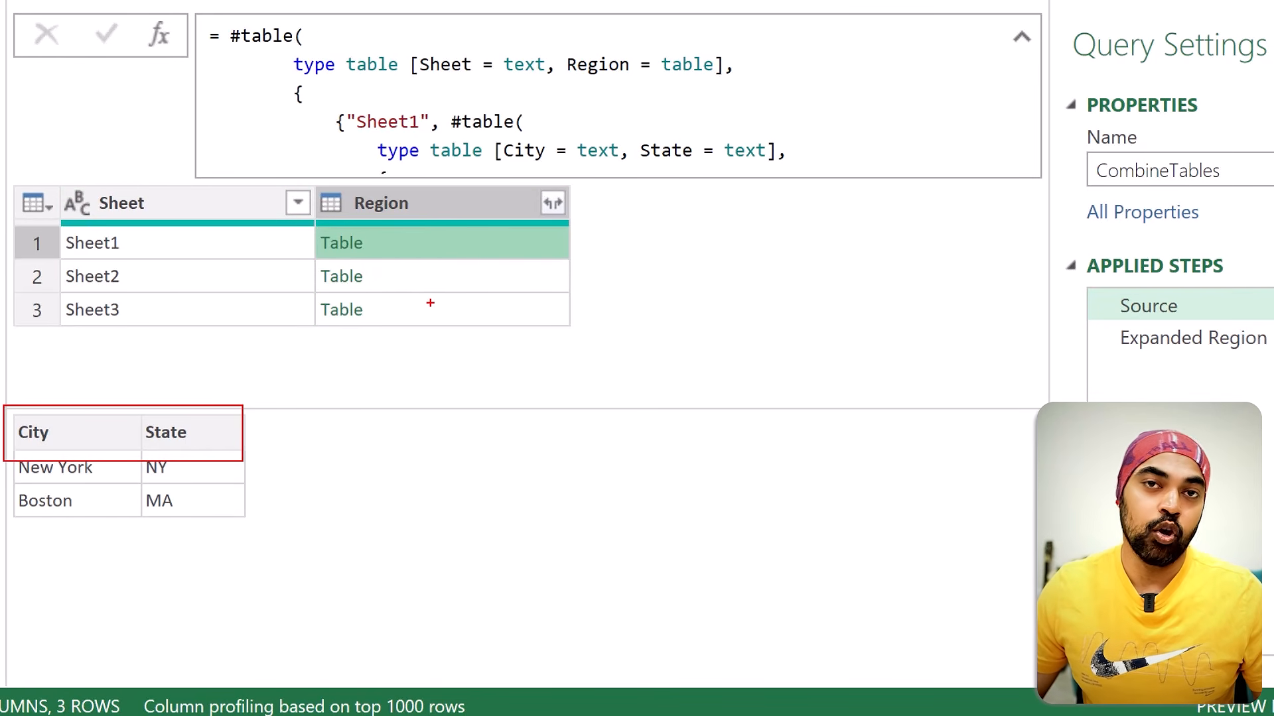
key(Escape)
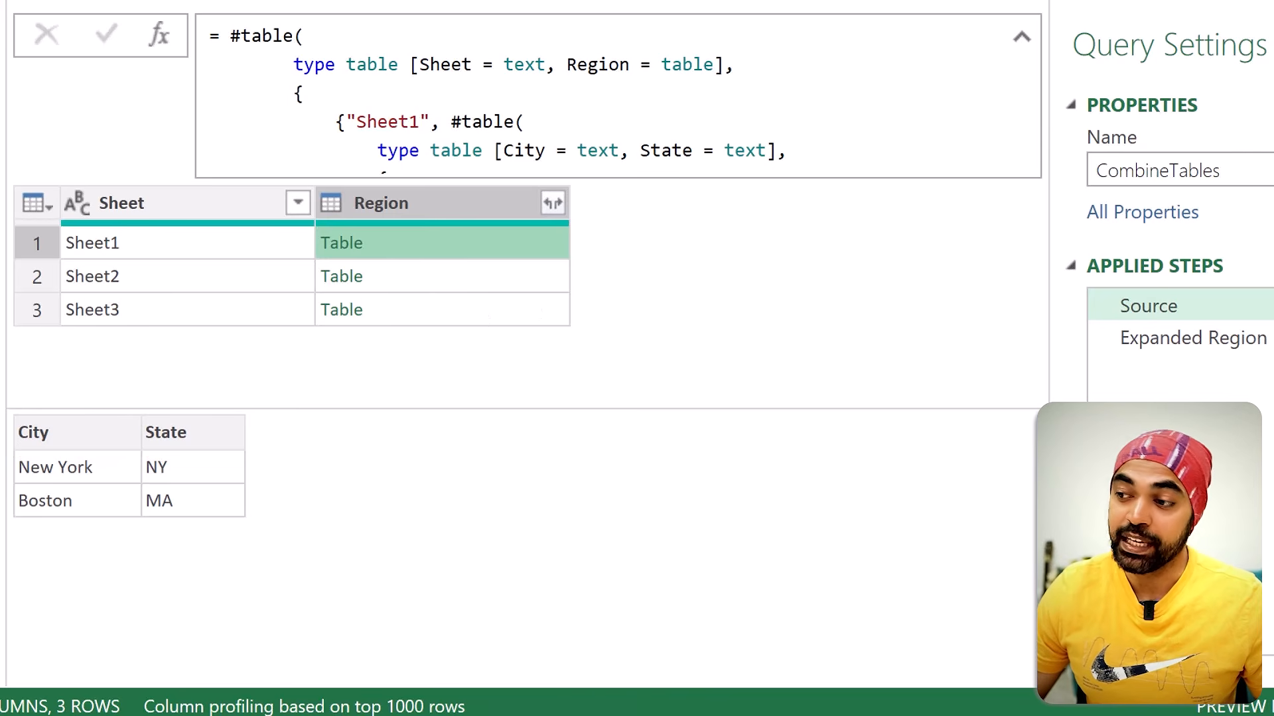
click(1263, 341)
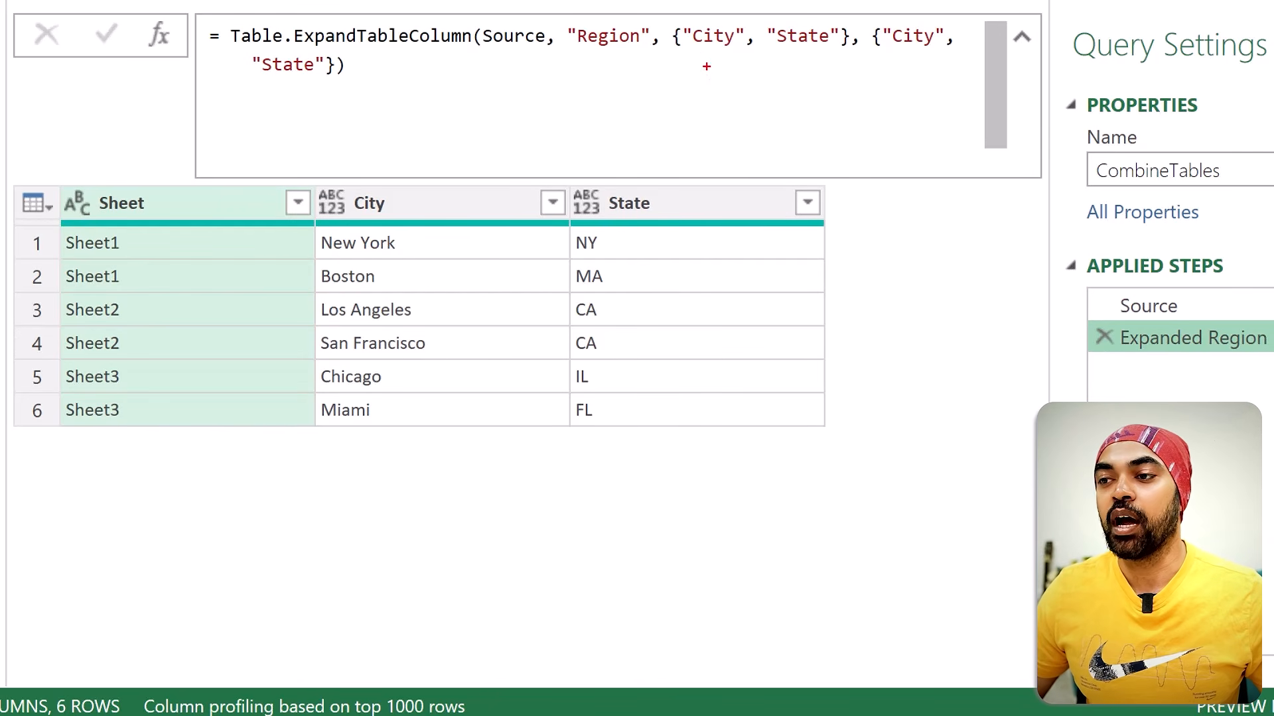
drag(723, 49, 830, 48)
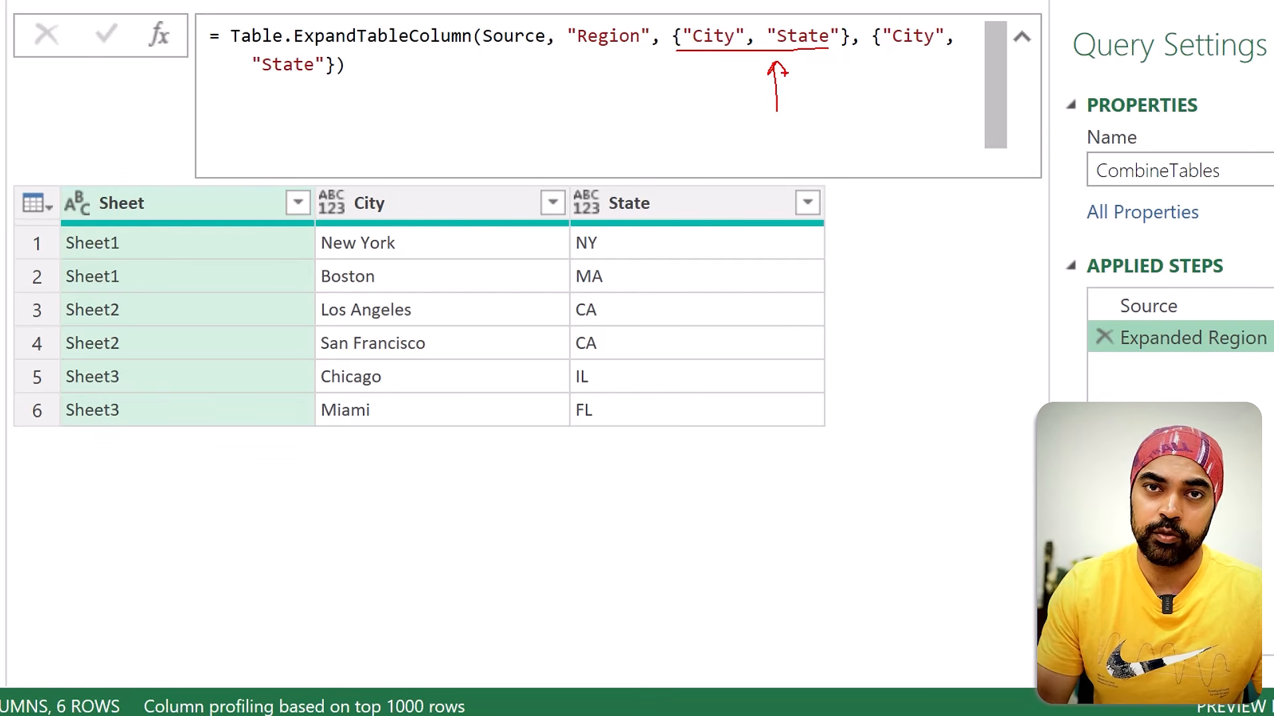
Step: Delete the Expanded Region step and add a custom step after Source named ColNames
click(1103, 339)
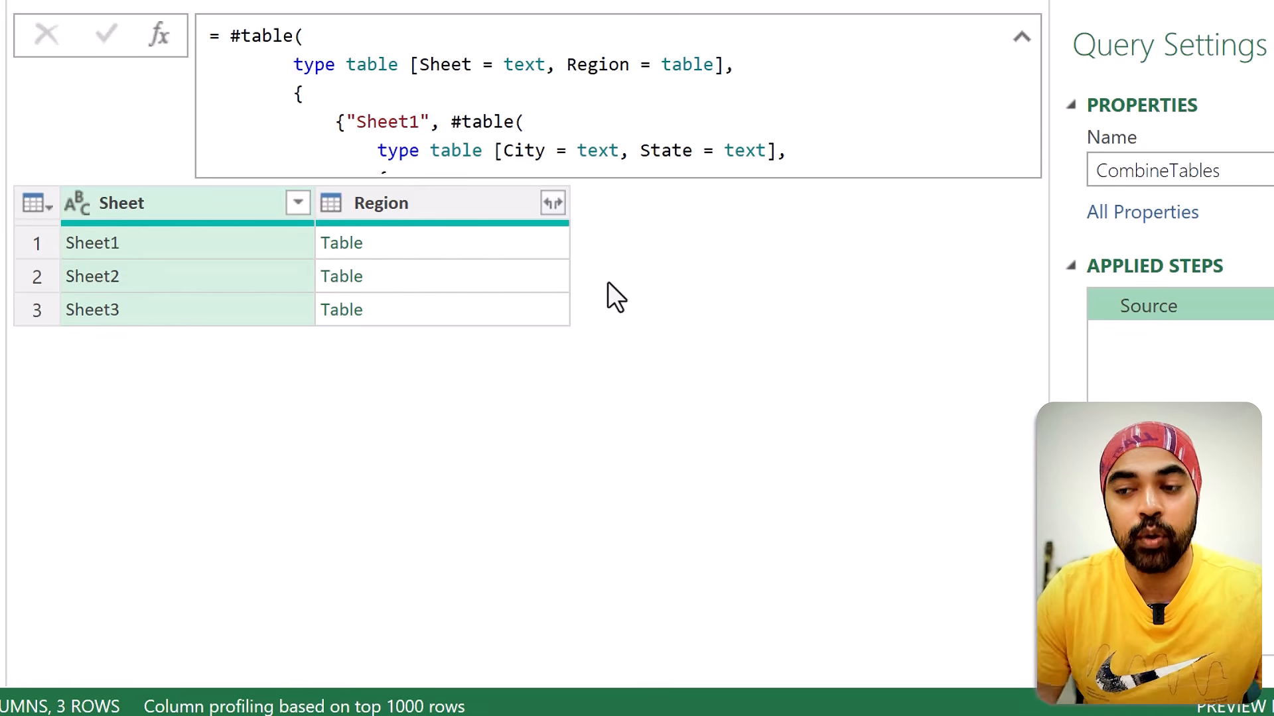
click(414, 239)
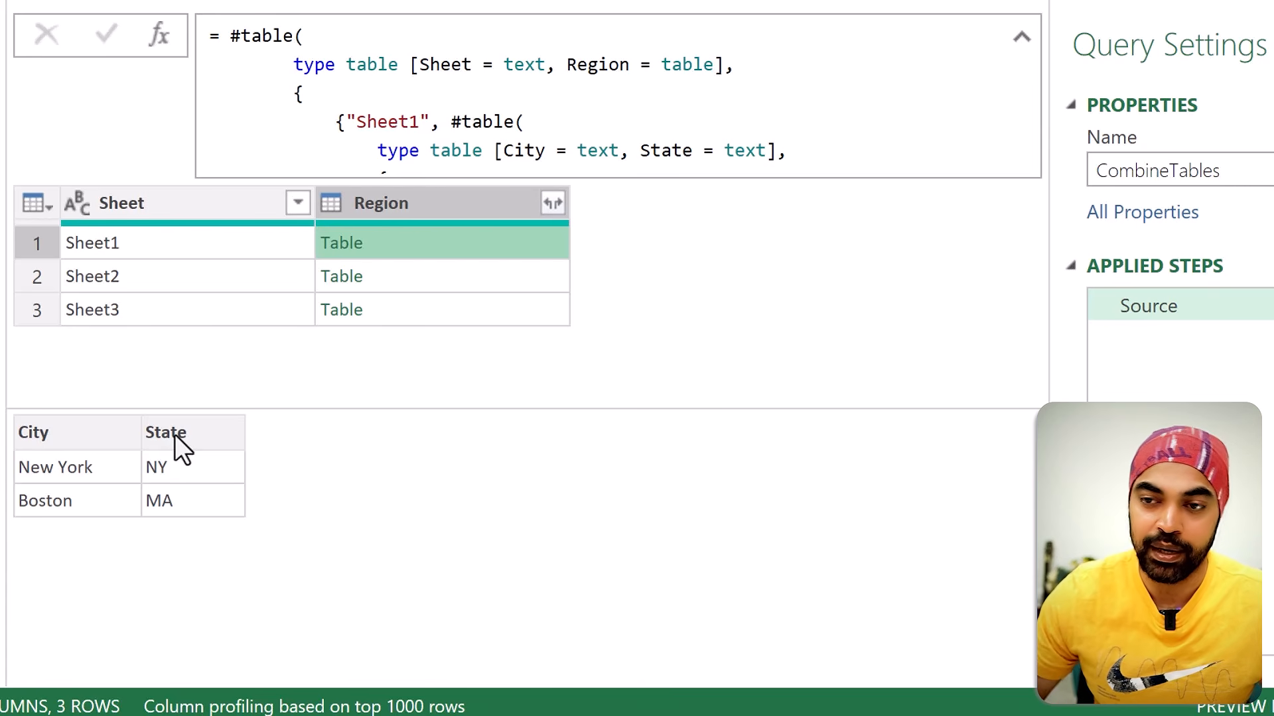
click(166, 38)
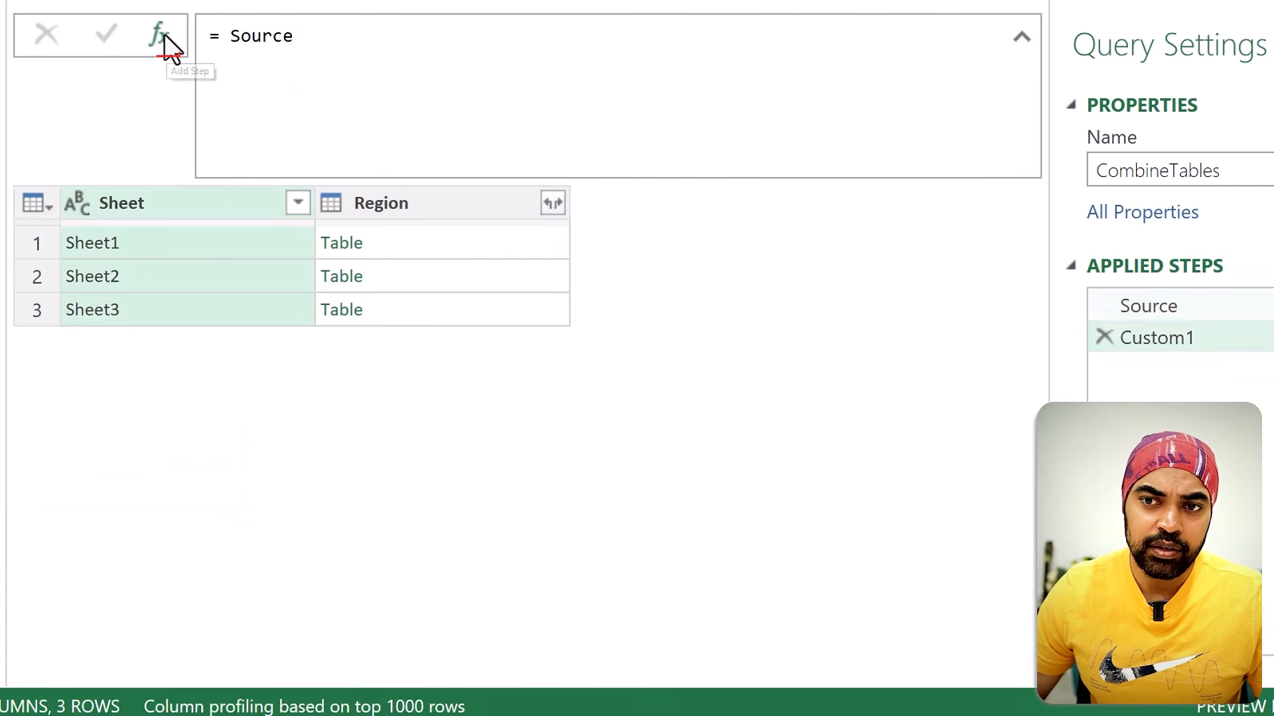
double_click(1184, 341)
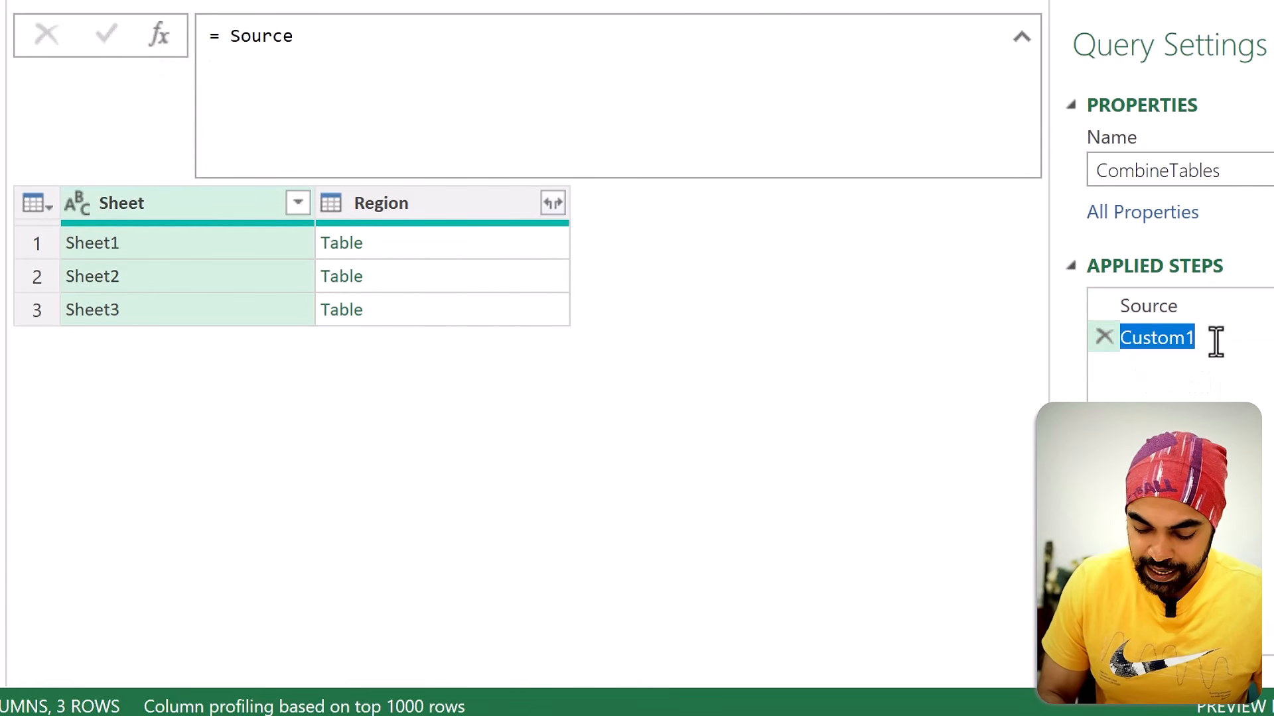
text(ColNames)
key(Return)
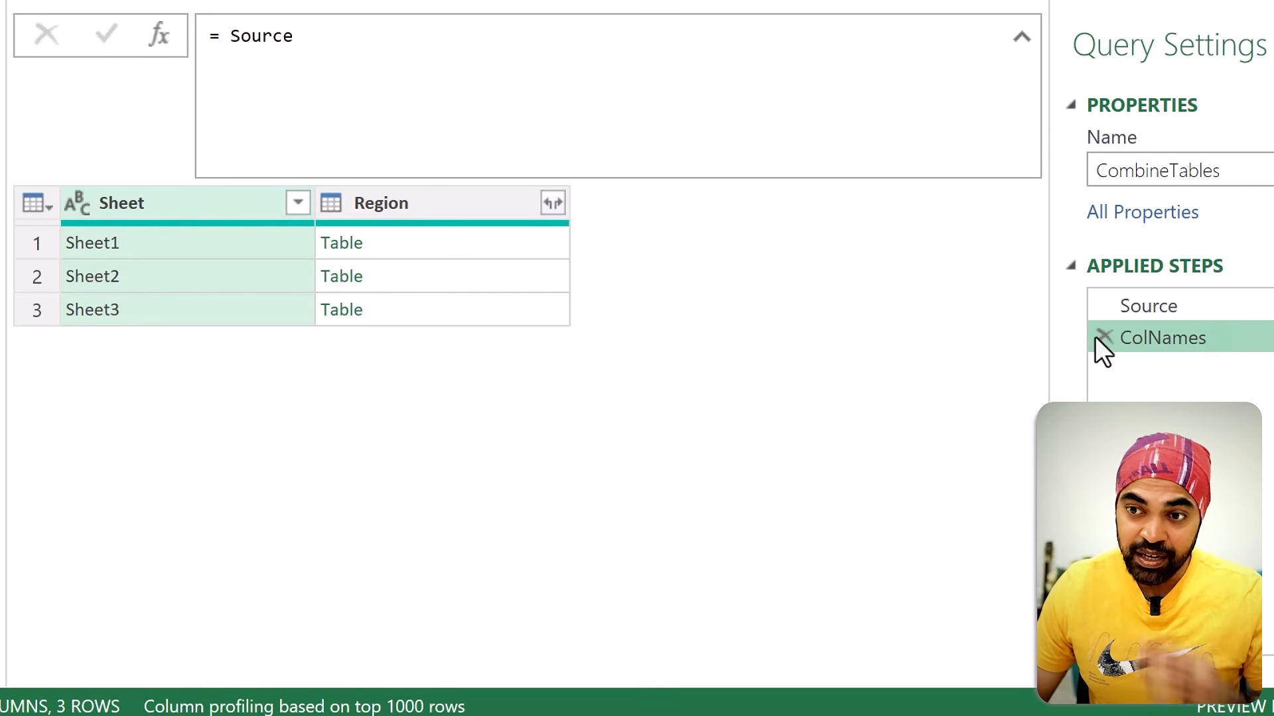
Step: Preview the nested tables and change the ColNames formula to = Source[Region]
click(396, 245)
click(396, 284)
click(395, 304)
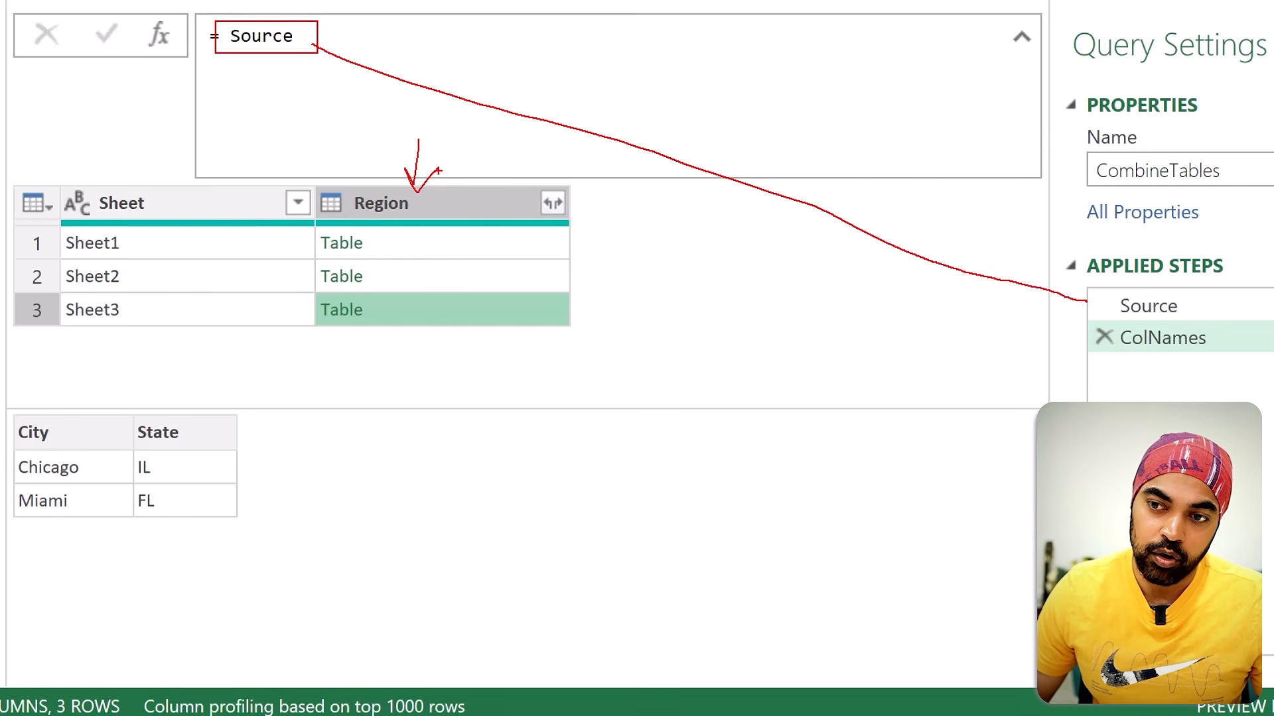
click(364, 40)
text([)
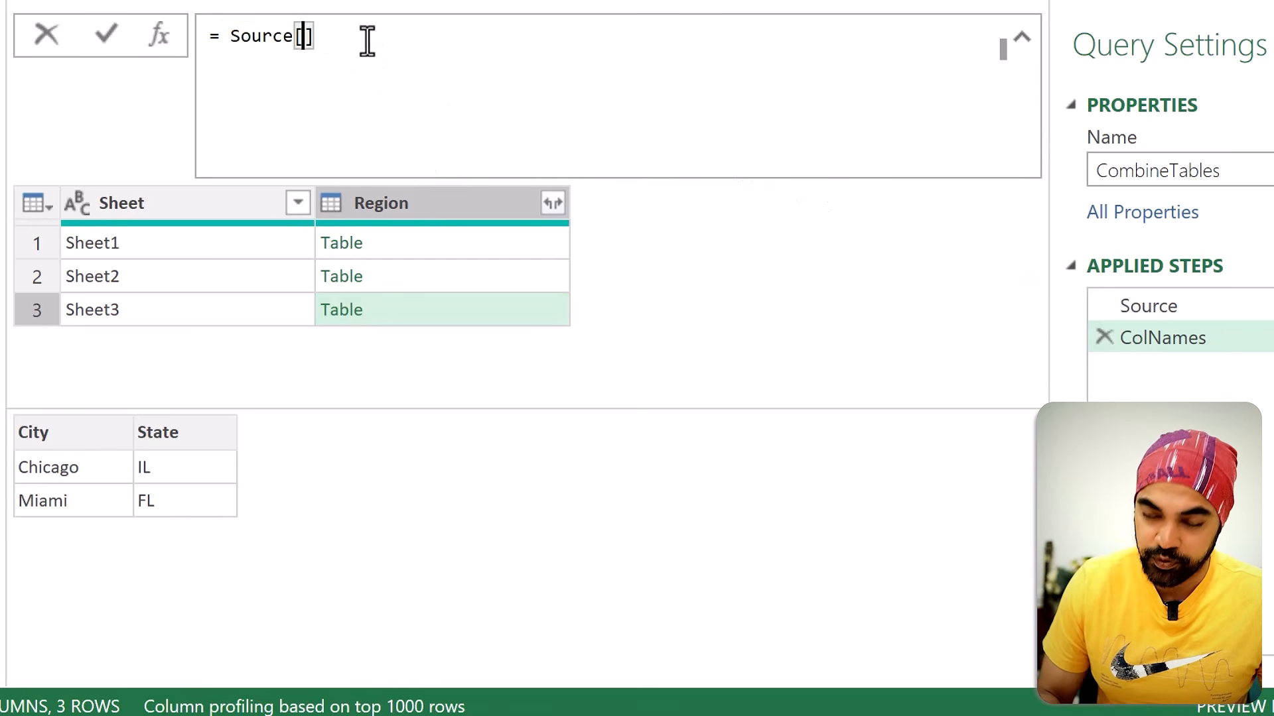
text(Region)
key(Return)
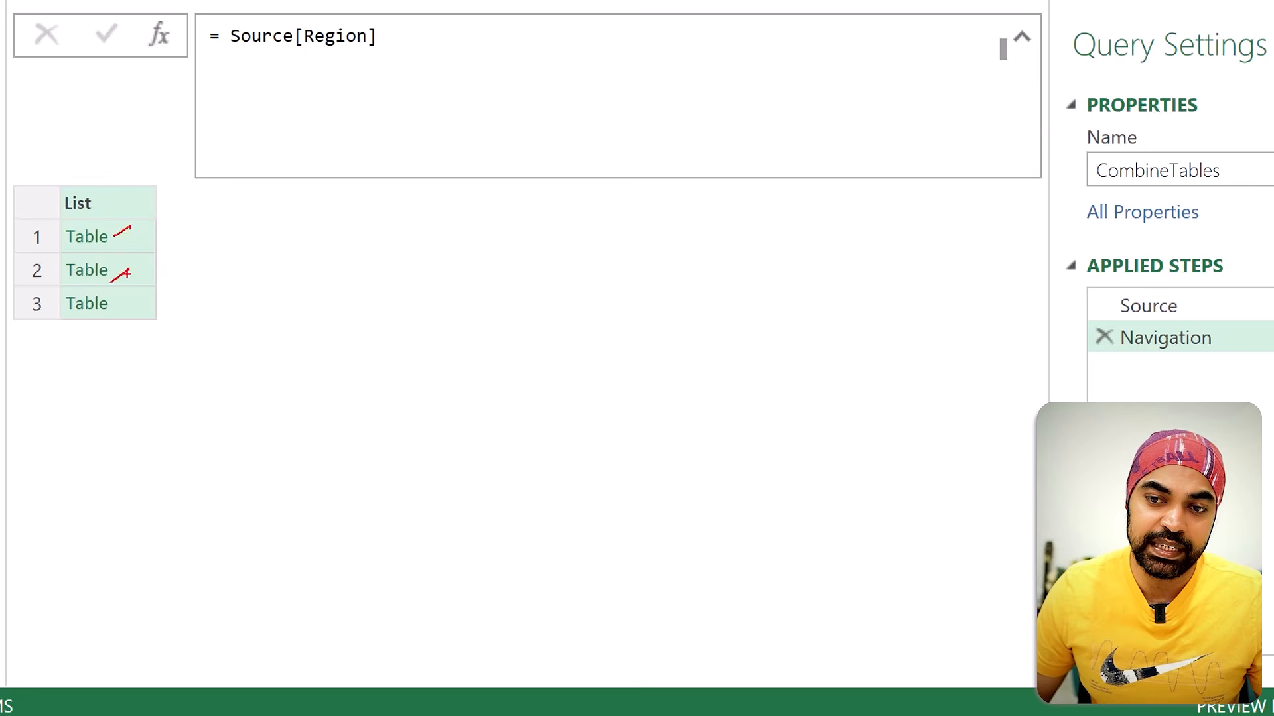
Step: Wrap the list of Region tables in Table.Combine so the formula reads = Table.Combine(Source[Region])
click(232, 39)
text(Table.)
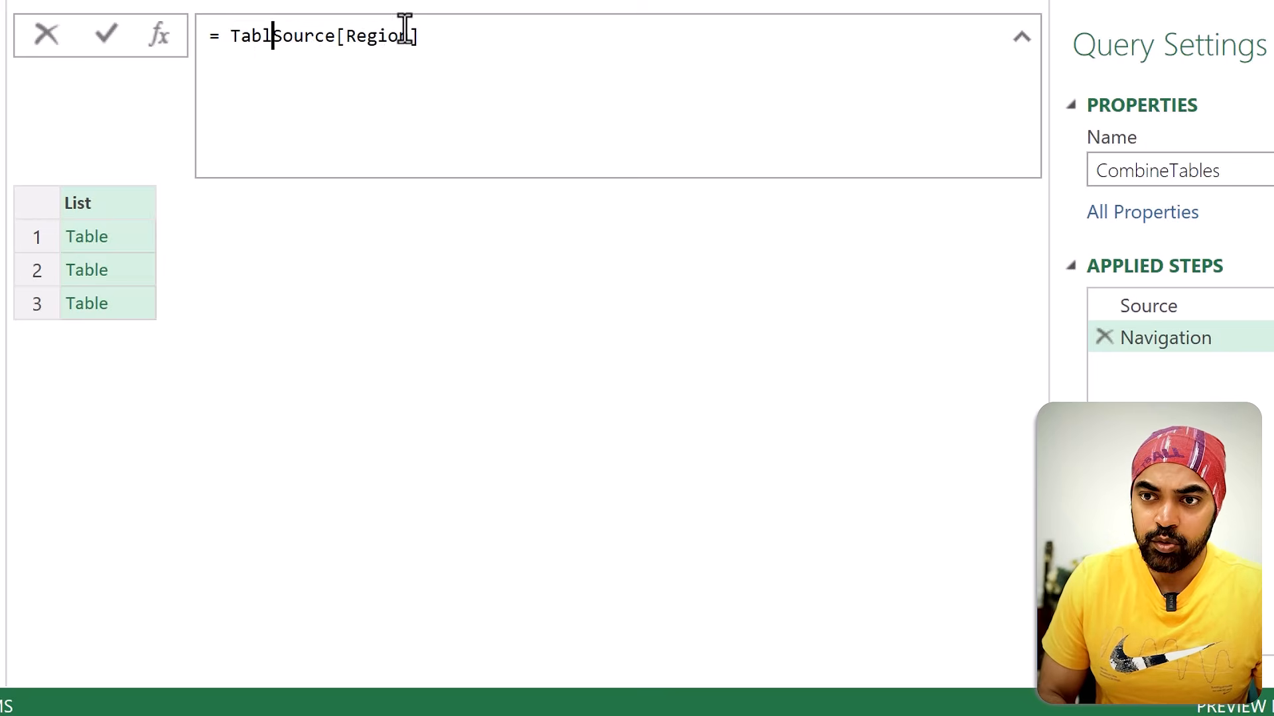
text(Combine()
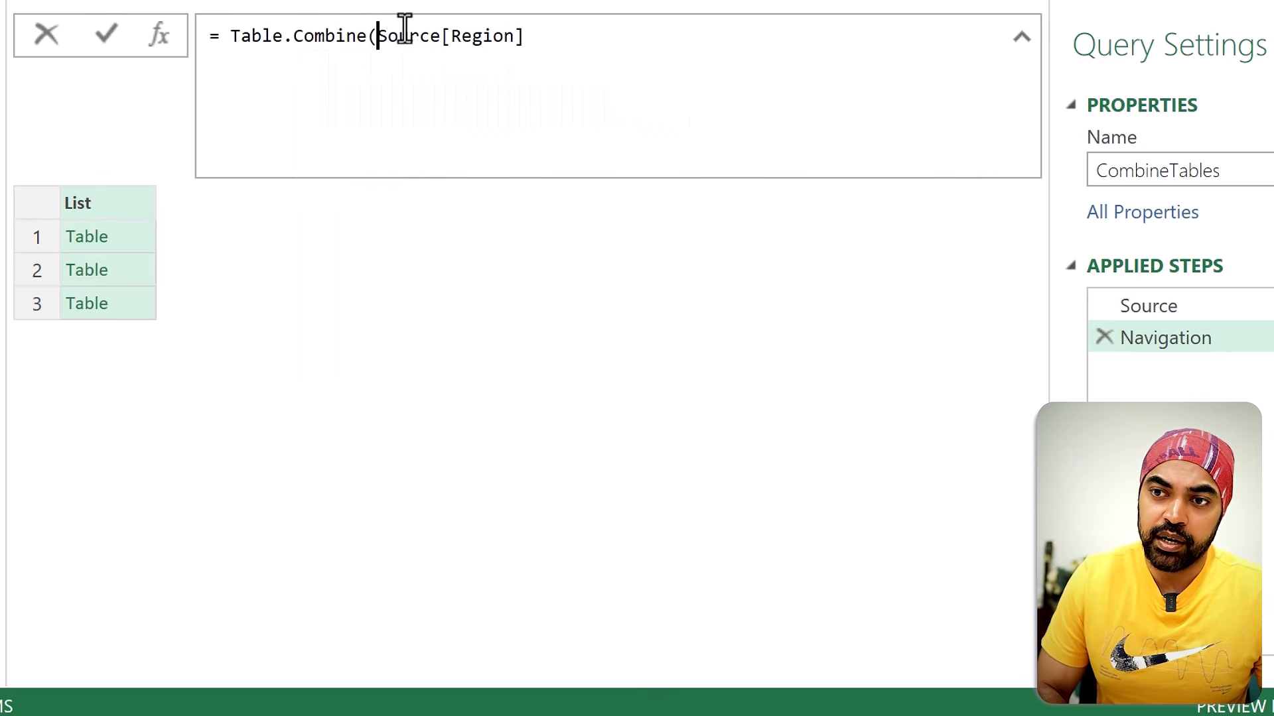
key(End)
key(End)
text())
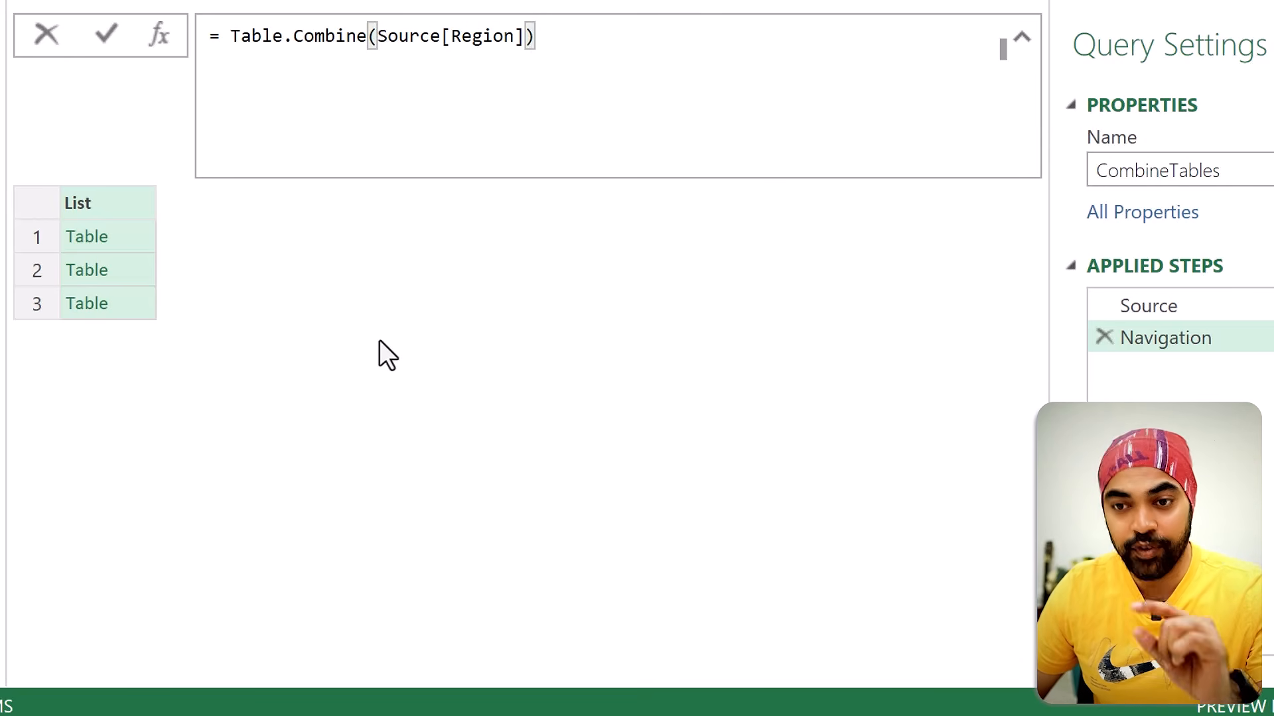
key(Return)
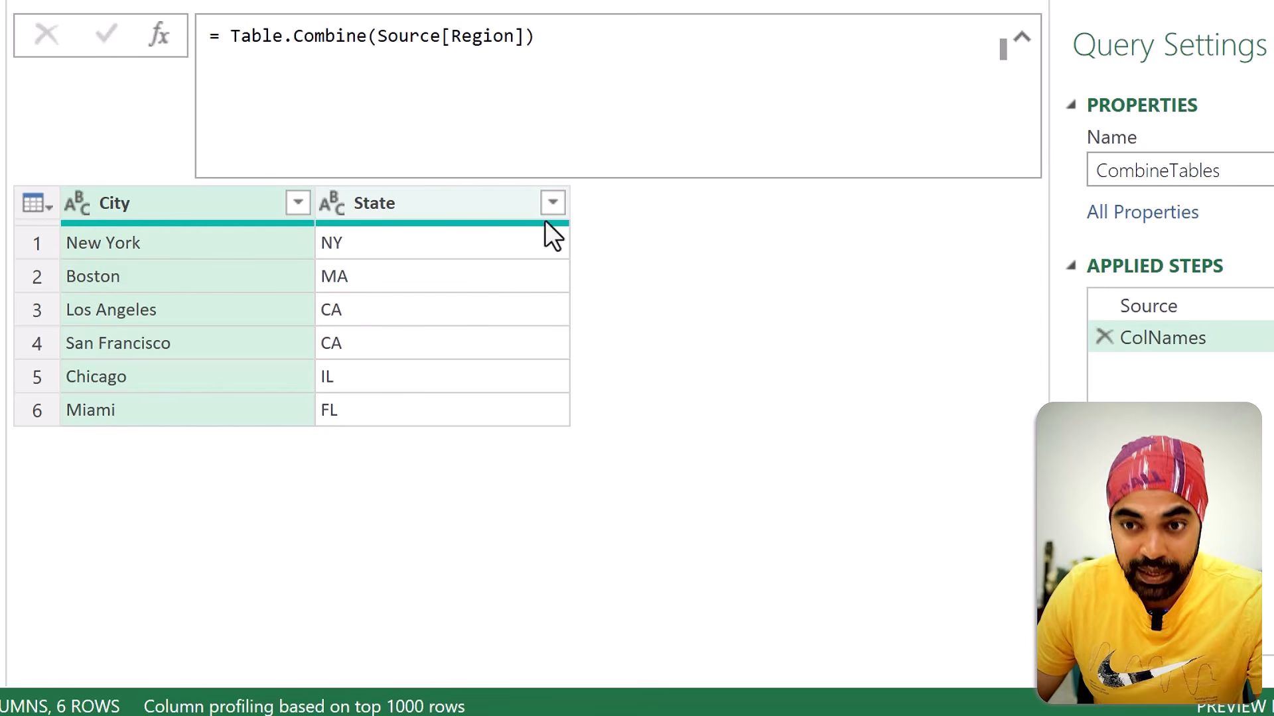
Step: Review the nested tables in Source, and extend the ColNames formula to = Table.ColumnNames(Table.Combine(Source[Region]))
click(1166, 308)
click(384, 242)
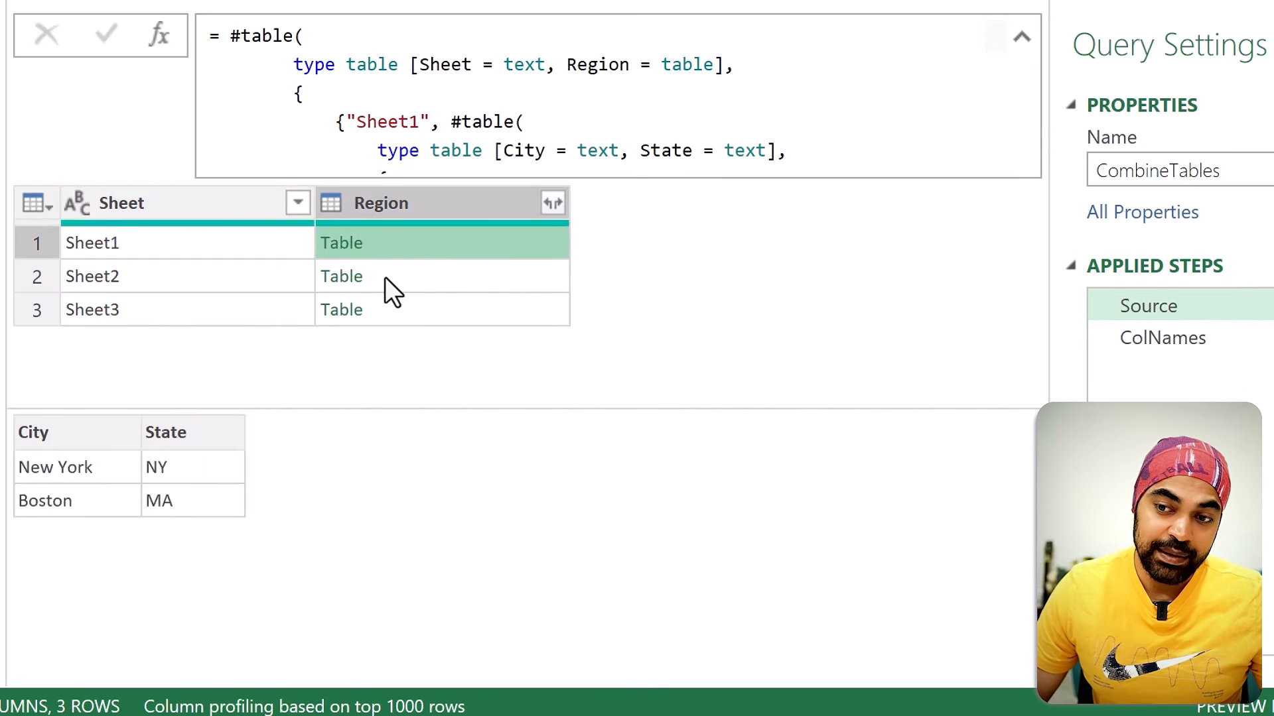
click(383, 311)
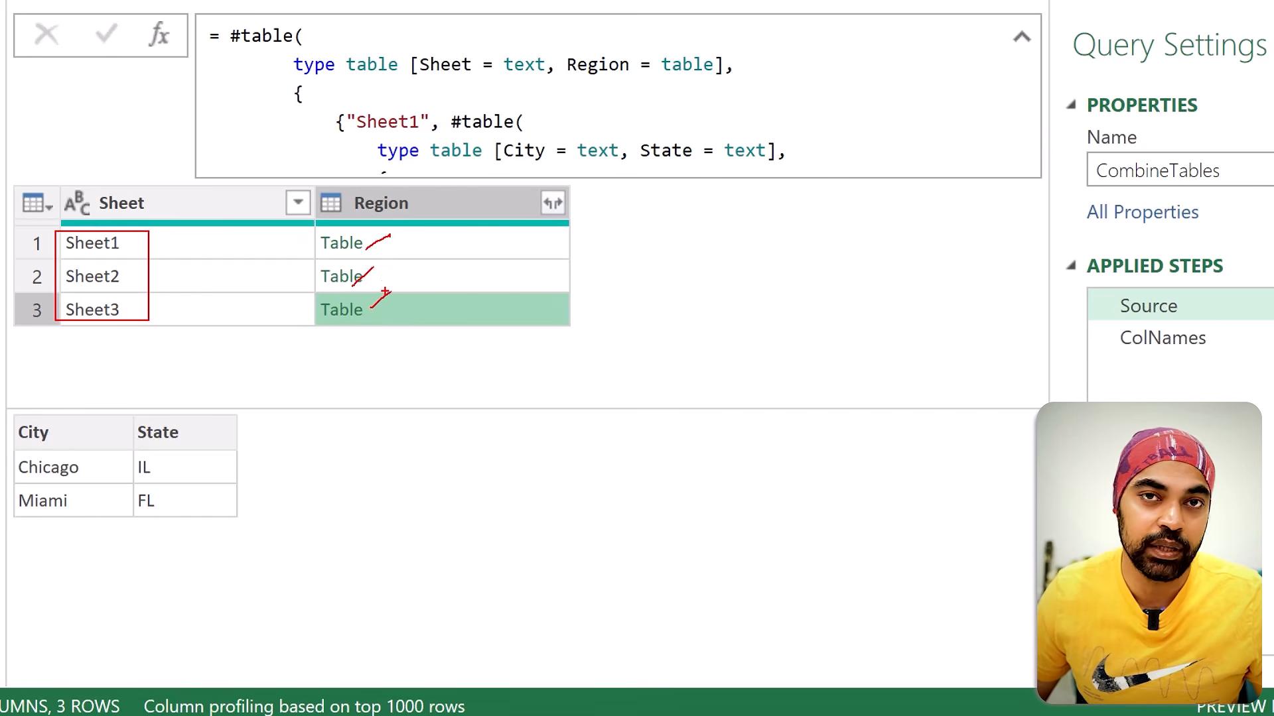
click(1187, 339)
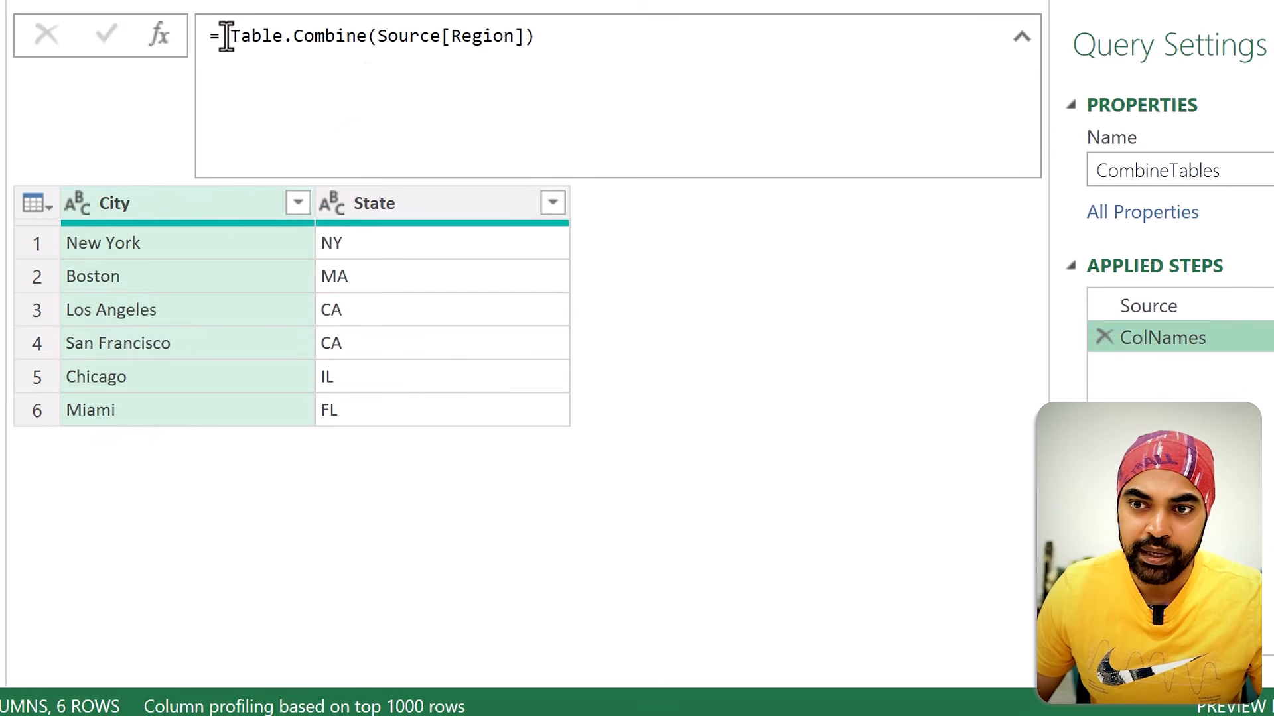
click(225, 36)
mouse_move(394, 46)
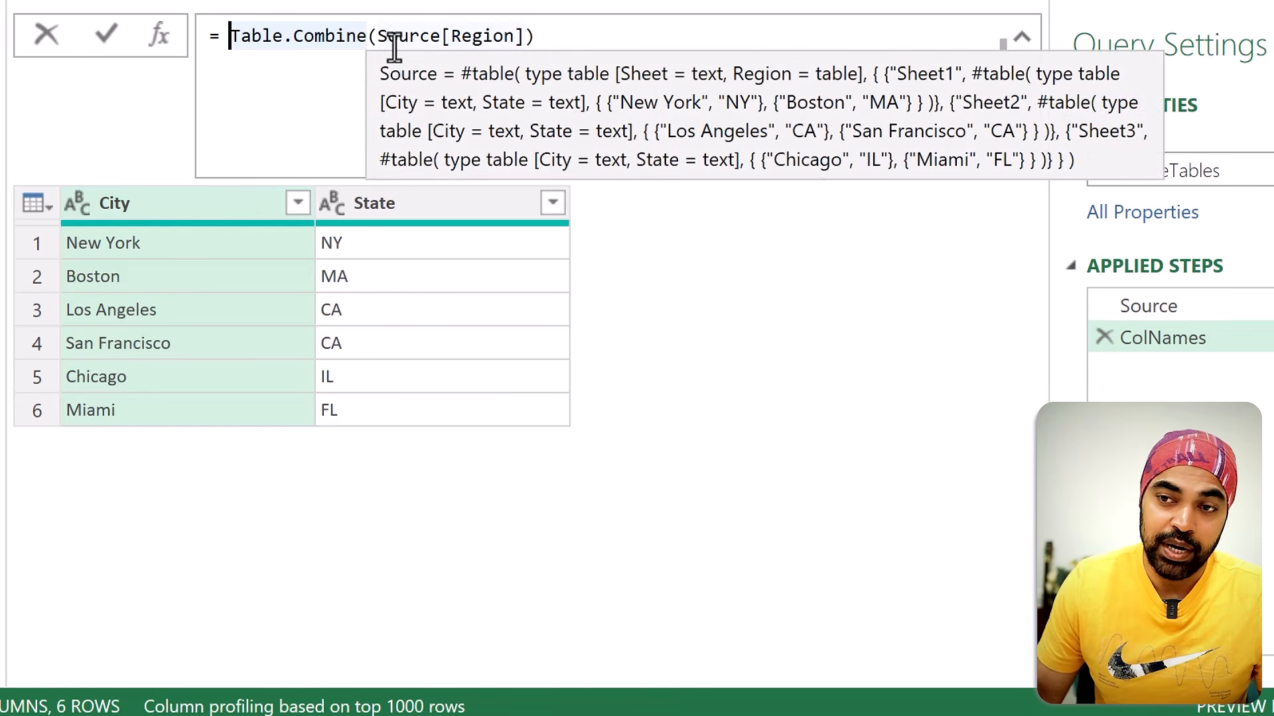
text(Tabl)
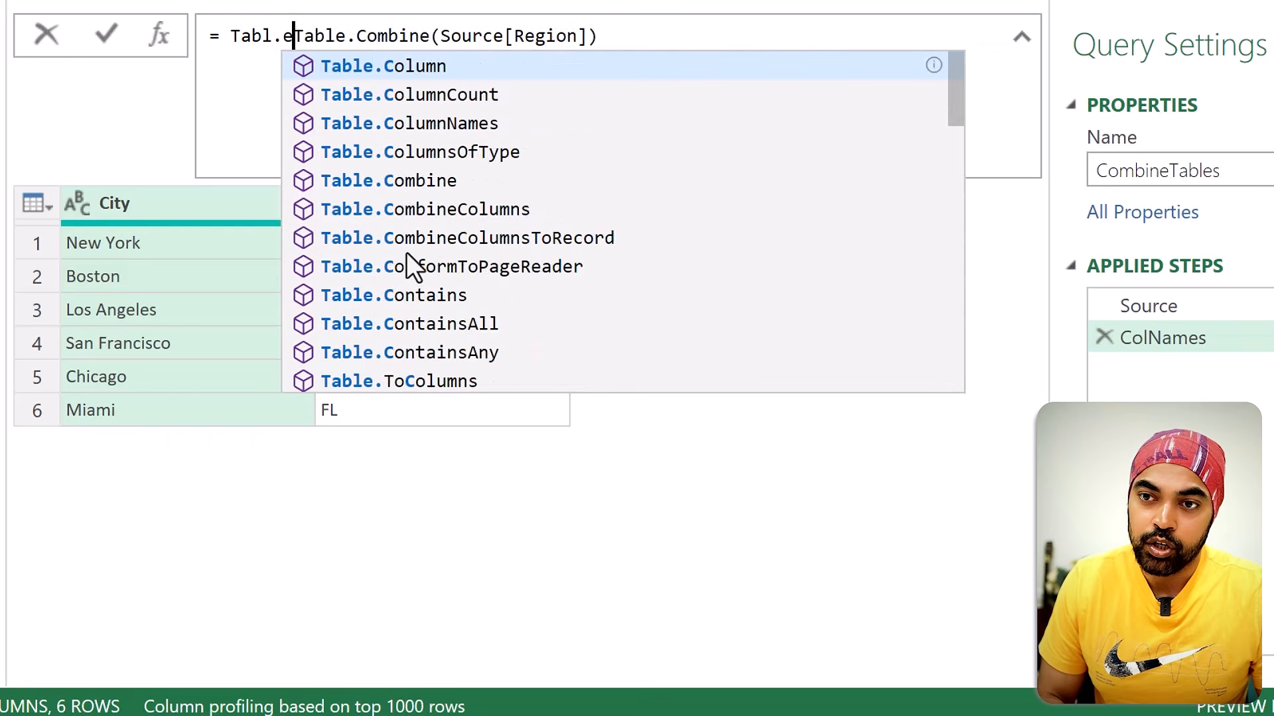
text(e.ColumnNames()
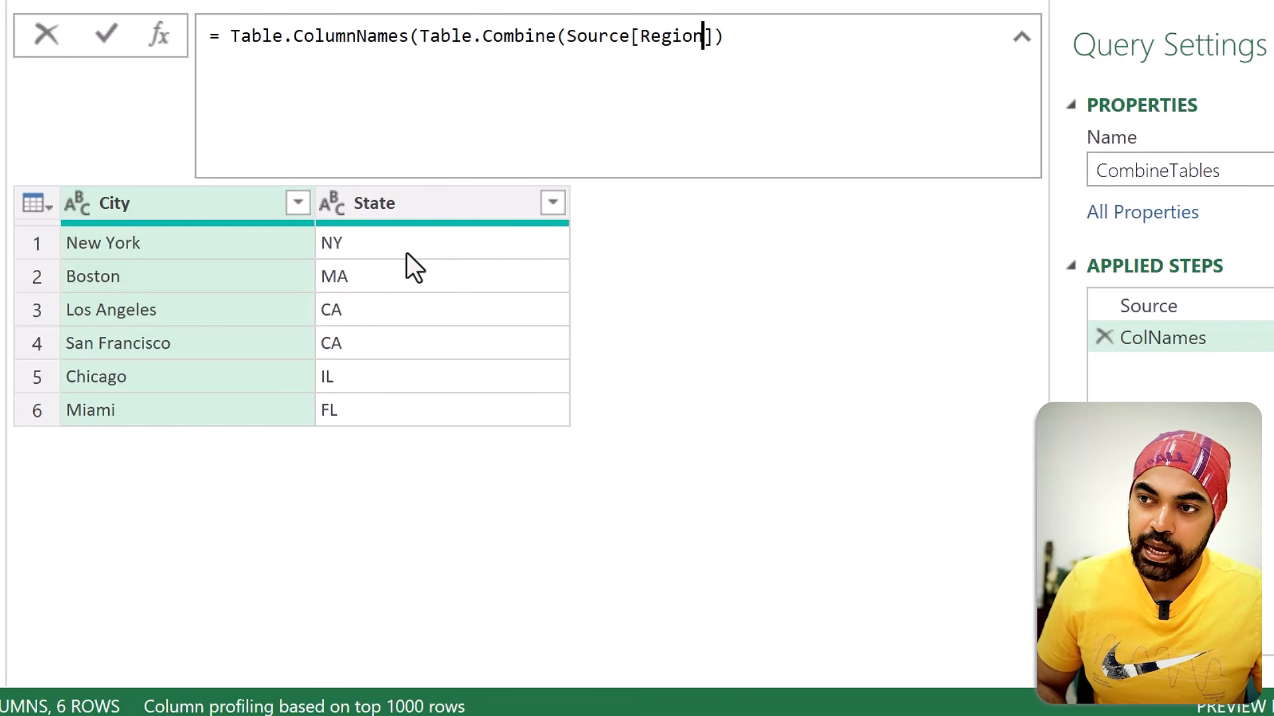
key(End)
text())
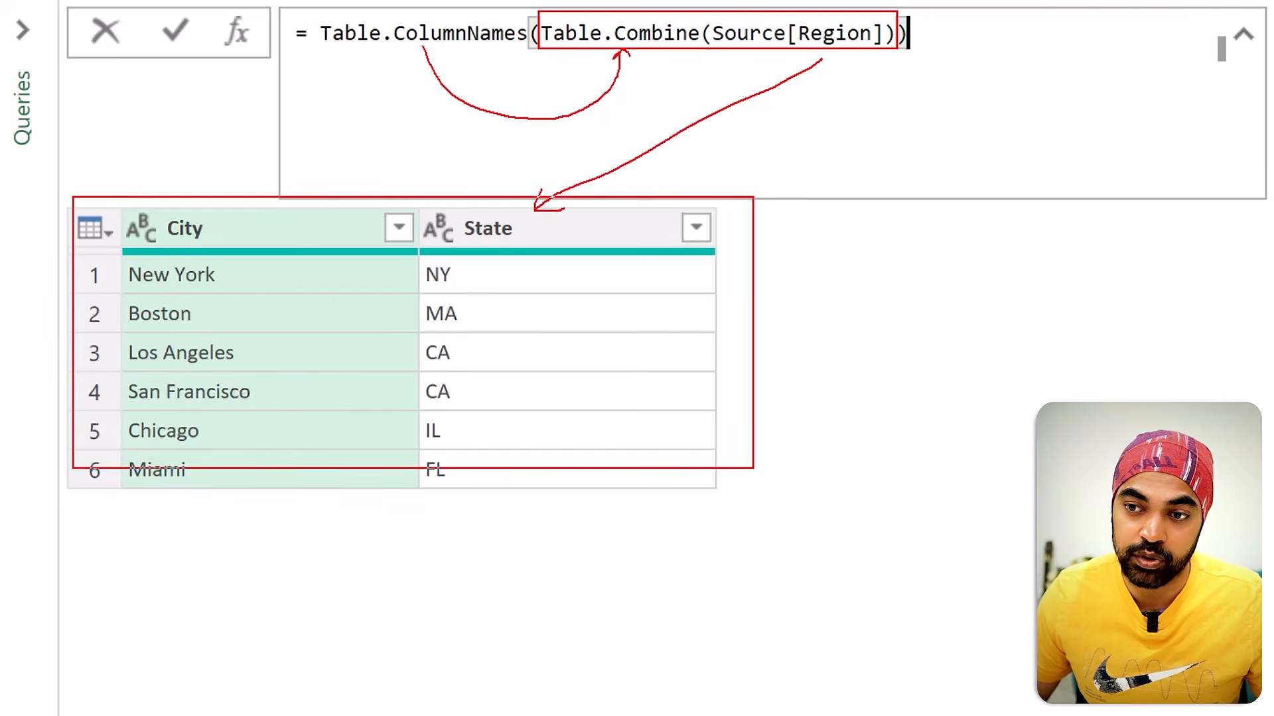
key(Return)
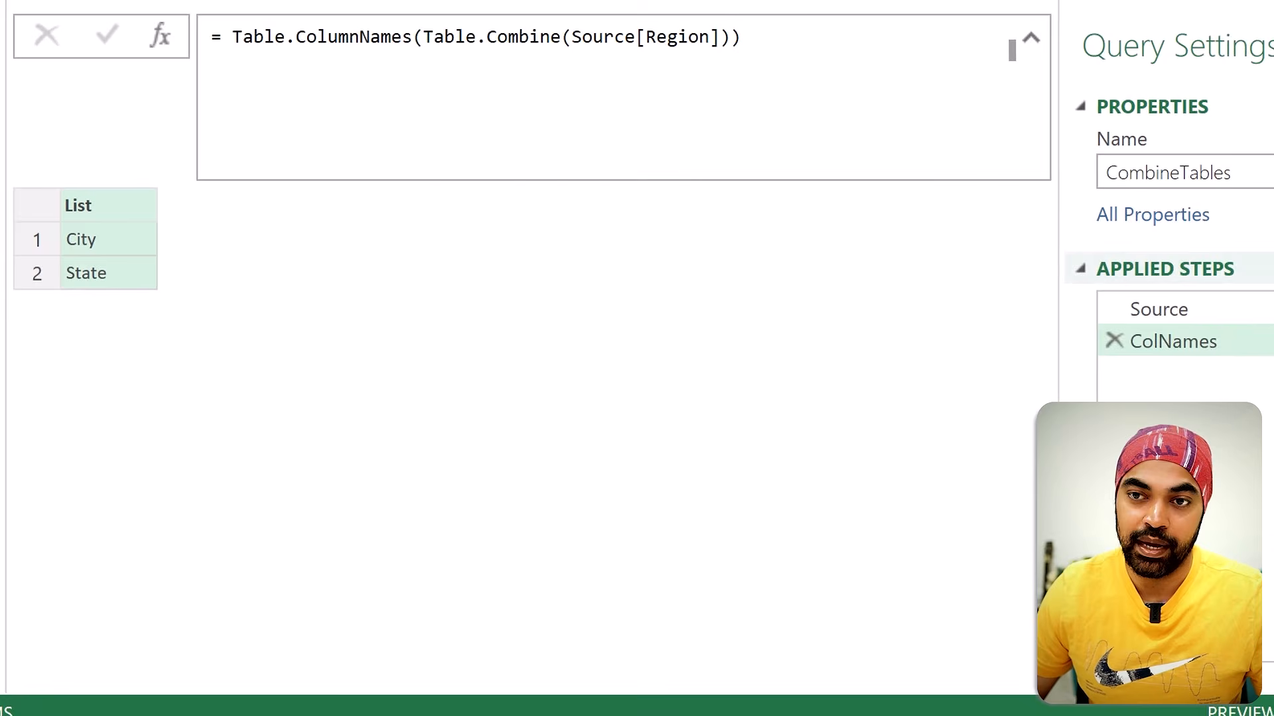
Step: Insert an expansion of Source's Region column into City and State without a prefix, and move that step after ColNames
click(1171, 316)
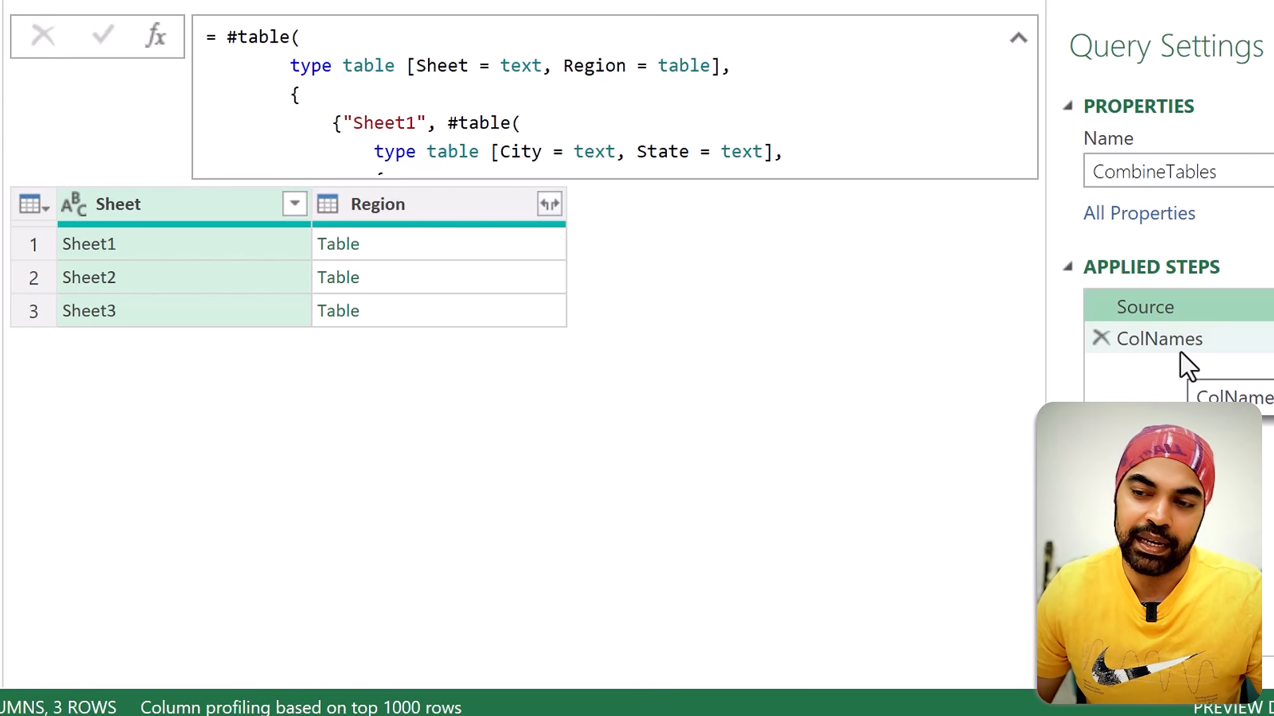
click(549, 205)
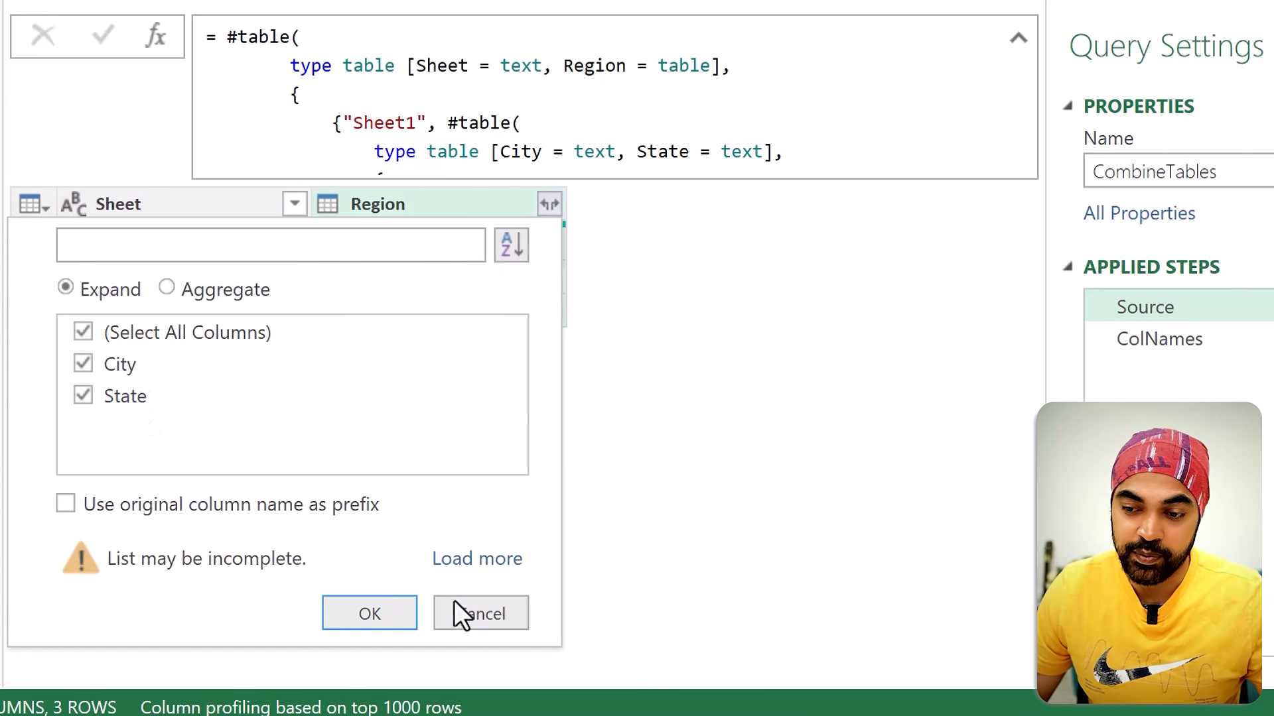
click(406, 616)
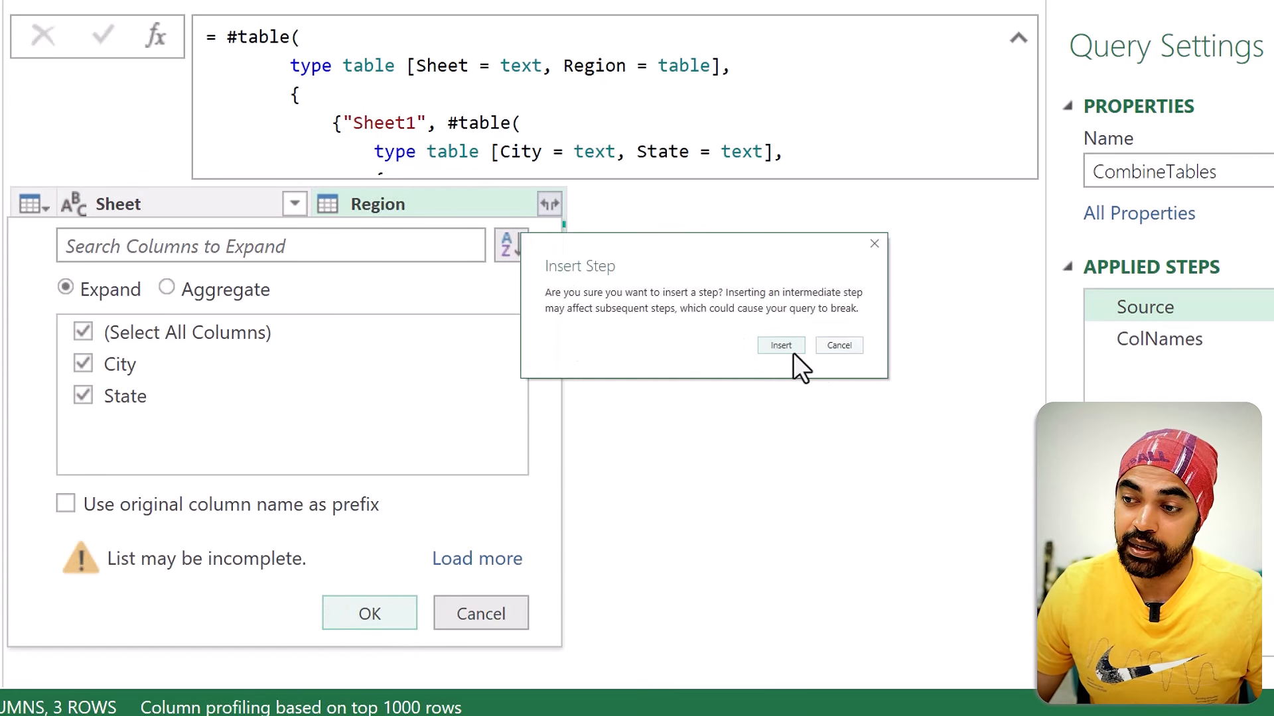
click(793, 353)
drag(1168, 337, 1175, 392)
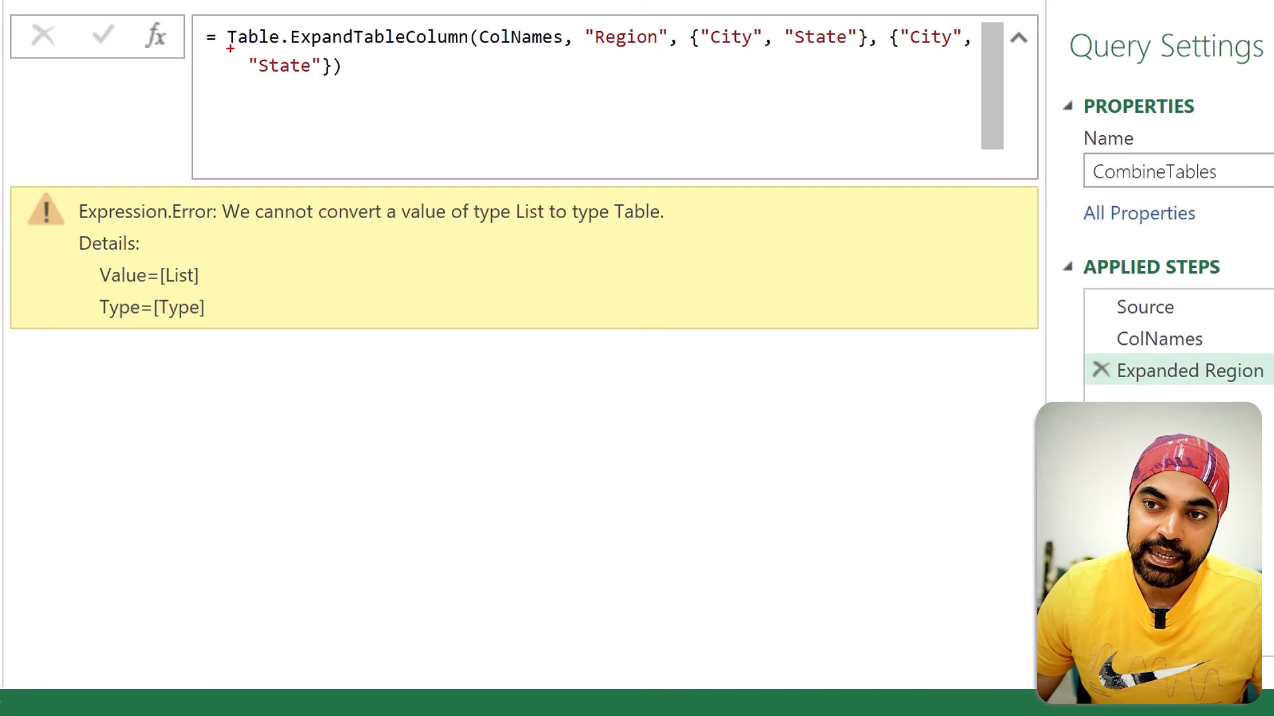
Step: Replace ColNames with Source as the table argument of the Expanded Region formula
drag(231, 49, 358, 48)
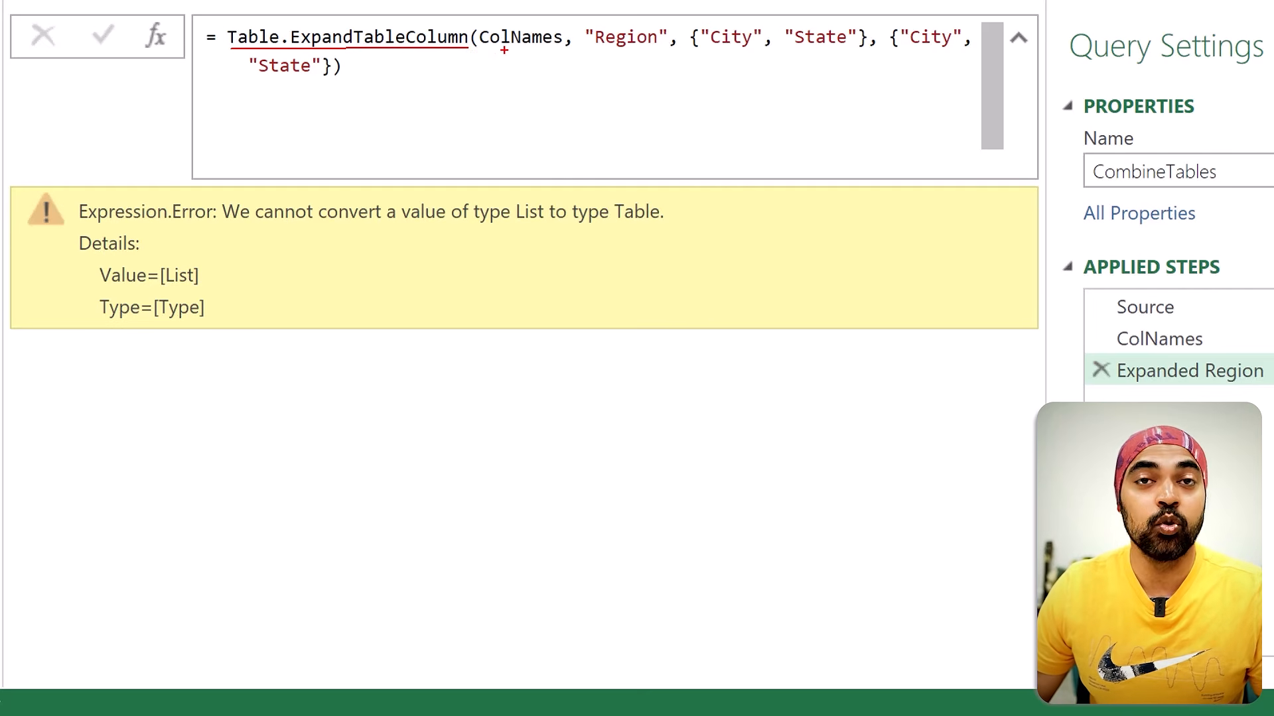
mouse_move(509, 55)
mouse_down()
mouse_move(678, 219)
mouse_move(956, 284)
mouse_move(1098, 295)
mouse_move(1100, 317)
mouse_up()
key(Escape)
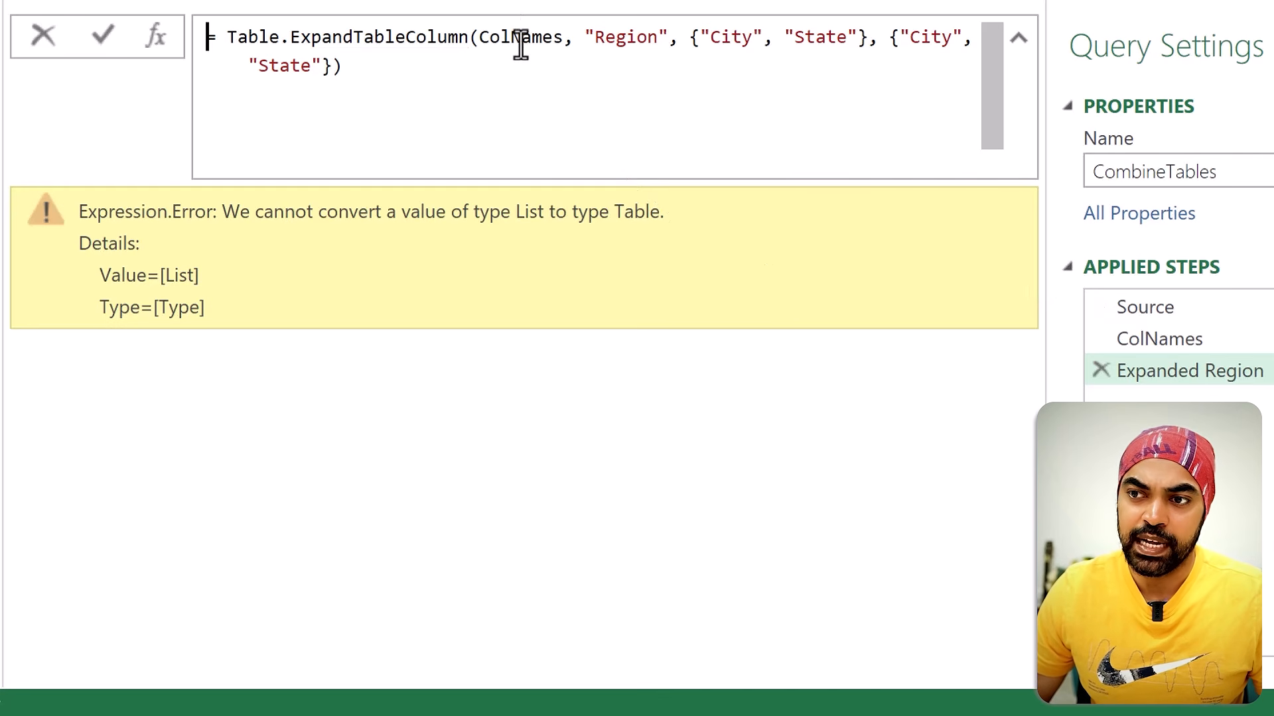
double_click(521, 45)
text(or)
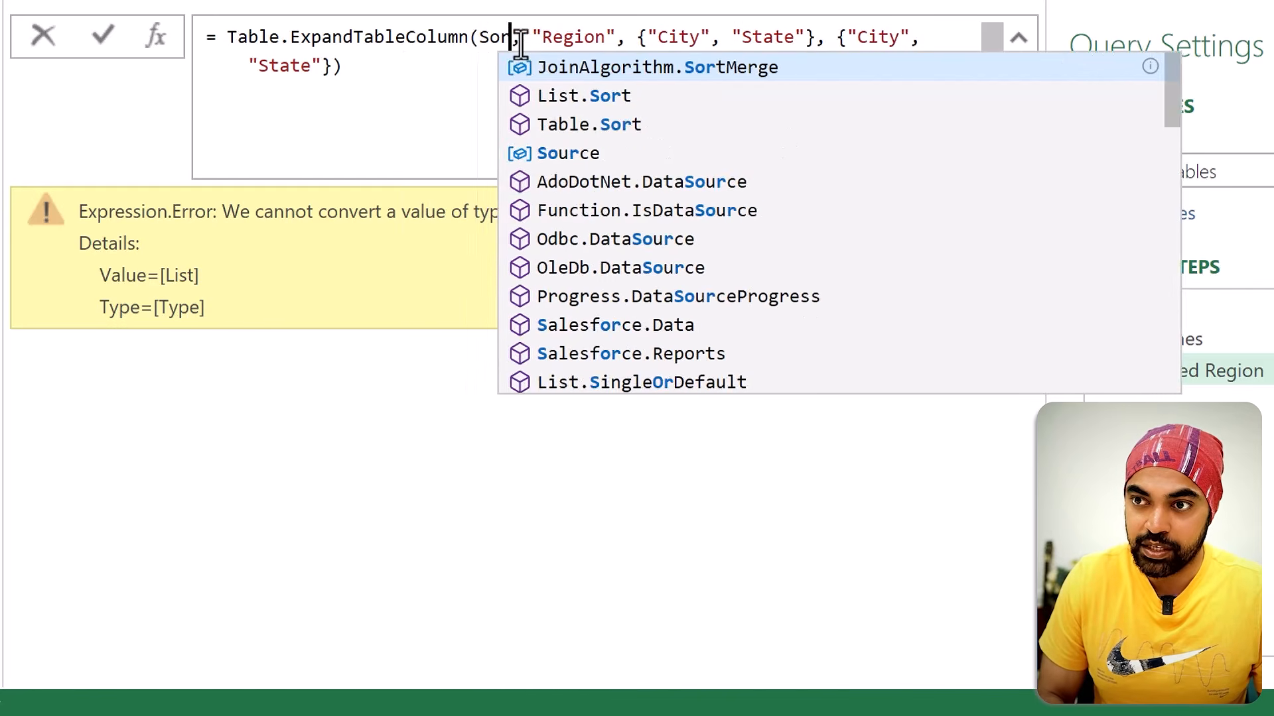
key(BackSpace)
text(urce)
key(Return)
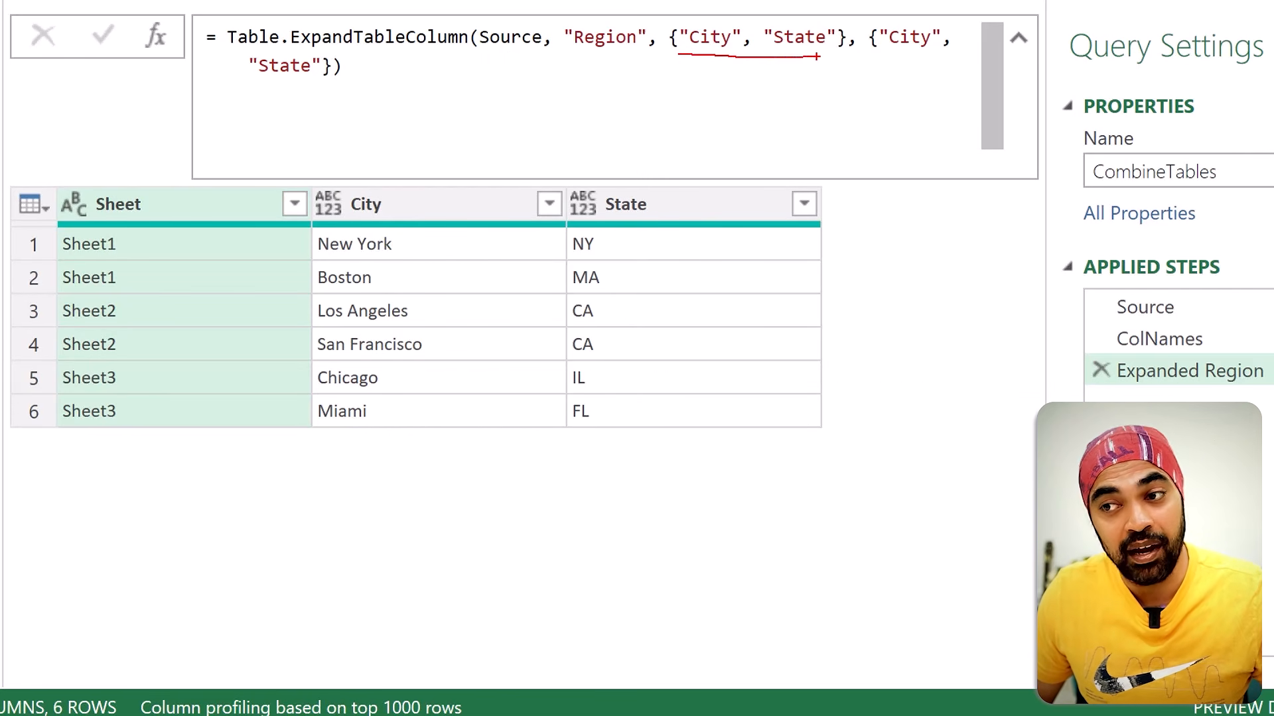
Step: Replace the hardcoded City and State lists so the formula reads = Table.ExpandTableColumn(Source, "Region", ColNames)
key(Escape)
drag(665, 37, 741, 65)
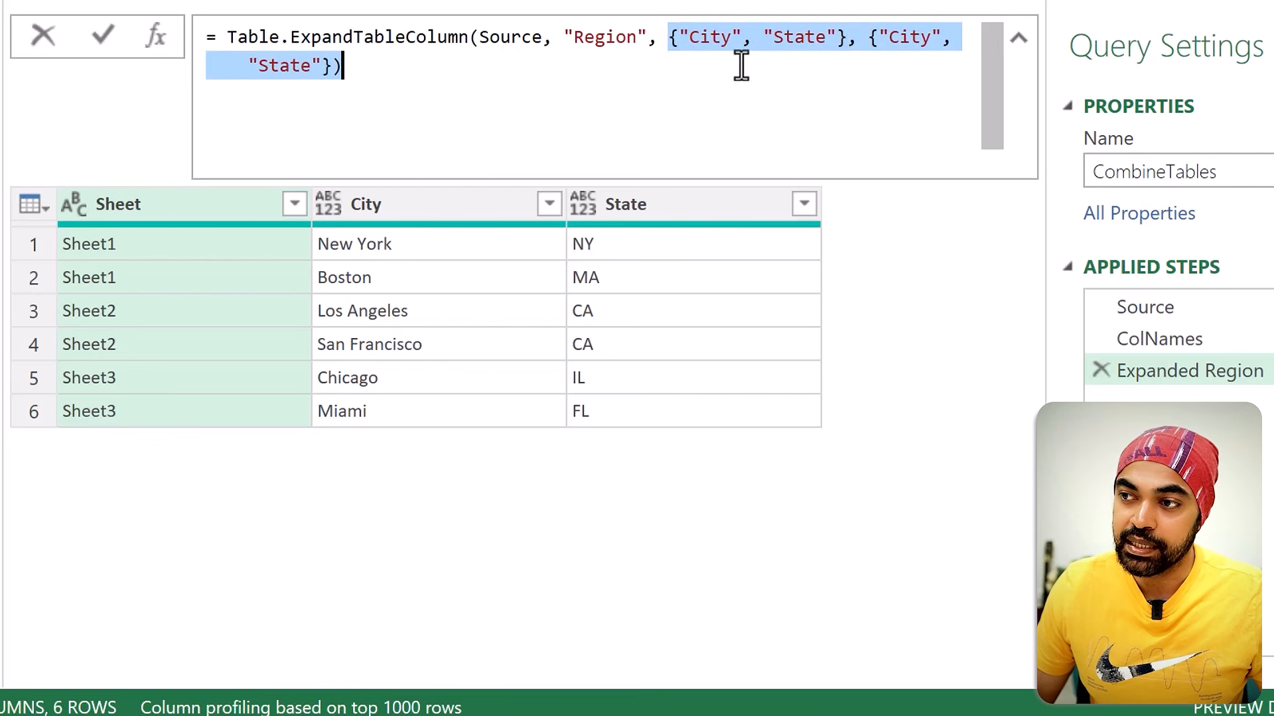
key(BackSpace)
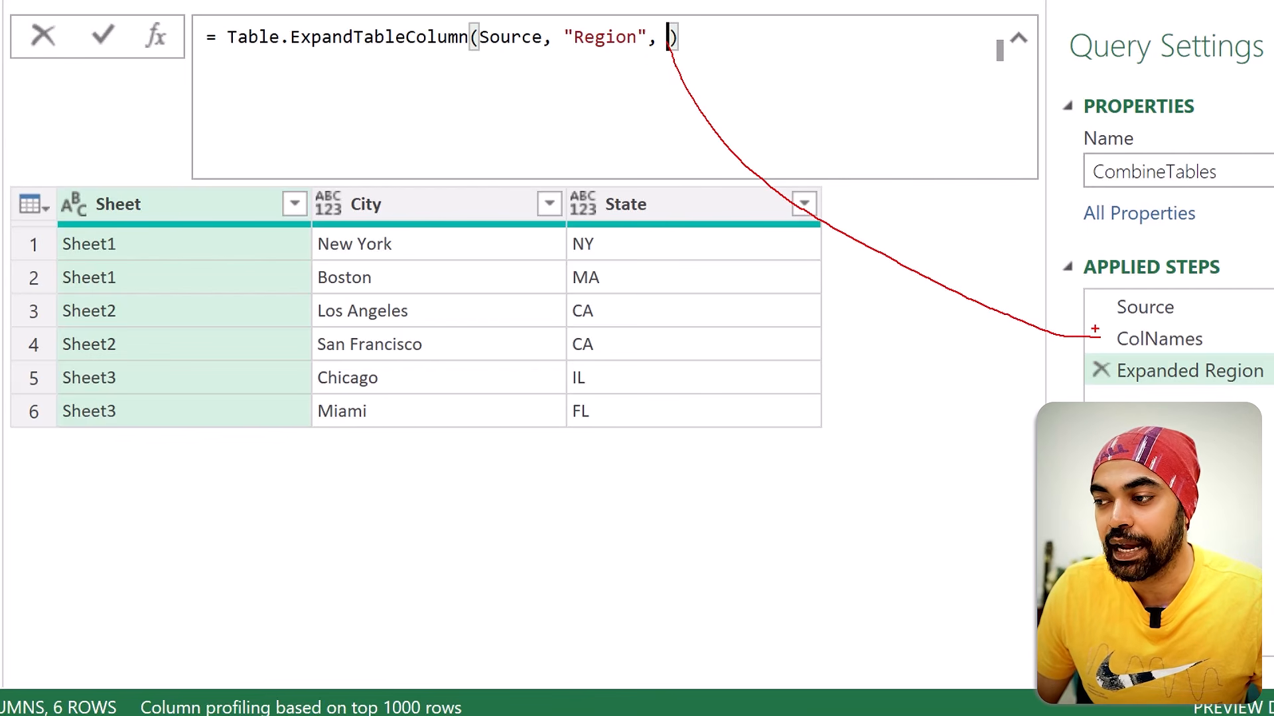
key(Return)
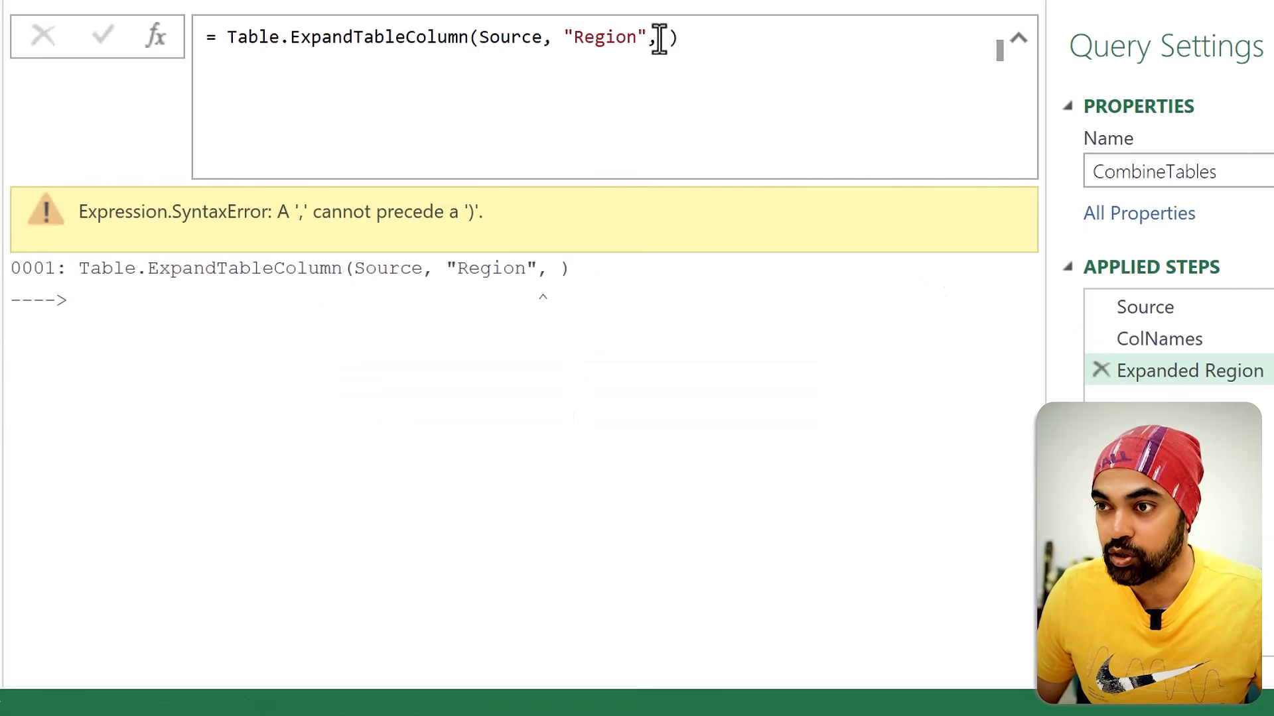
click(813, 28)
key(BackSpace)
text(Col)
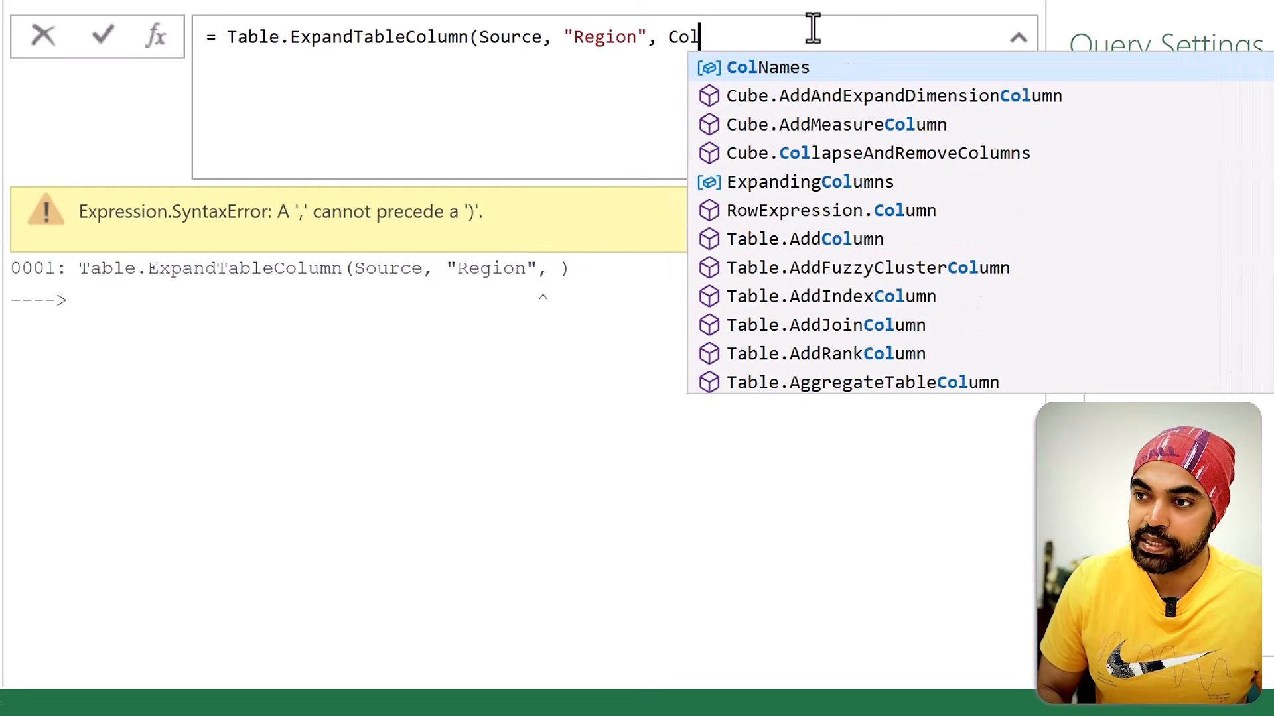
text(Names))
key(Return)
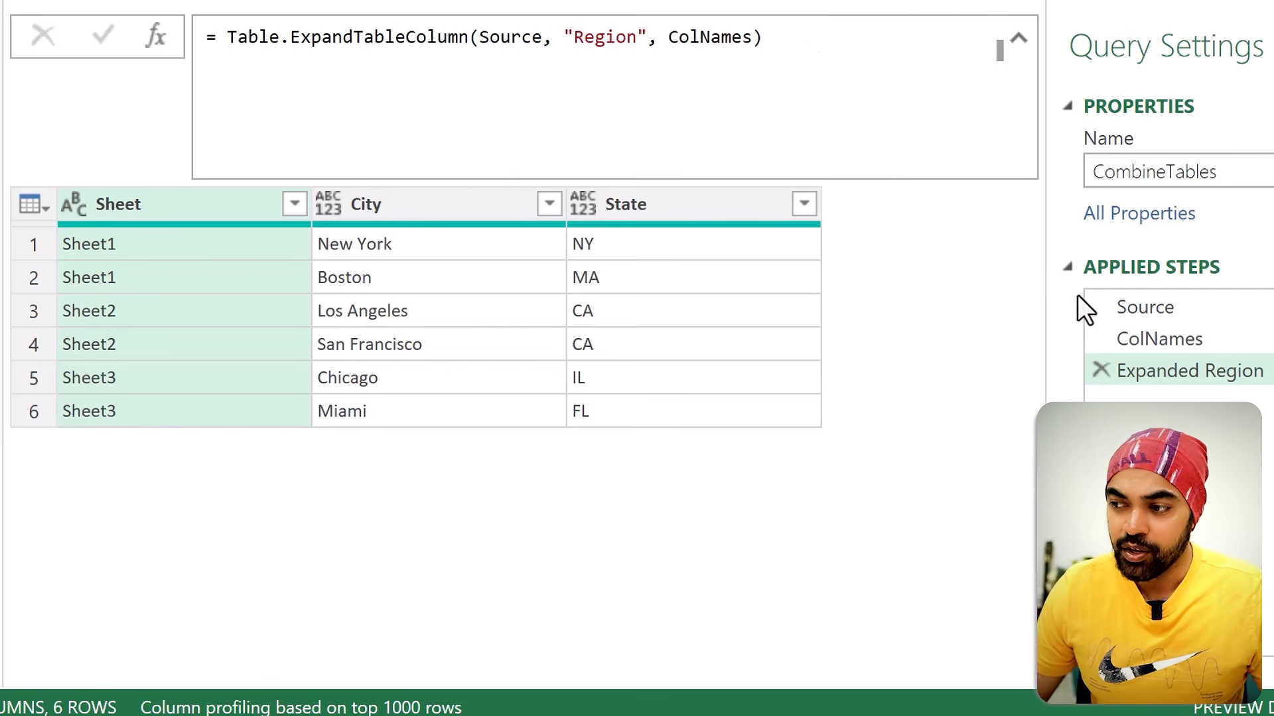
Step: Review the second nested Region table in Source, the ColNames list and the Expanded Region result
click(1209, 314)
click(408, 281)
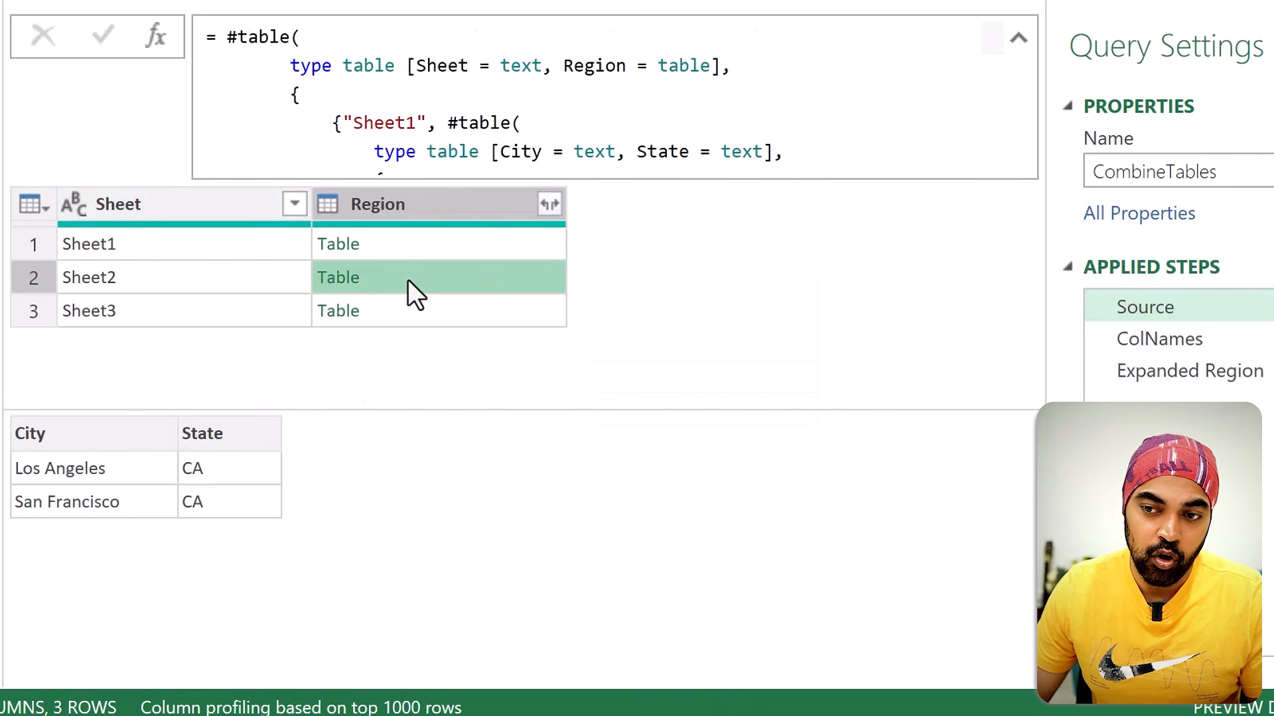
click(1249, 343)
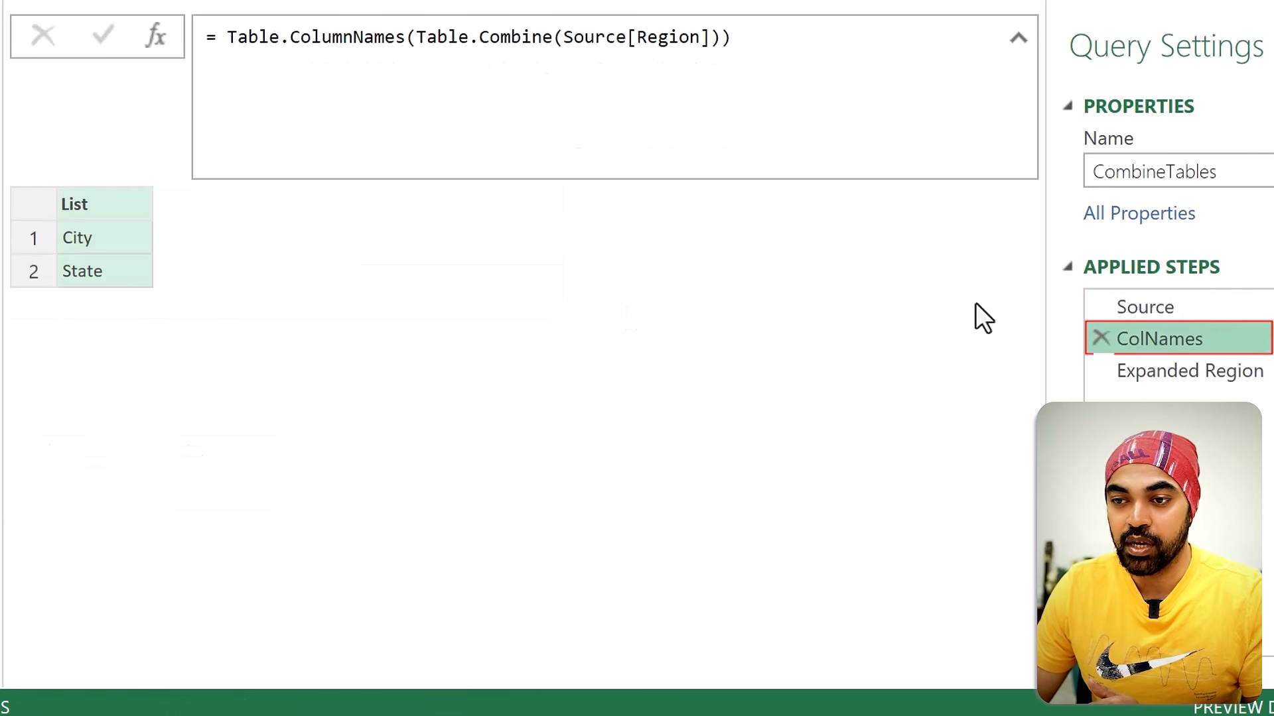
click(1211, 374)
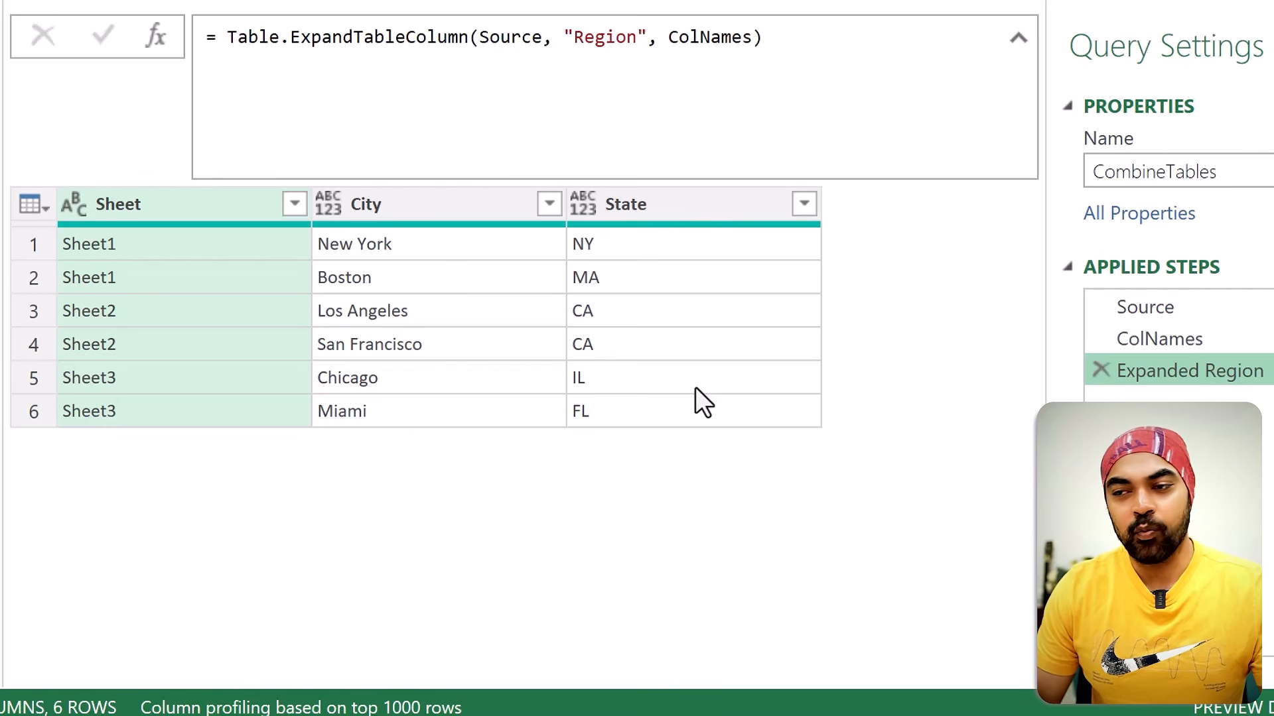
click(1180, 333)
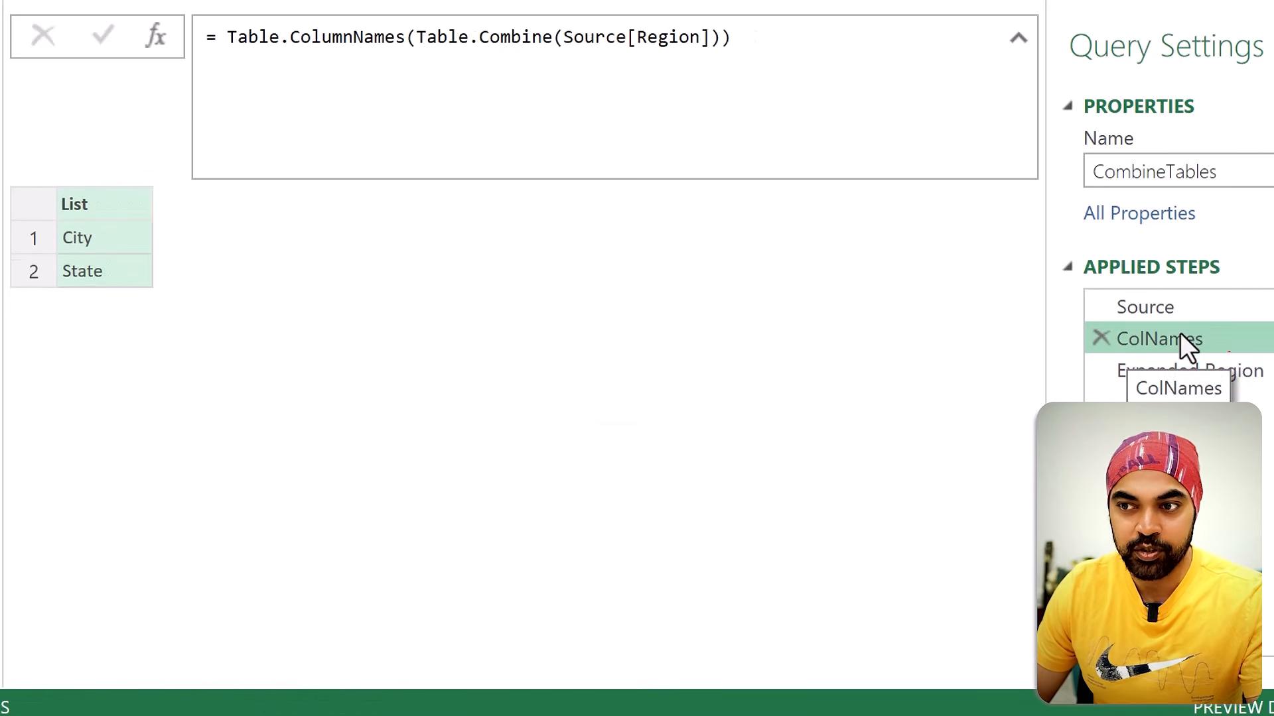
click(1189, 373)
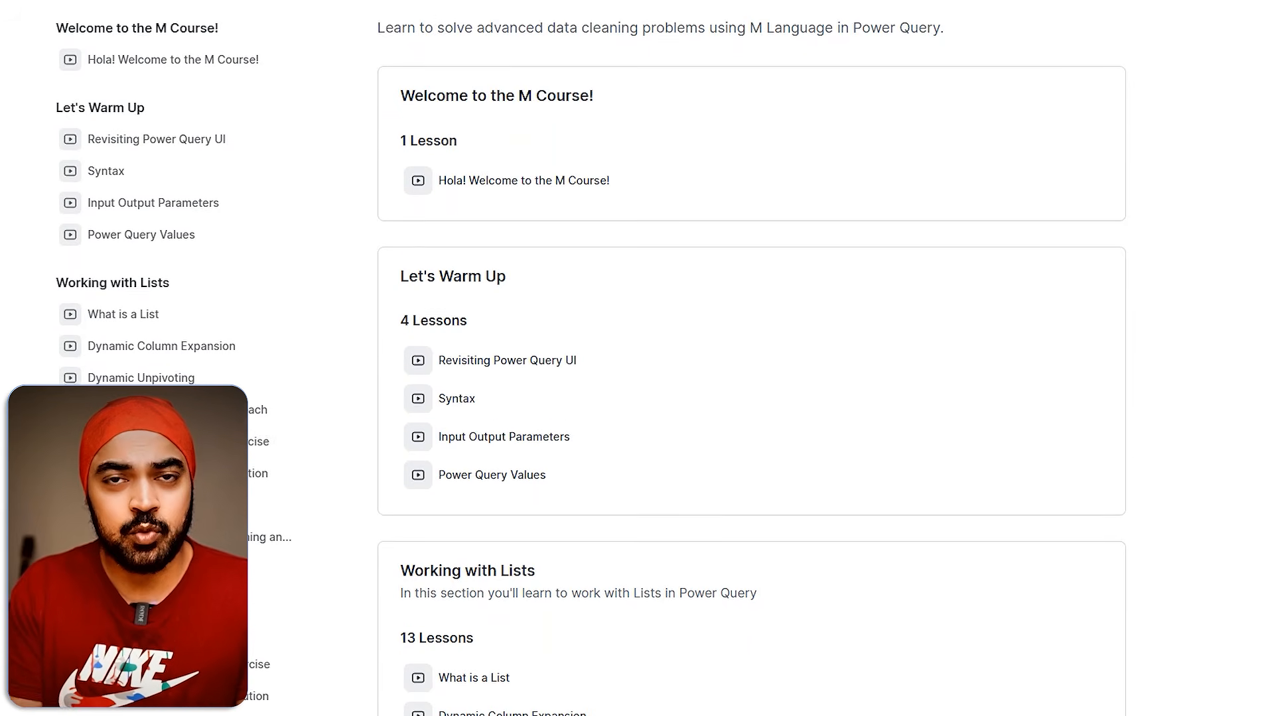
scroll(751, 358, down, 2)
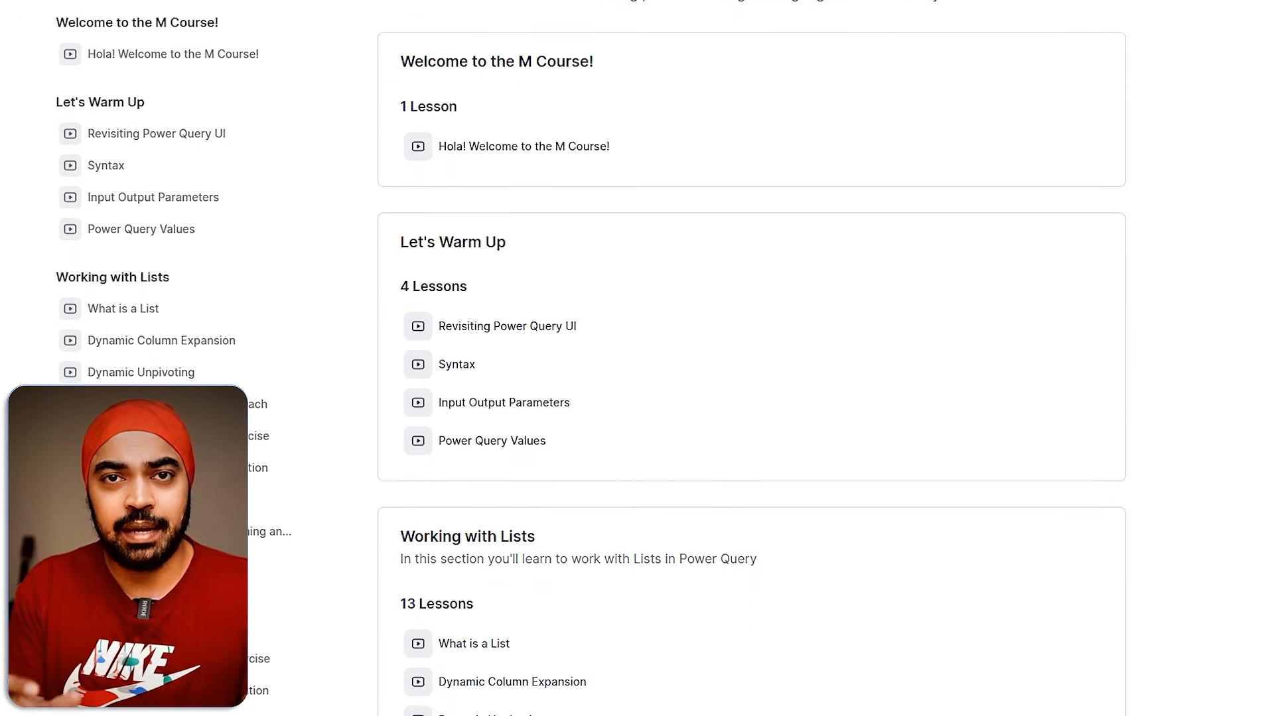
scroll(751, 358, down, 1)
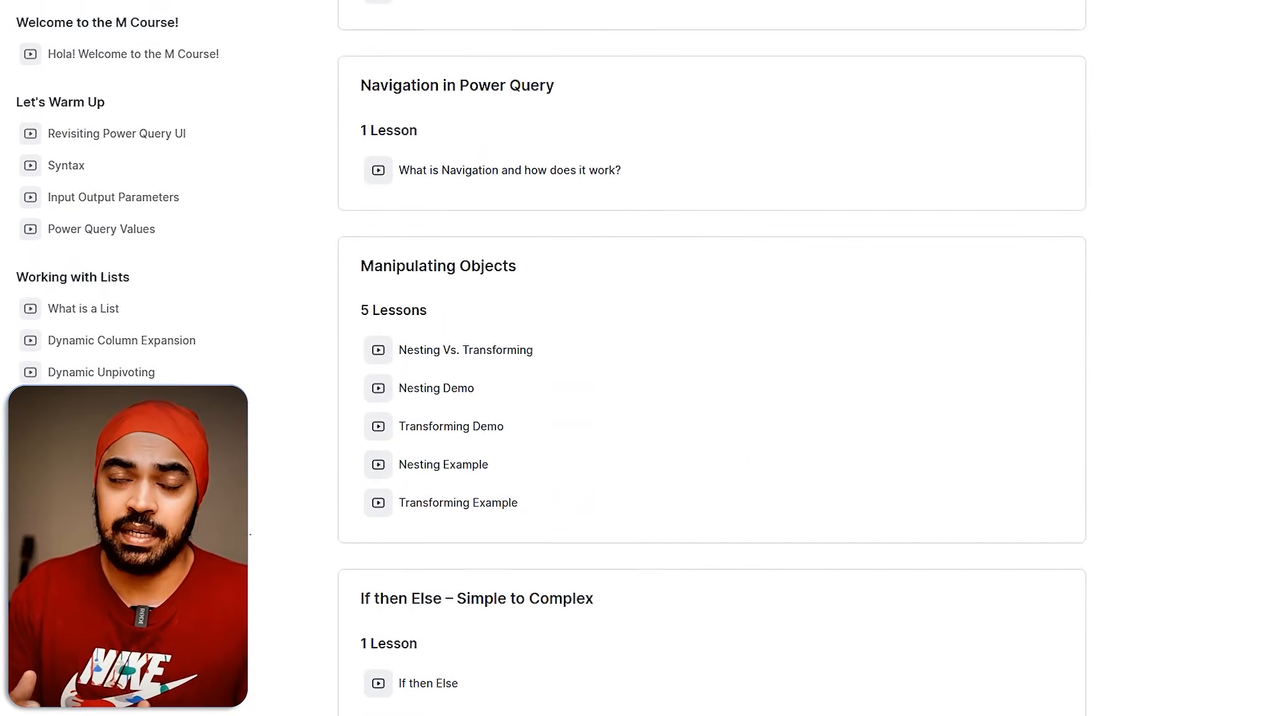
scroll(751, 358, down, 8)
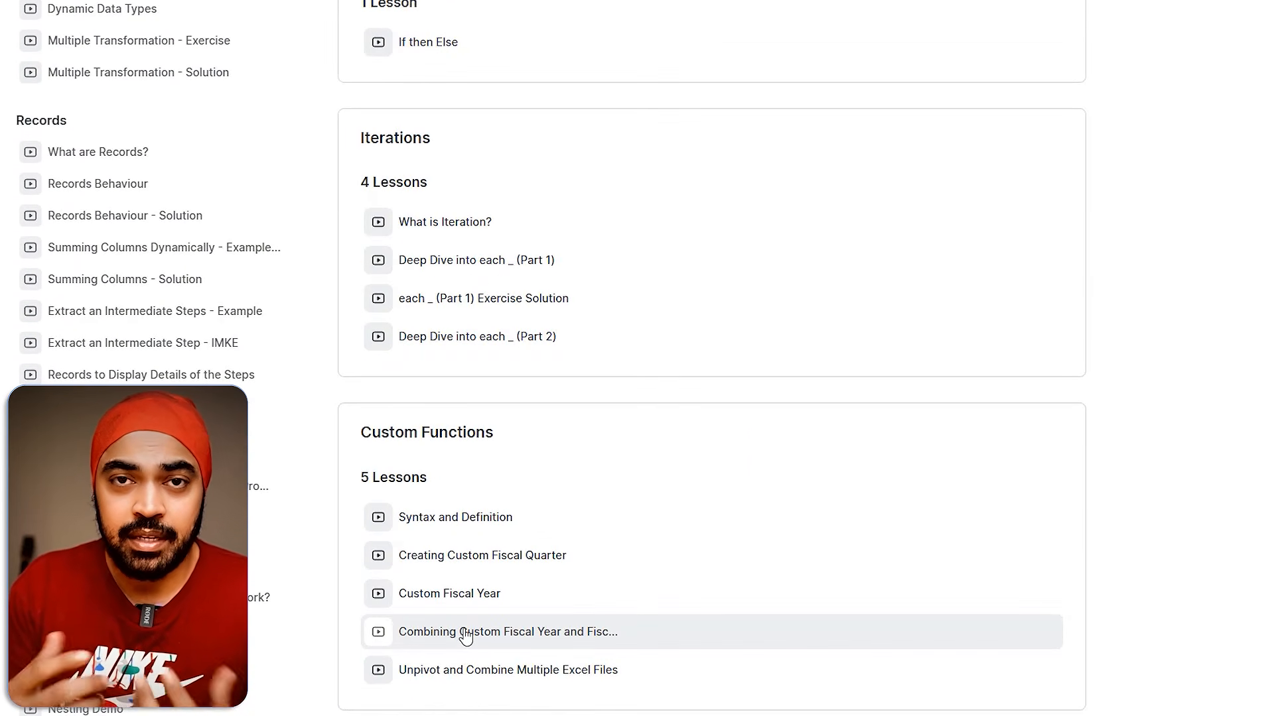
click(466, 633)
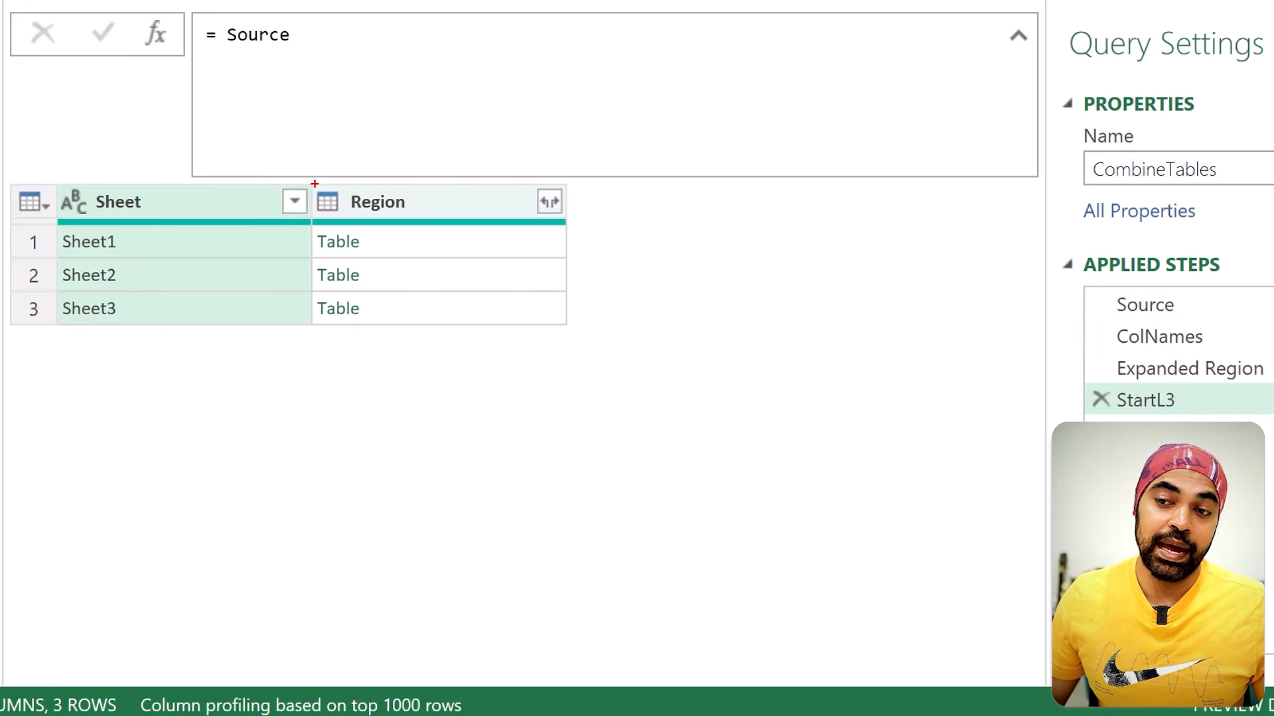
Step: Replace Source in the StartL3 formula with a Table.FromPartitions() call without arguments
mouse_move(292, 186)
mouse_down()
mouse_move(392, 275)
mouse_move(426, 343)
mouse_up()
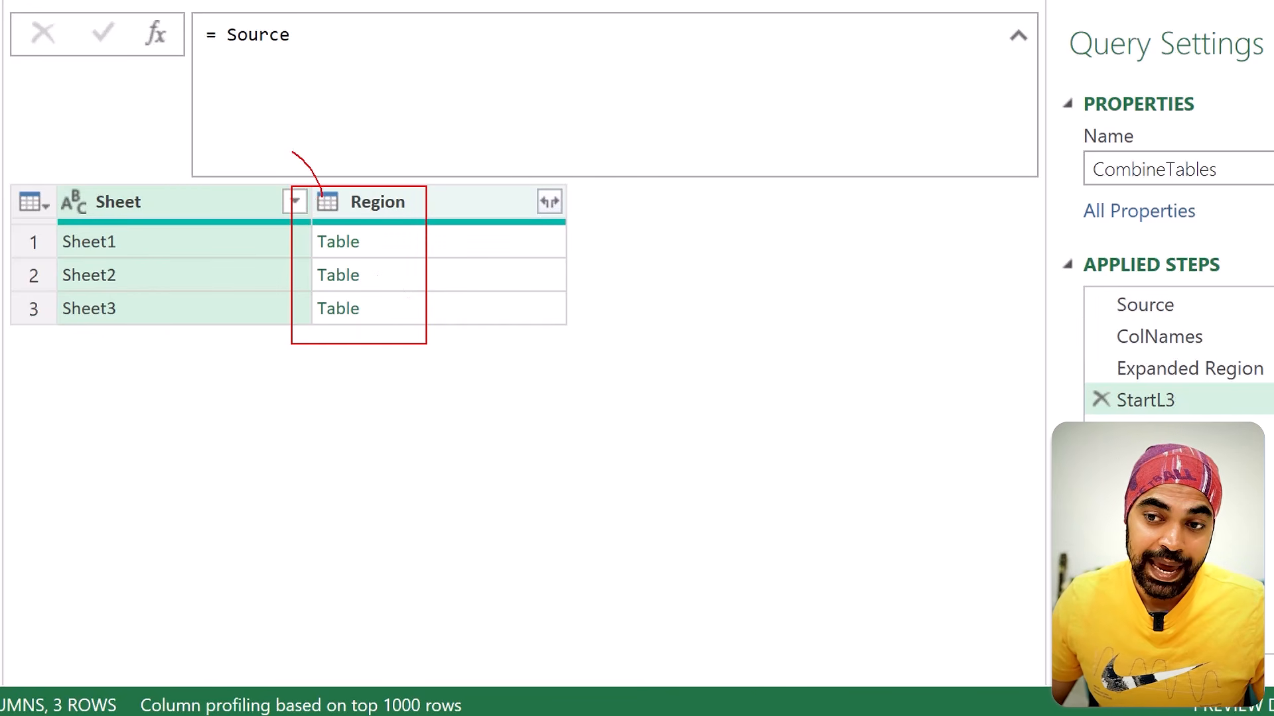
key(Escape)
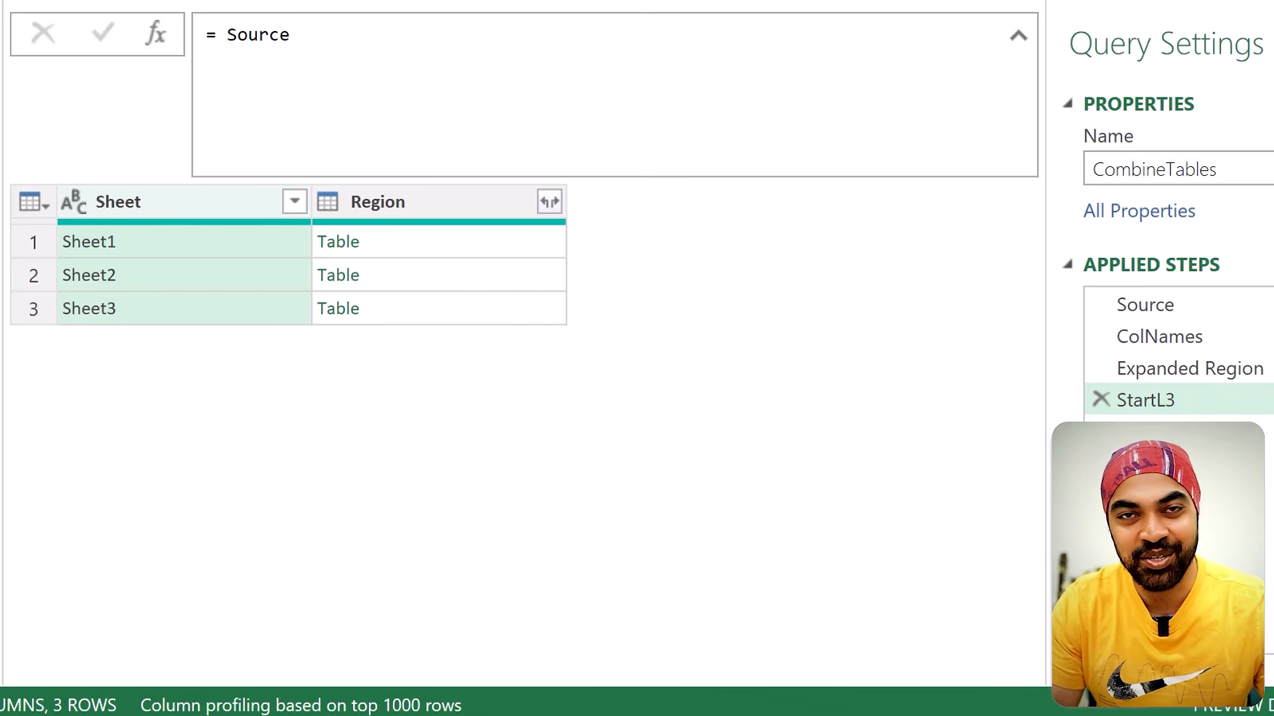
click(224, 38)
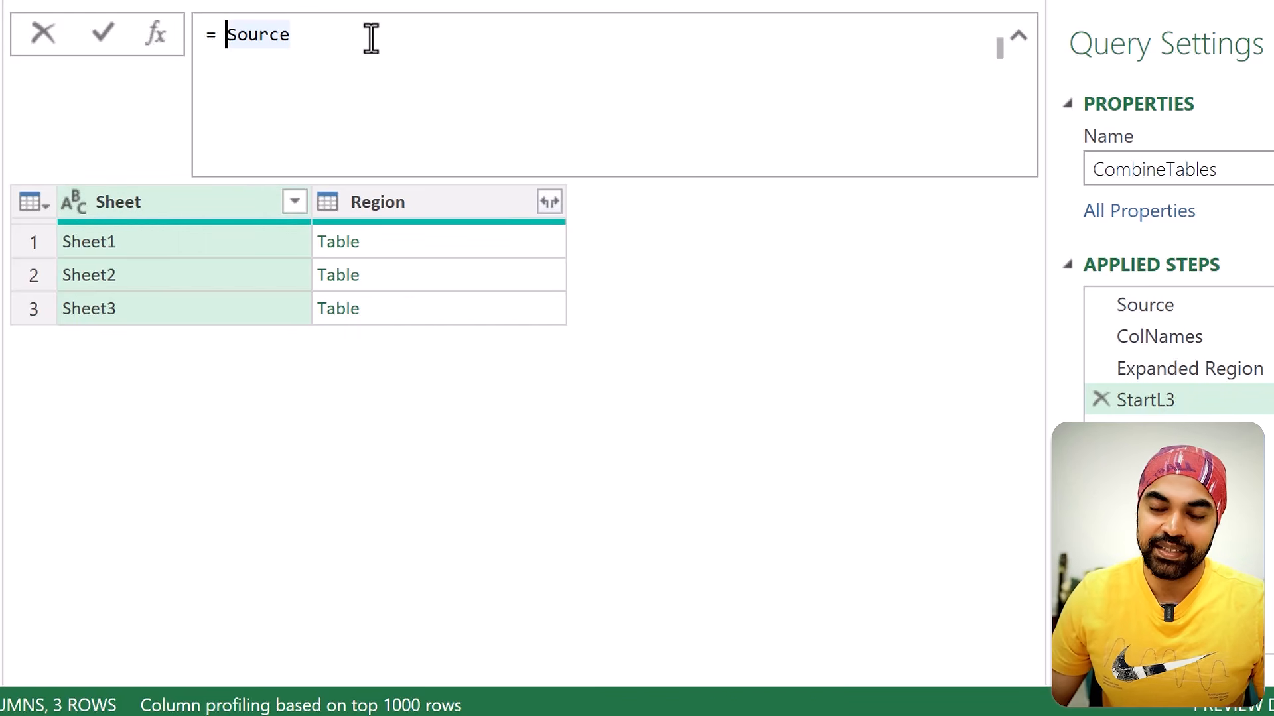
text(Table.From)
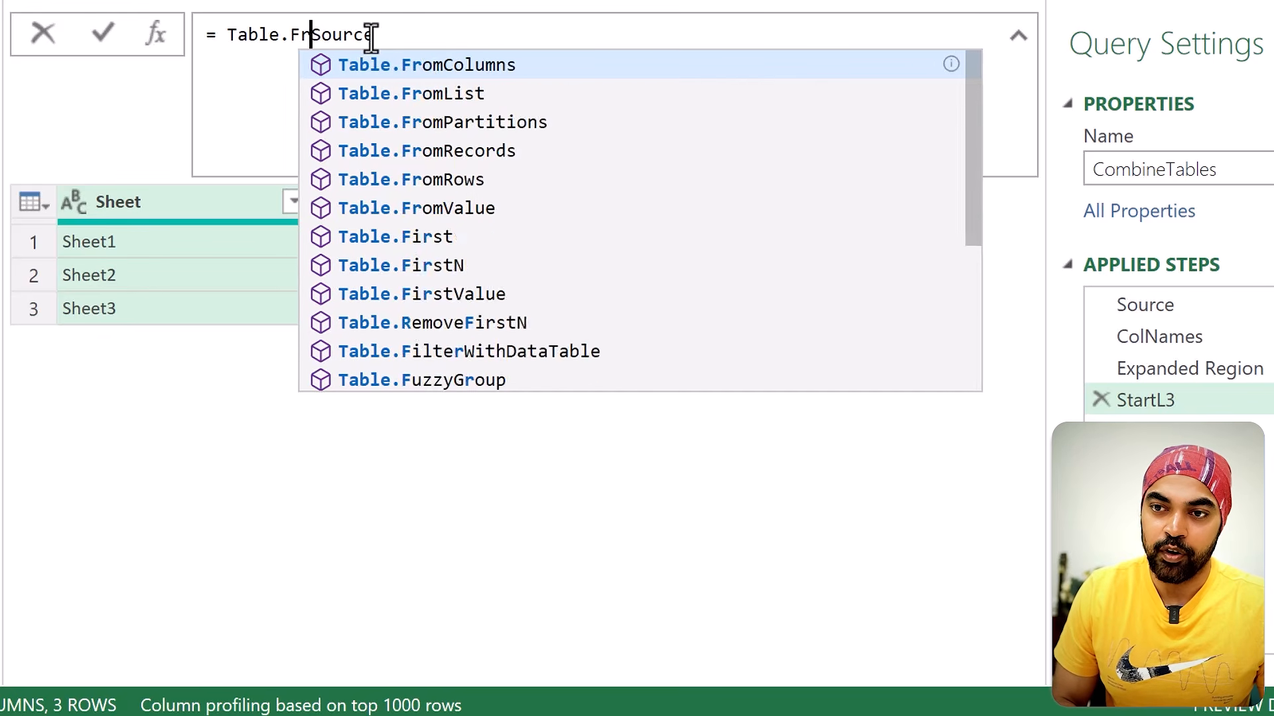
text(Partitions)
key(Tab)
text(()
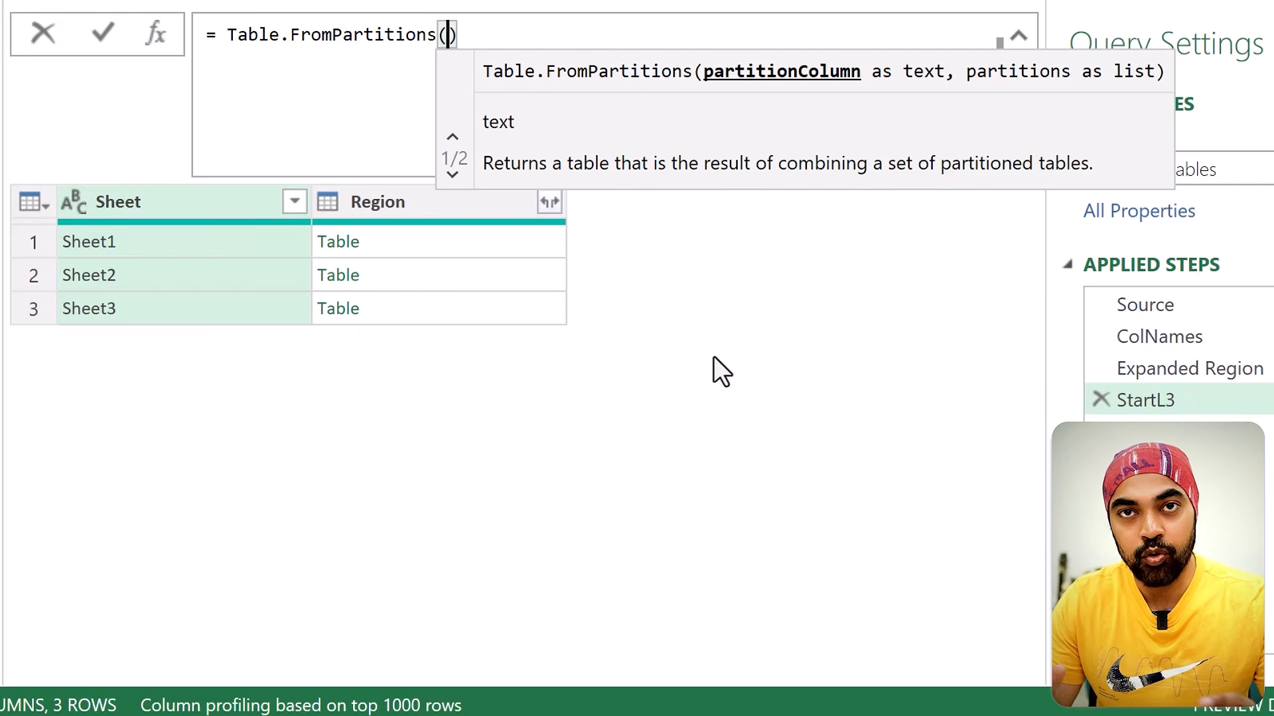
key(Escape)
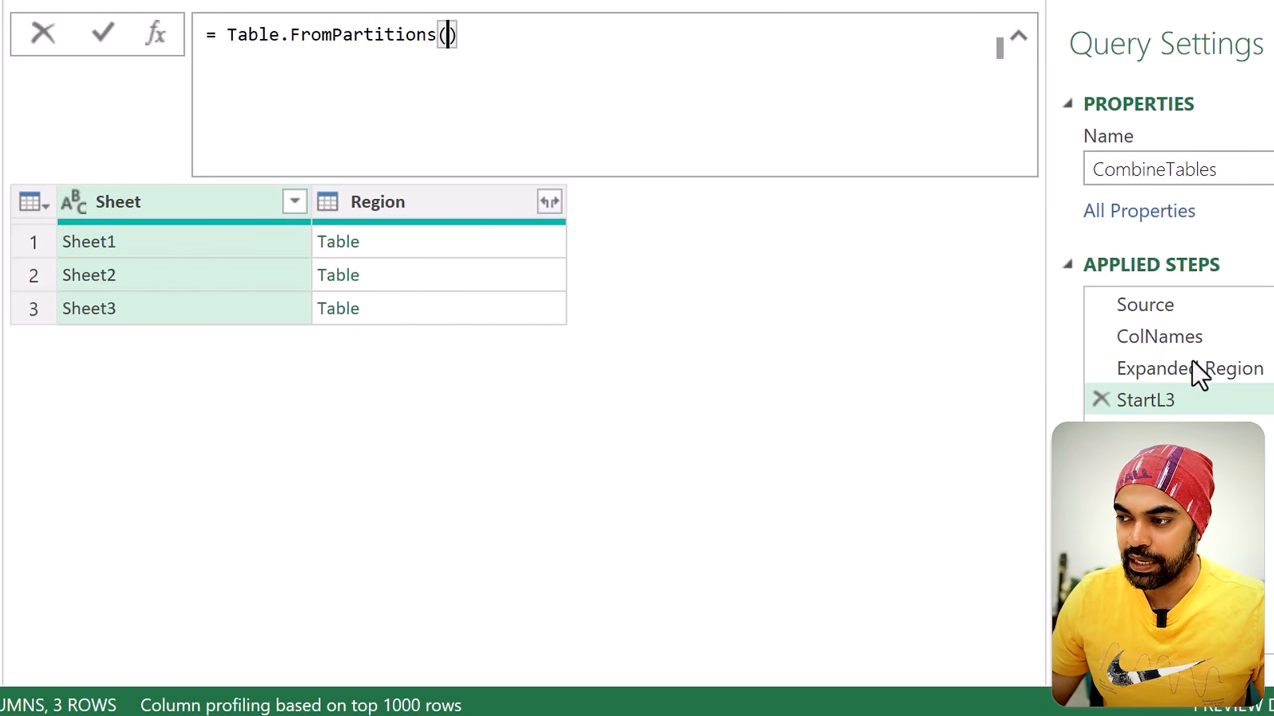
Step: Check the Expanded Region result, and enter "SheetName" as the partition column of Table.FromPartitions in StartL3
click(1185, 369)
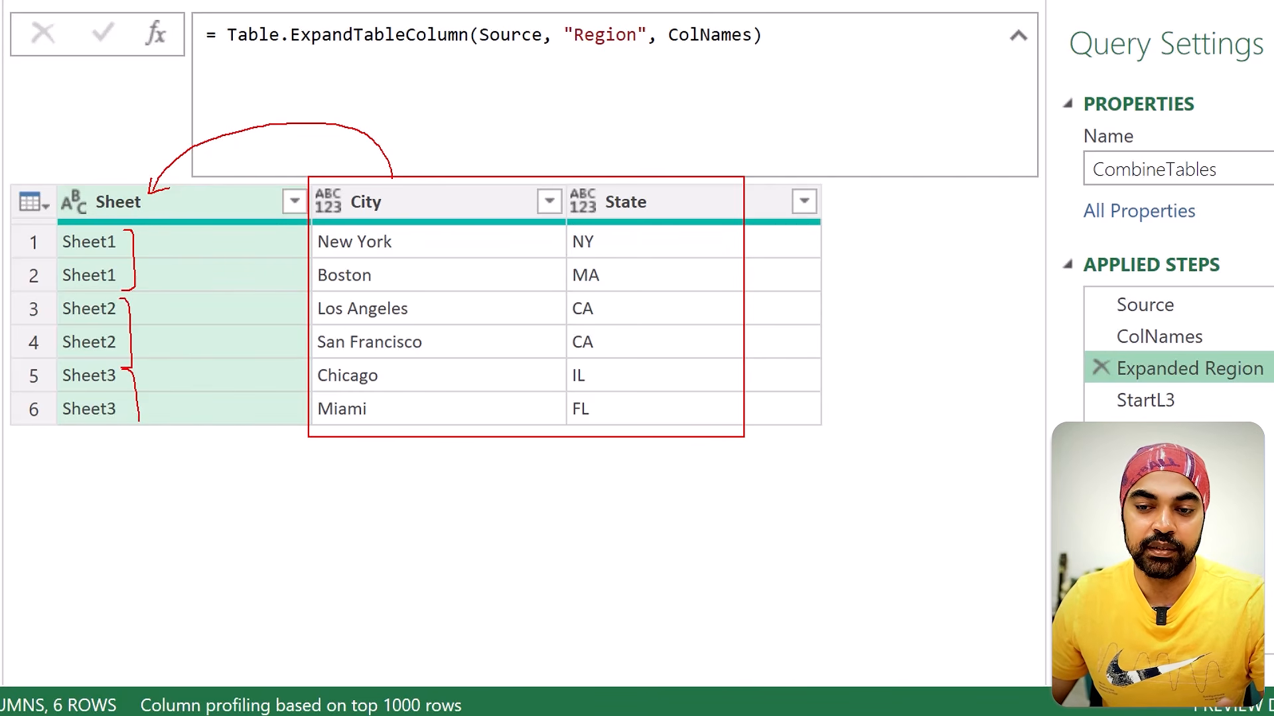
click(1173, 404)
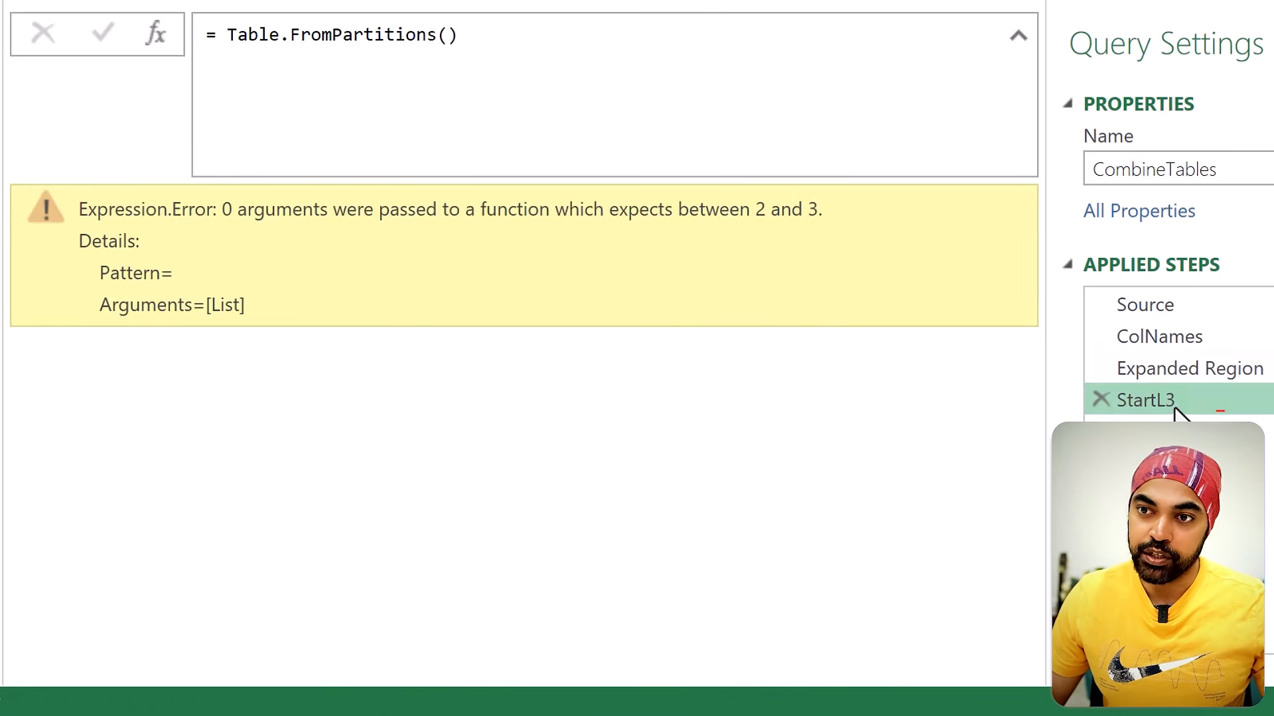
click(538, 55)
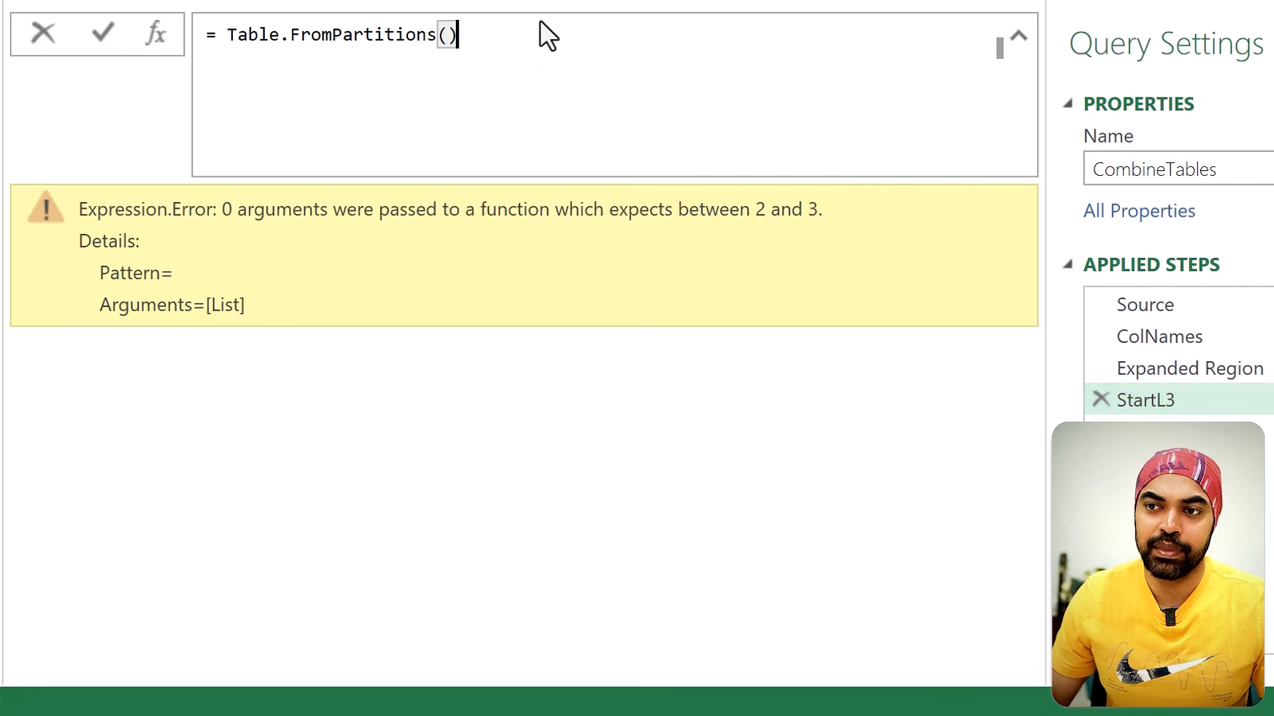
key(BackSpace)
text(")
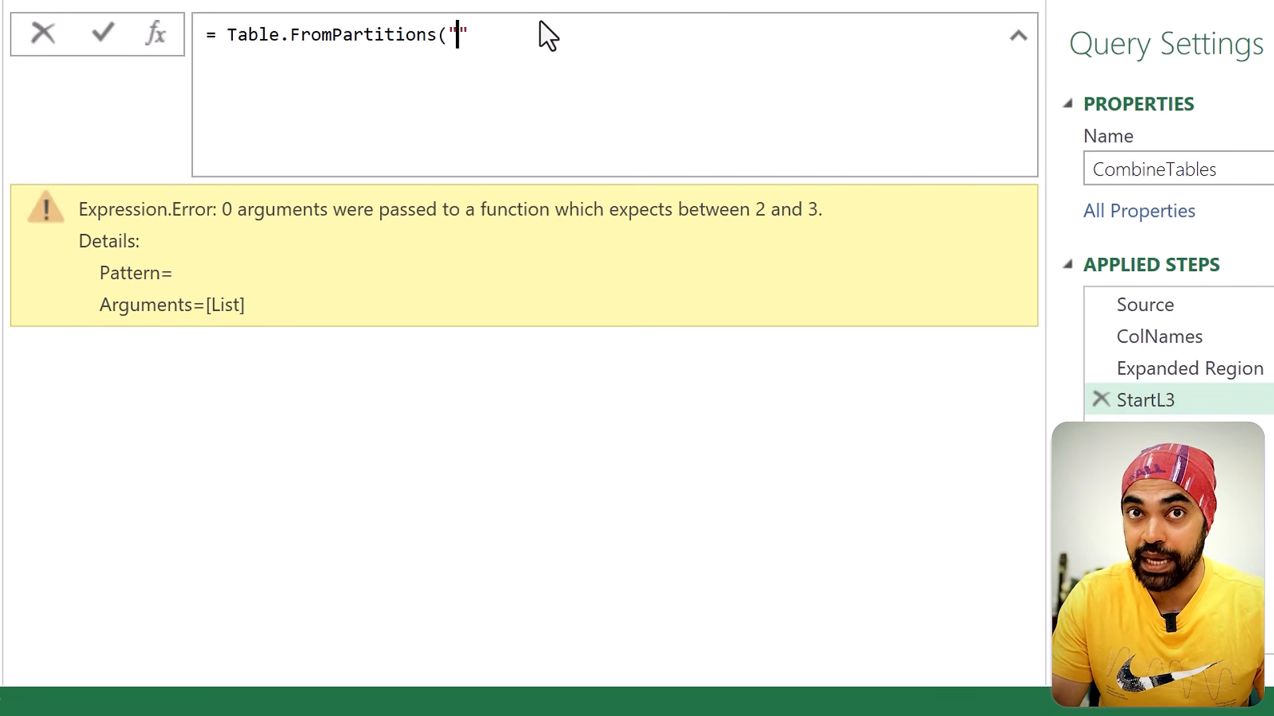
text(SheetNam)
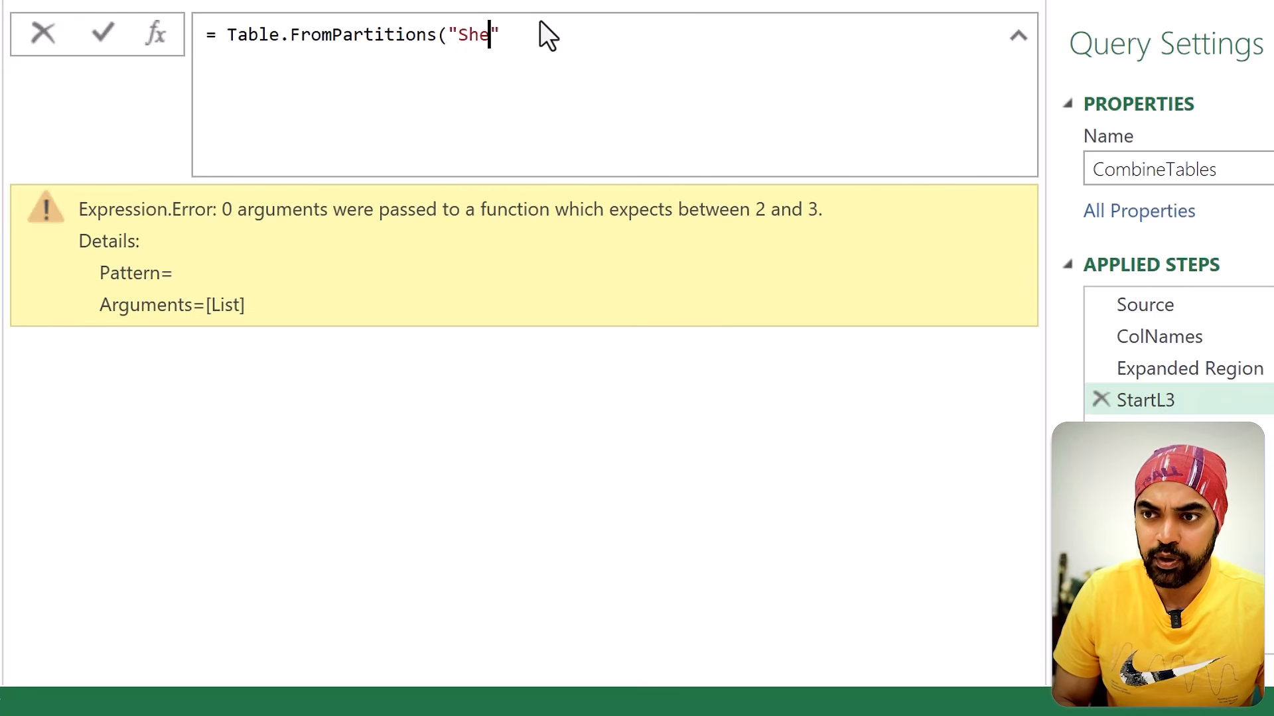
text(e",)
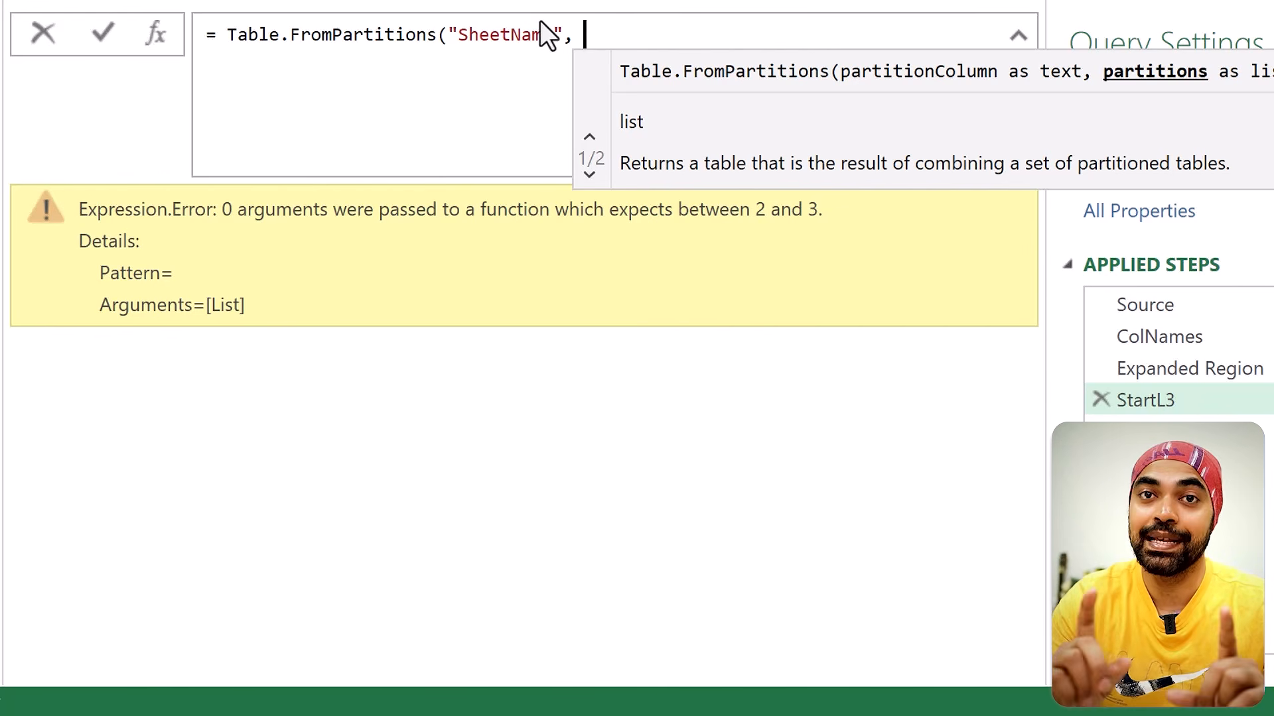
key(Escape)
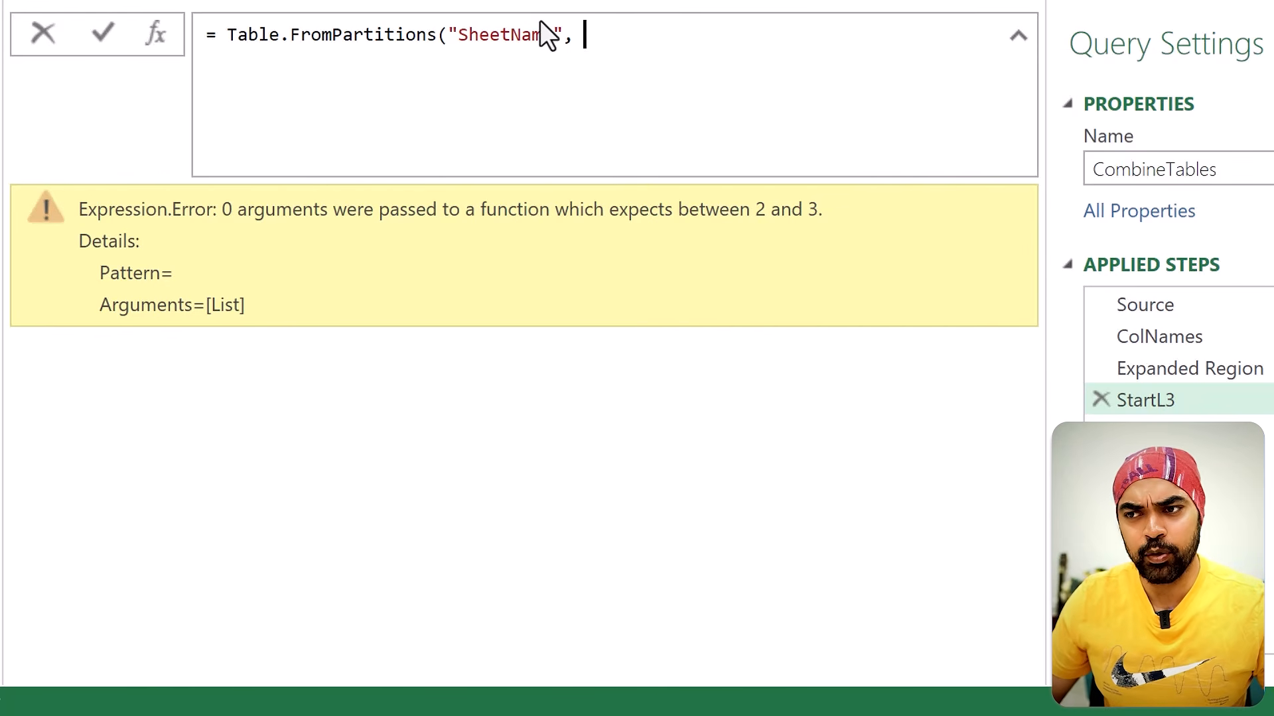
Step: Examine the Expanded Region result and the pairing of sheet name and nested table in Source's first row
click(1178, 369)
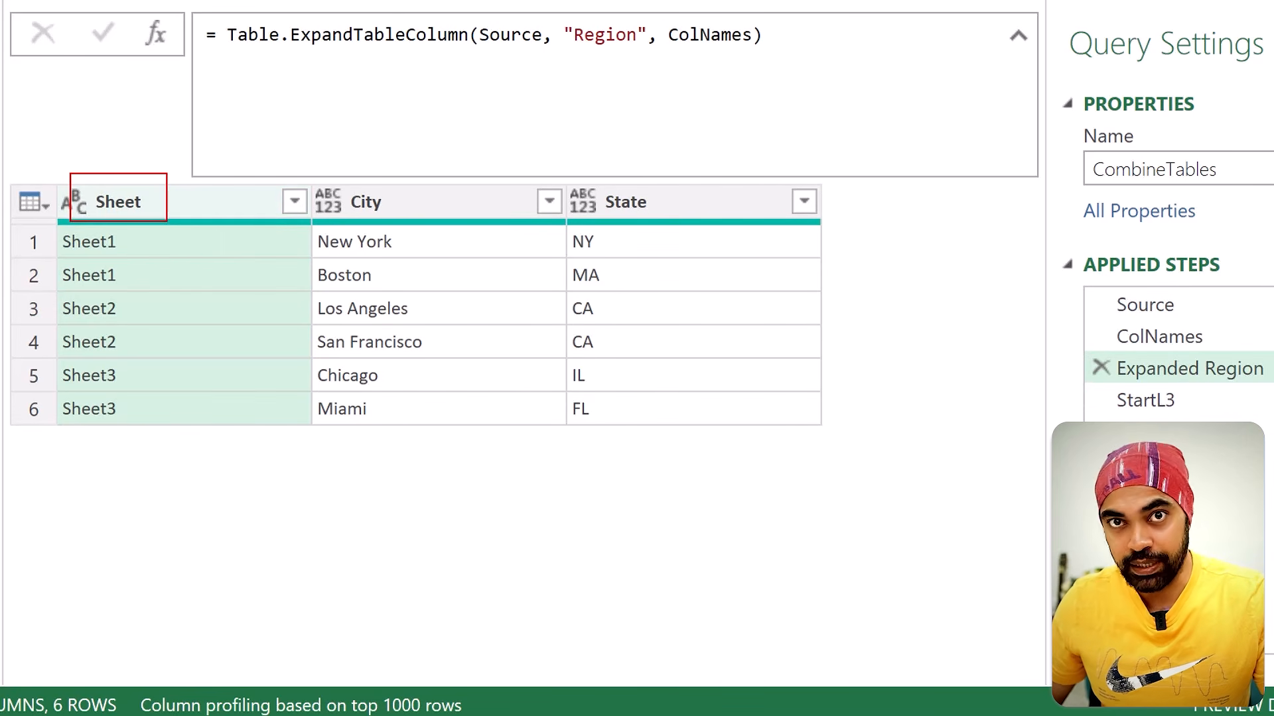
click(1171, 309)
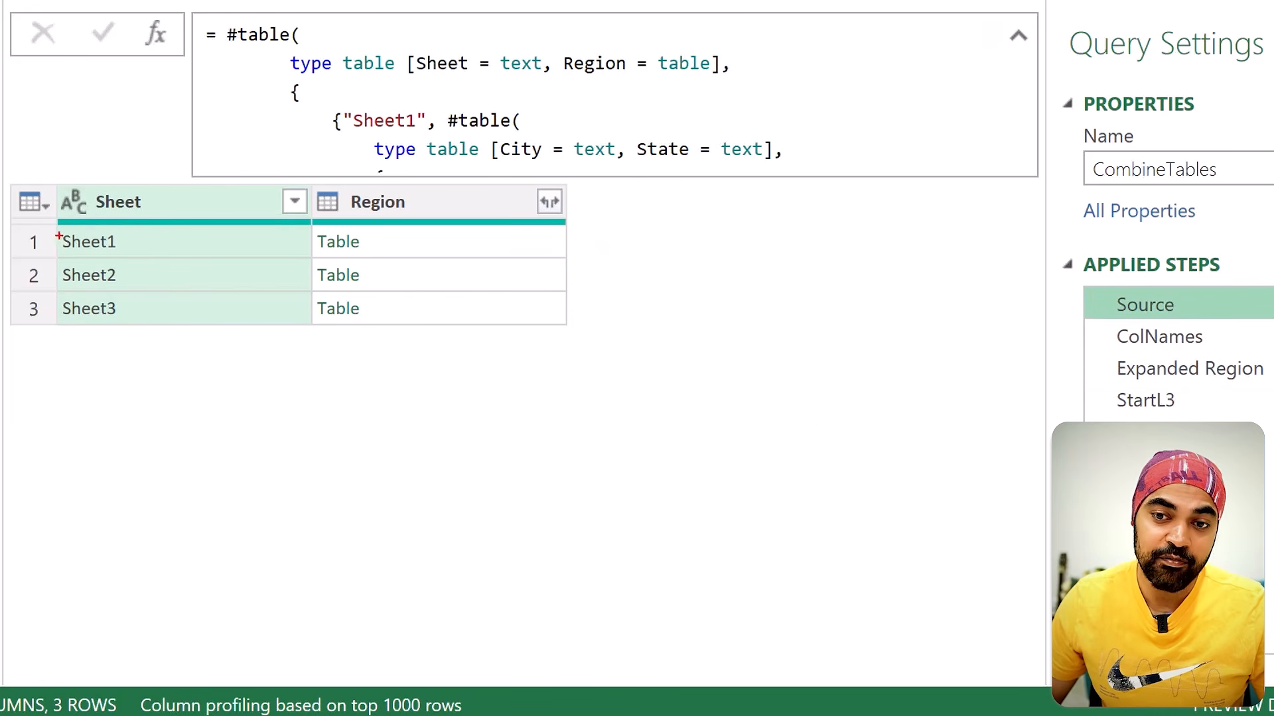
drag(106, 250, 126, 257)
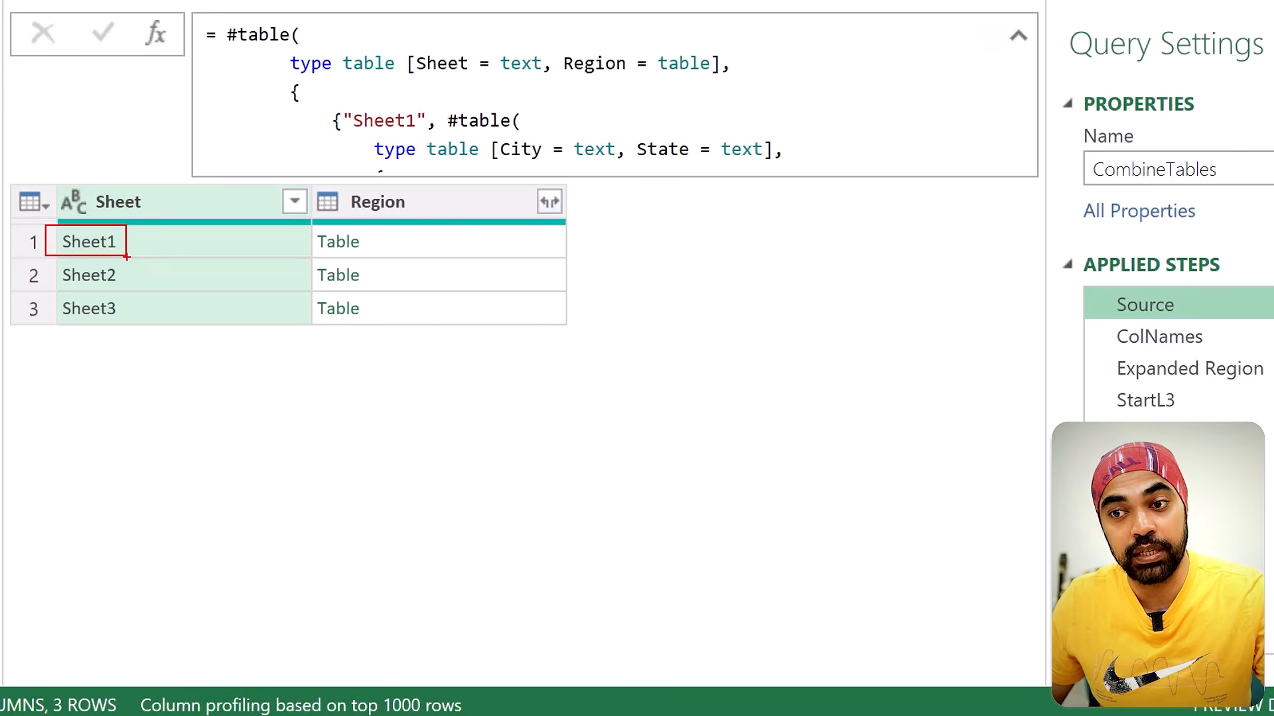
drag(312, 226, 362, 257)
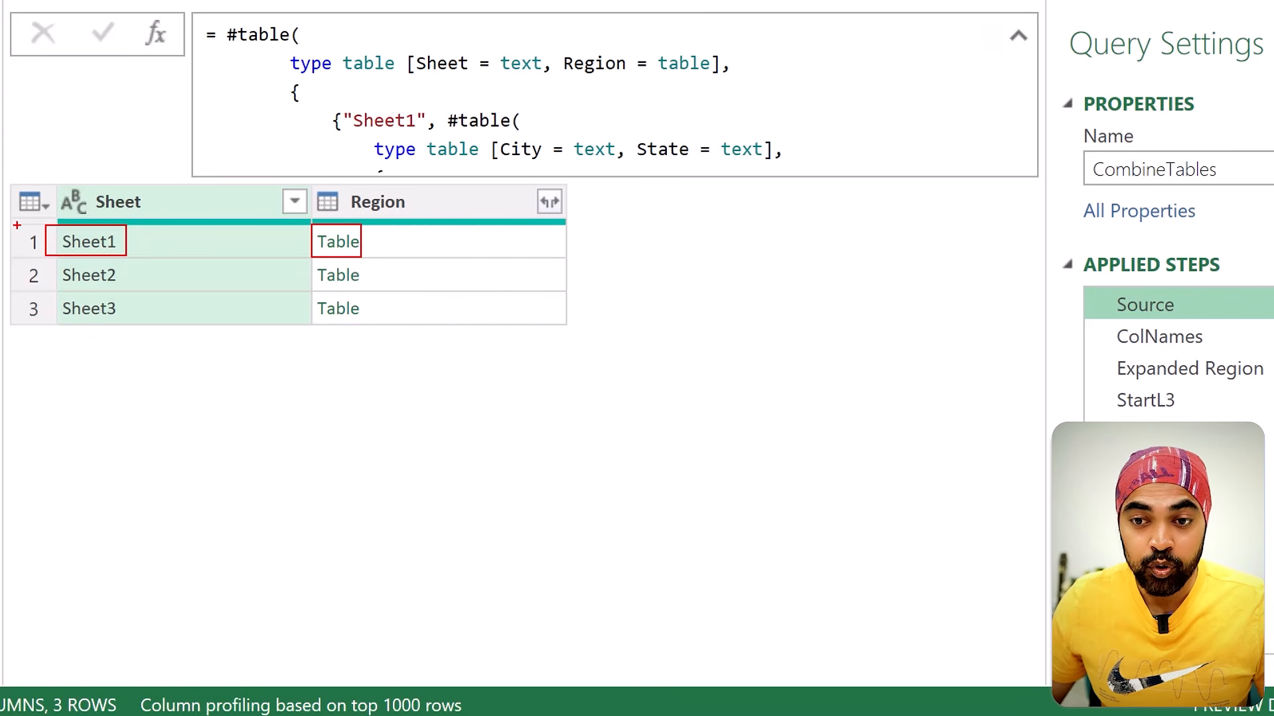
Step: Complete the StartL3 formula with Table.ToRows(Source) as the partitions argument of Table.FromPartitions after "SheetName"
drag(17, 225, 400, 257)
mouse_move(475, 244)
mouse_down()
mouse_move(569, 240)
mouse_move(571, 257)
mouse_up()
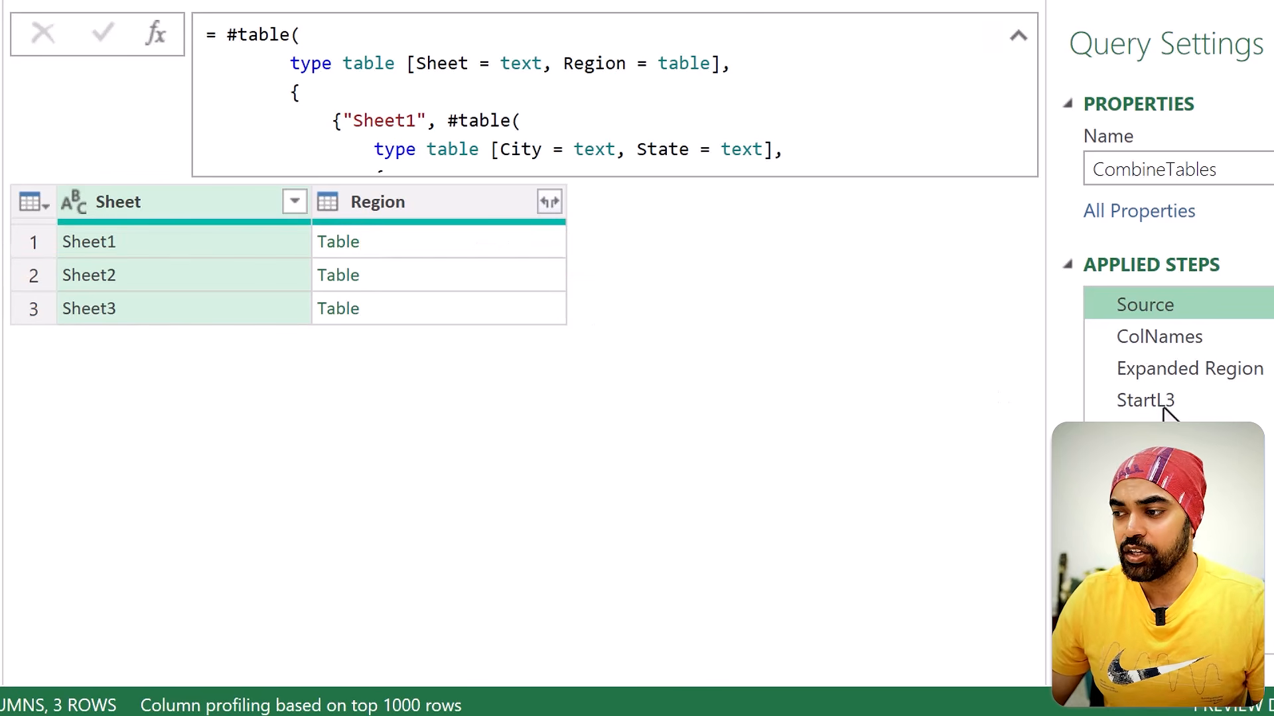
click(1202, 400)
text(Tabl.e)
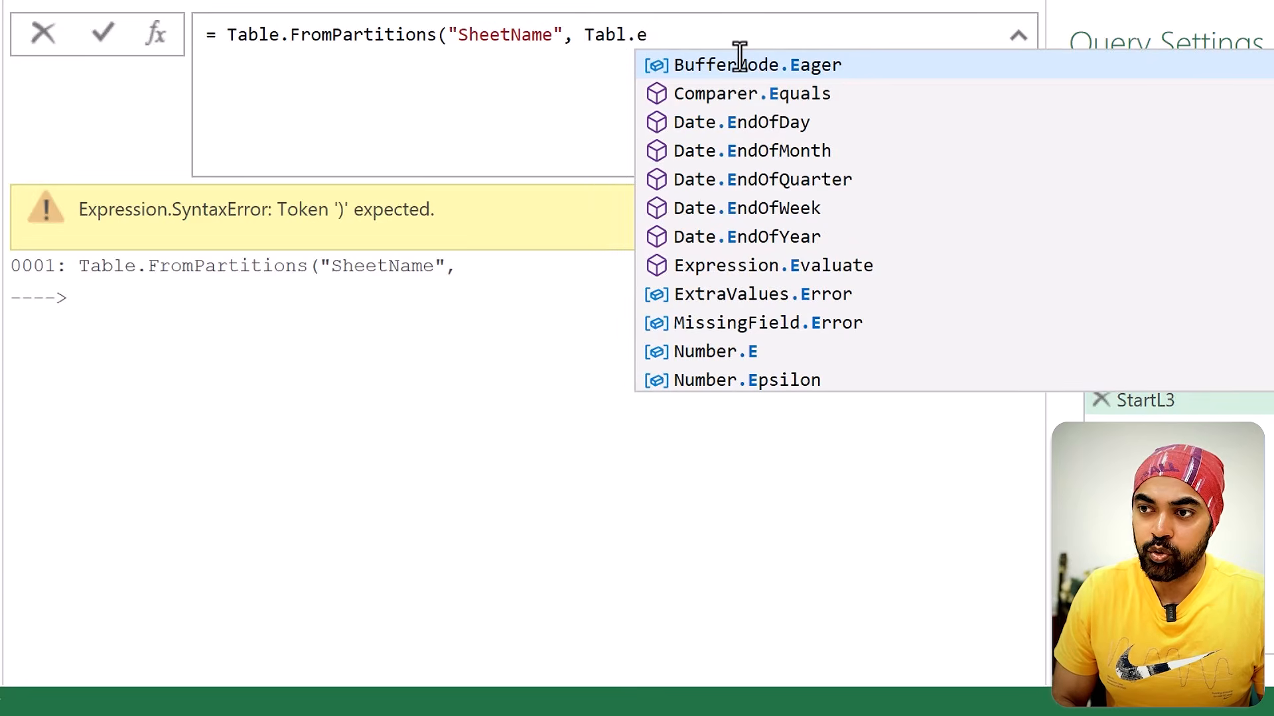
key(BackSpace)
key(BackSpace)
text(e.ToRows()
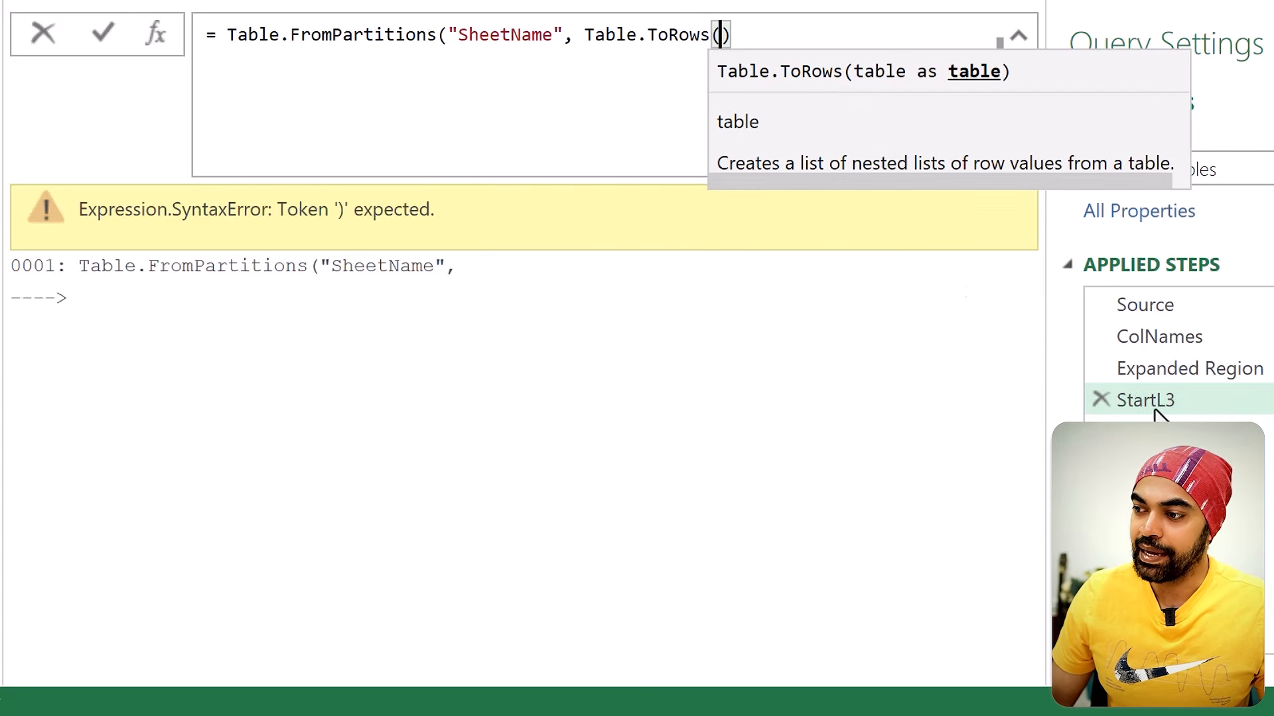
text(Source))
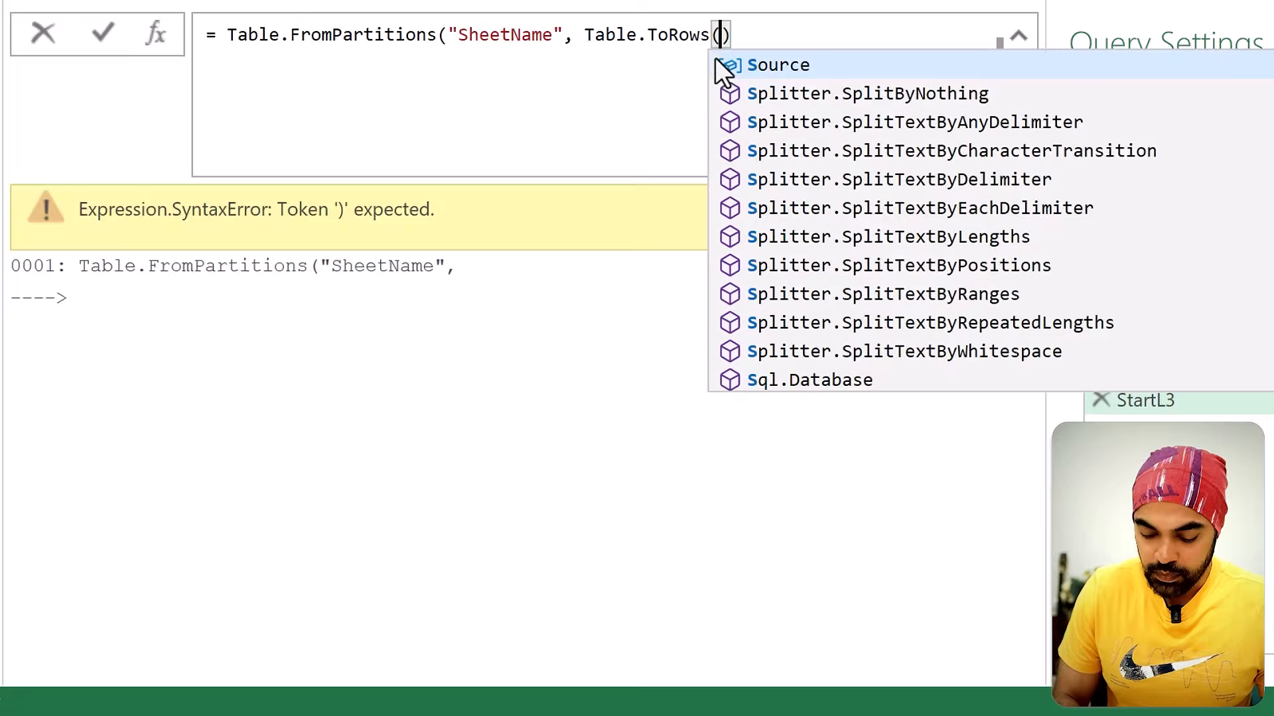
text())
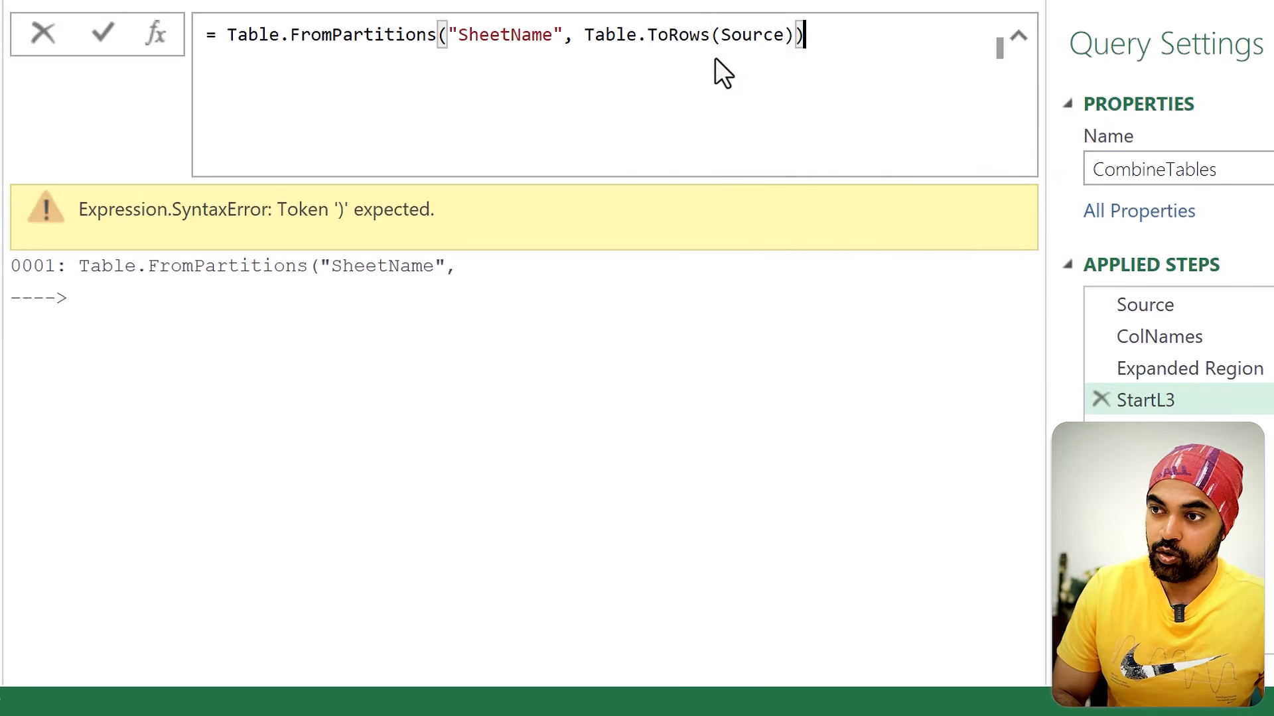
key(Return)
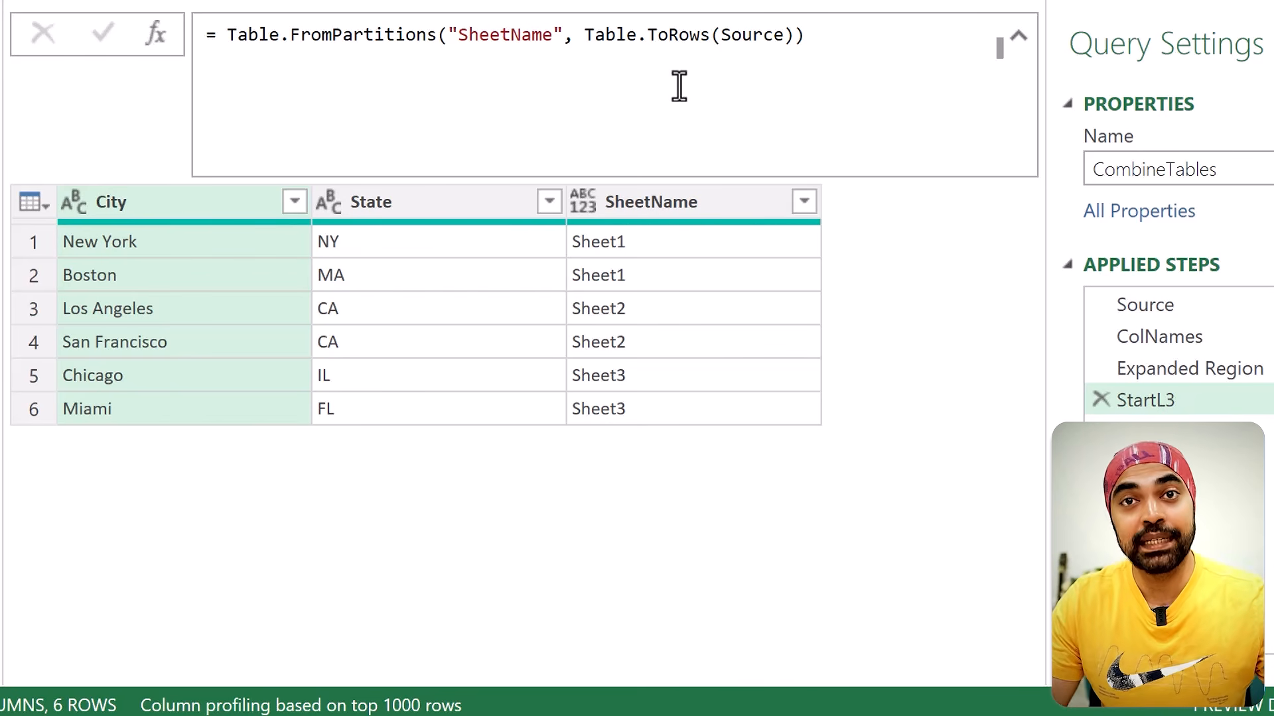
Step: Examine the SheetName, City and State columns of the StartL3 result and the Table.FromPartitions function in its formula
mouse_move(649, 236)
mouse_down()
mouse_move(649, 342)
mouse_move(657, 325)
mouse_up()
mouse_move(670, 176)
mouse_down()
mouse_move(679, 223)
mouse_move(653, 166)
mouse_up()
mouse_move(33, 182)
mouse_down()
mouse_move(378, 430)
mouse_move(458, 434)
mouse_up()
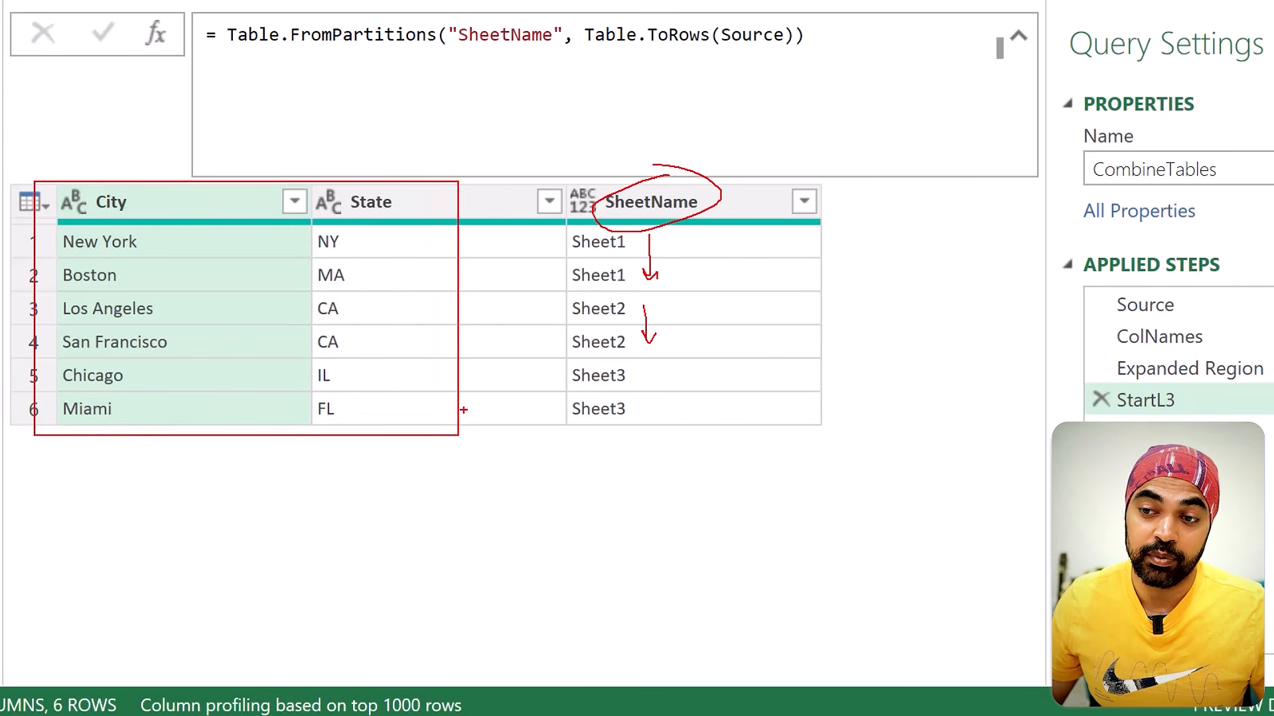
key(Escape)
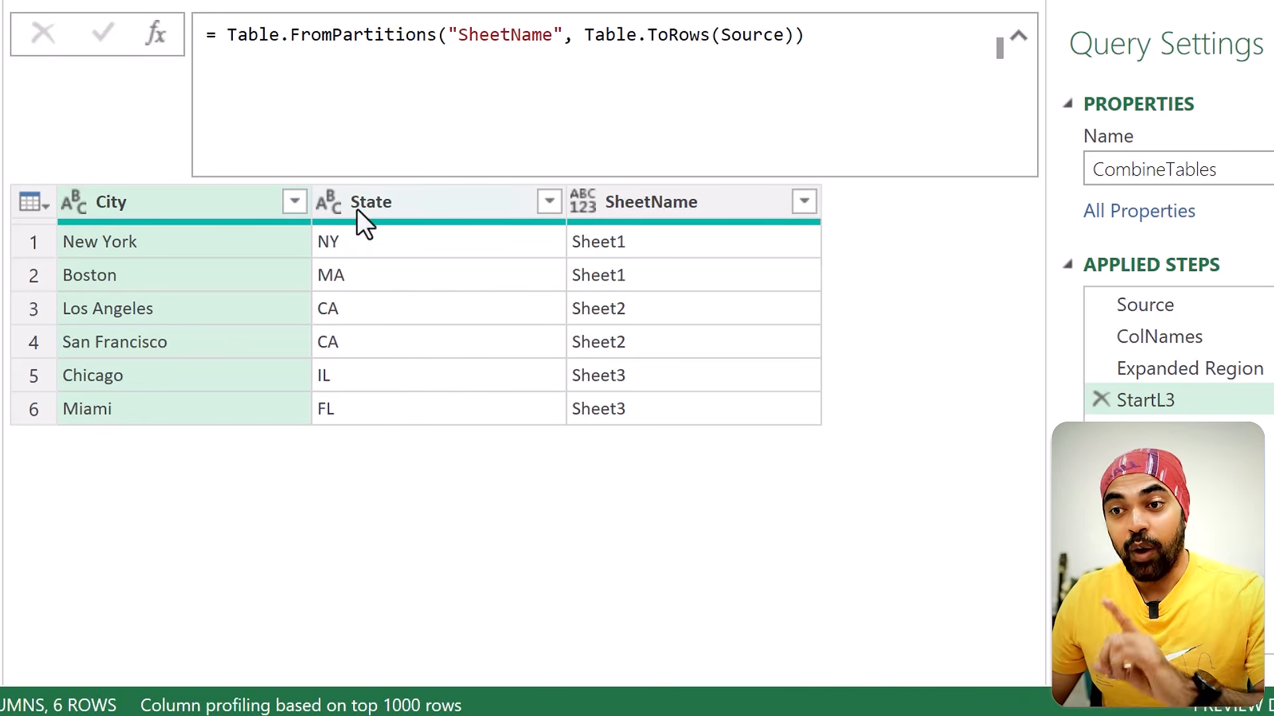
drag(227, 36, 434, 33)
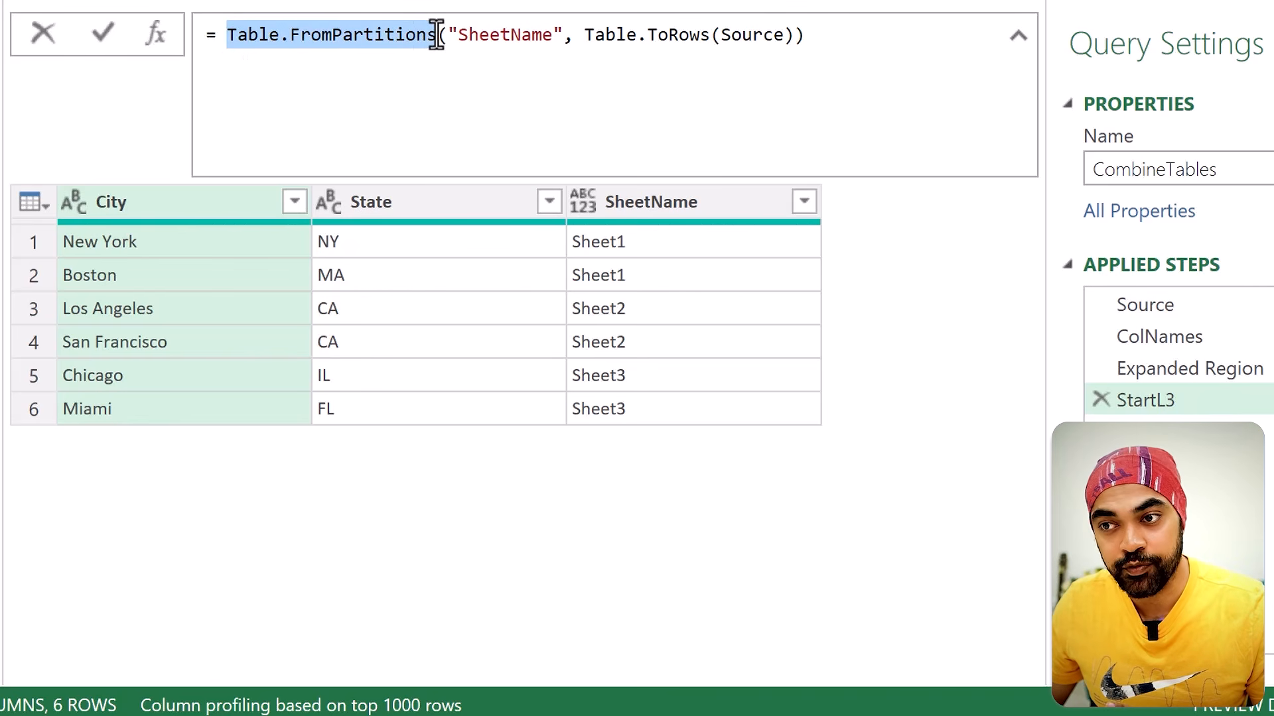
mouse_move(434, 35)
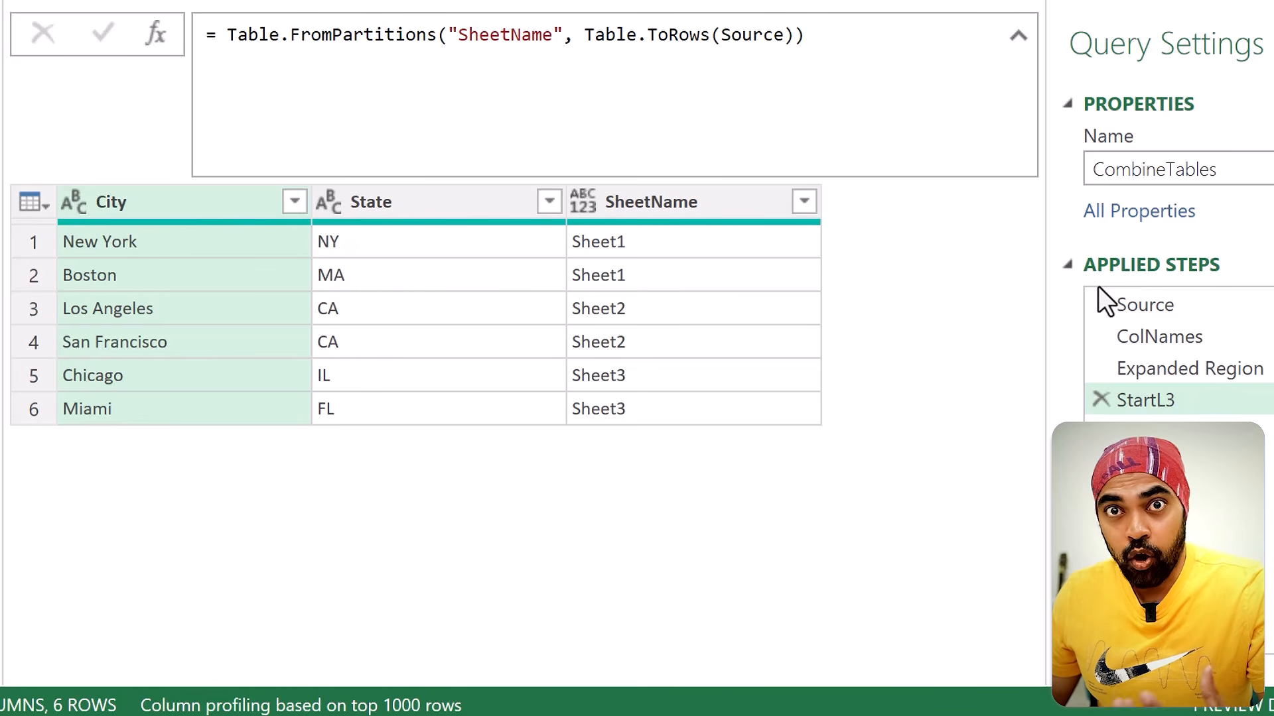
Step: Examine the Sheet column in Source and how the third row pairs its sheet name with the nested Region table
click(1258, 307)
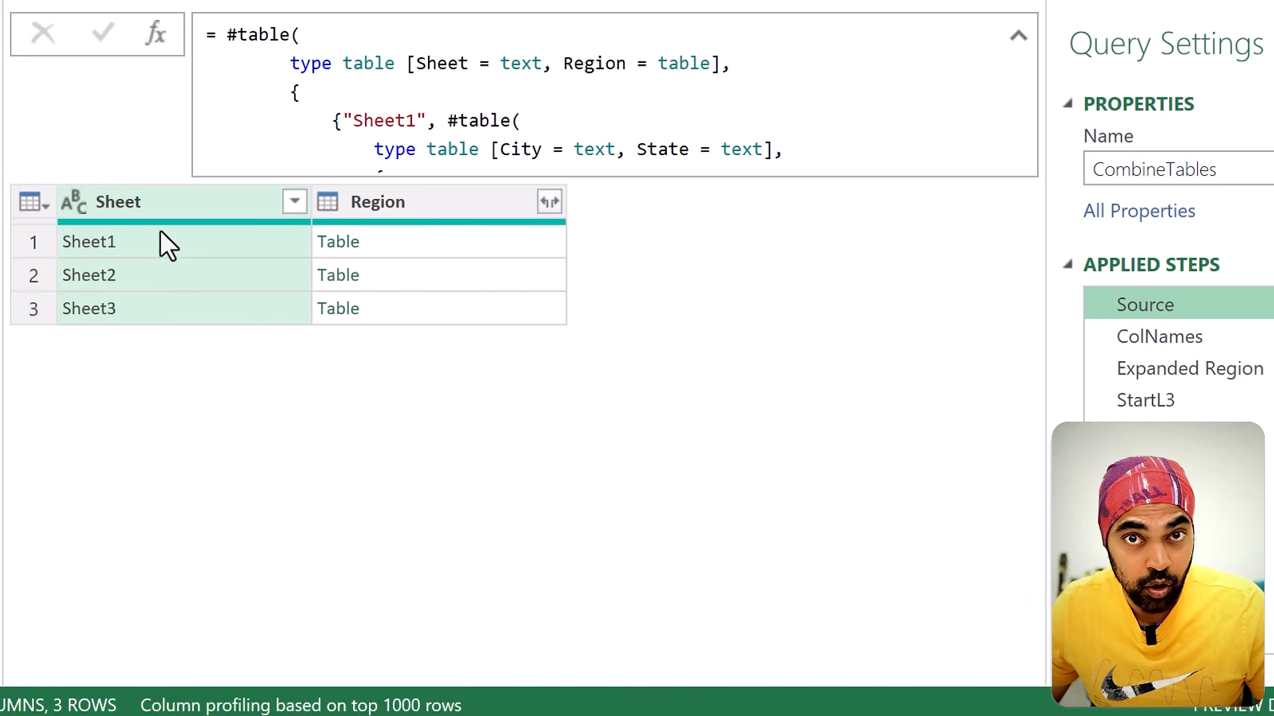
key(ctrl+2)
drag(154, 200, 166, 188)
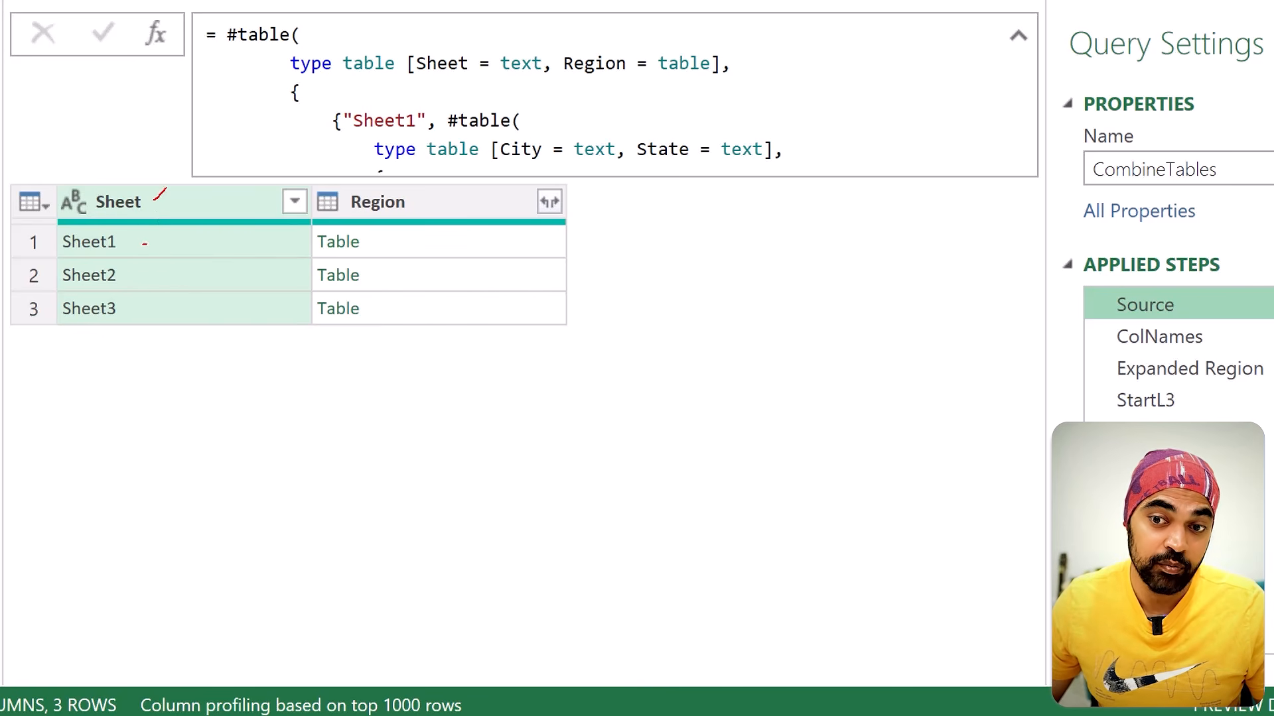
mouse_move(145, 244)
mouse_down()
mouse_move(159, 236)
mouse_move(165, 293)
mouse_up()
key(Escape)
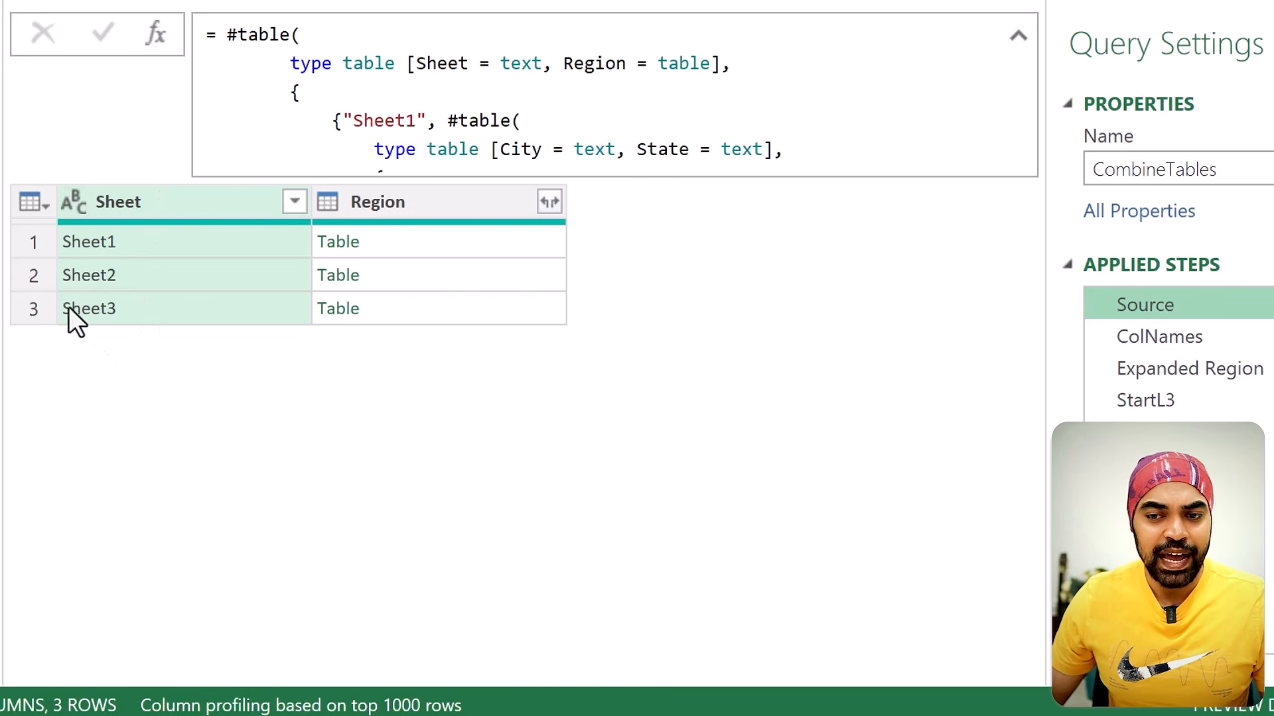
key(ctrl+2)
mouse_move(50, 291)
mouse_down()
mouse_move(420, 324)
mouse_move(373, 370)
mouse_up()
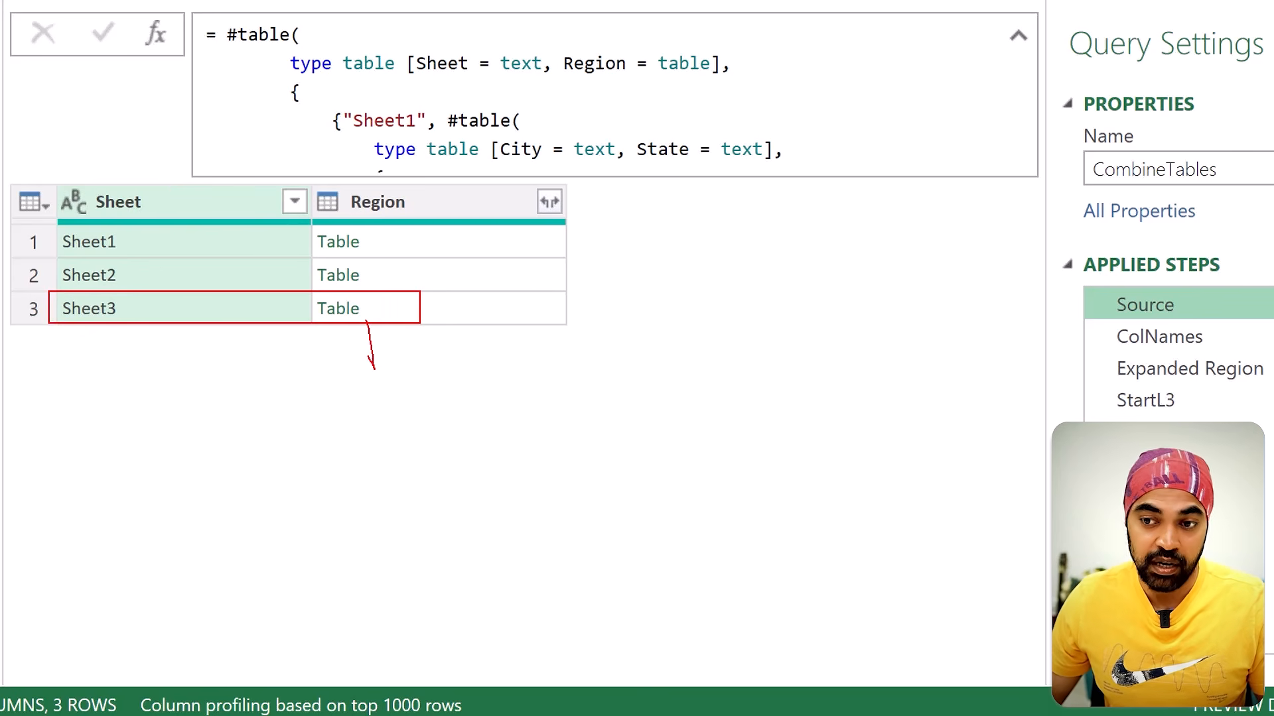
drag(66, 344, 122, 346)
drag(322, 350, 363, 345)
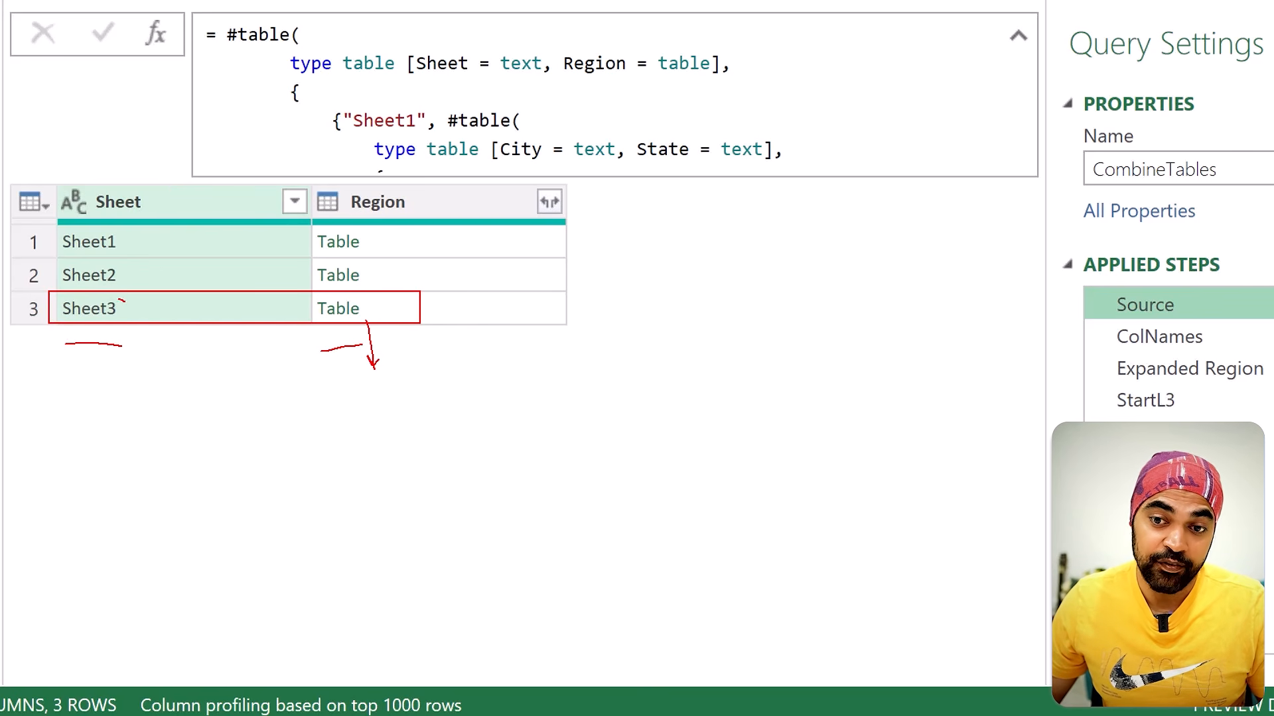
mouse_move(120, 300)
mouse_down()
mouse_move(56, 358)
mouse_move(120, 333)
mouse_up()
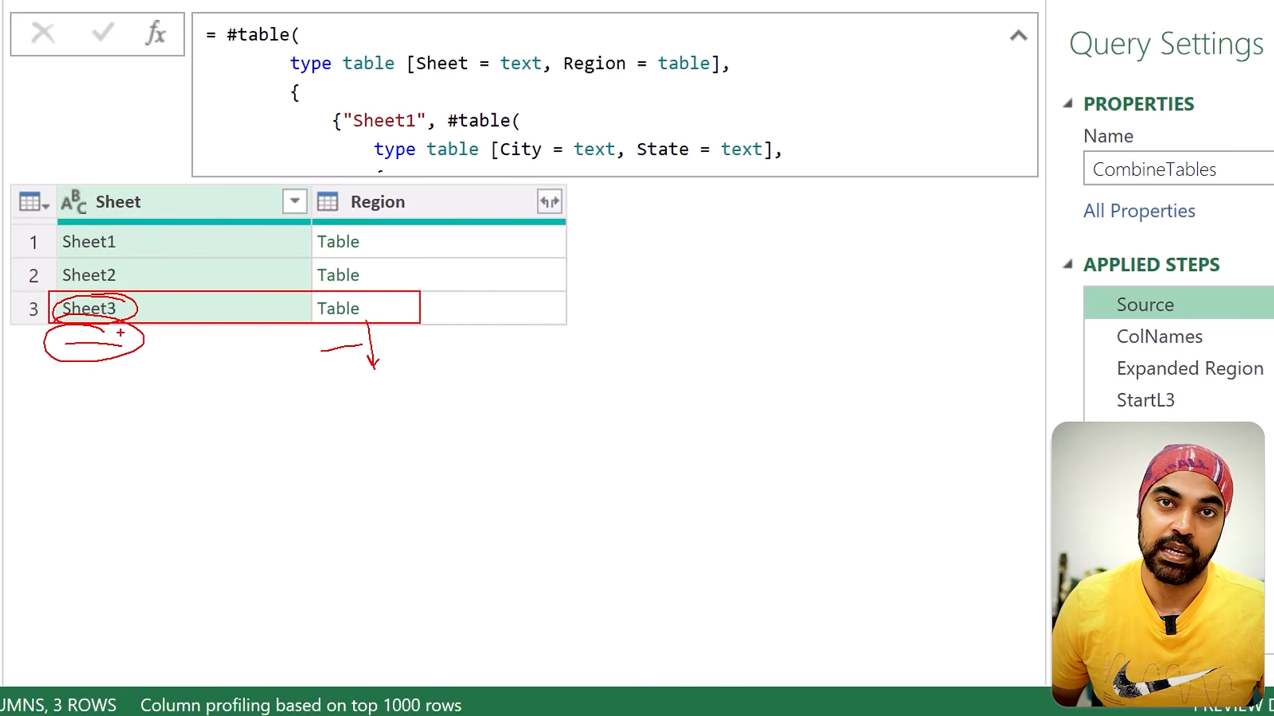
key(Escape)
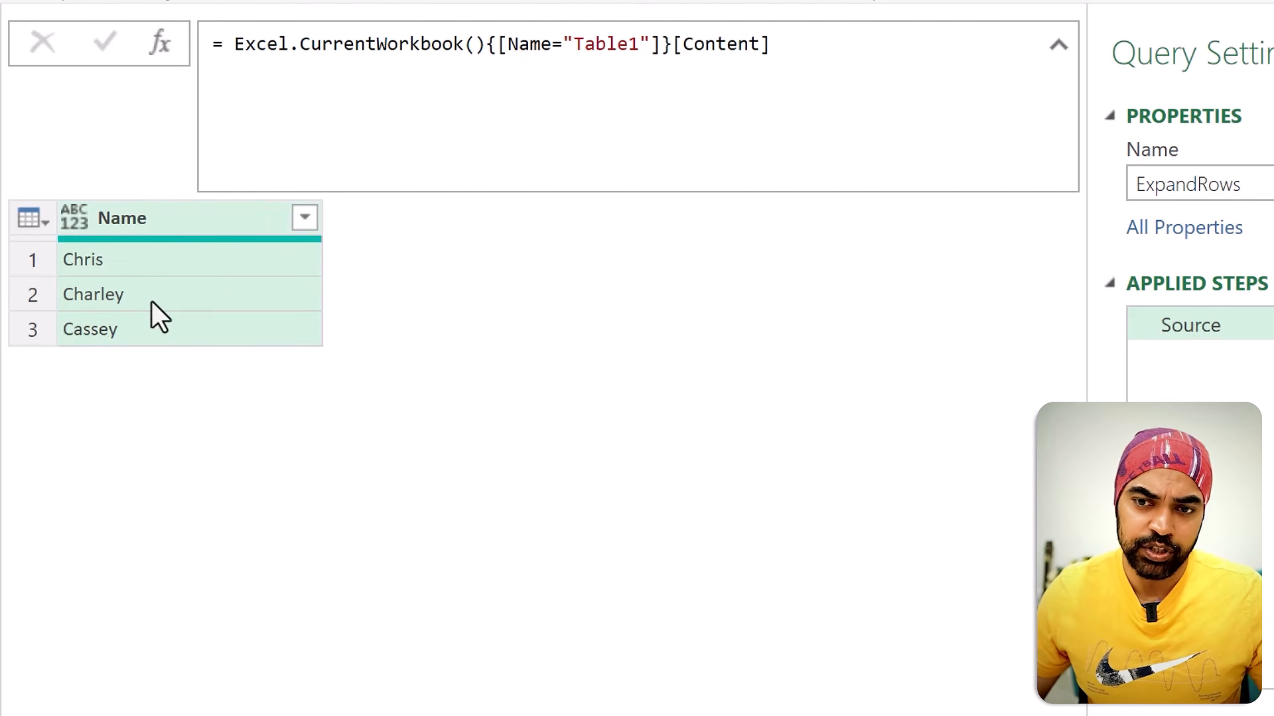
Step: Check the rows of the Name column in the ExpandRows query and start a custom column named "Routes"
drag(120, 264, 136, 255)
drag(135, 298, 145, 289)
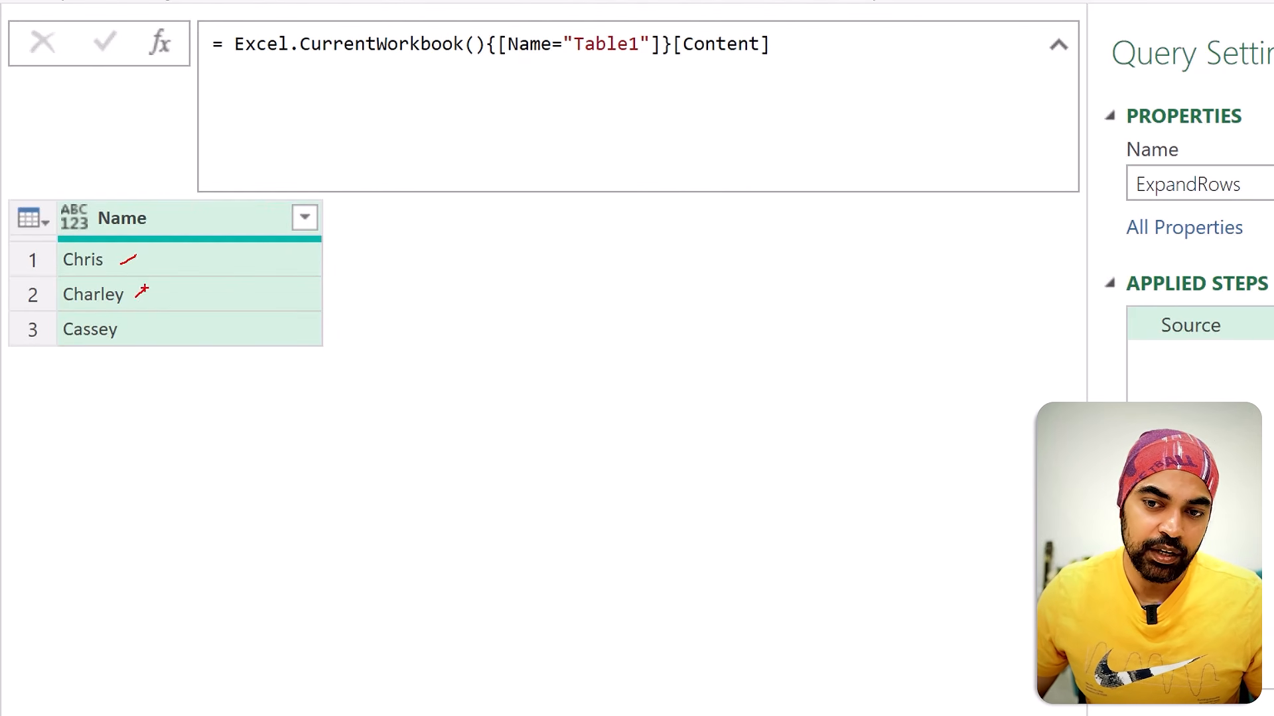
drag(126, 338, 146, 322)
key(Escape)
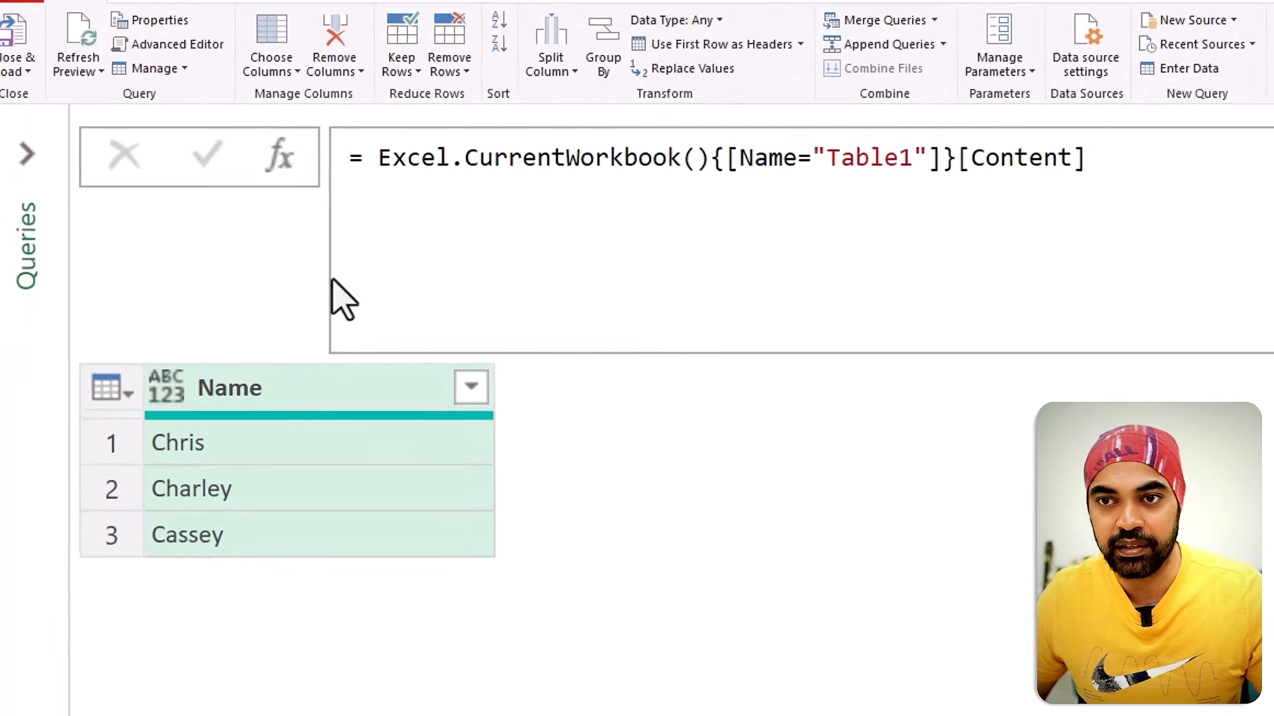
click(309, 17)
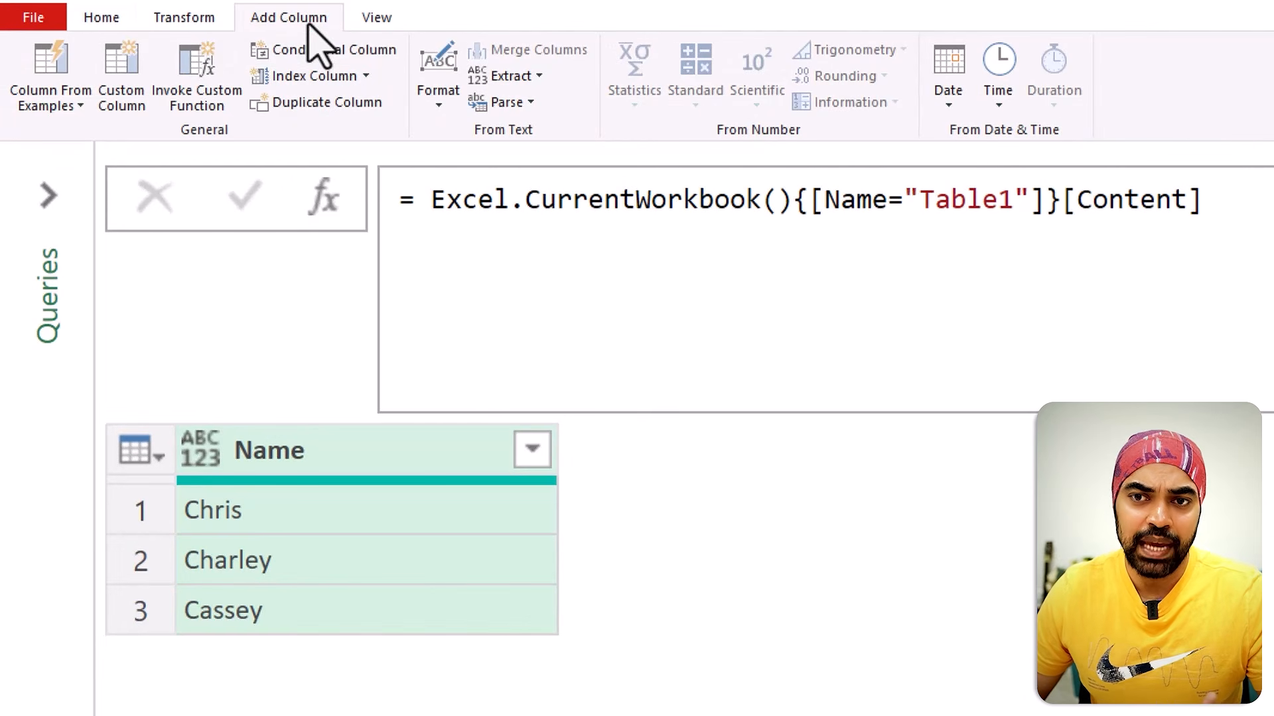
click(144, 107)
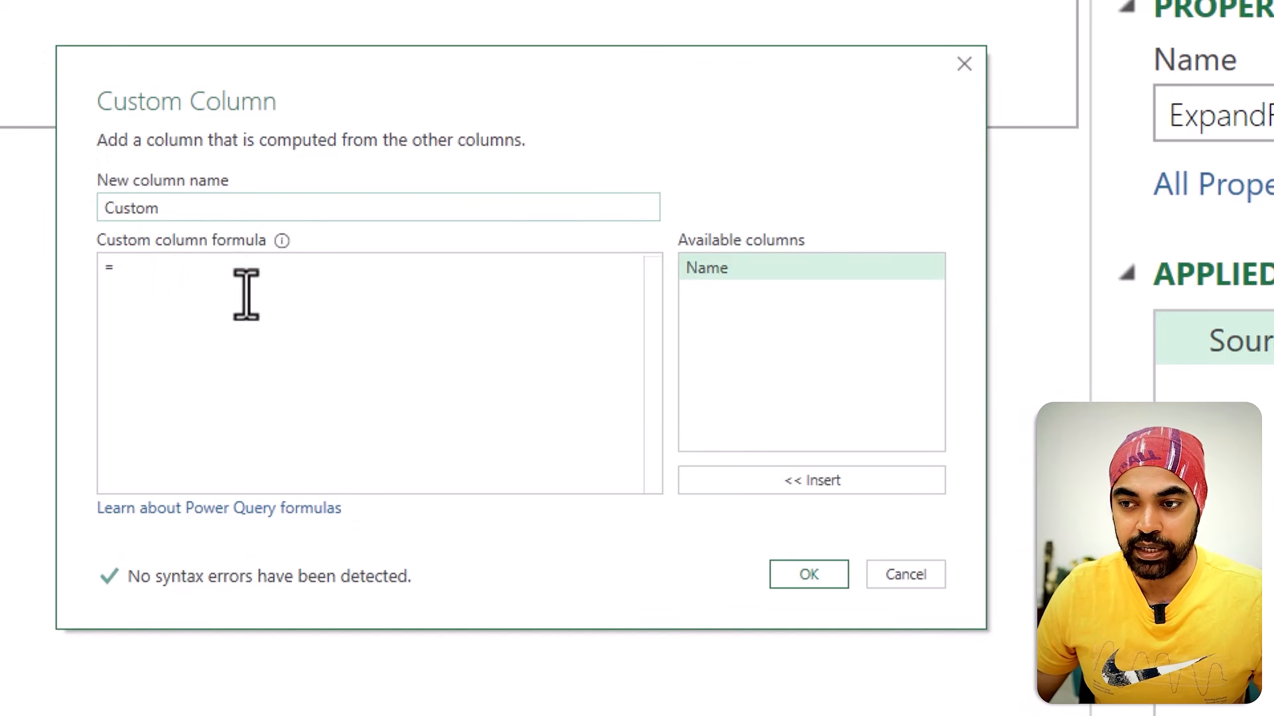
double_click(205, 207)
text(Routes)
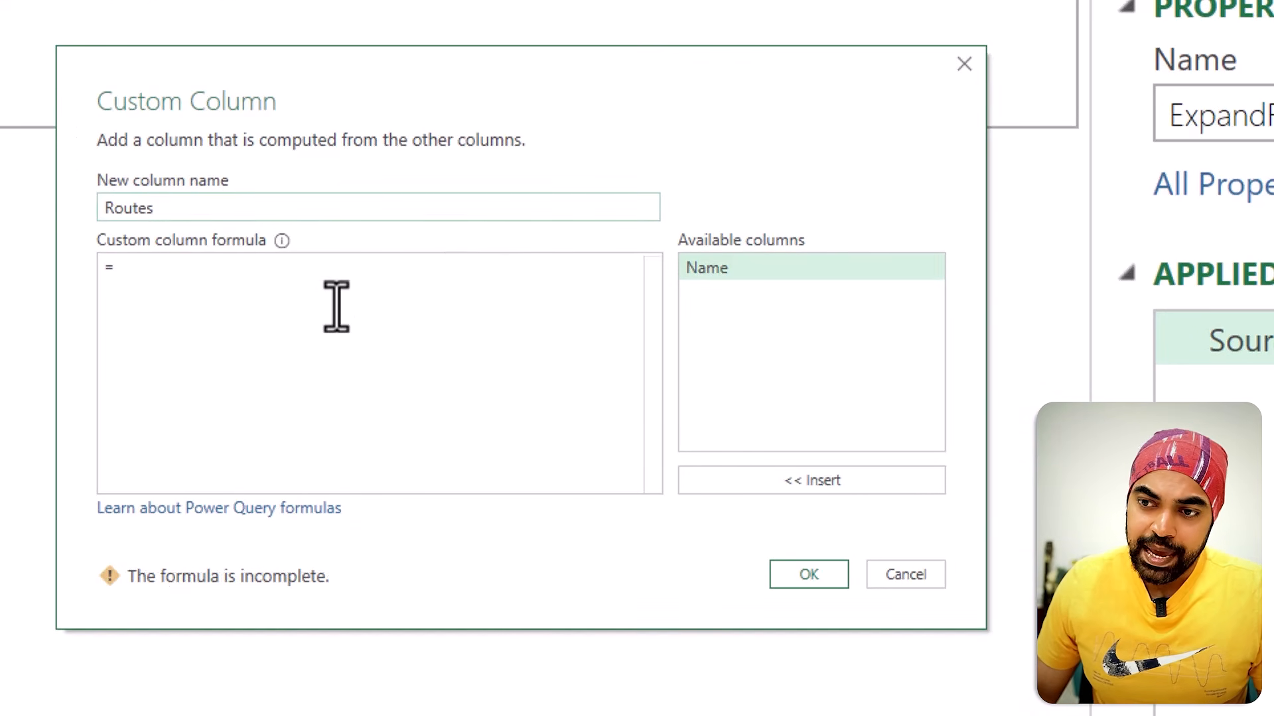
Step: Set the custom column formula to {"A".."C"} and create the Routes column
click(330, 282)
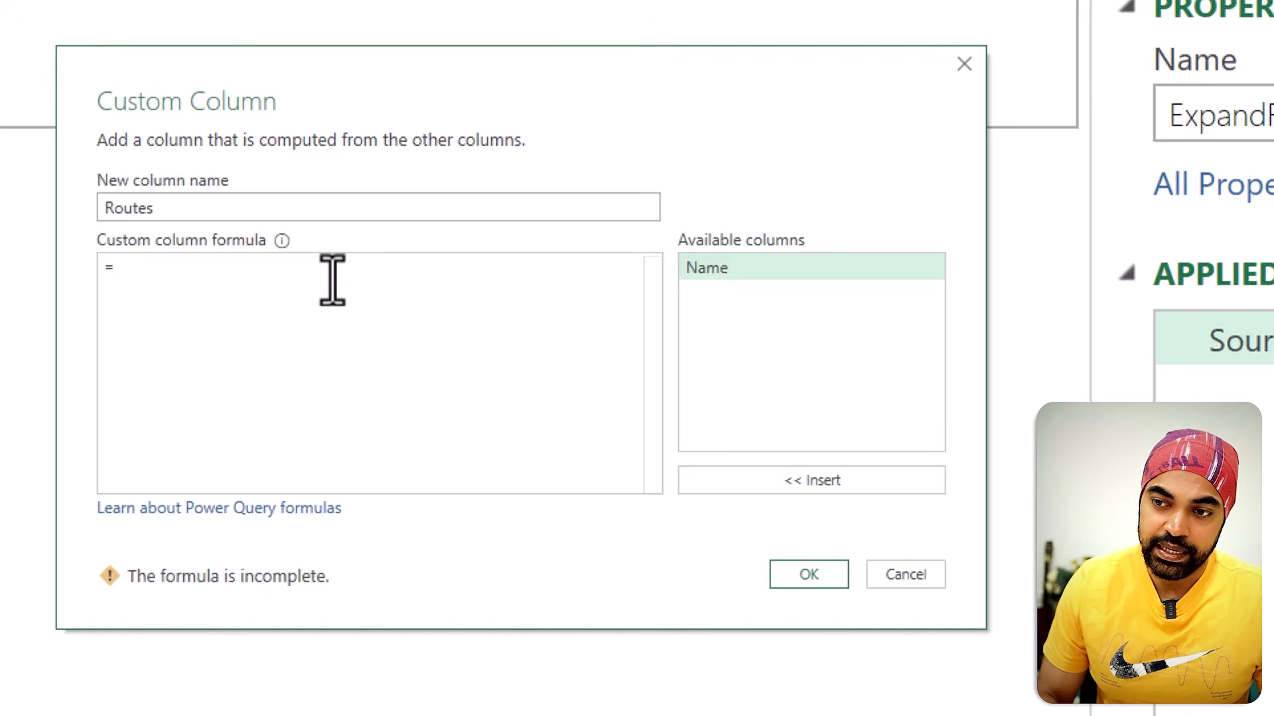
text({")
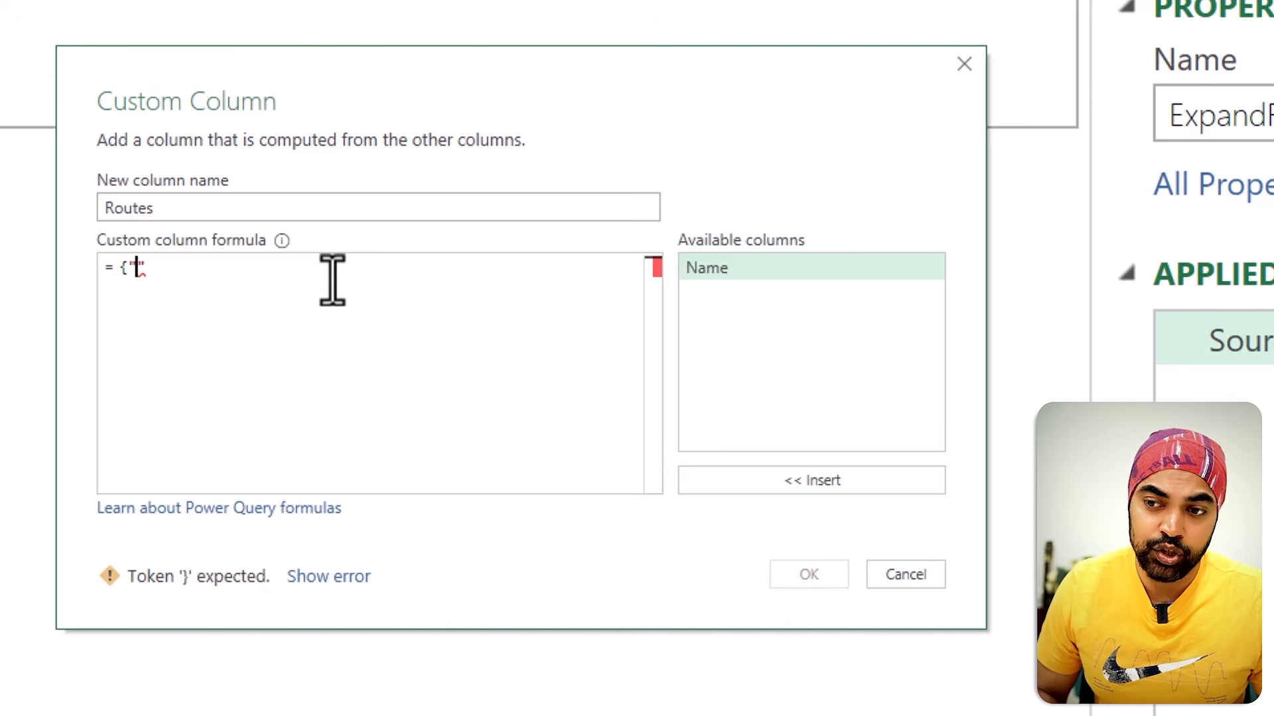
text(A",)
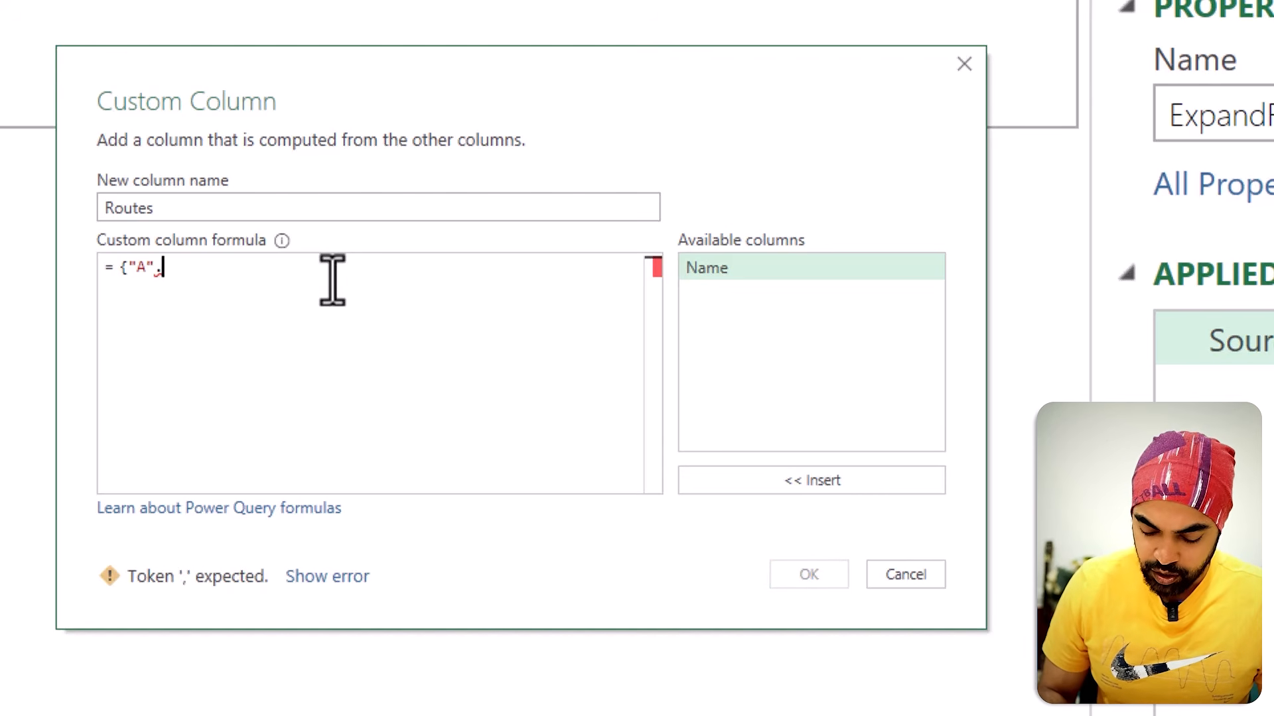
text(."C"})
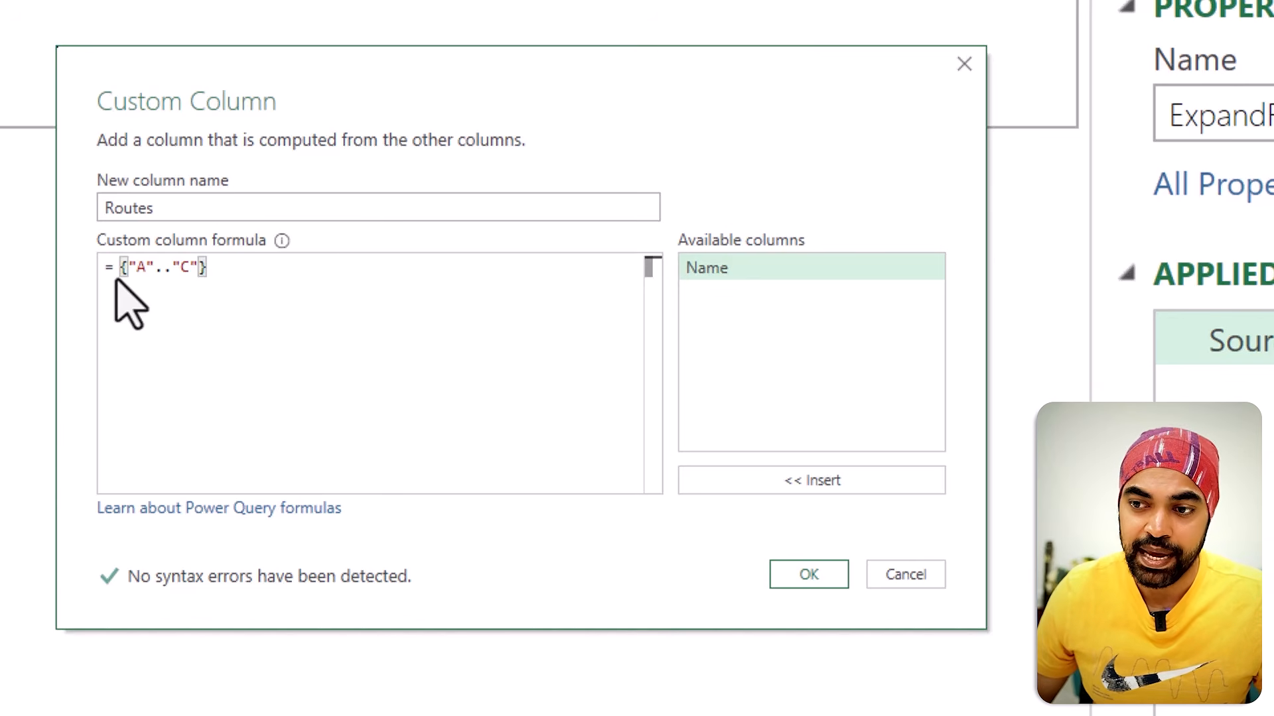
drag(120, 272, 299, 279)
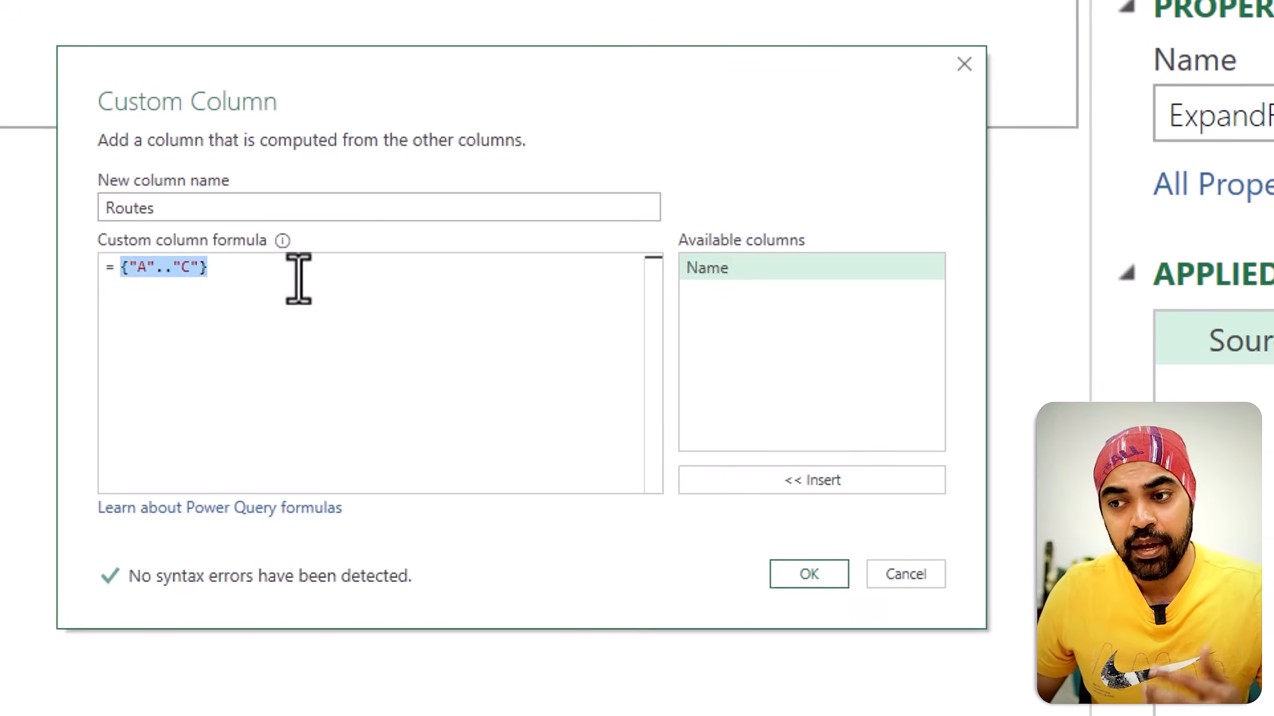
click(809, 574)
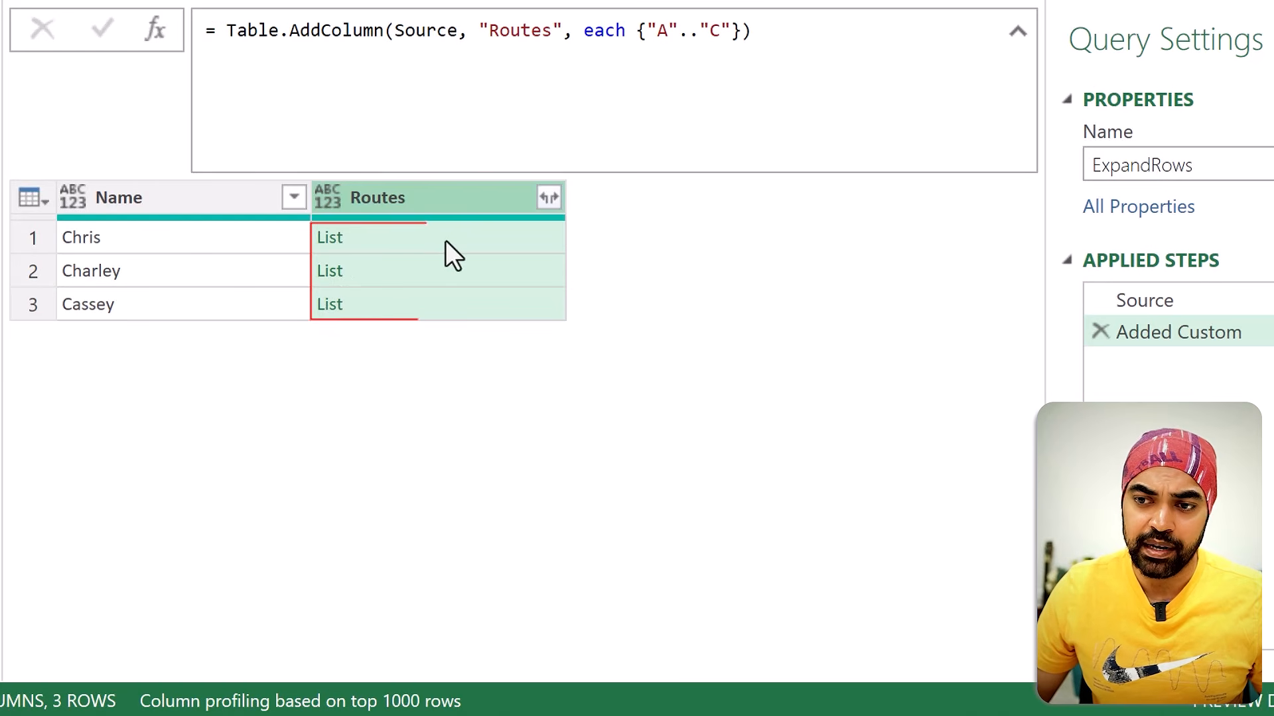
Step: Expand the lists in the Routes column to new rows
click(169, 240)
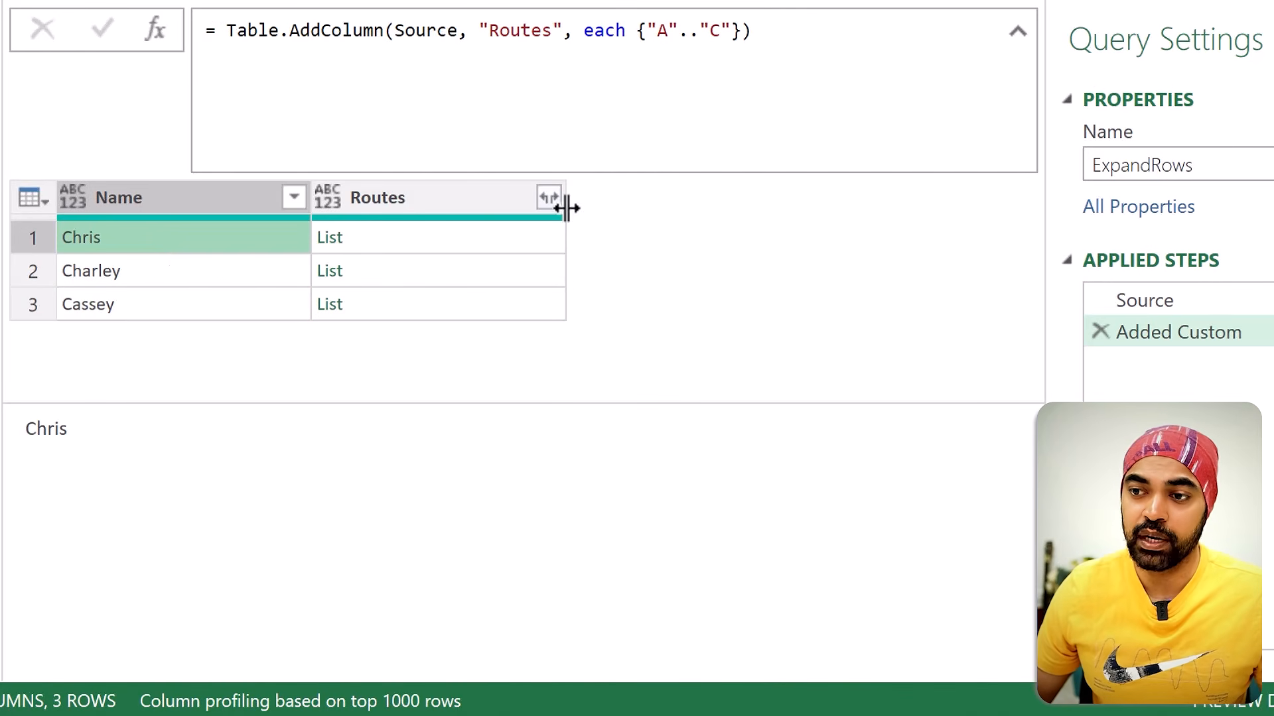
click(549, 199)
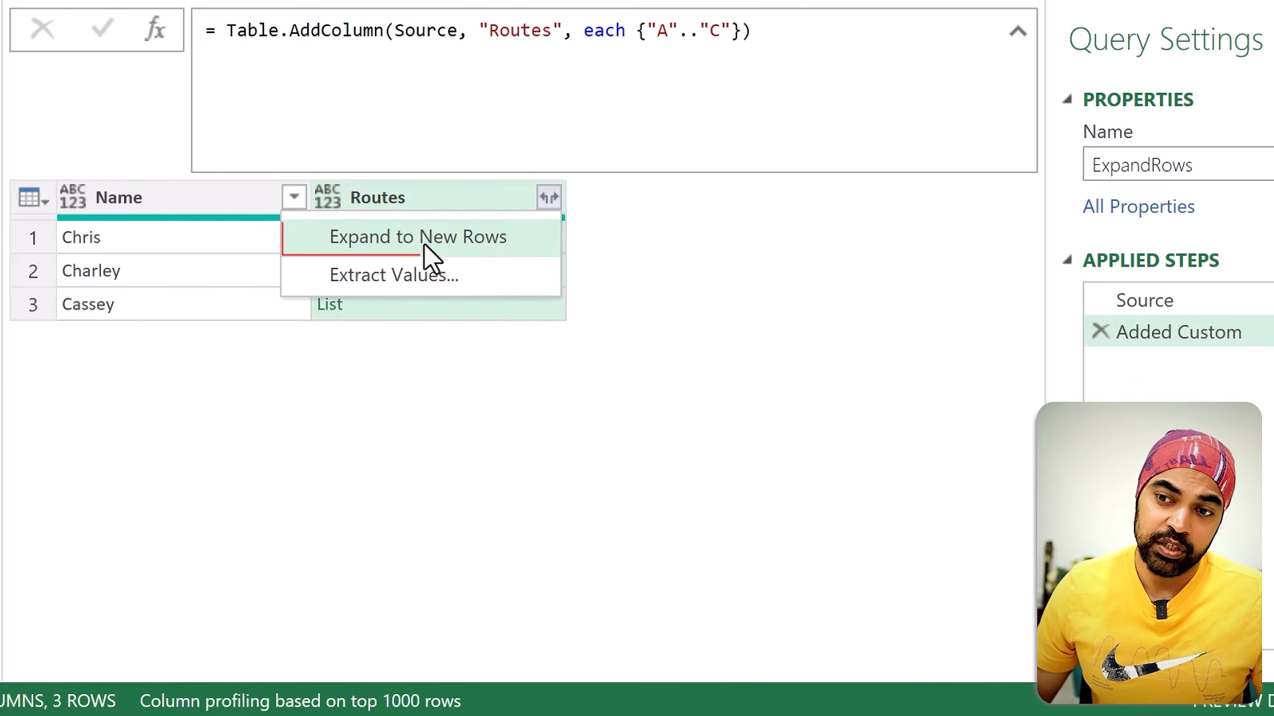
click(424, 245)
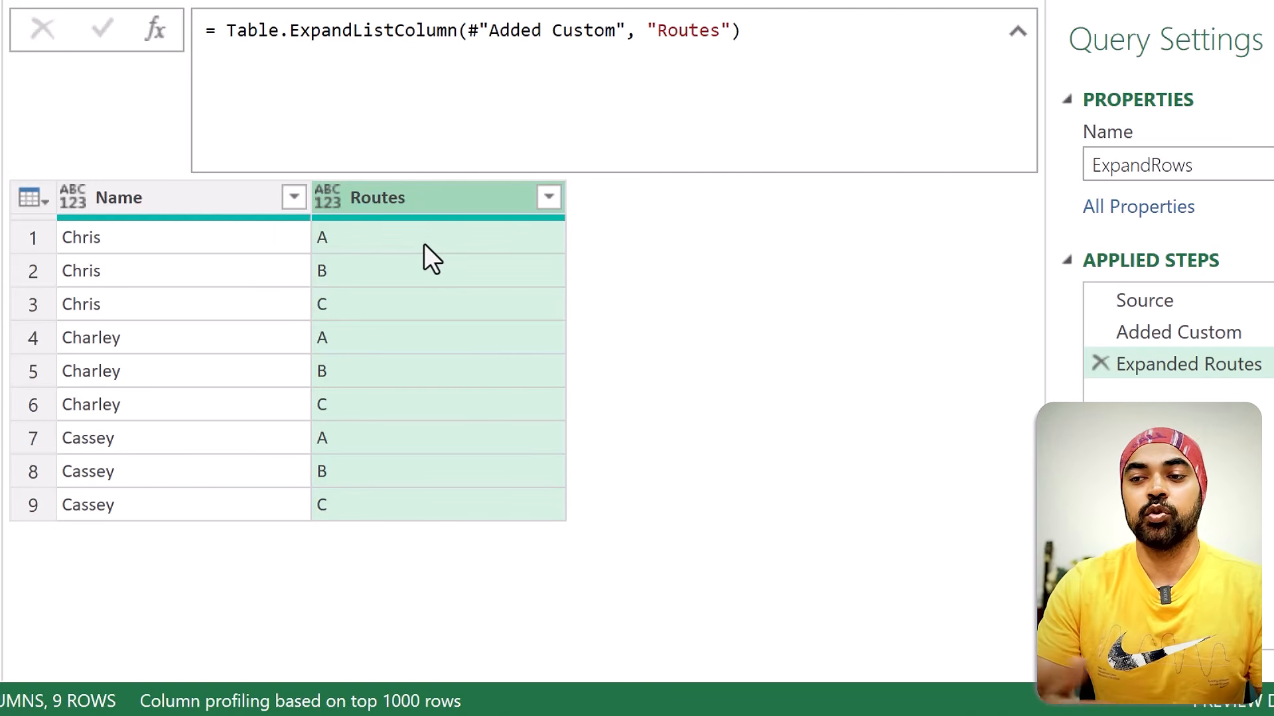
Step: Review how the names repeat per route in the Expanded Routes result, and open the Added Custom step
key(ctrl+2)
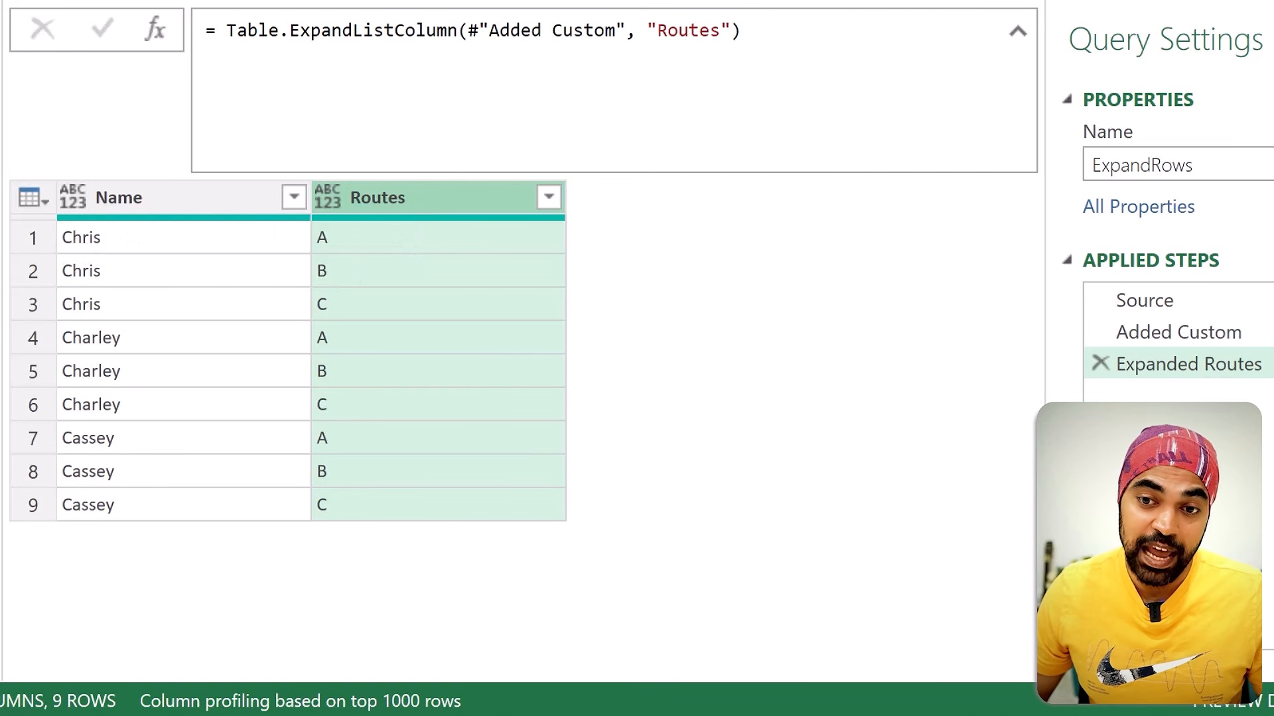
drag(50, 220, 136, 316)
drag(50, 316, 135, 416)
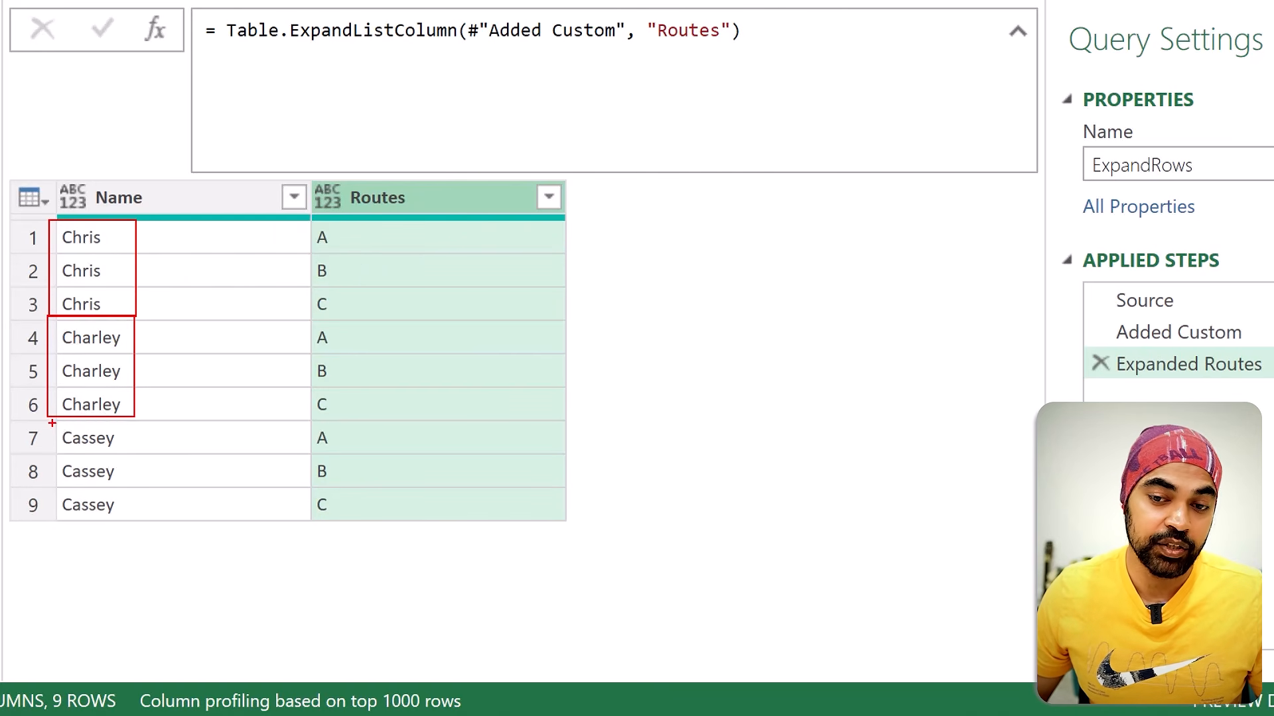
drag(52, 424, 137, 531)
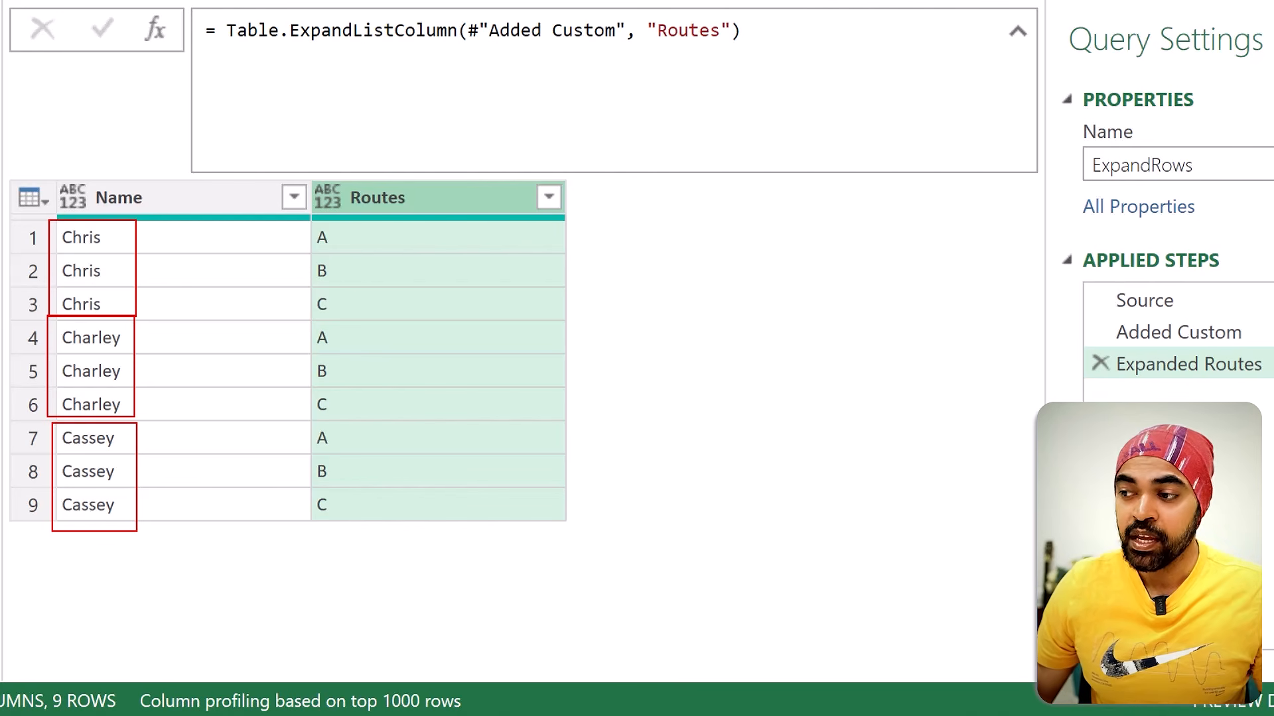
key(Escape)
click(1252, 347)
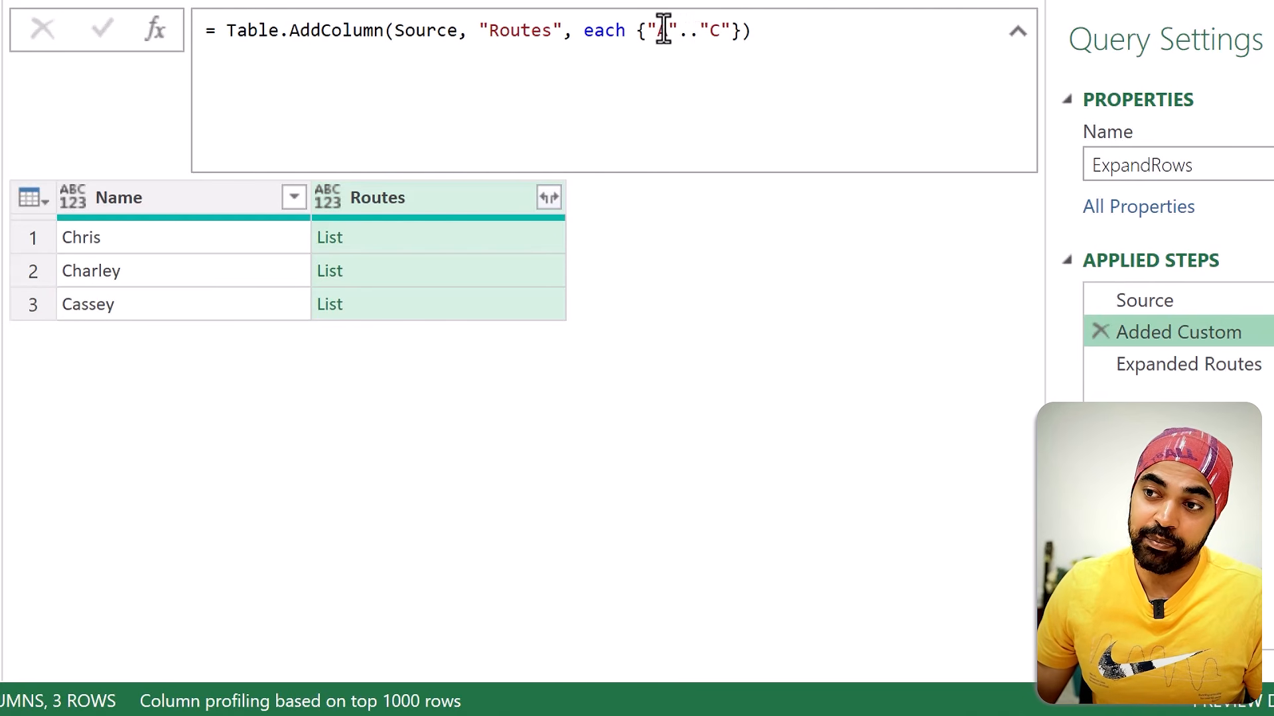
Step: Examine the A to C list in the Routes formula, and compare each name with its value in the CustomRows column
drag(651, 30, 712, 30)
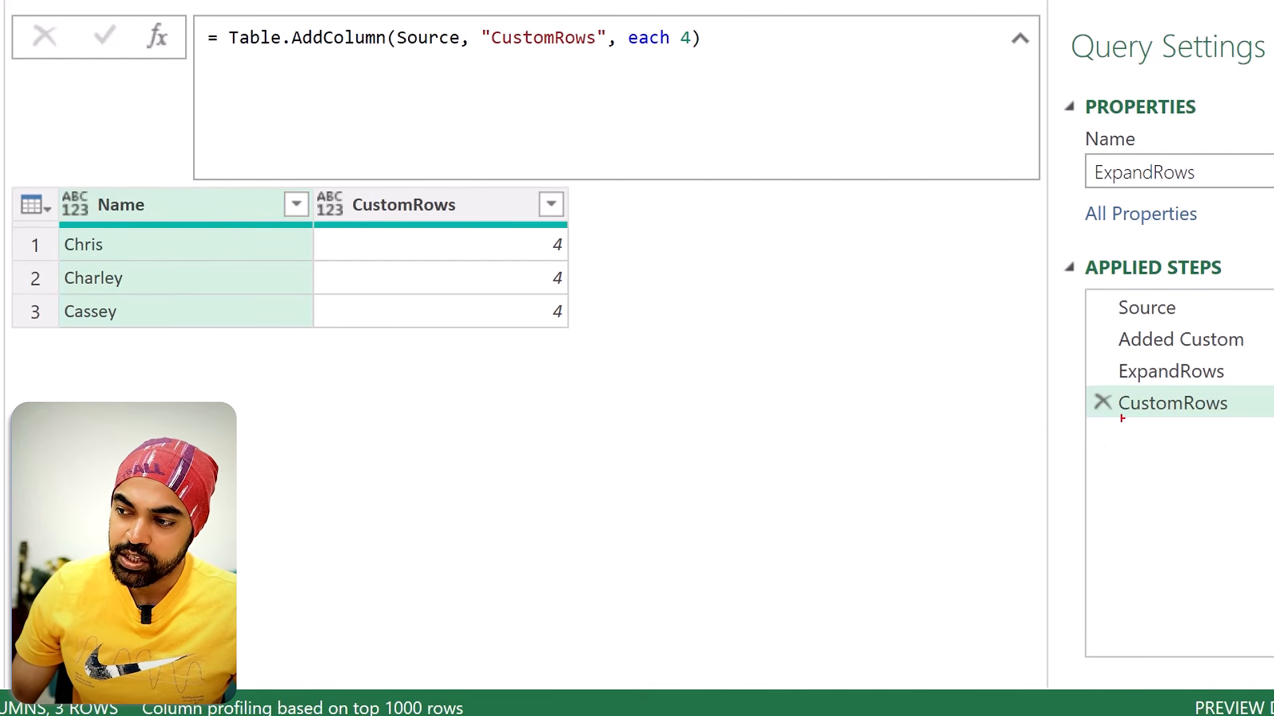
drag(1119, 418, 1225, 415)
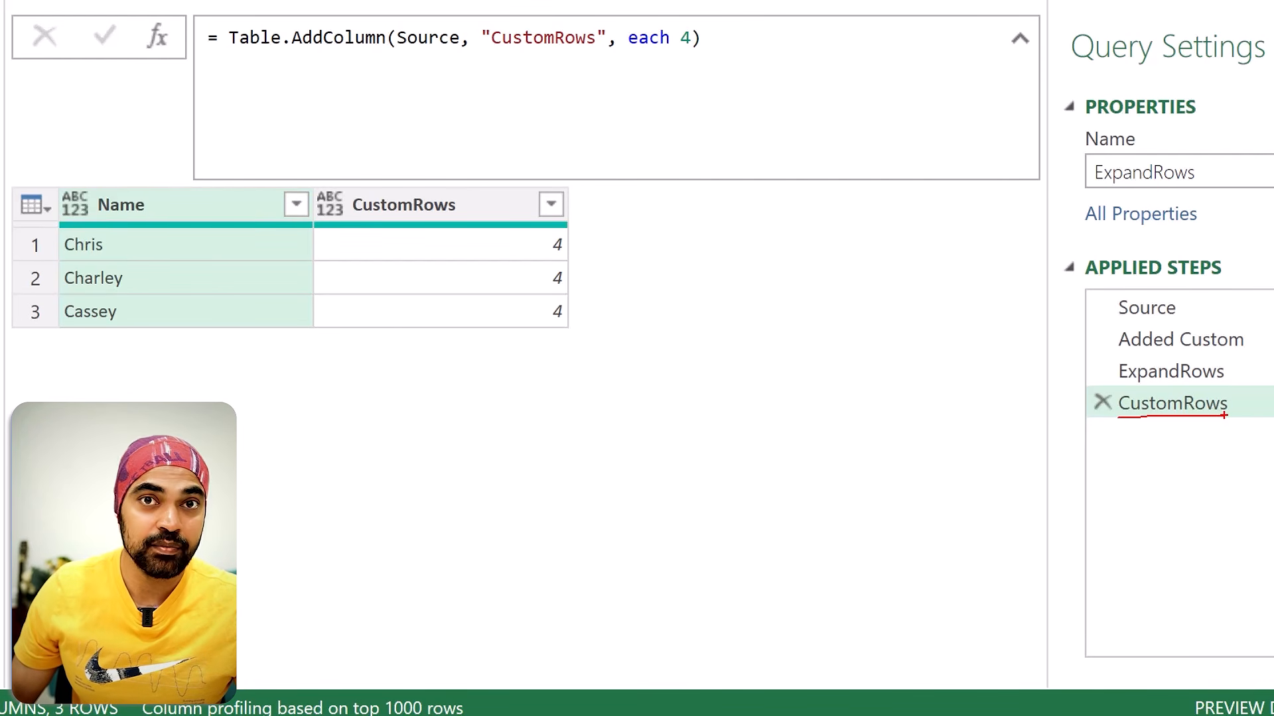
mouse_move(508, 246)
mouse_down()
mouse_move(532, 247)
mouse_move(533, 281)
mouse_up()
click(522, 312)
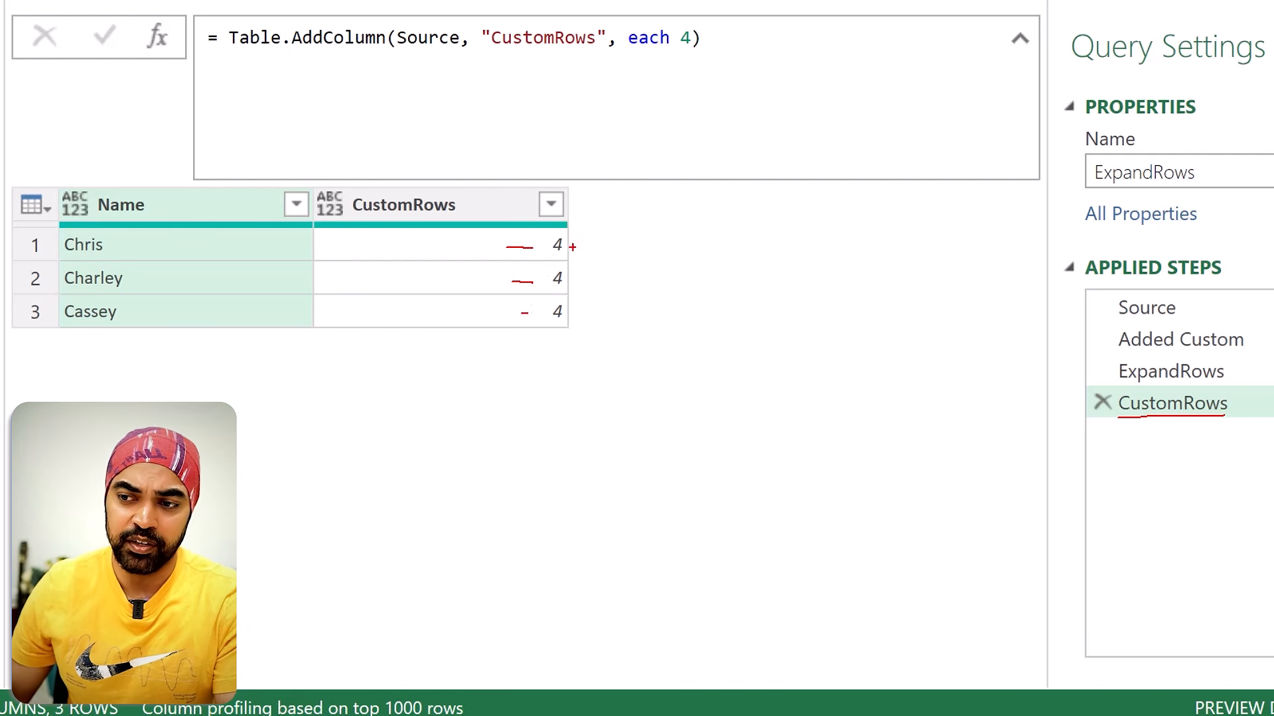
mouse_move(571, 247)
mouse_down()
mouse_move(582, 240)
mouse_move(585, 268)
mouse_up()
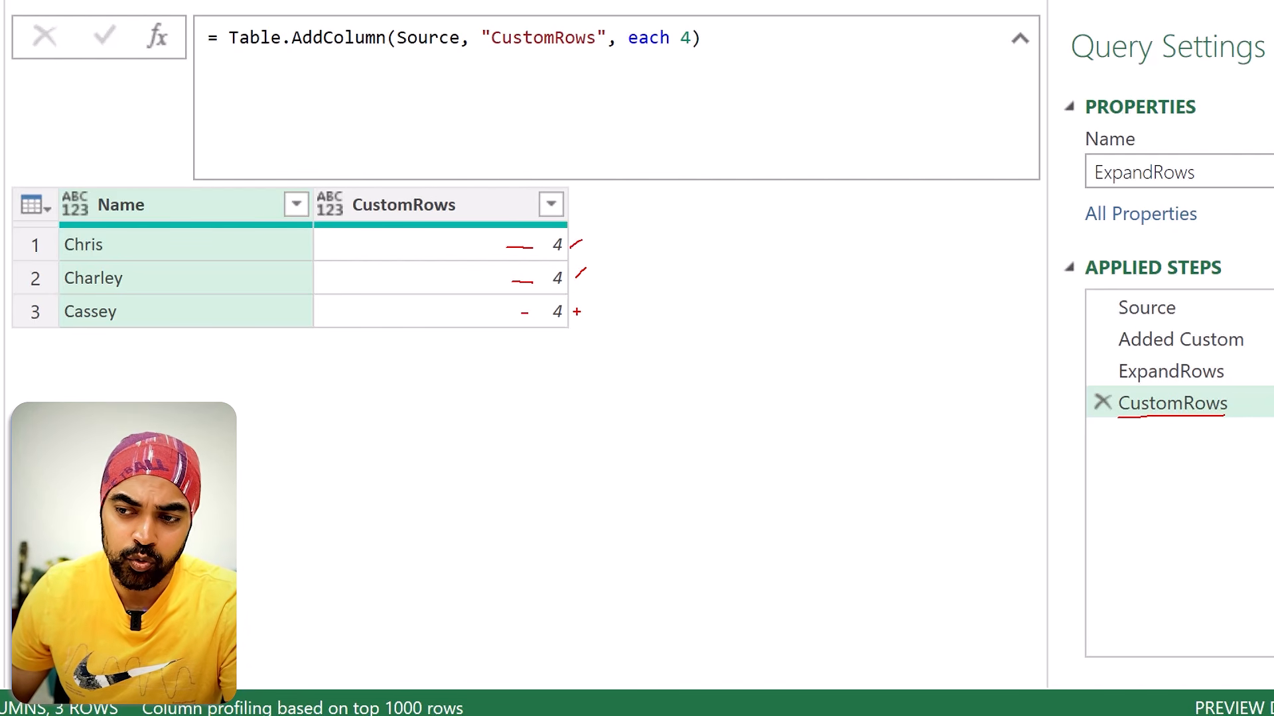
drag(577, 313, 588, 301)
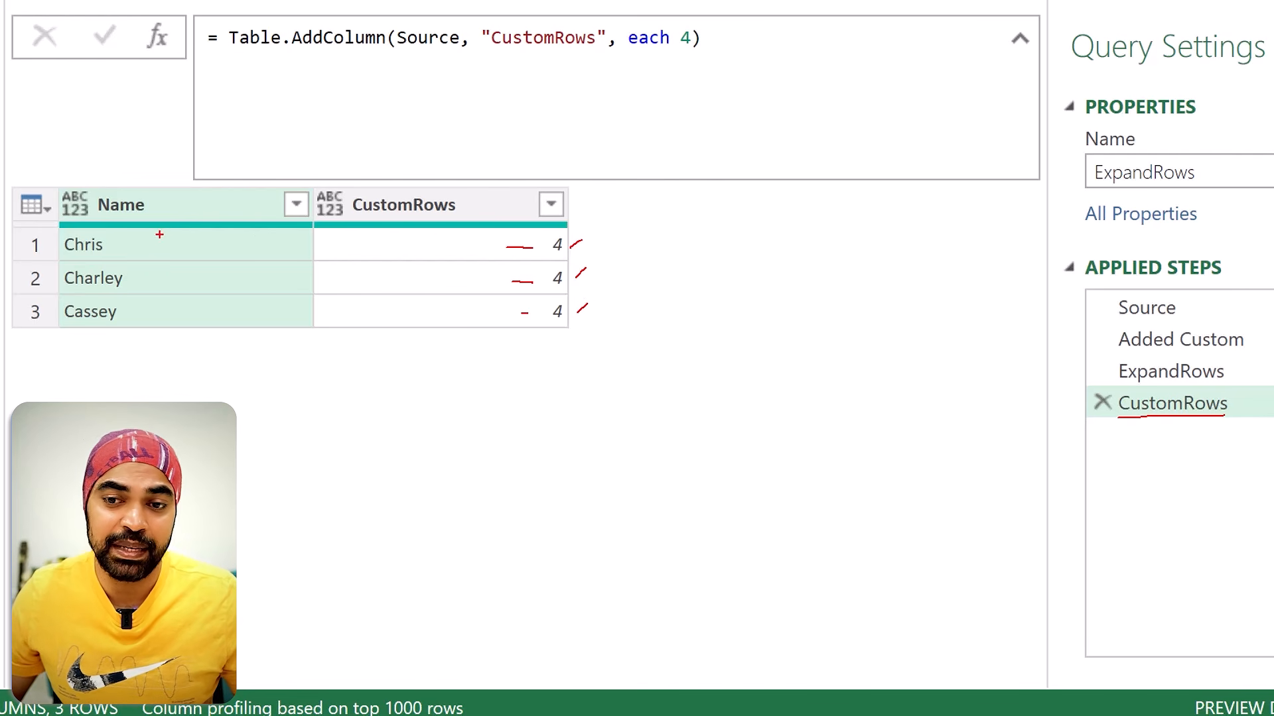
drag(147, 247, 467, 253)
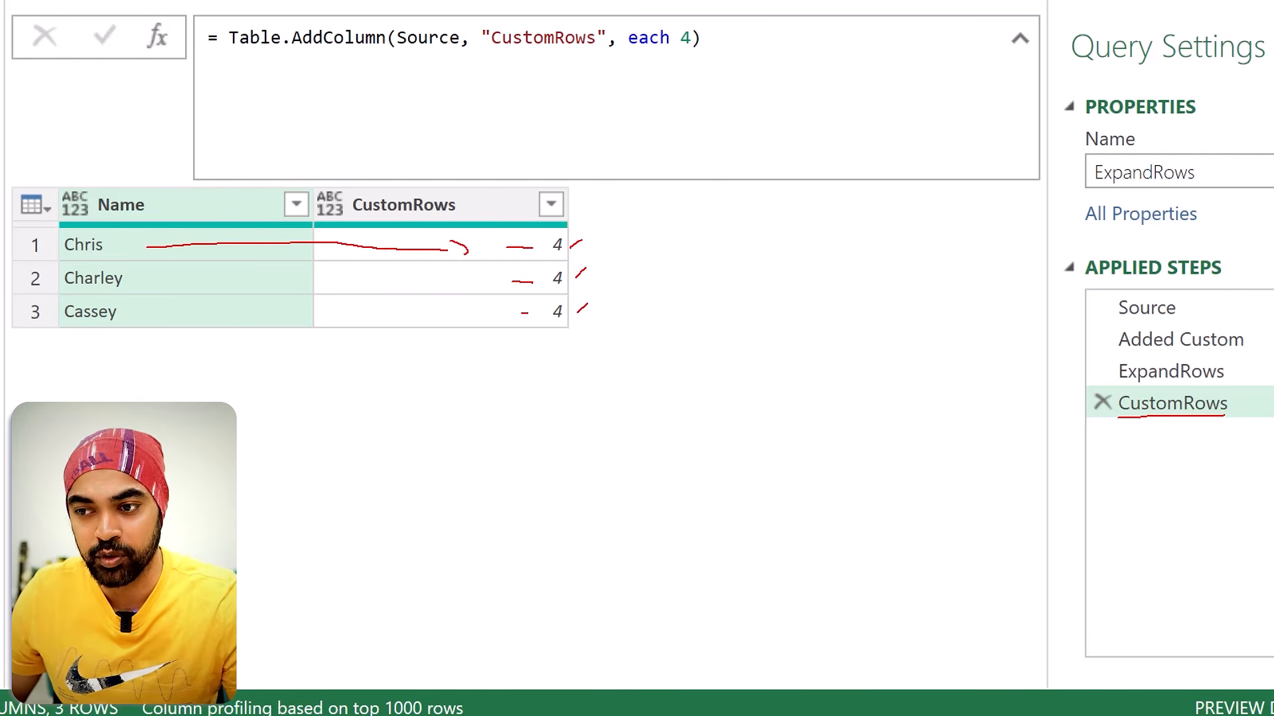
mouse_move(161, 280)
mouse_down()
mouse_move(487, 279)
mouse_move(472, 298)
mouse_up()
mouse_move(203, 312)
mouse_down()
mouse_move(443, 306)
mouse_move(458, 311)
mouse_move(447, 322)
mouse_up()
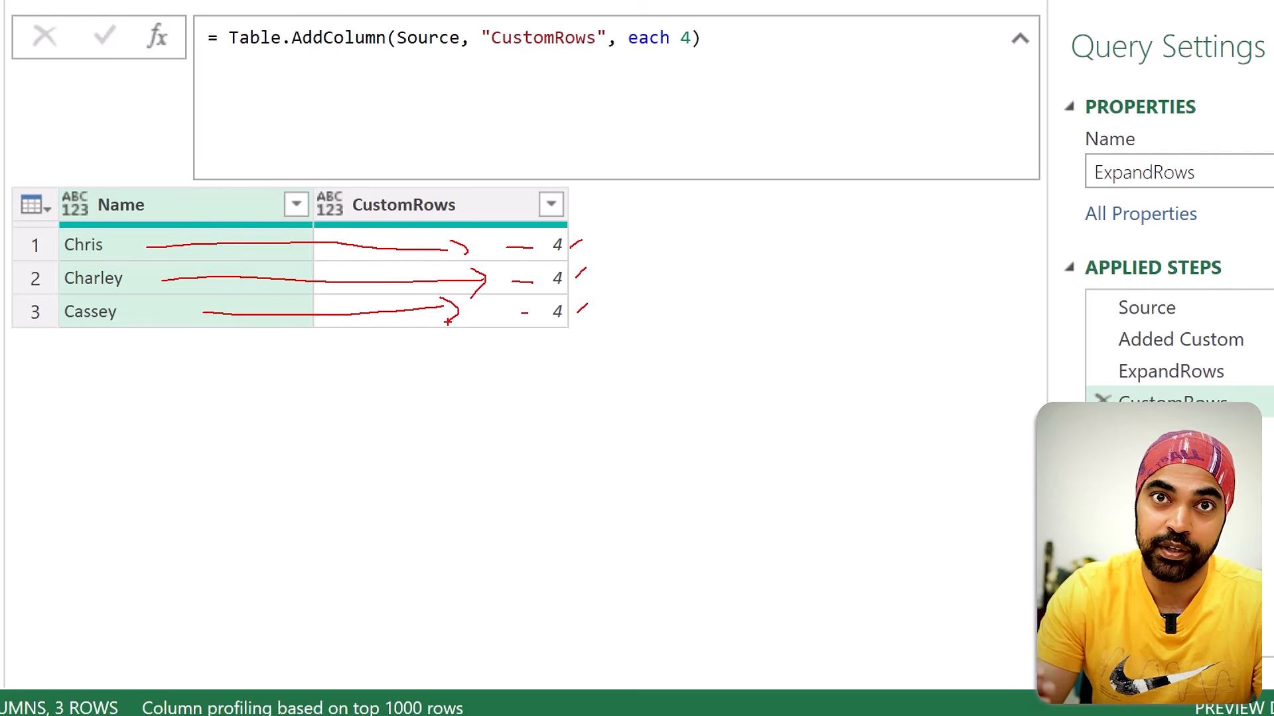
key(Escape)
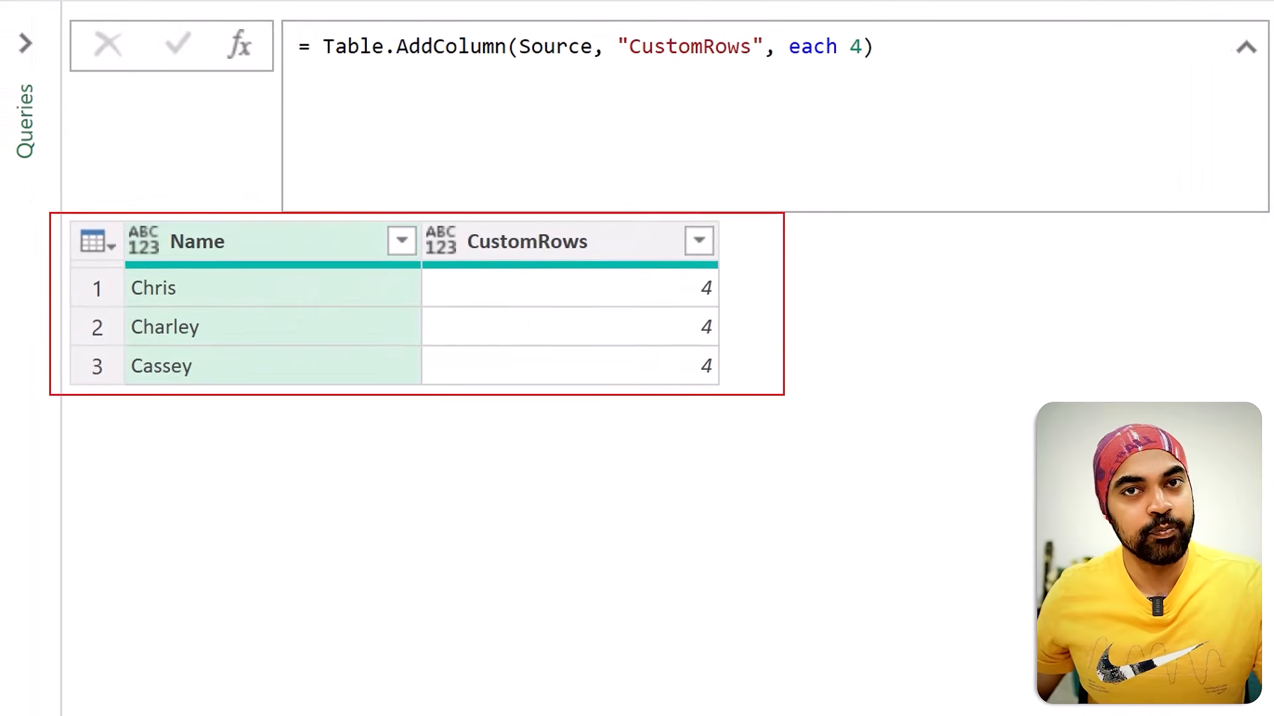
mouse_move(746, 371)
mouse_down()
mouse_move(750, 559)
mouse_move(763, 591)
mouse_move(730, 624)
mouse_up()
drag(716, 284, 707, 272)
key(Escape)
Step: Wrap the CustomRows step's Table.AddColumn formula in Table.Repeat, with the original expression on its own line as the table argument
click(324, 46)
text(Table.Repe)
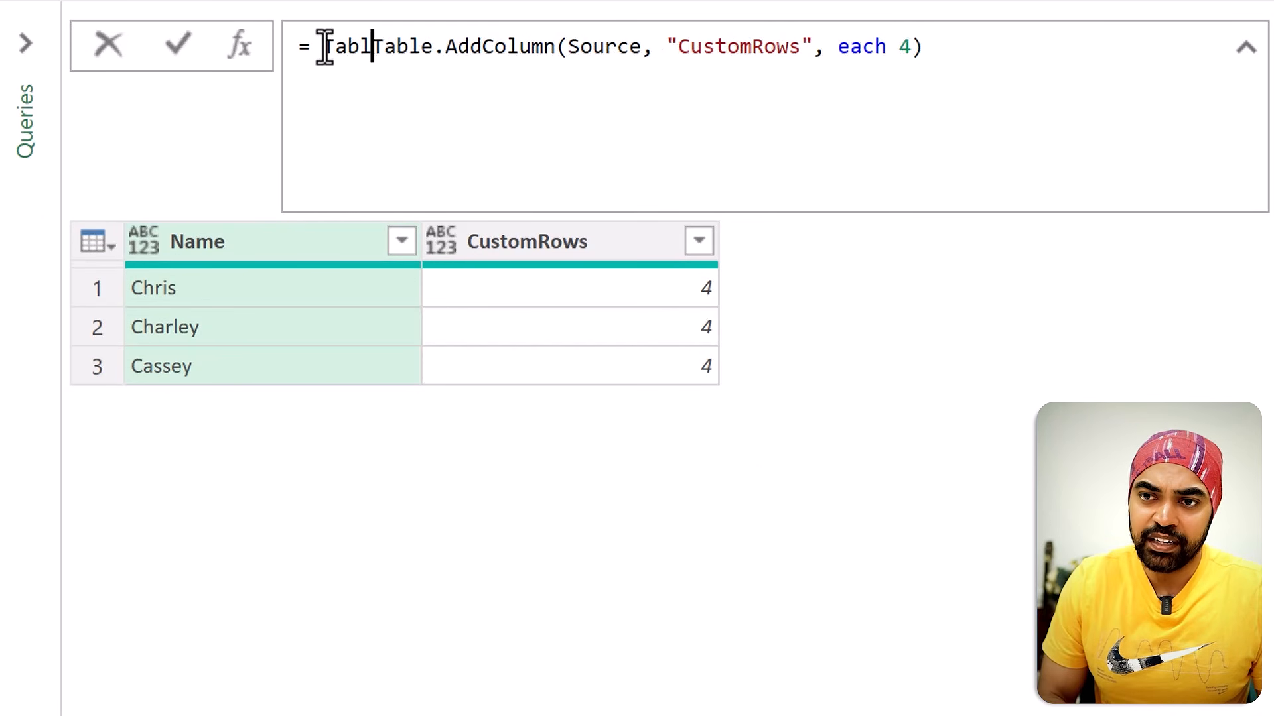
text(at()
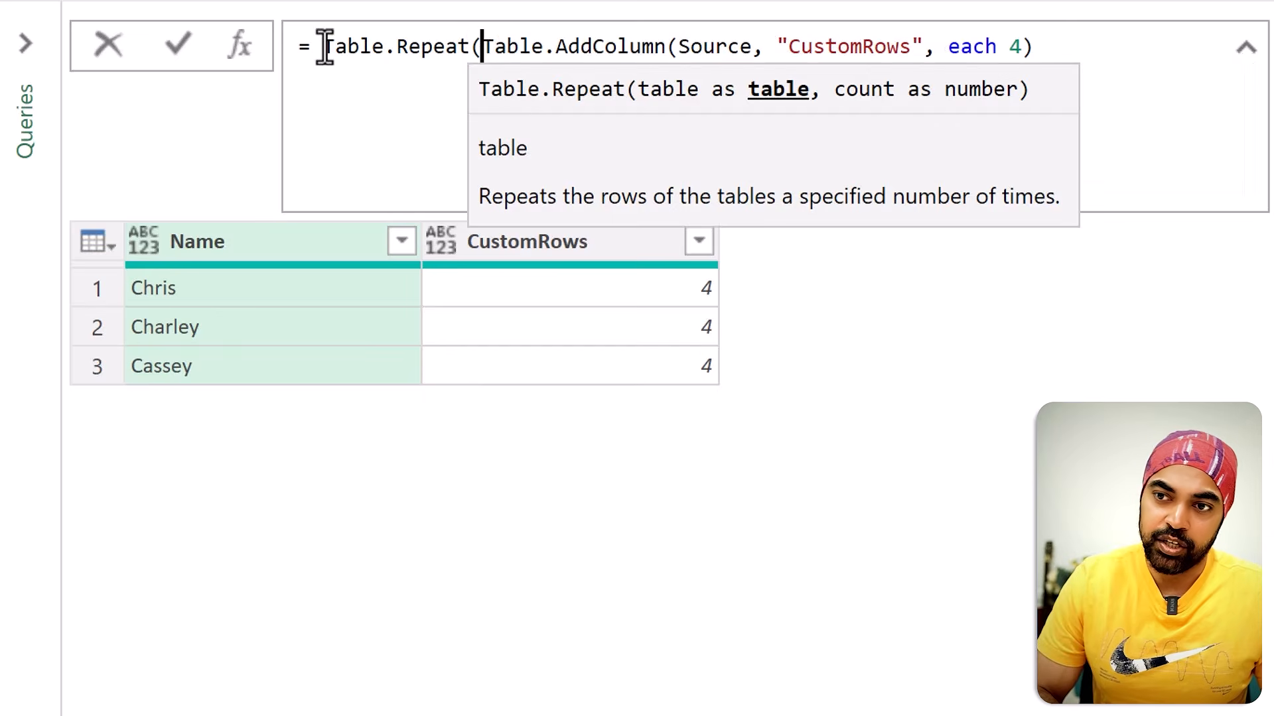
key(Return)
key(shift+End)
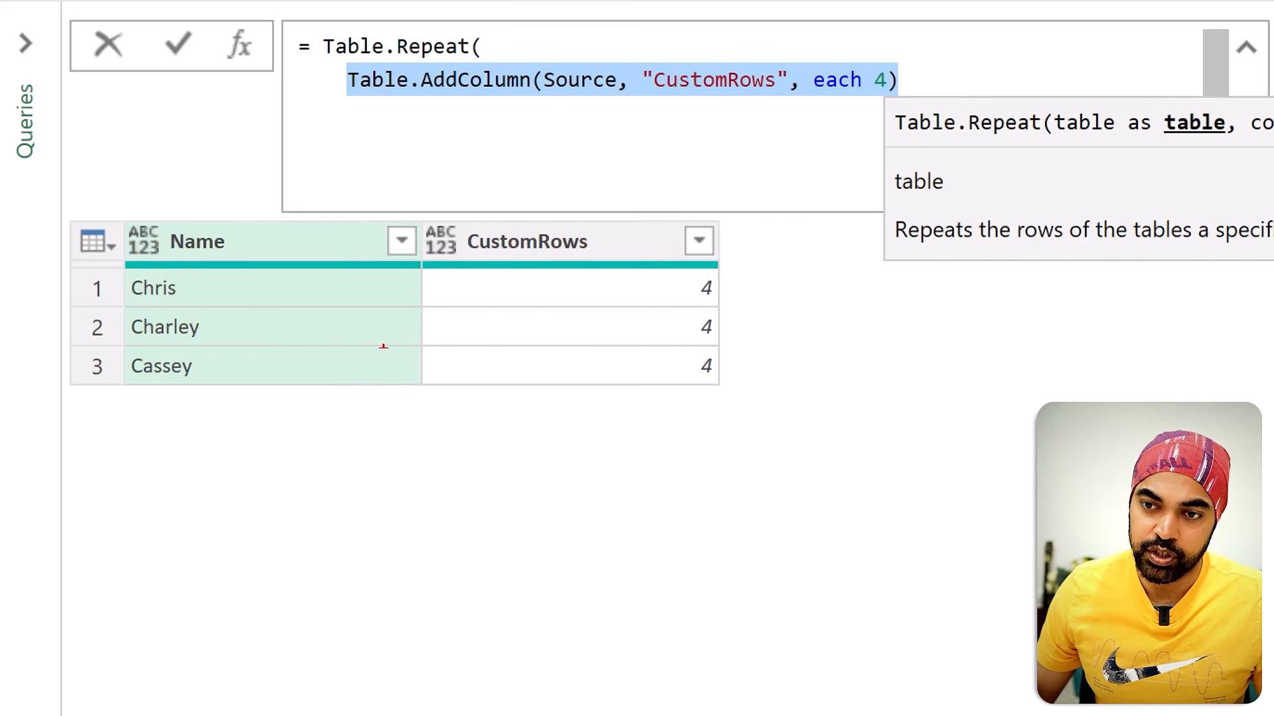
drag(385, 389, 519, 298)
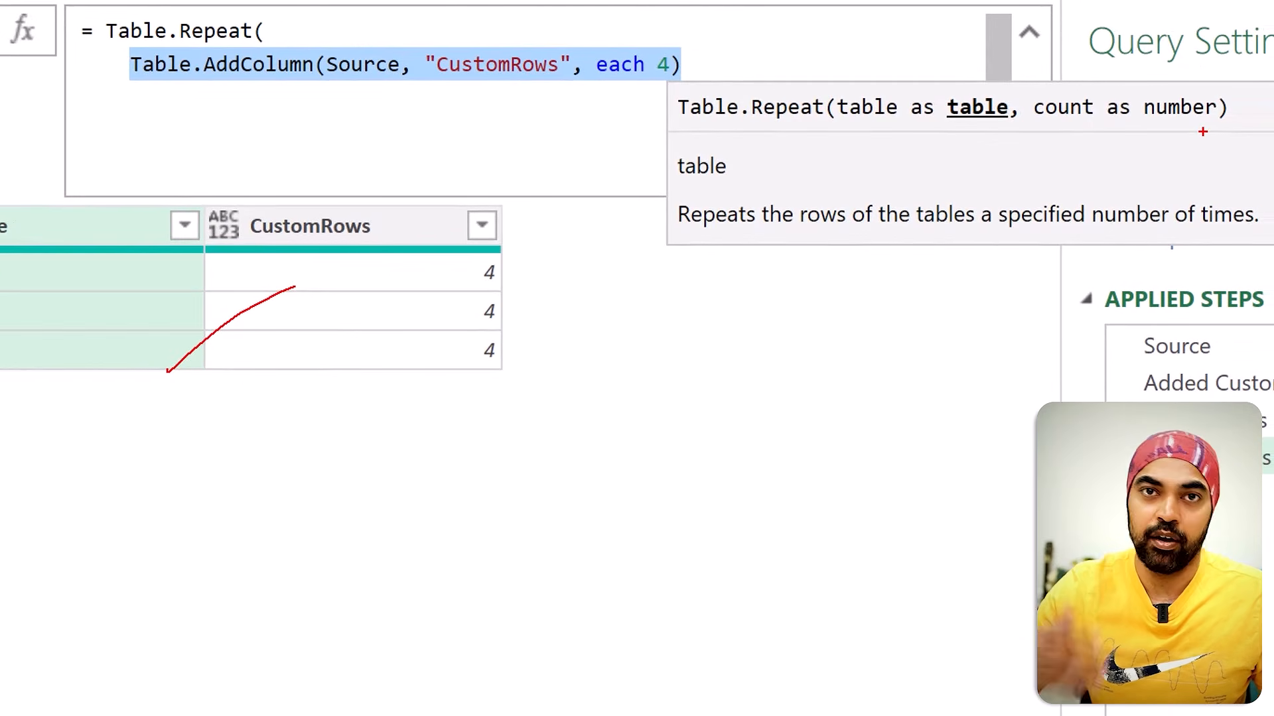
click(737, 63)
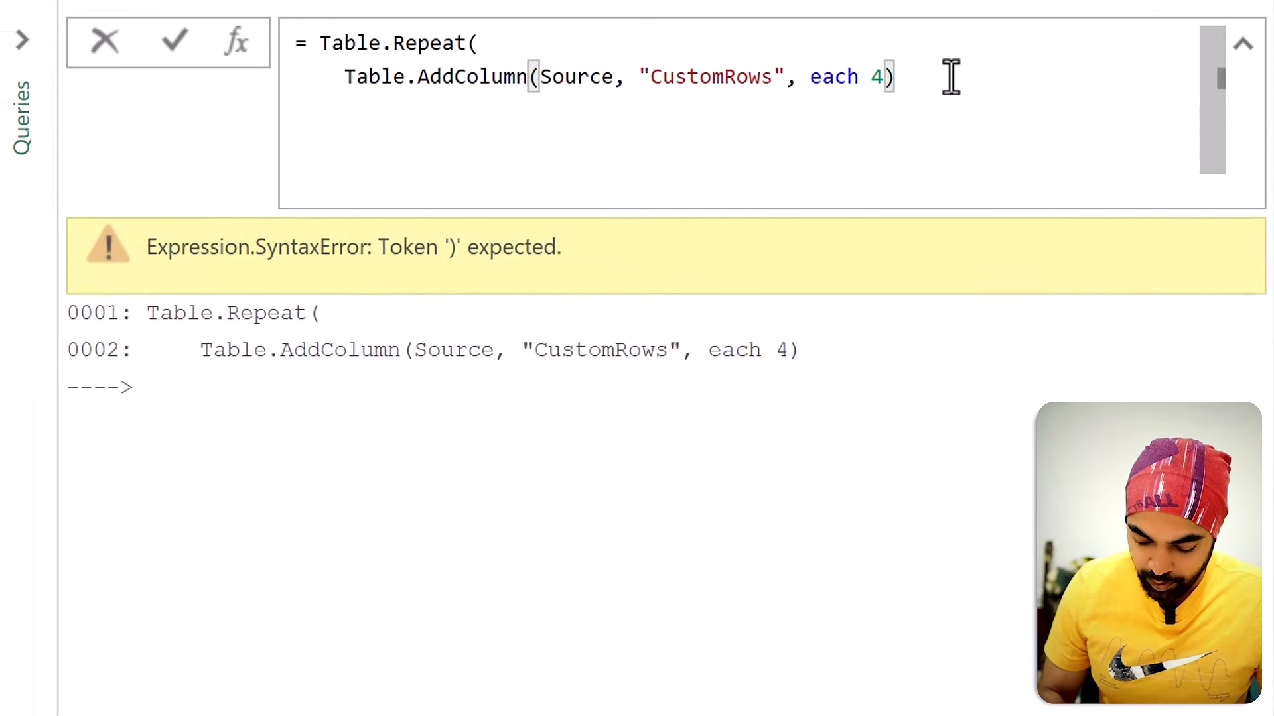
Step: Set the Table.Repeat count to 2, apply the formula, and check the order in which the rows repeat
text(,)
key(Return)
text(2)
key(shift+Return)
text())
key(Return)
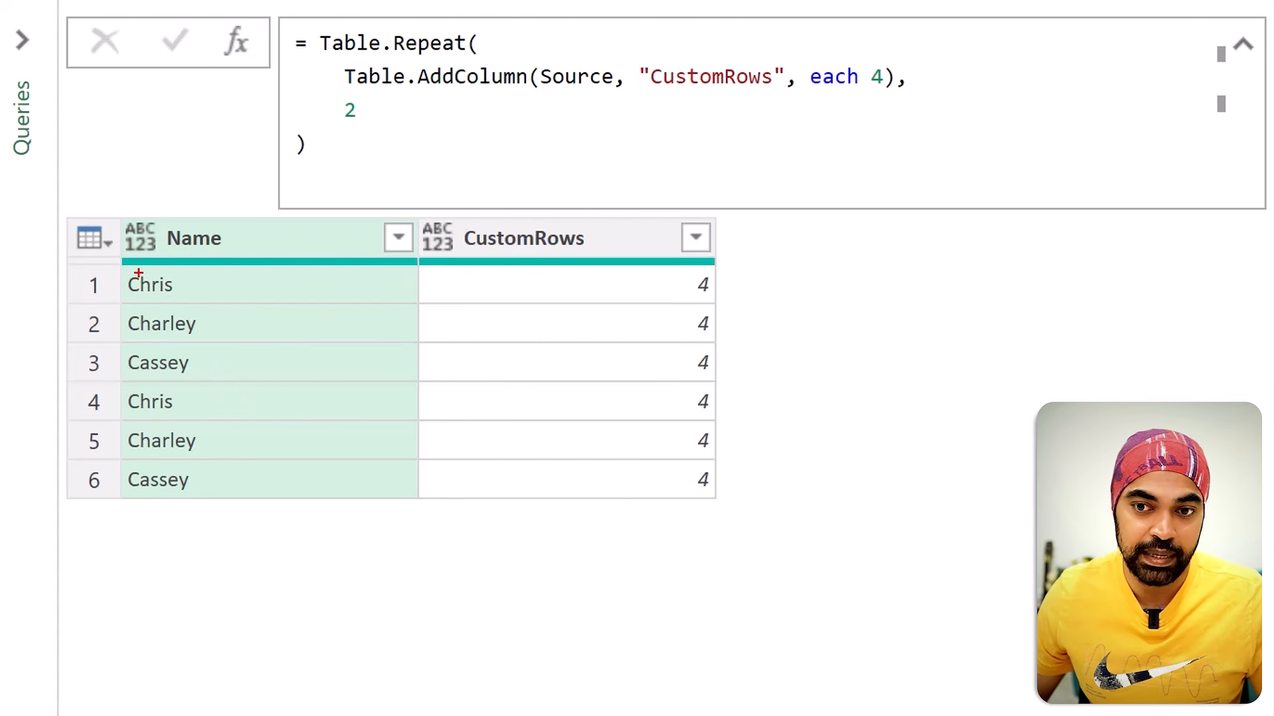
mouse_move(111, 272)
mouse_down()
mouse_move(541, 313)
mouse_move(763, 308)
mouse_up()
mouse_move(109, 381)
mouse_down()
mouse_move(782, 412)
mouse_move(746, 417)
mouse_up()
drag(152, 329, 769, 340)
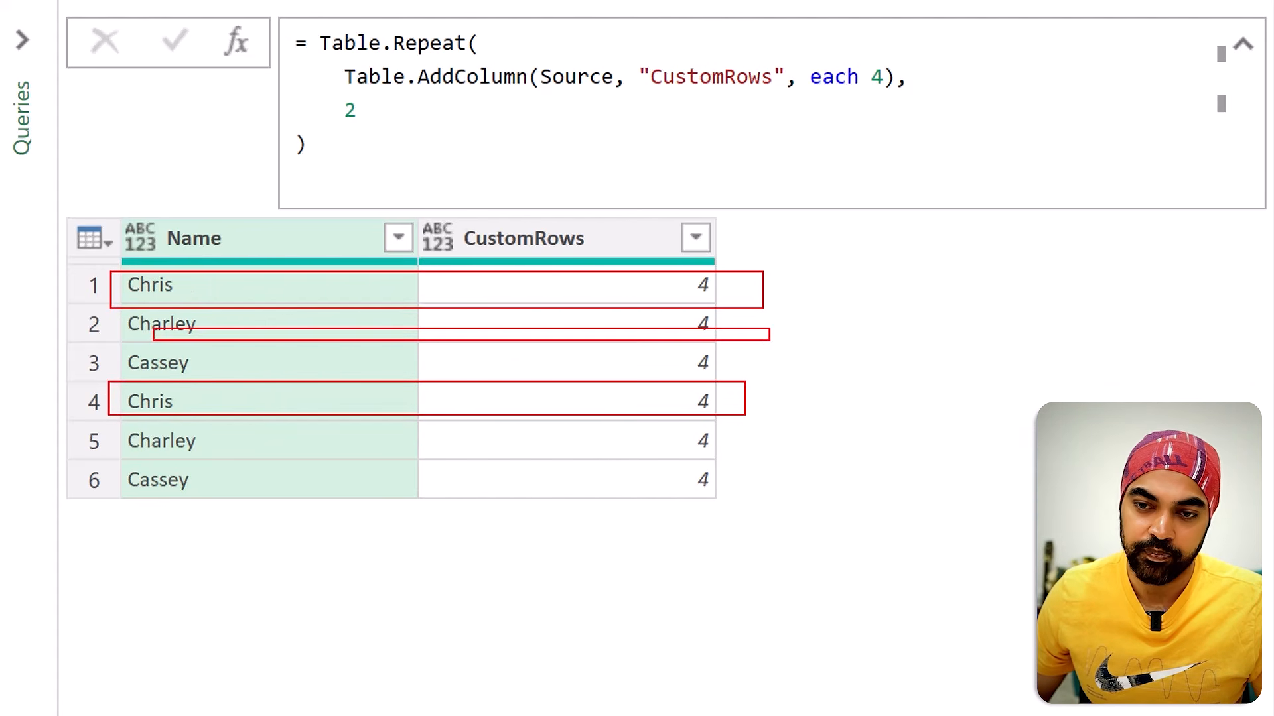
drag(129, 417, 774, 446)
key(Escape)
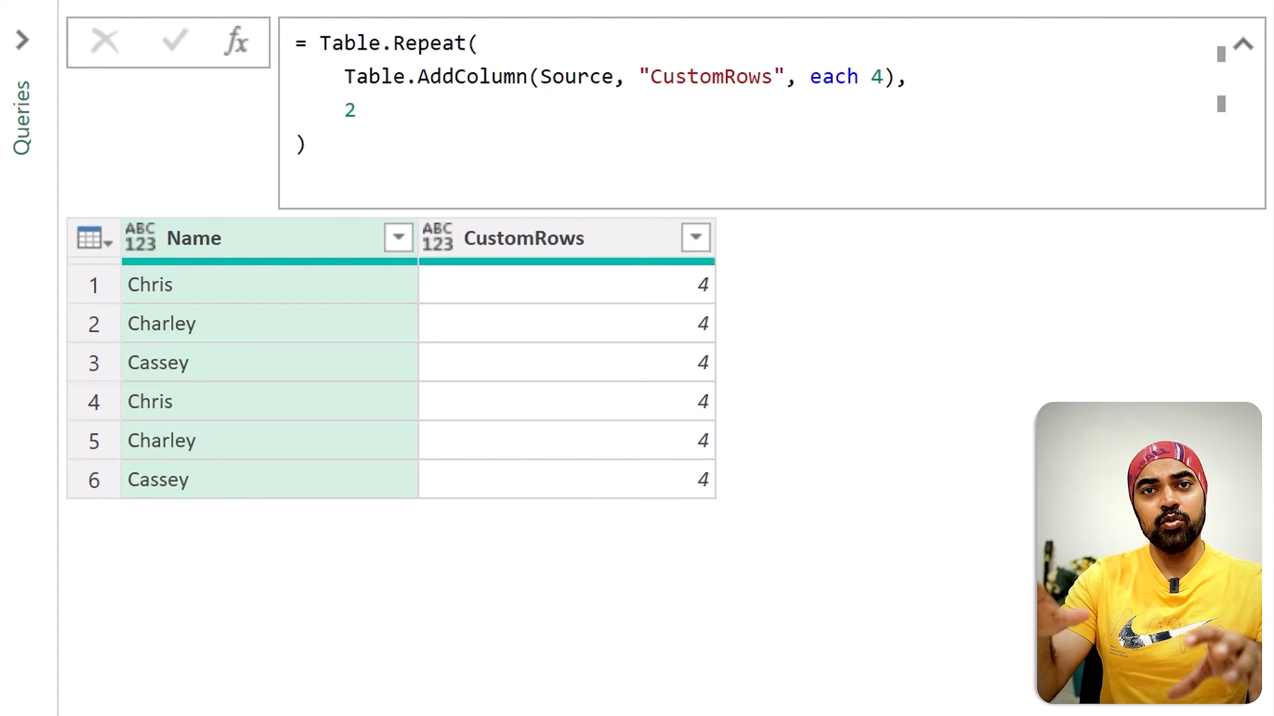
Step: Remove the Table.Repeat wrapper and its count, leaving only the Table.AddColumn formula in the CustomRows step
click(382, 110)
key(BackSpace)
key(BackSpace)
key(BackSpace)
key(BackSpace)
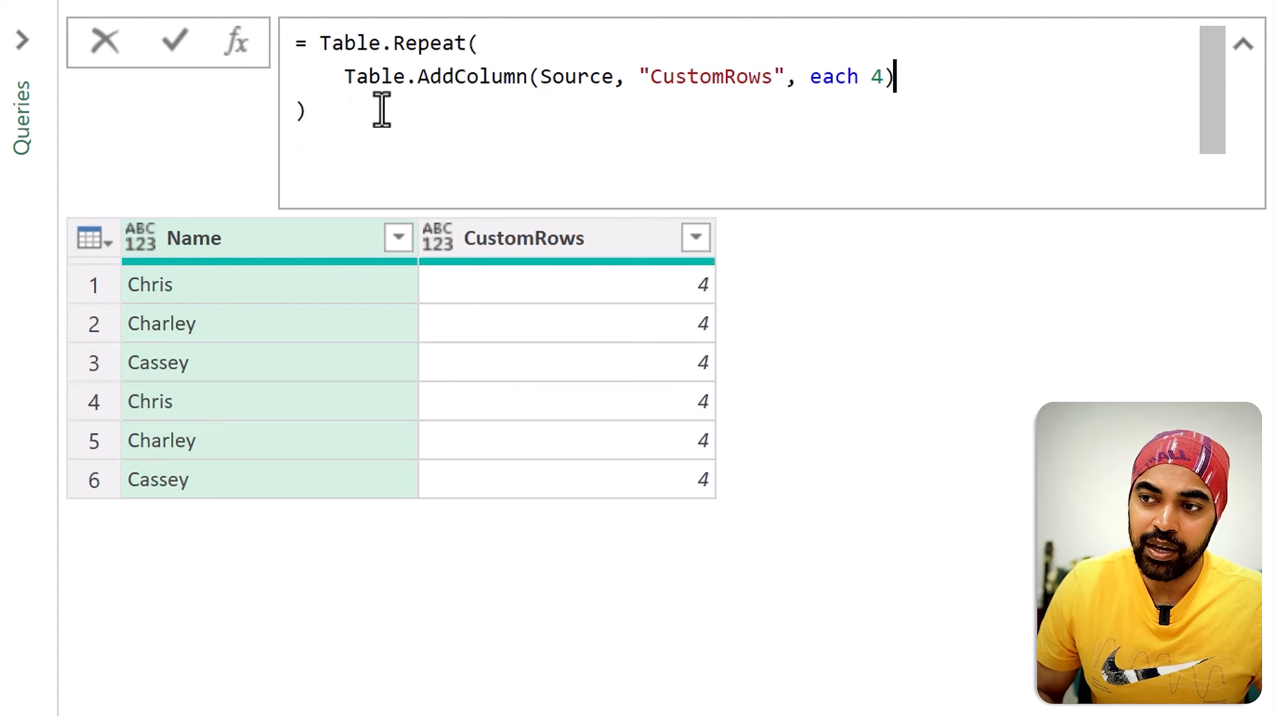
key(Return)
key(BackSpace)
key(Up)
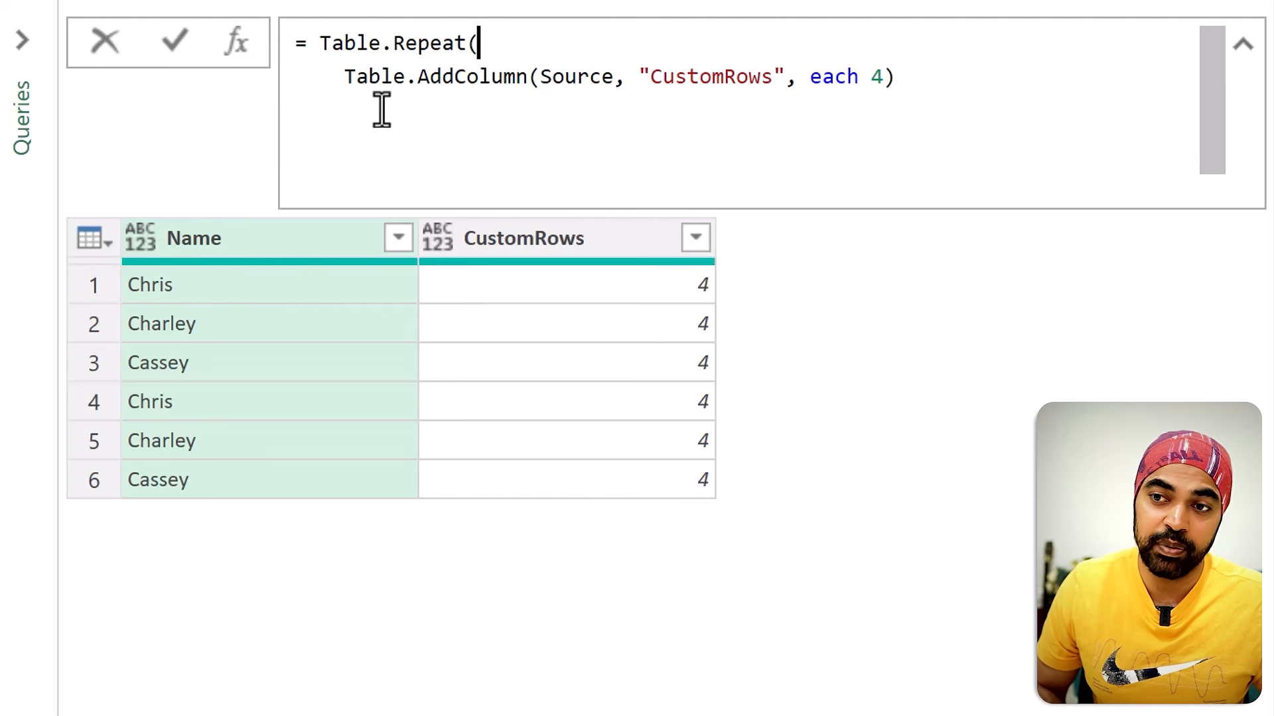
key(shift+Left)
key(ctrl+shift+Left)
key(ctrl+shift+Left)
key(BackSpace)
key(Return)
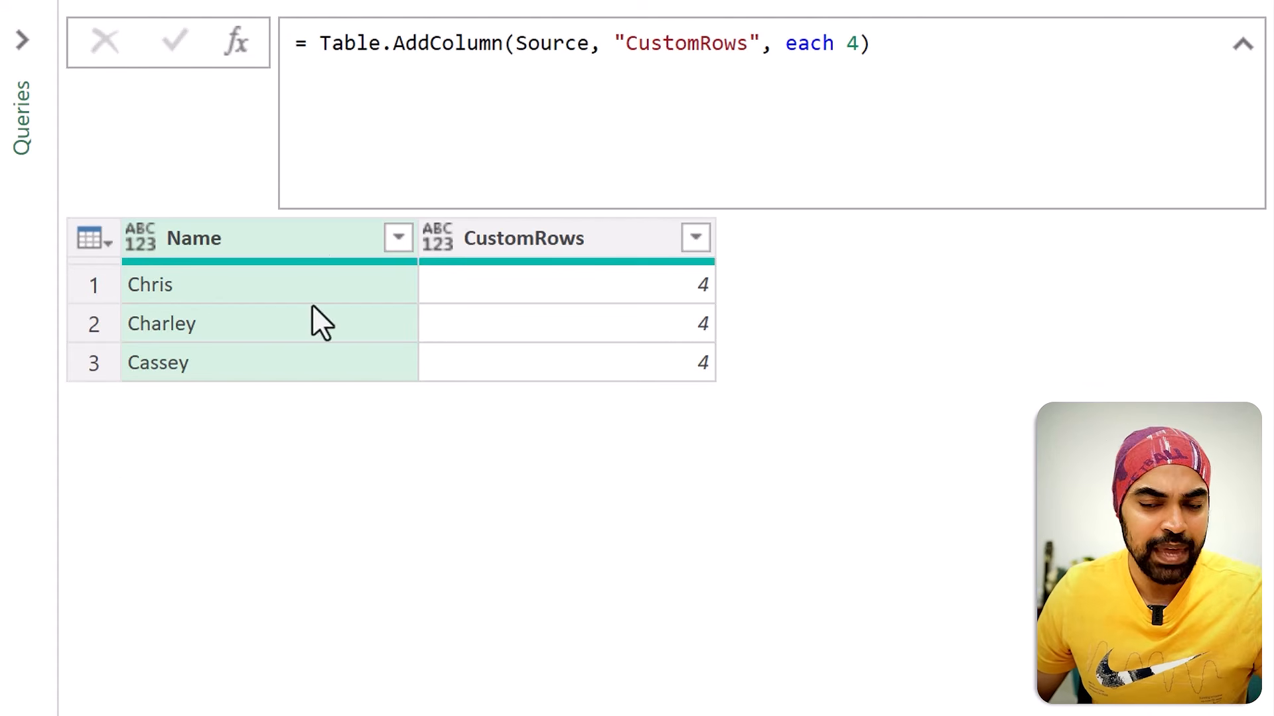
Step: Examine the Name and CustomRows table row by row, matching each row with its own repeat number
key(ctrl+2)
drag(73, 269, 738, 300)
mouse_move(68, 310)
mouse_down()
mouse_move(252, 350)
mouse_move(730, 340)
mouse_up()
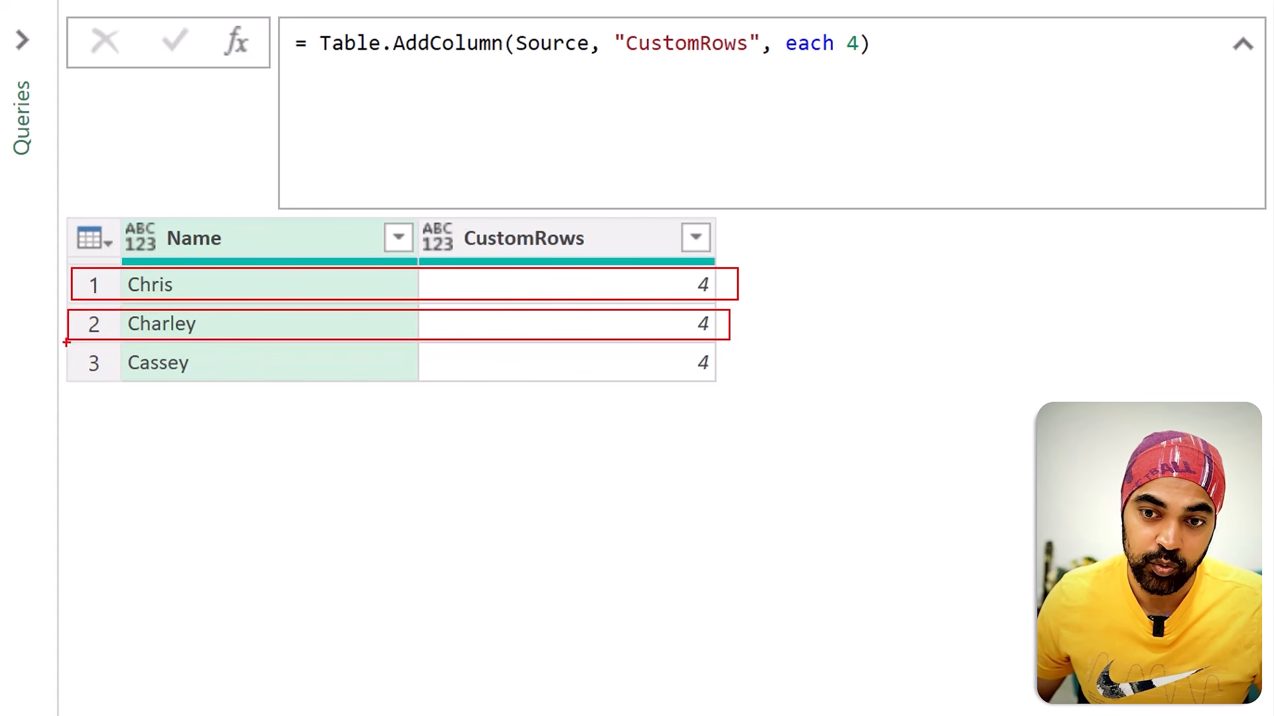
drag(67, 342, 750, 390)
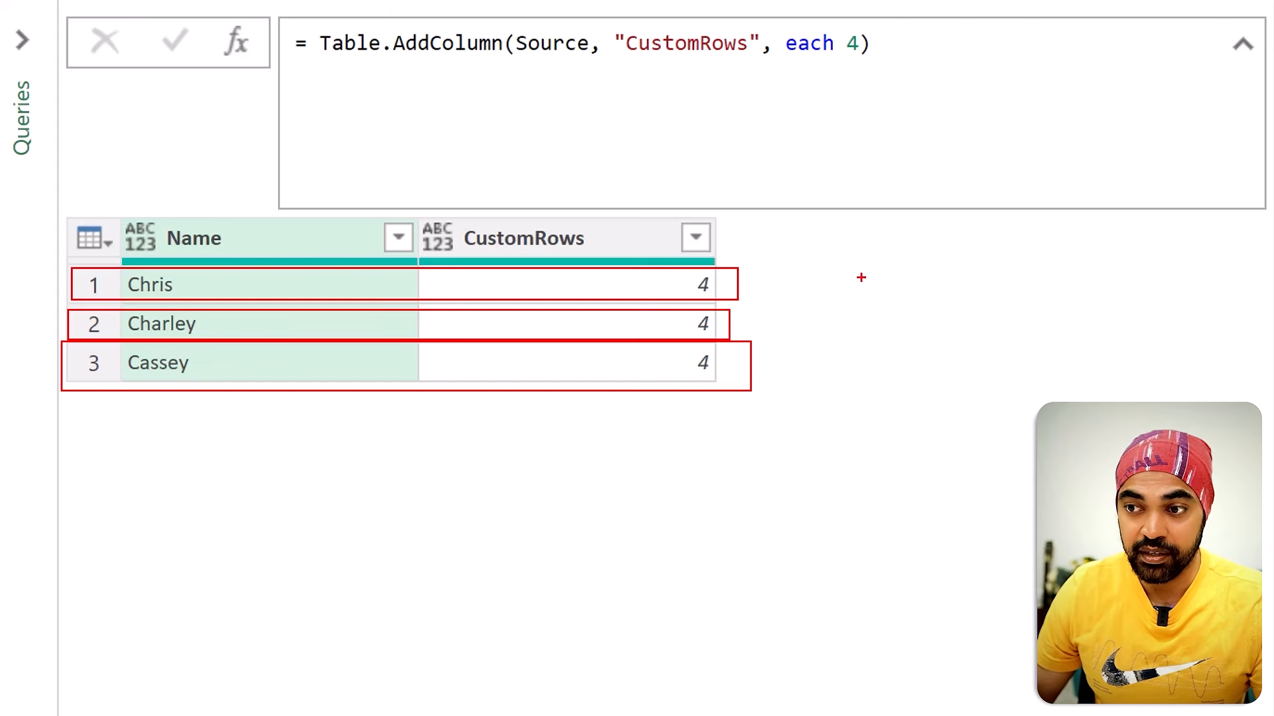
mouse_move(821, 254)
mouse_down()
mouse_move(821, 400)
mouse_move(853, 381)
mouse_up()
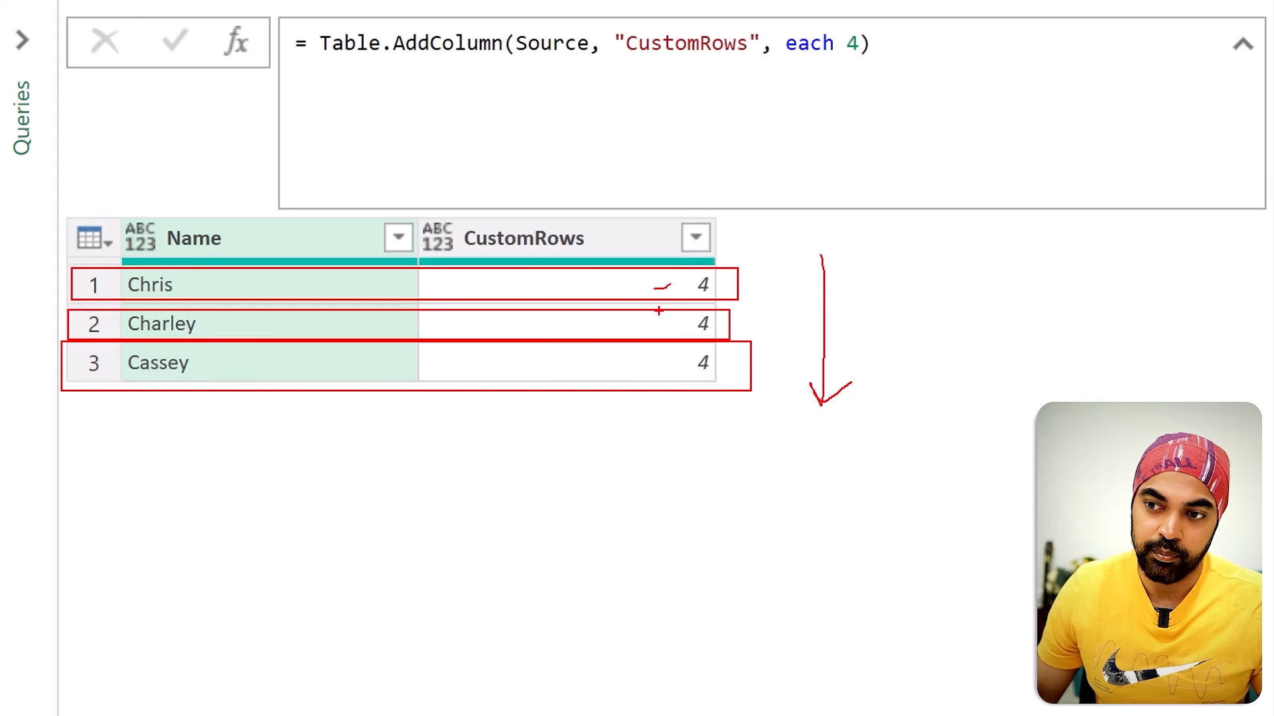
drag(651, 334, 681, 317)
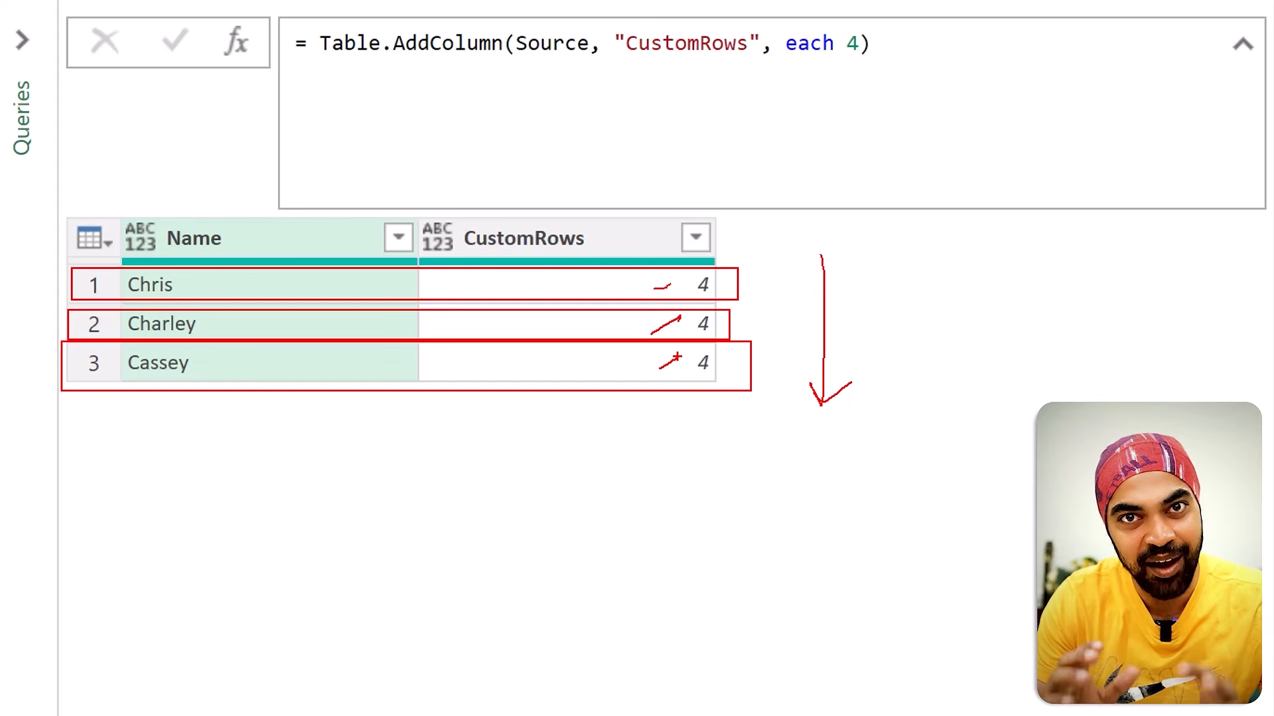
key(Escape)
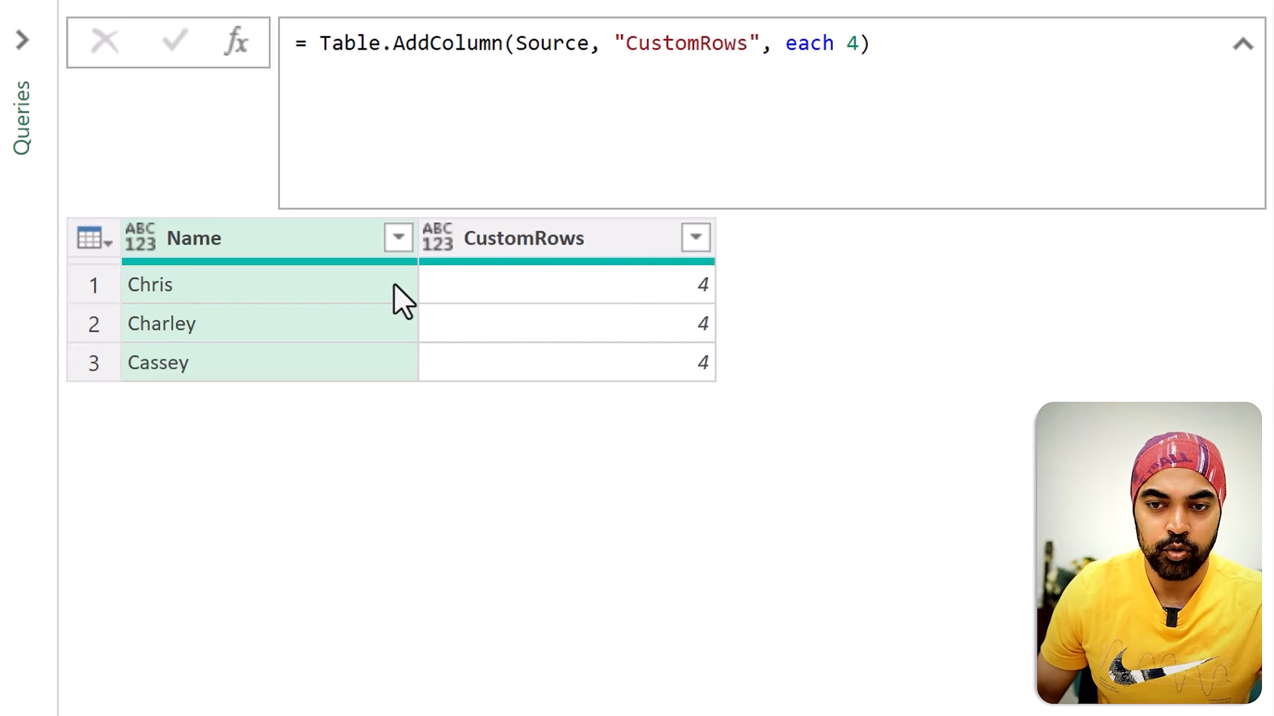
drag(48, 301, 90, 278)
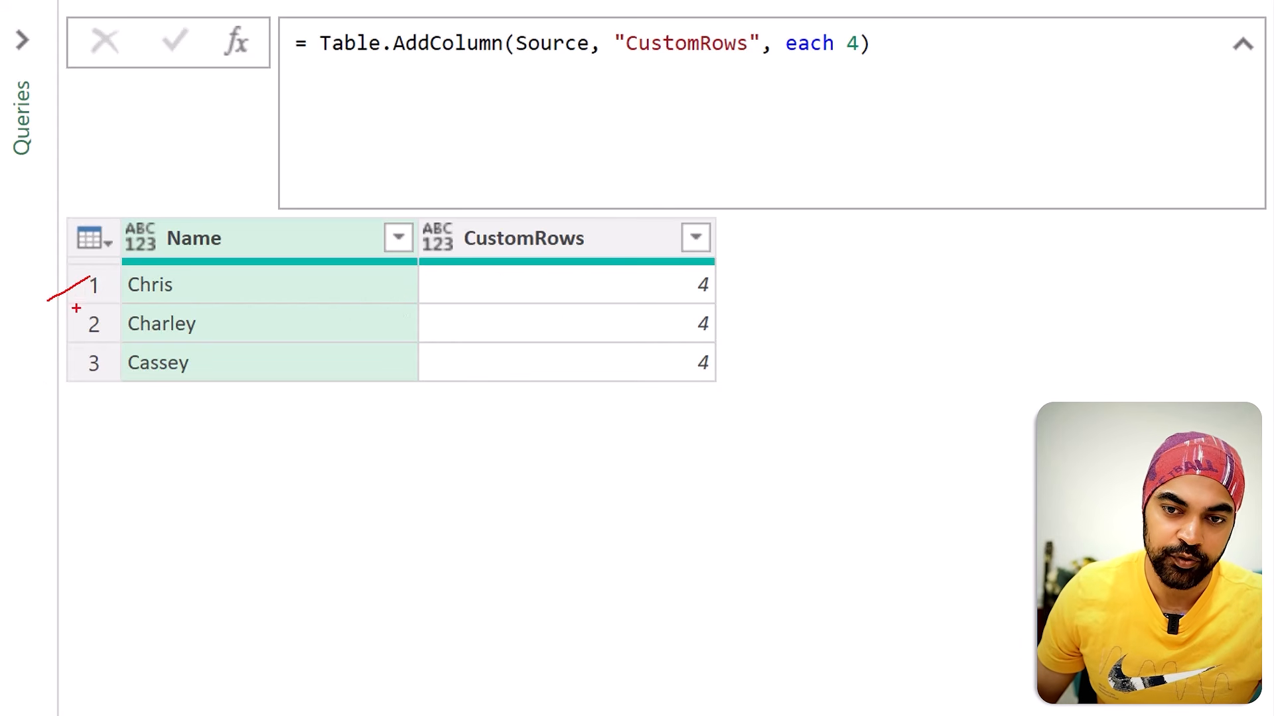
drag(45, 380, 98, 357)
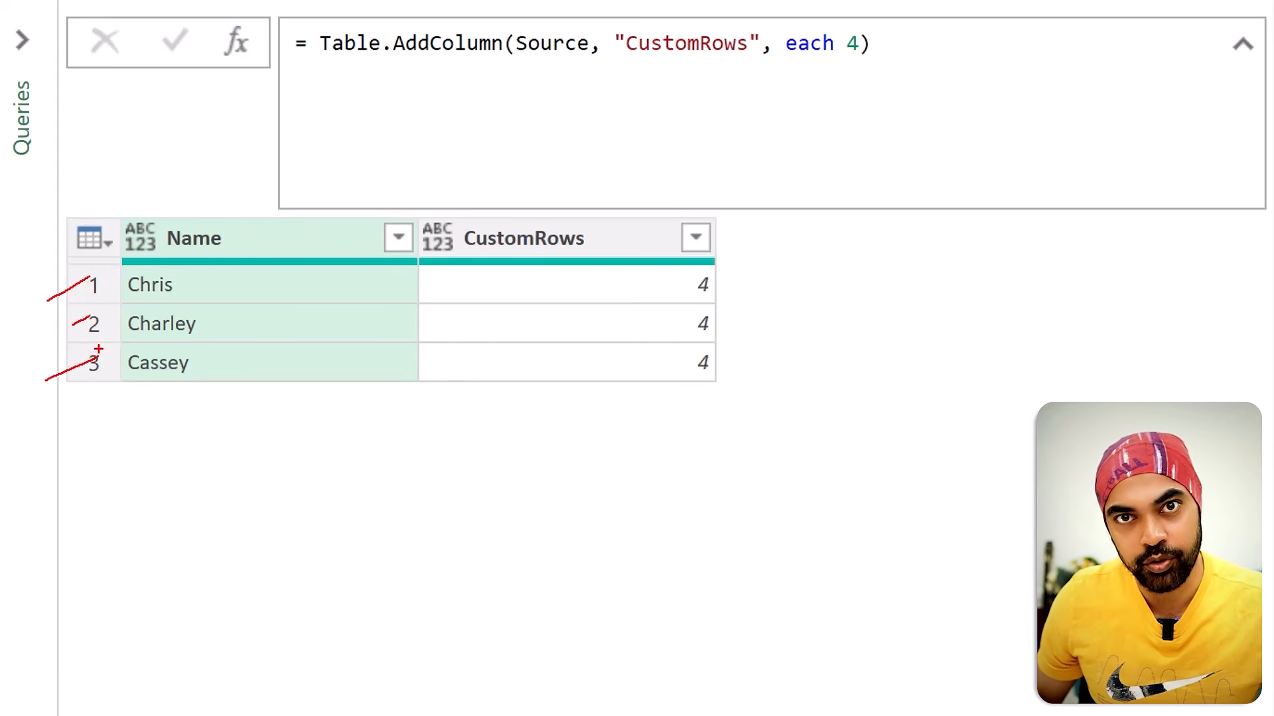
key(Escape)
Step: Add a new step referencing CustomRows and wrap the reference in Table.TransformRows, placing CustomRows on its own line
click(244, 41)
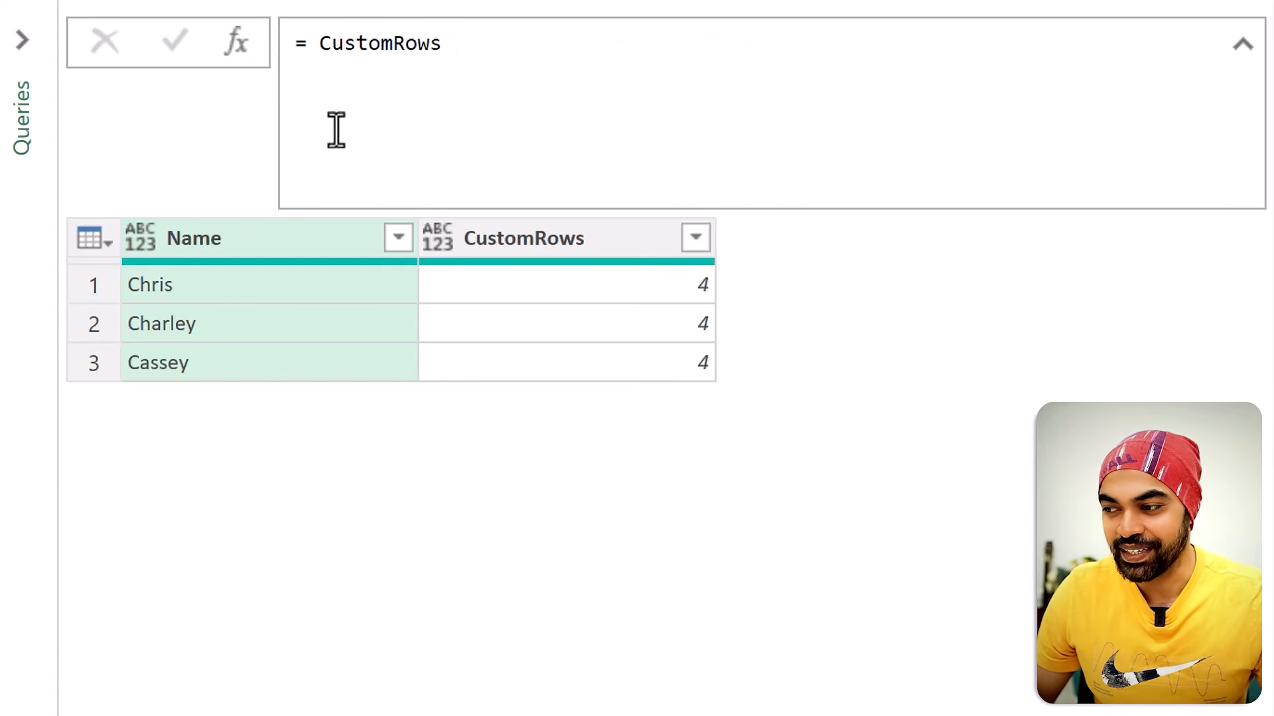
click(321, 44)
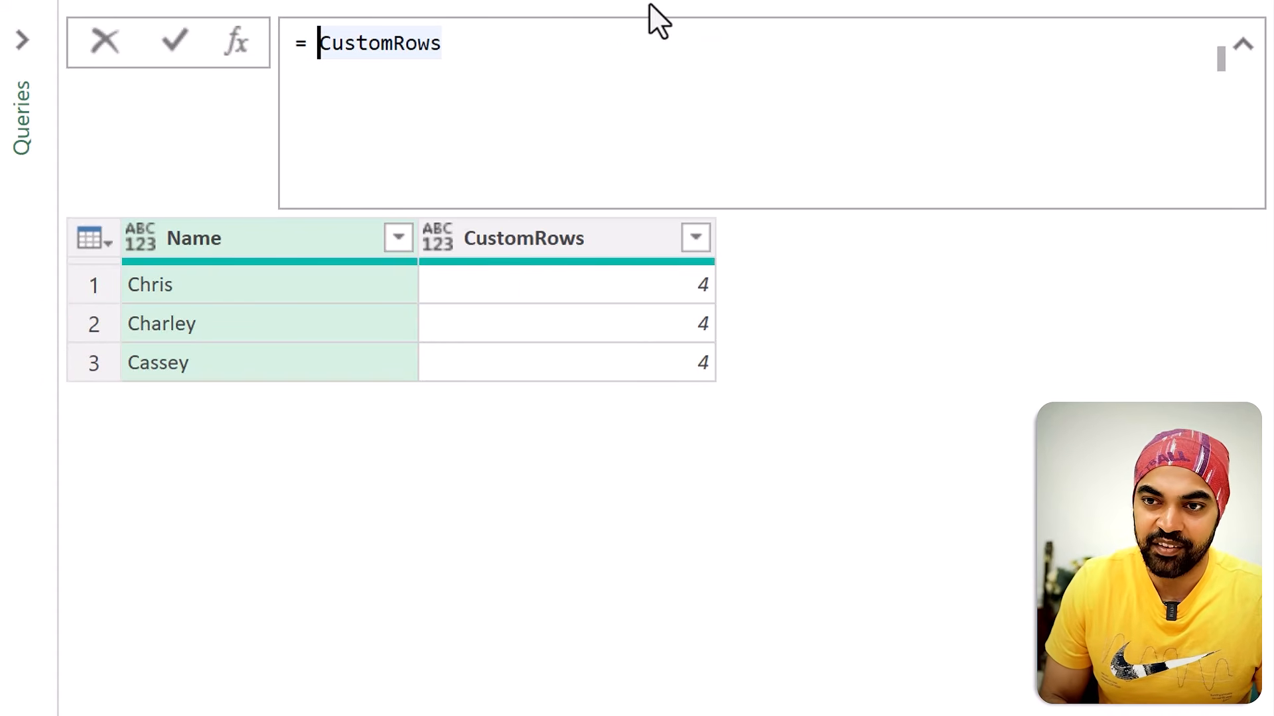
text(Table.)
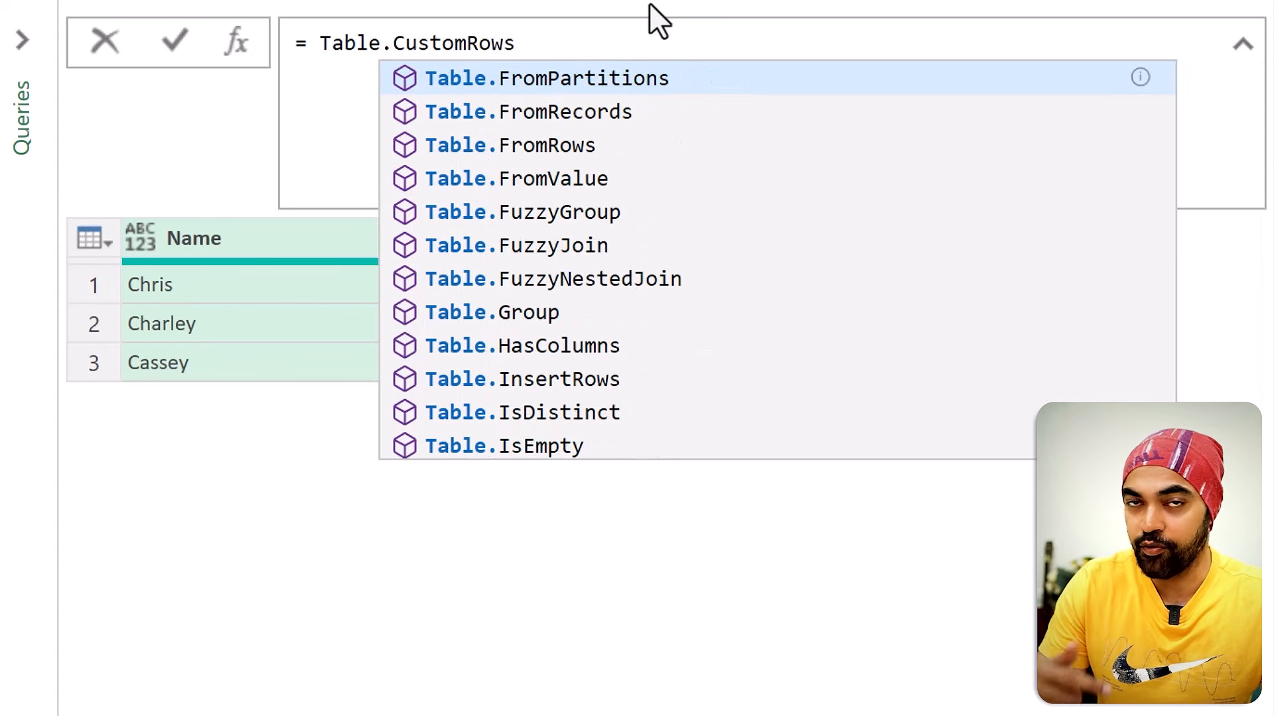
text(Transfr)
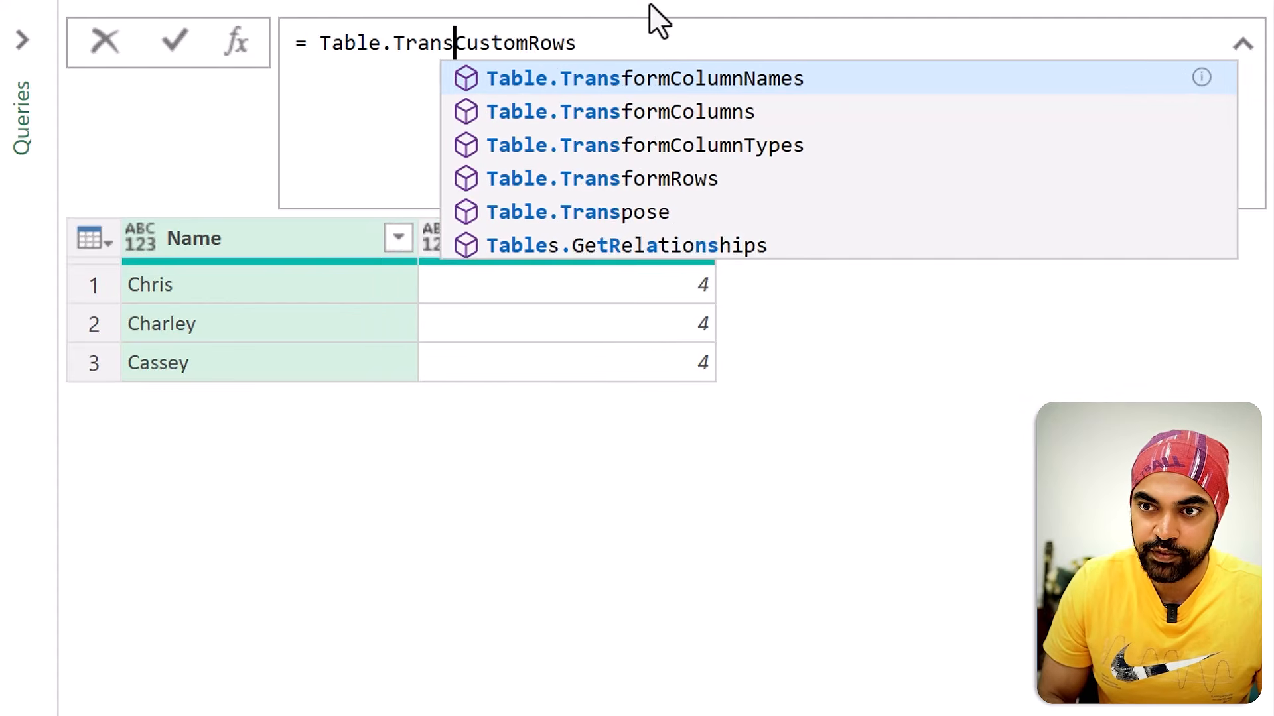
key(BackSpace)
text(ormRow)
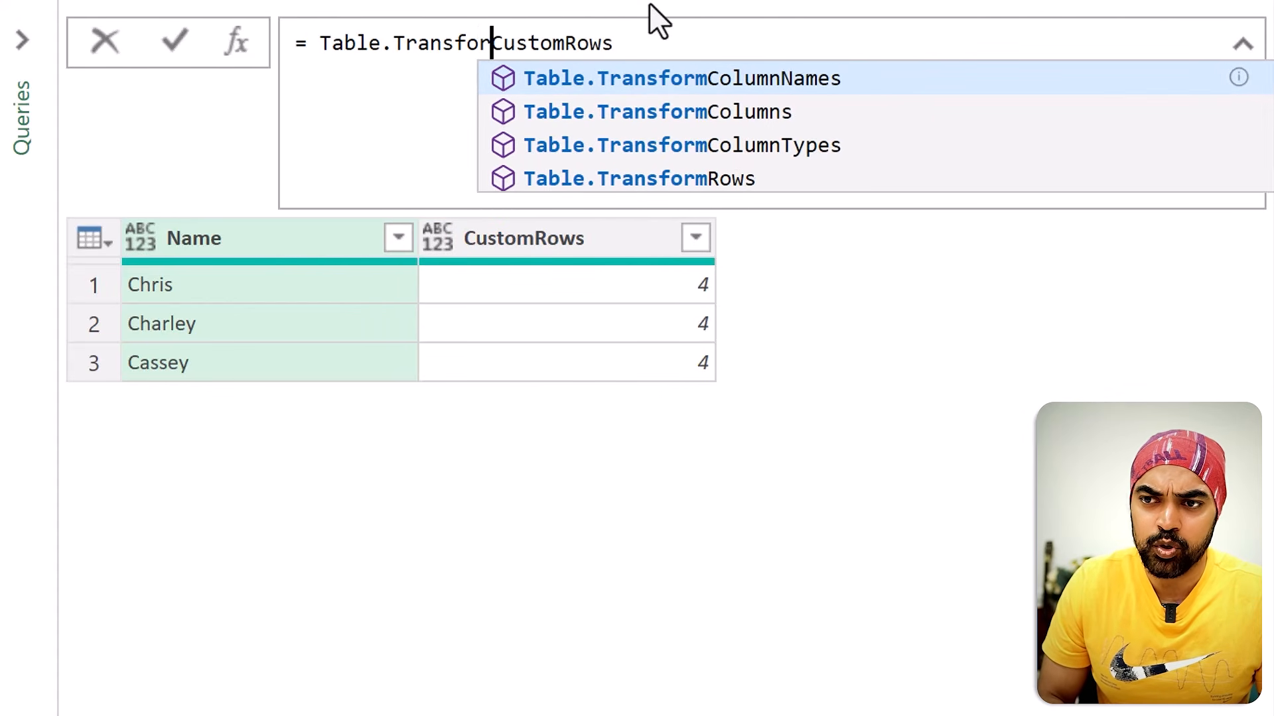
text(s()
key(shift+Return)
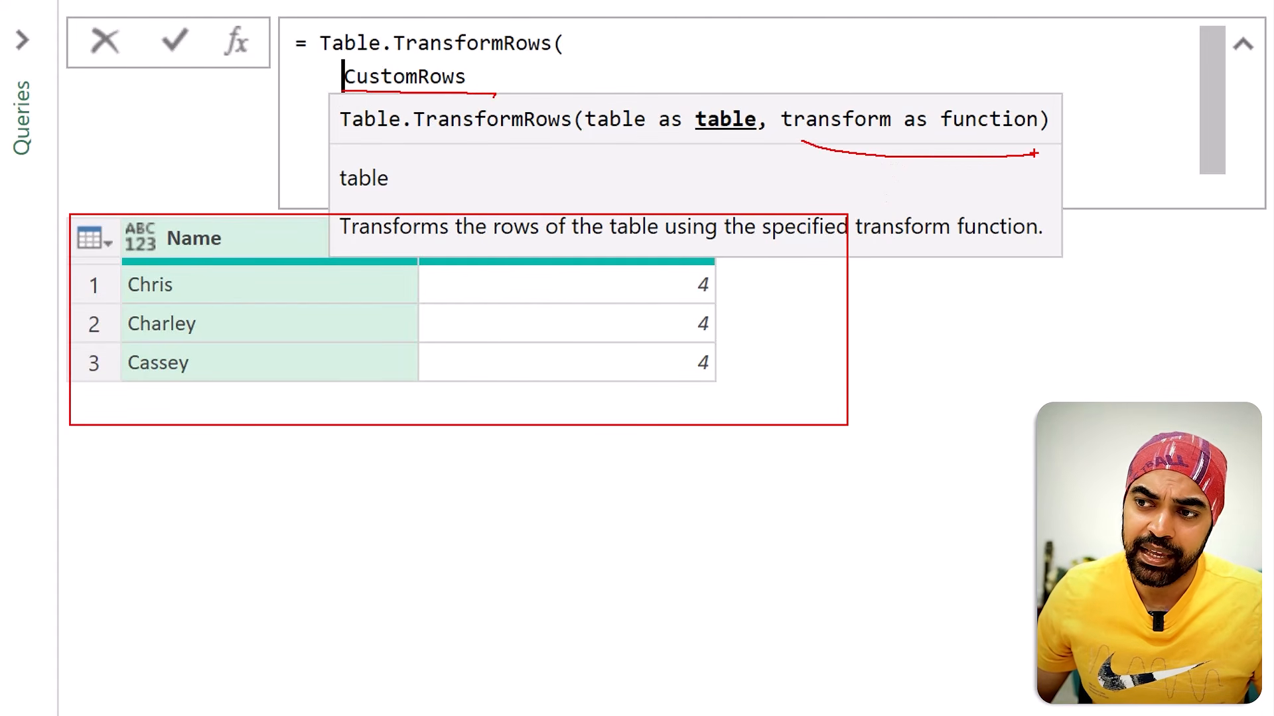
Step: Complete Table.TransformRows with each _ as the transform function on its own line, close the parenthesis, and apply the formula
click(571, 79)
text(,)
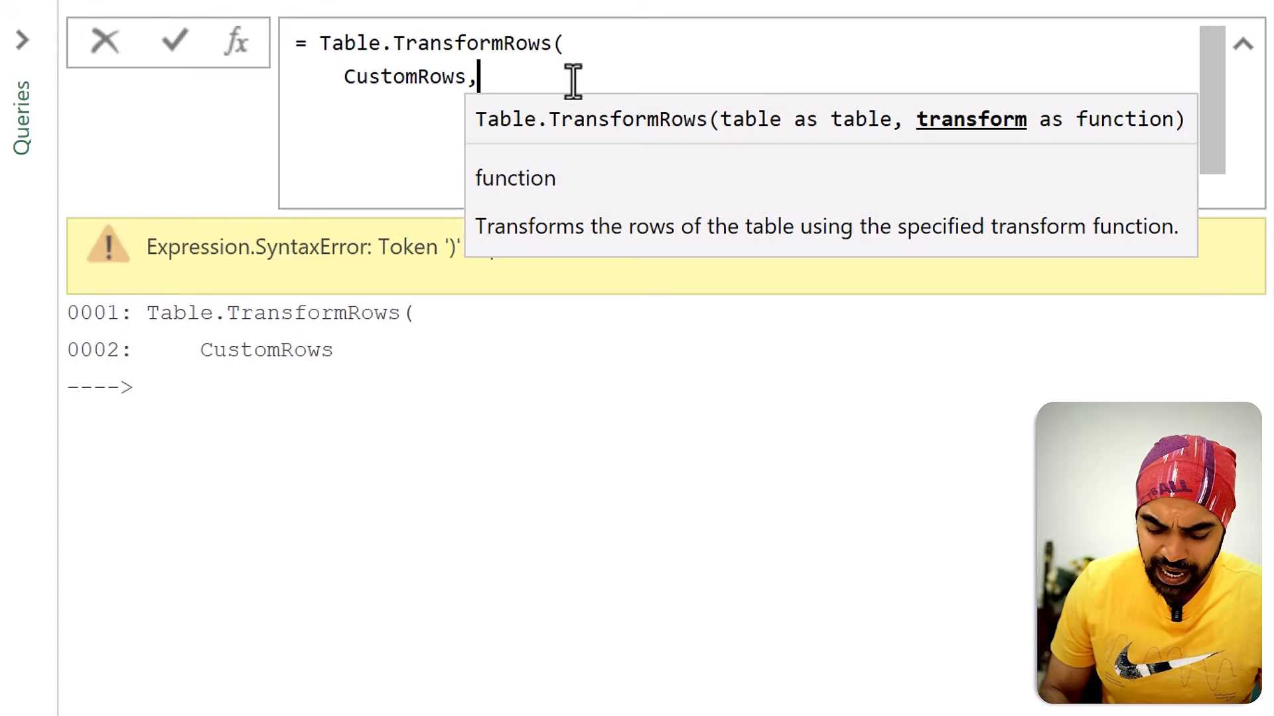
key(shift+Return)
text(each _)
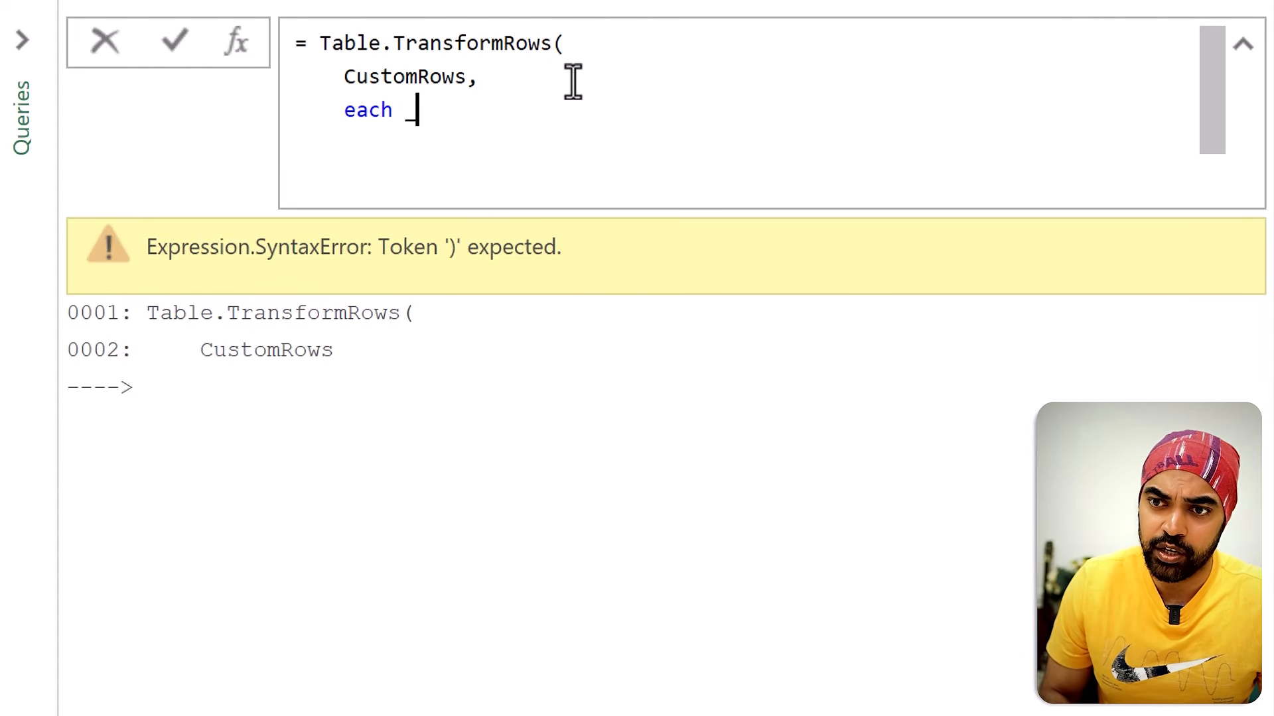
key(shift+Return)
text())
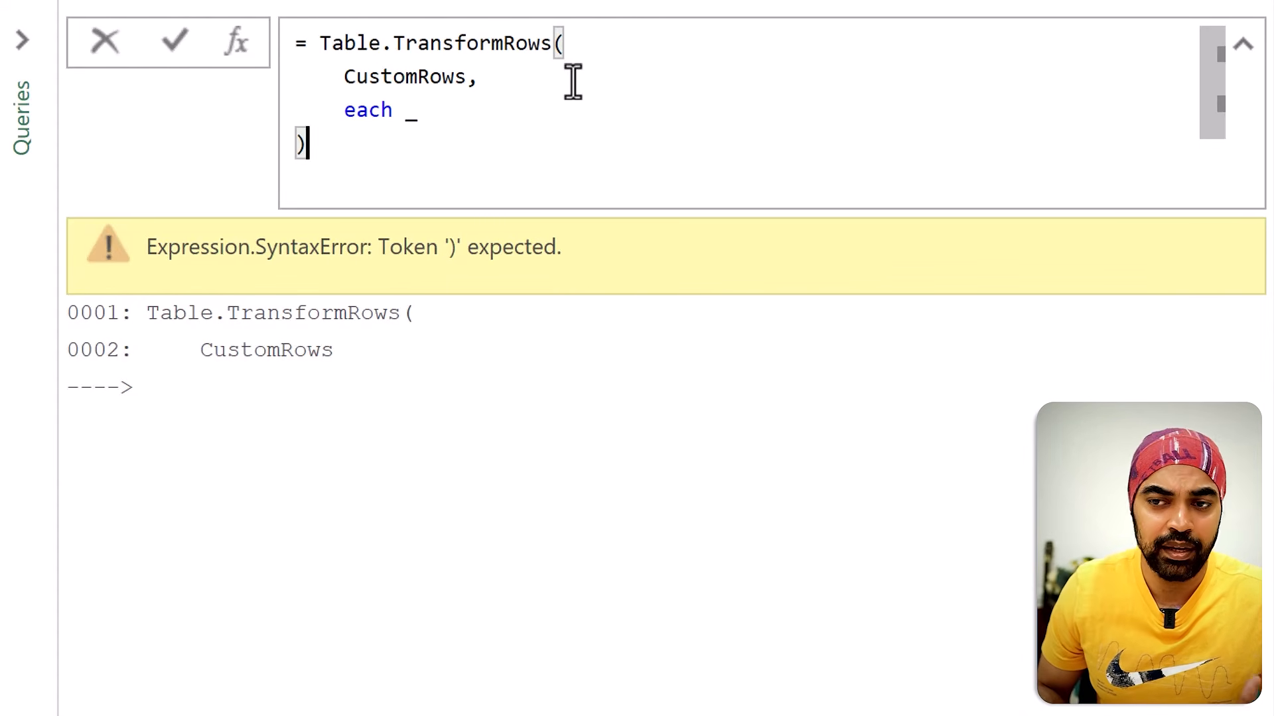
key(Return)
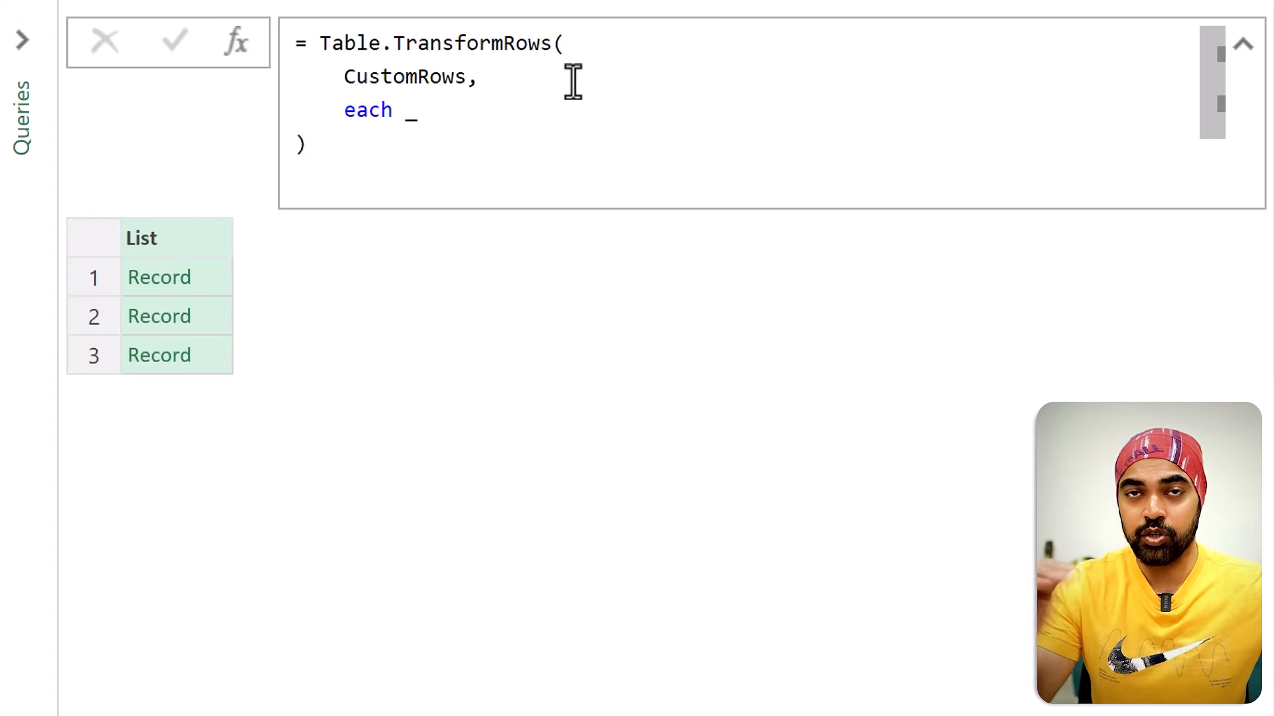
Step: Preview each Record in the resulting list to examine its Name and CustomRows fields
click(220, 277)
drag(54, 482, 285, 568)
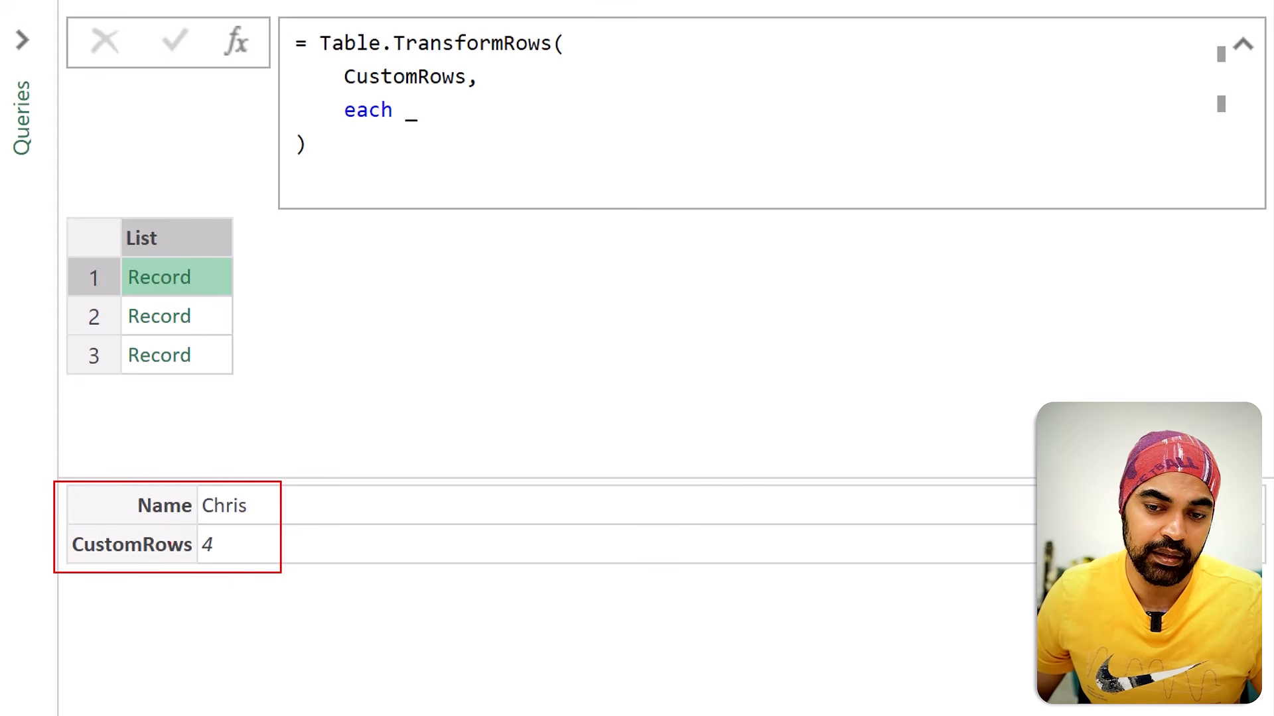
click(216, 314)
click(212, 349)
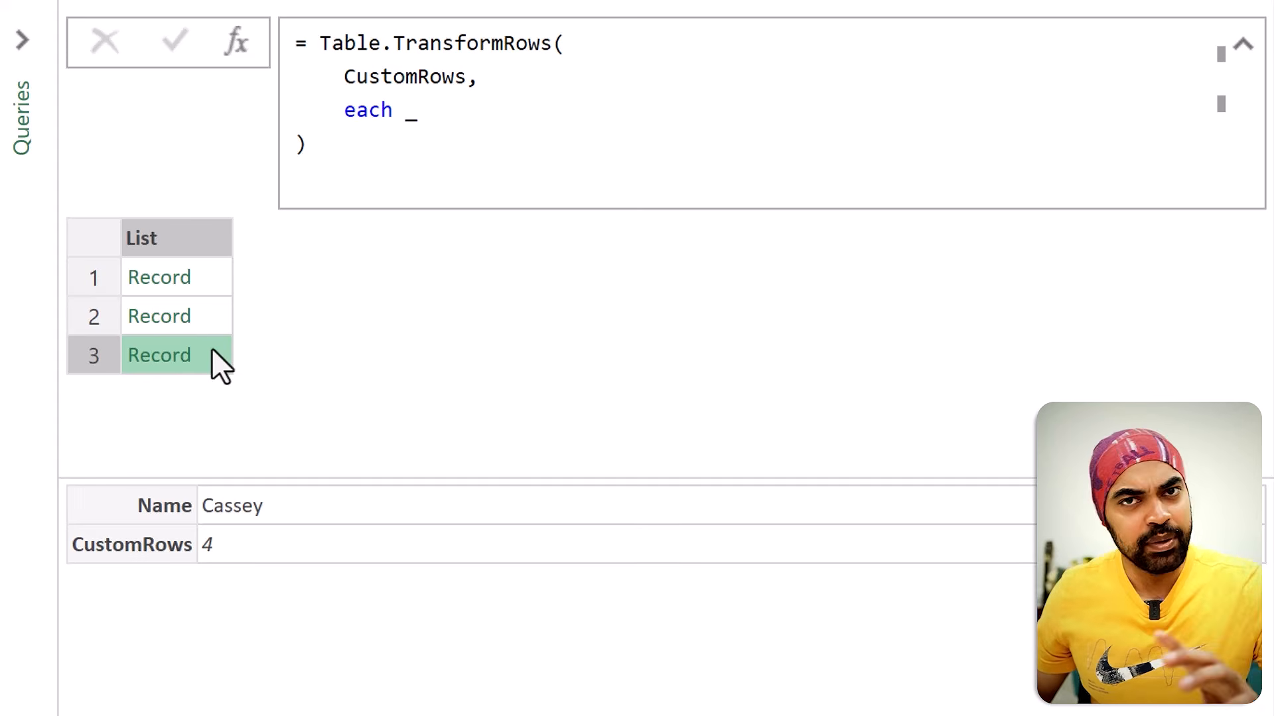
key(ctrl+2)
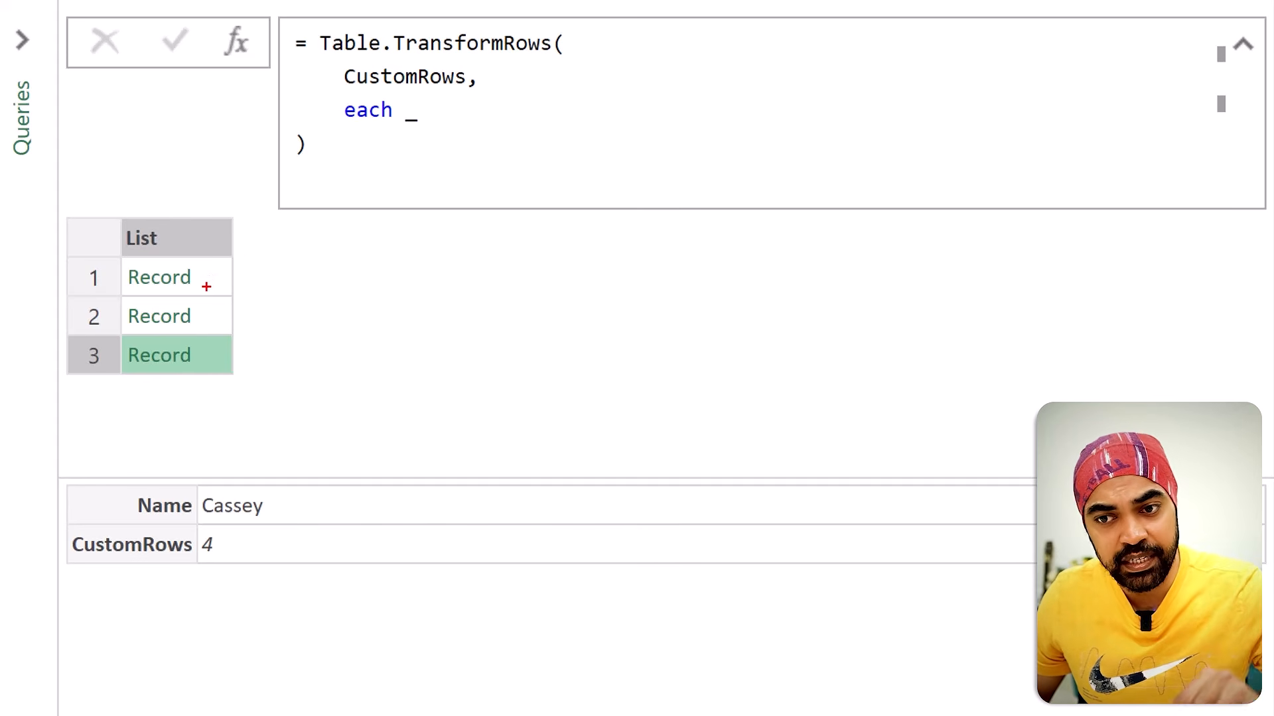
drag(201, 285, 213, 281)
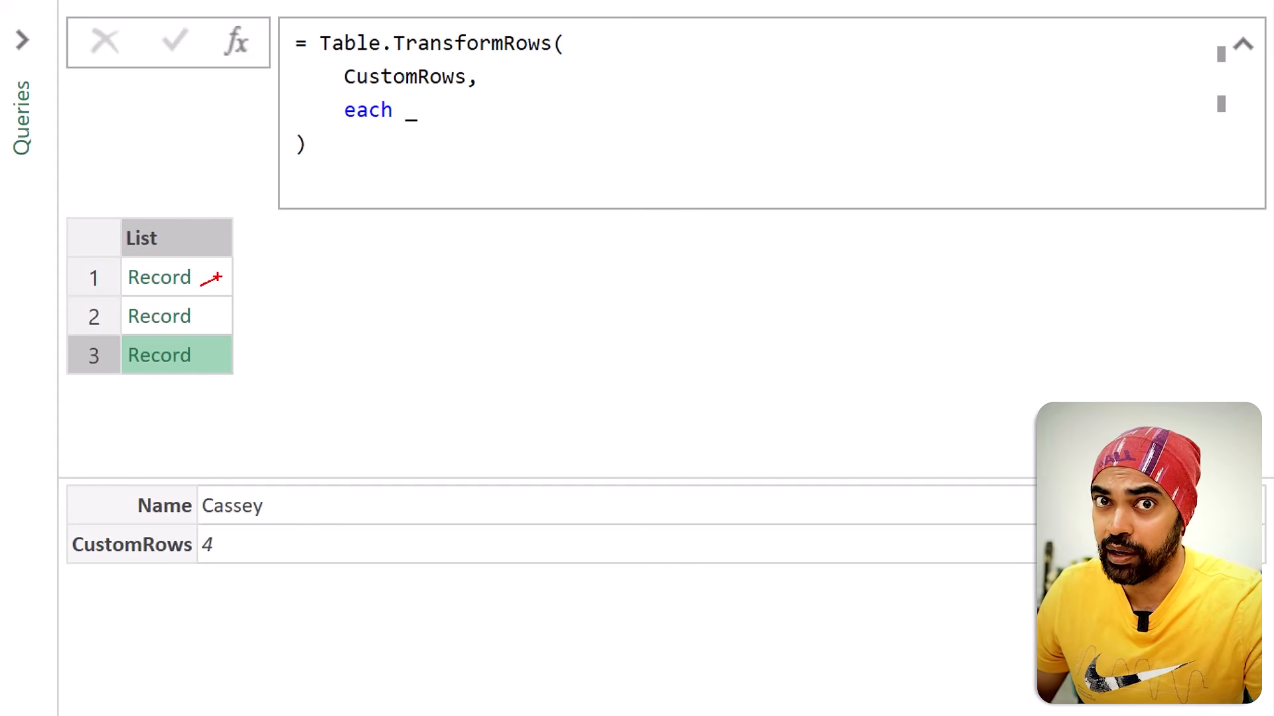
key(Escape)
Step: Wrap the underscore after each in Table.FromRecords and apply the formula
click(402, 111)
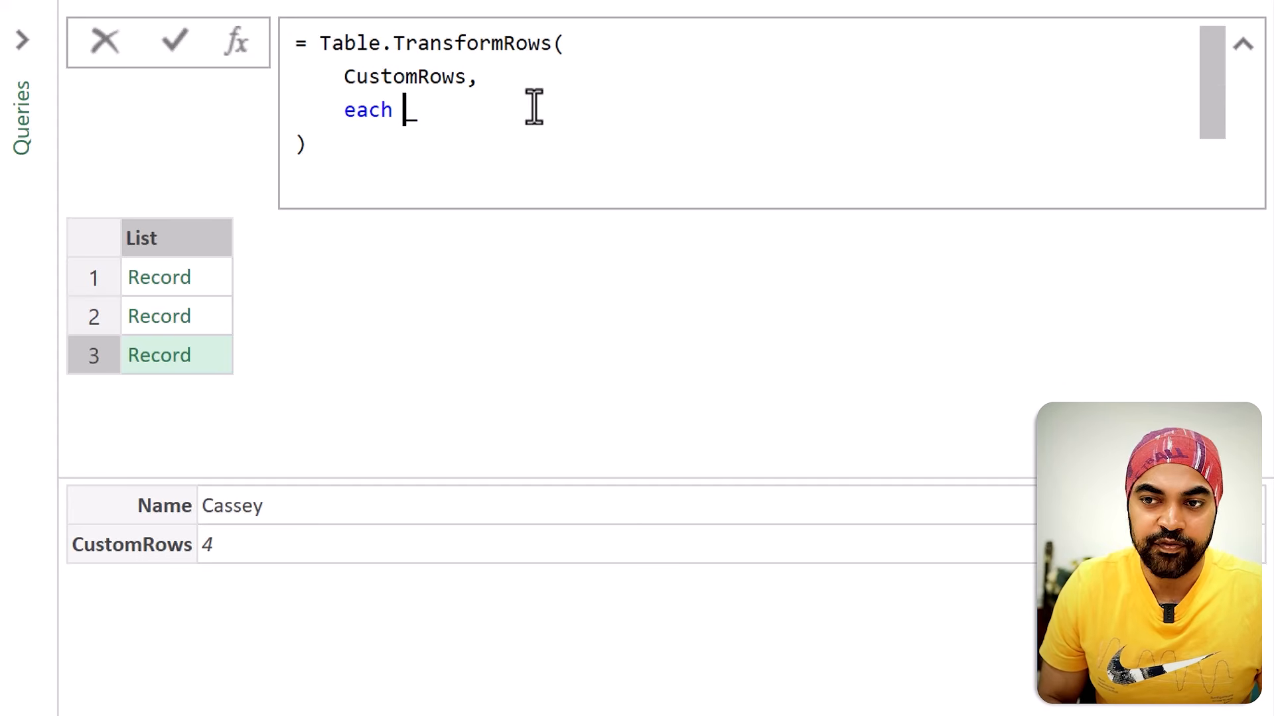
text(Table.FromR)
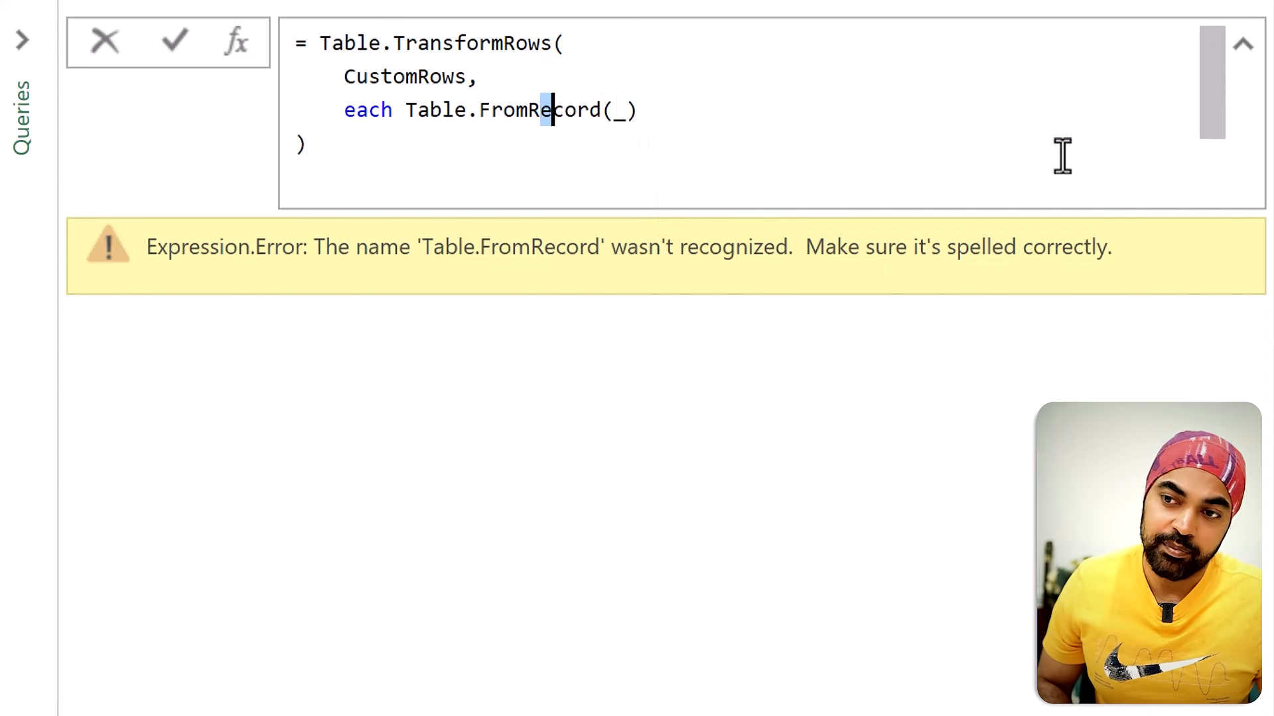
key(Right)
key(Right)
key(Right)
key(Right)
text(s)
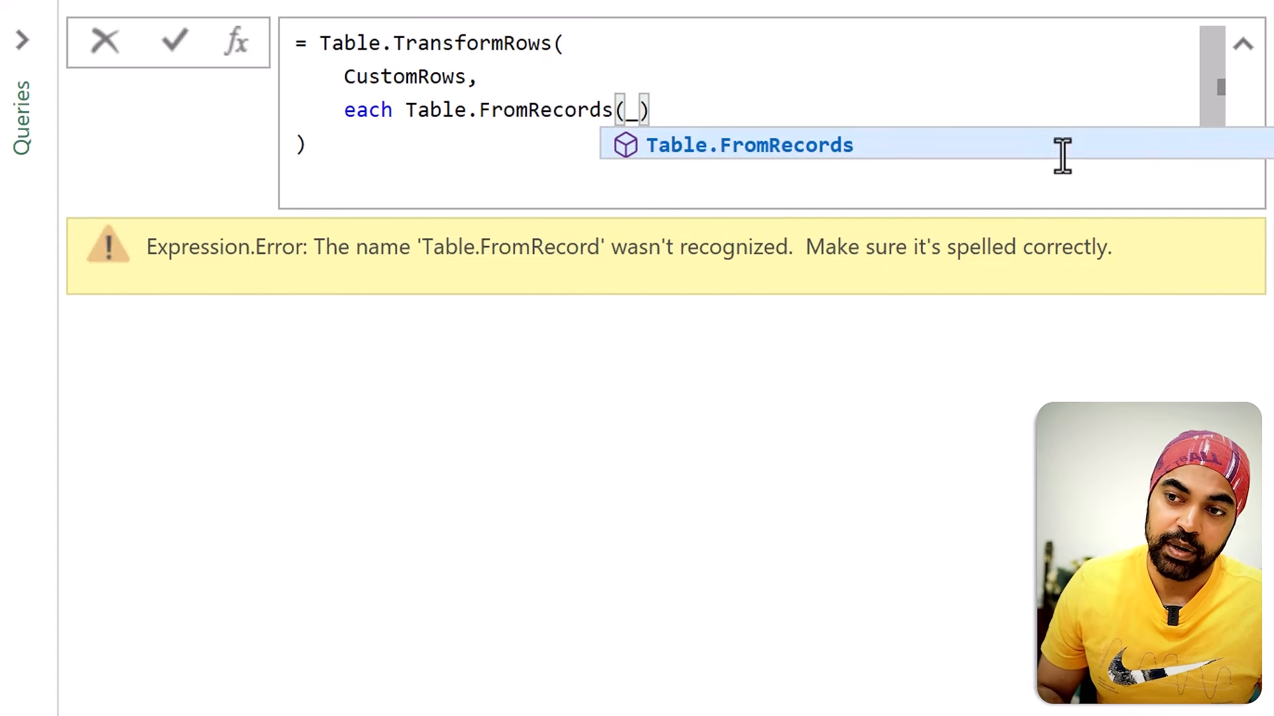
key(Right)
key(Right)
key(Return)
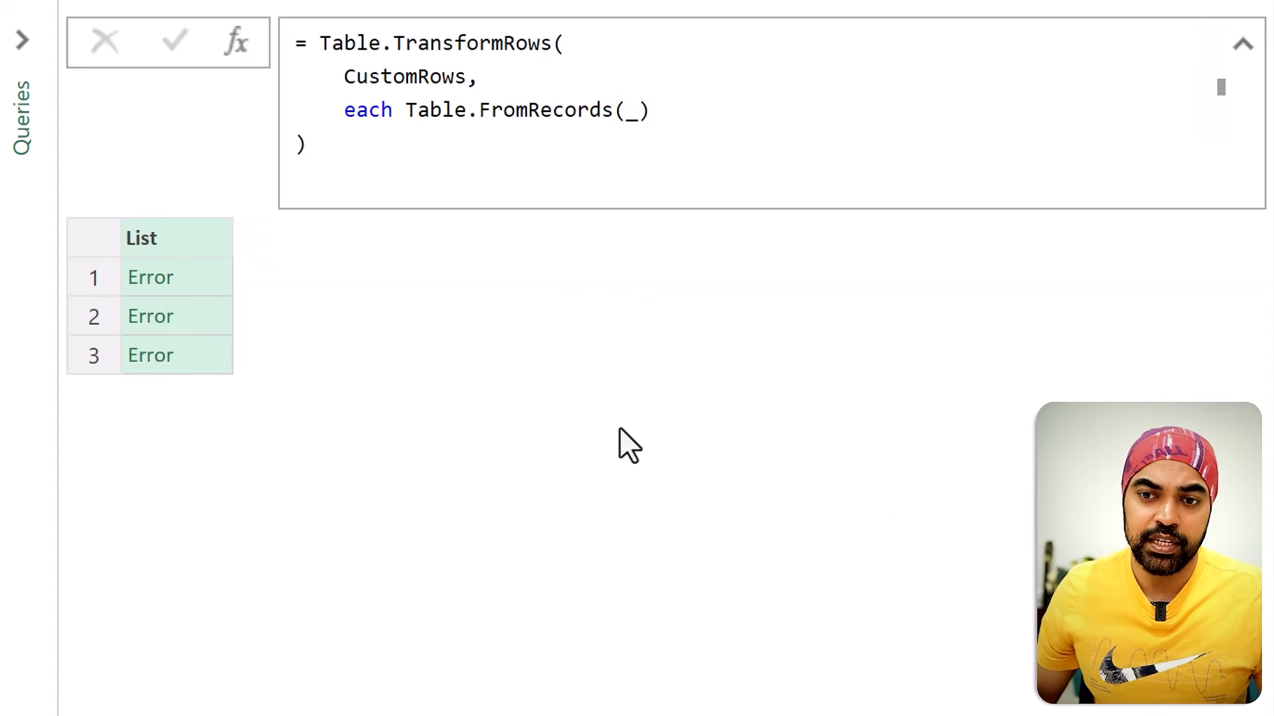
Step: Enclose the underscore inside Table.FromRecords in curly braces as {_} and apply the formula
click(627, 111)
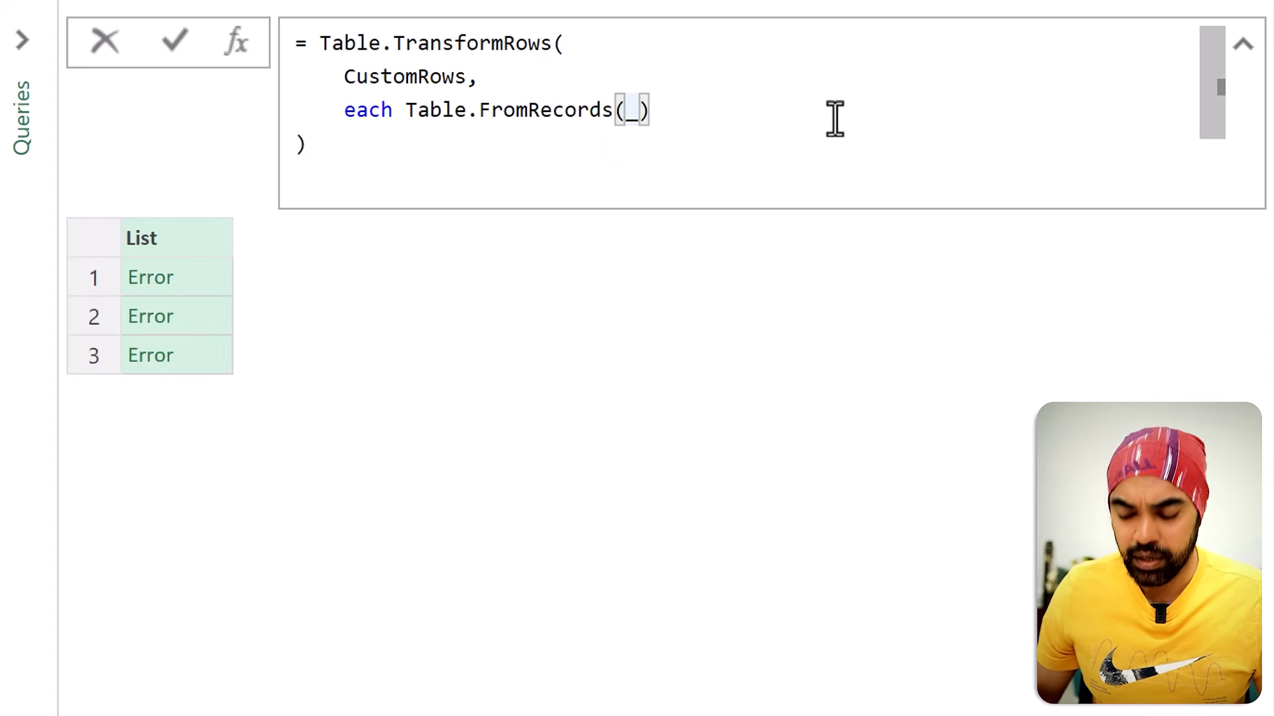
text({)
key(Right)
text(})
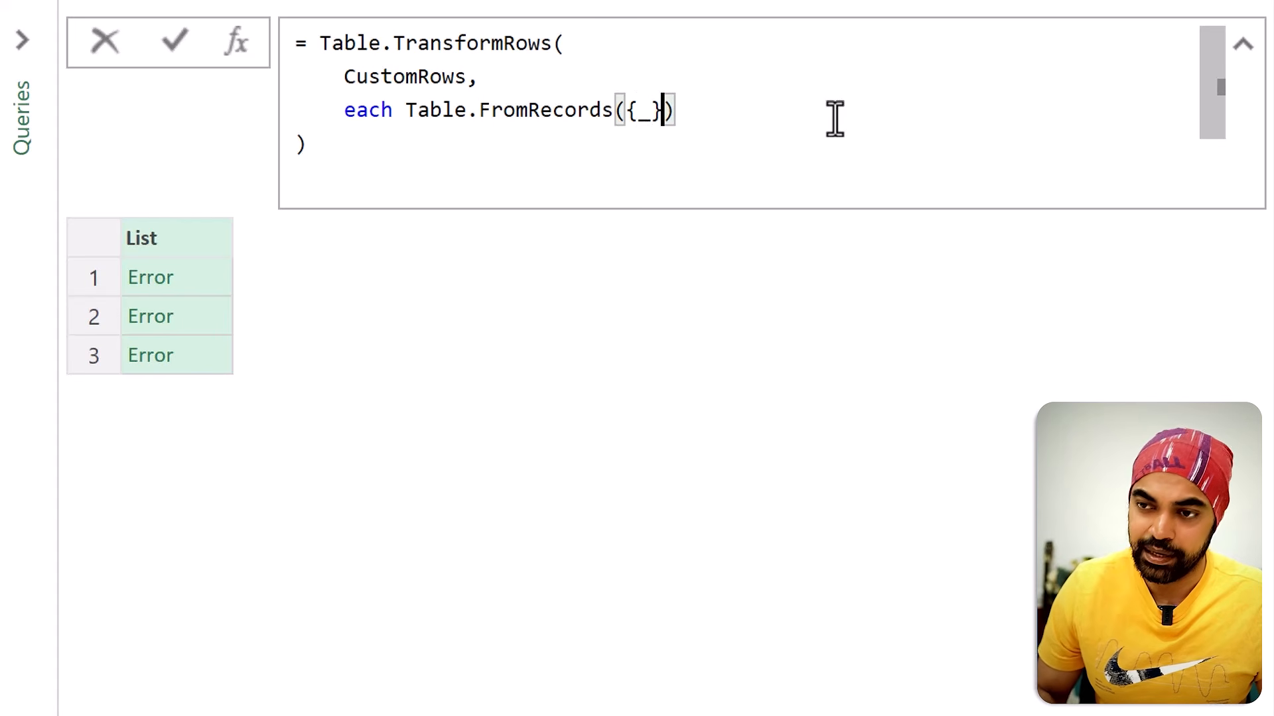
key(Return)
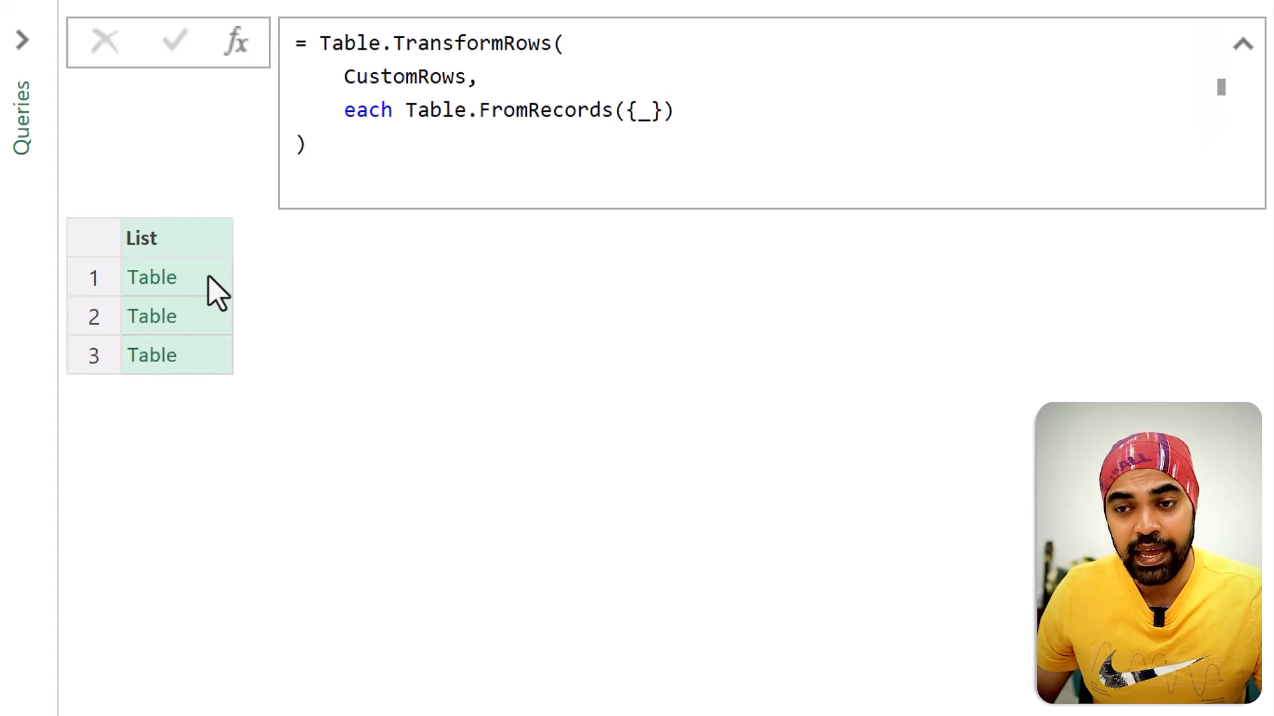
Step: Preview each Table in the list to check which name and CustomRows value it holds
click(208, 275)
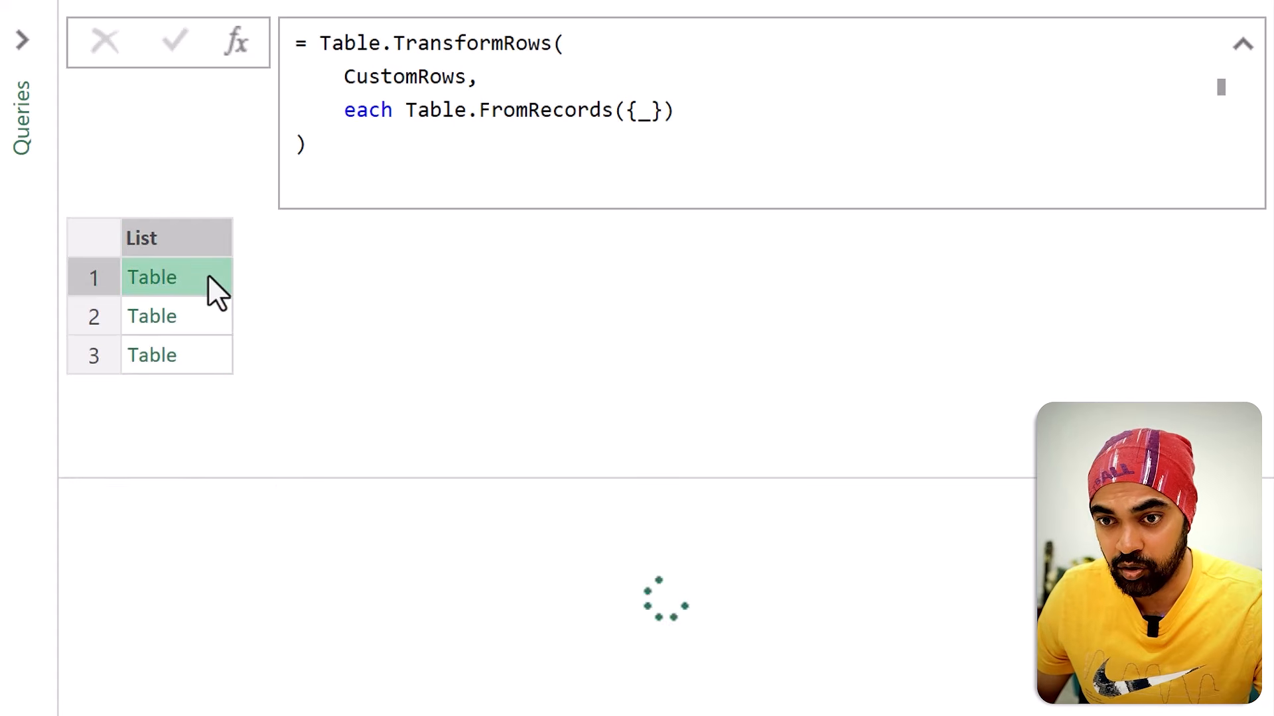
click(203, 314)
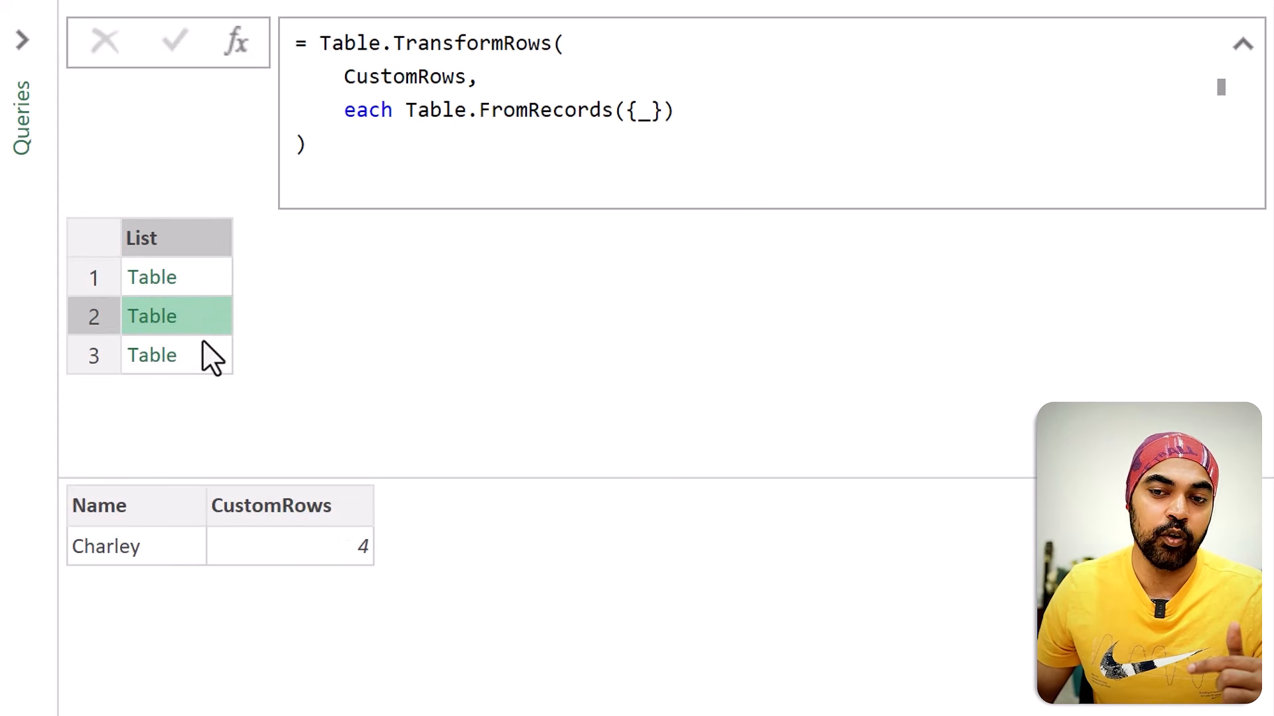
click(199, 287)
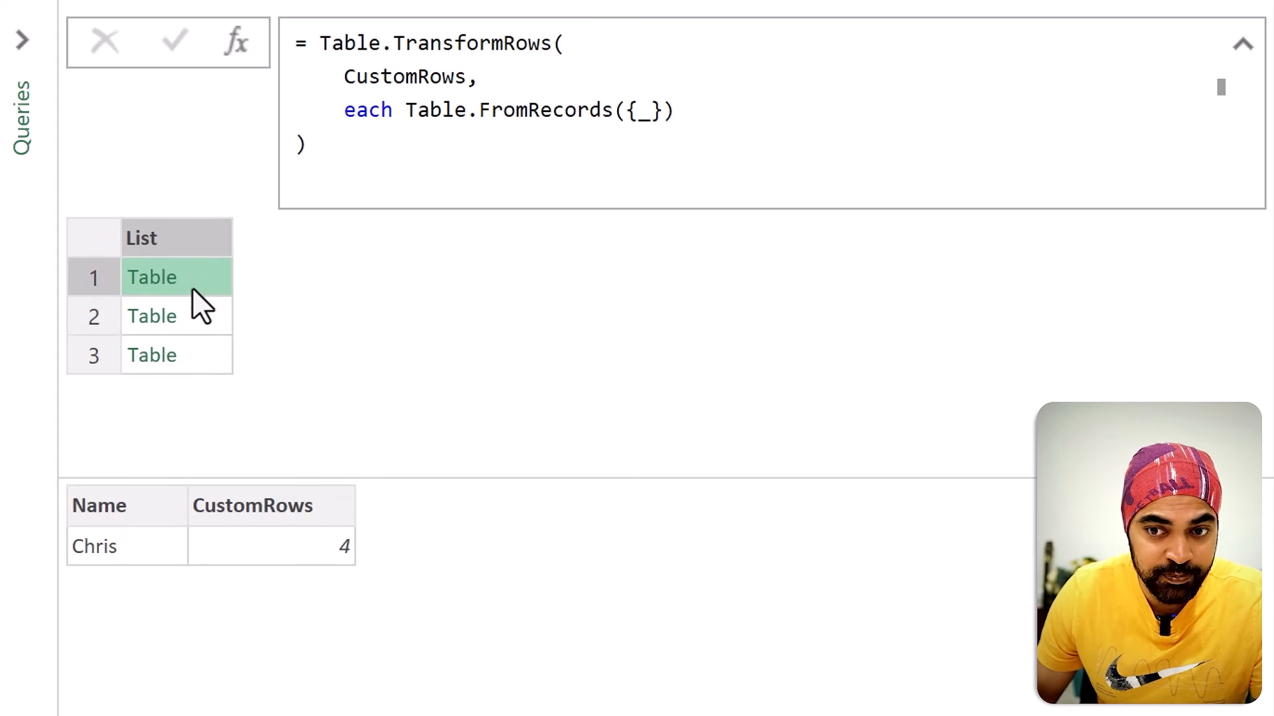
click(192, 313)
click(191, 355)
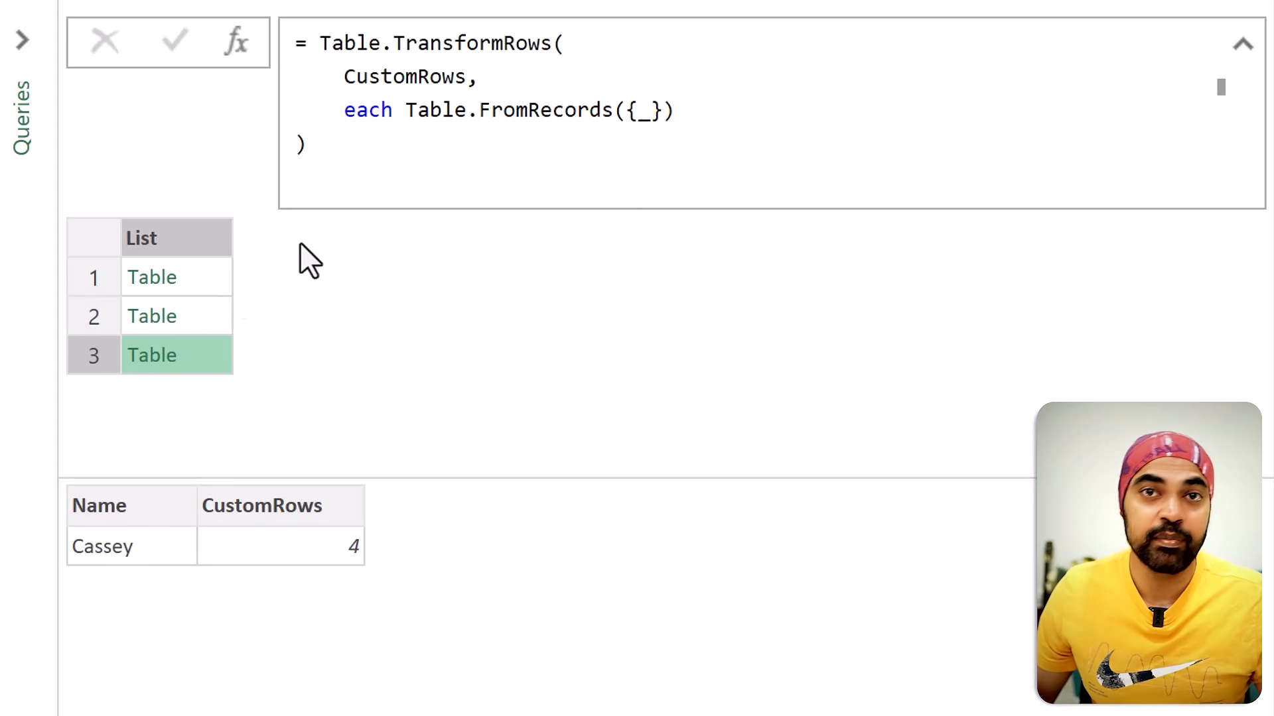
Step: Wrap Table.FromRecords({_}) in Table.Repeat and enter 2 as the repeat count
click(403, 110)
text(Table.Repear)
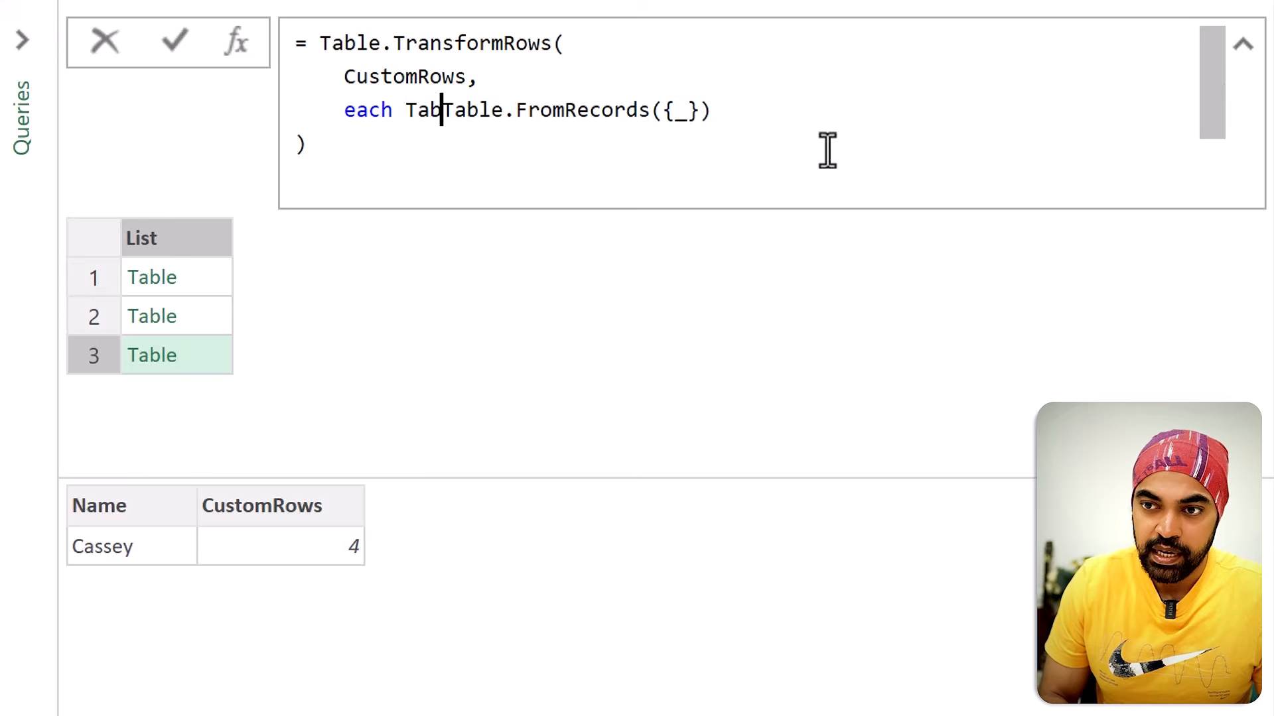
key(BackSpace)
text(t)
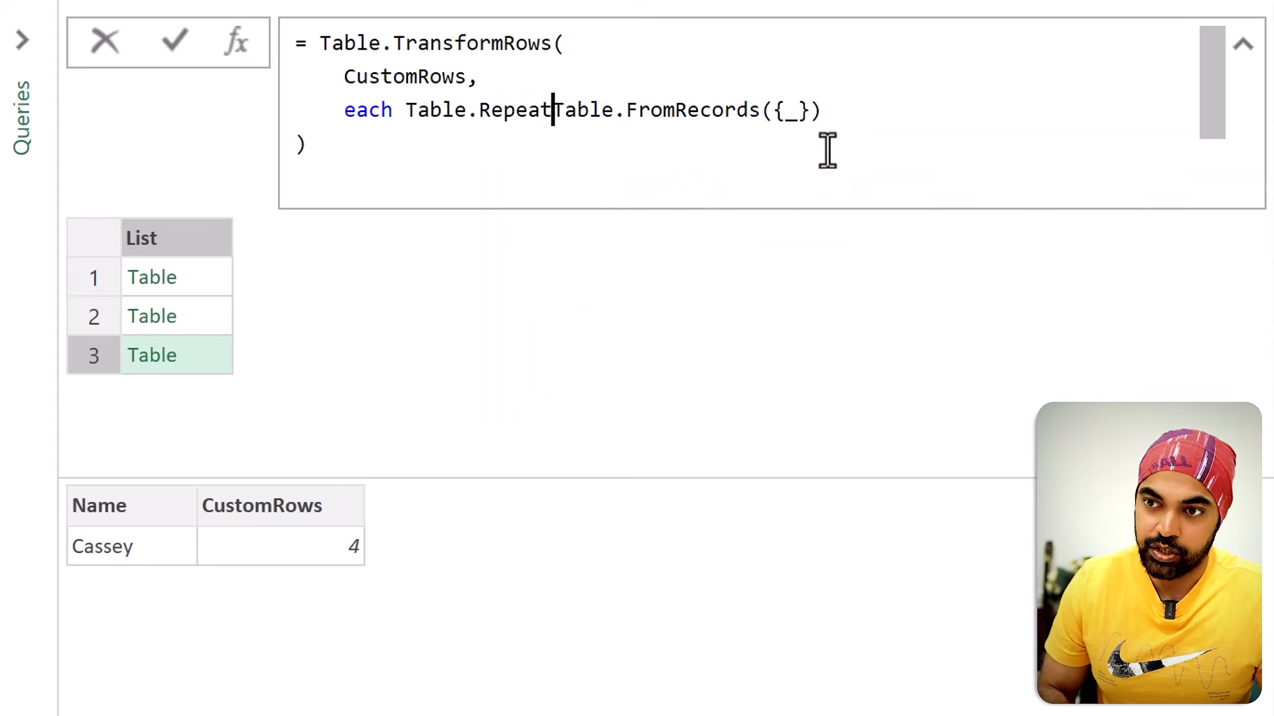
text(()
click(883, 110)
text(, 2)
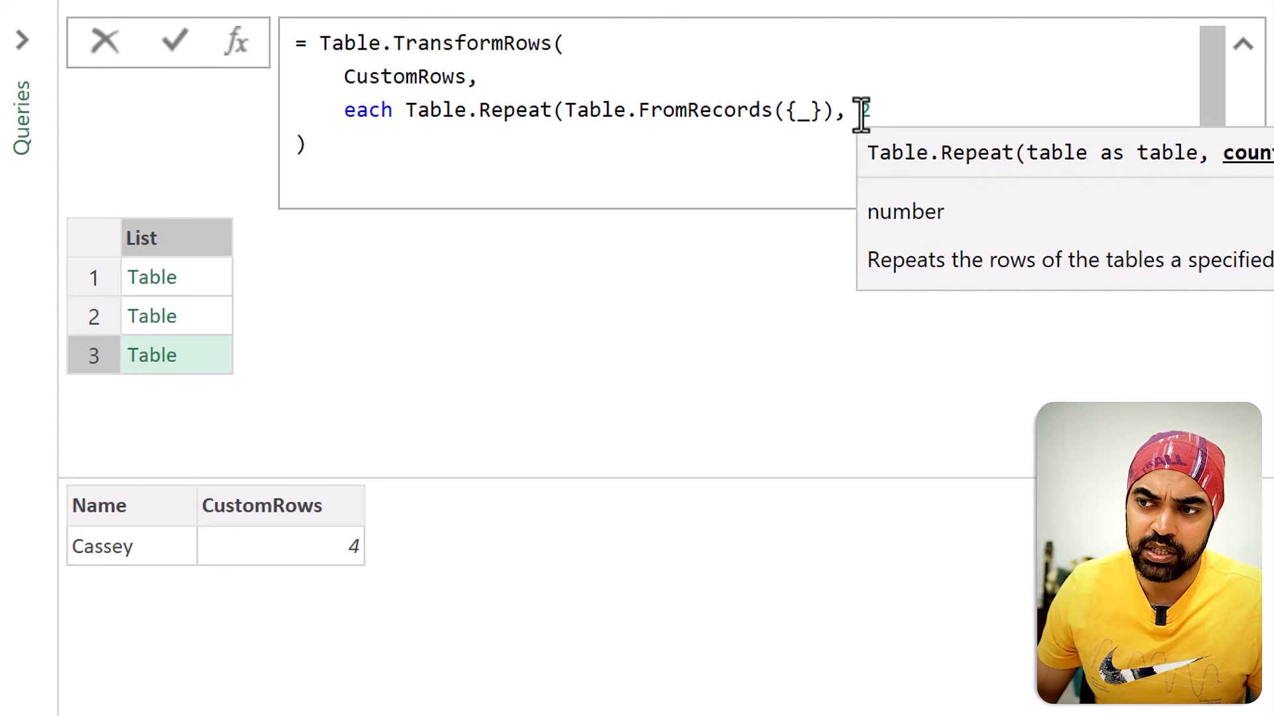
Step: Replace the Table.Repeat count with _[CustomRows], close the parenthesis, and apply the formula
double_click(865, 109)
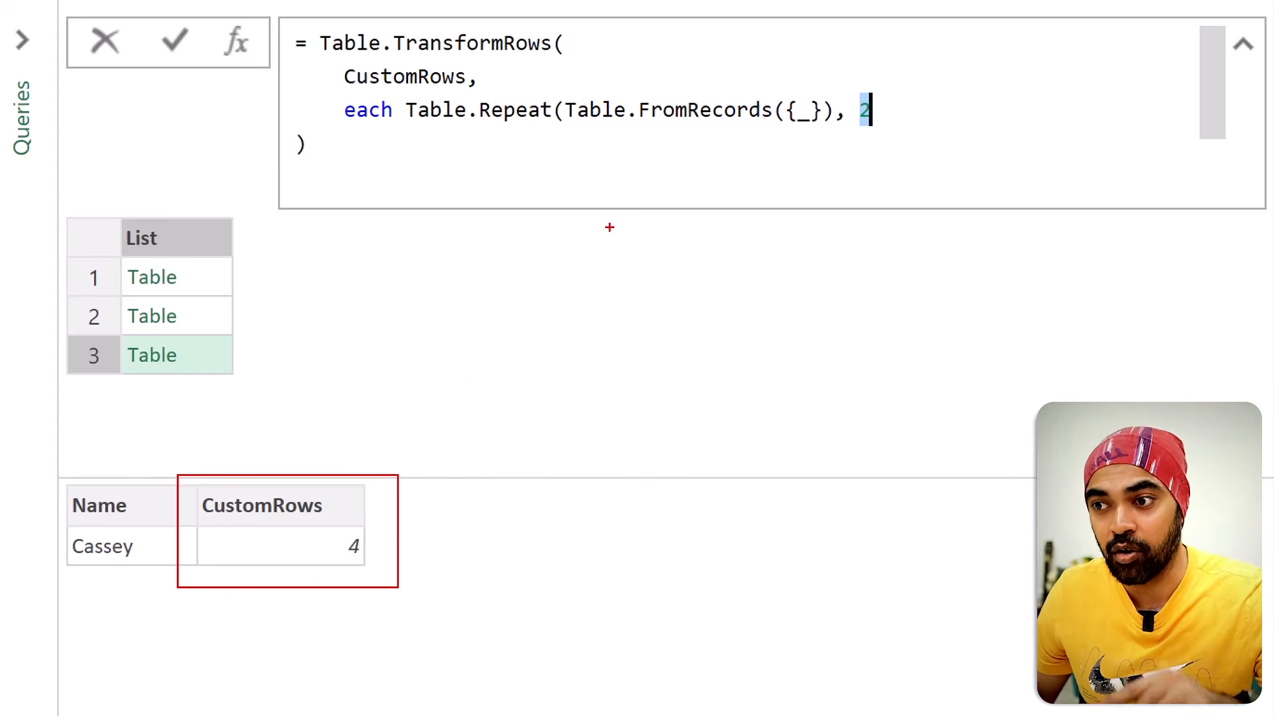
mouse_move(810, 164)
mouse_down()
mouse_move(811, 129)
mouse_move(822, 146)
mouse_up()
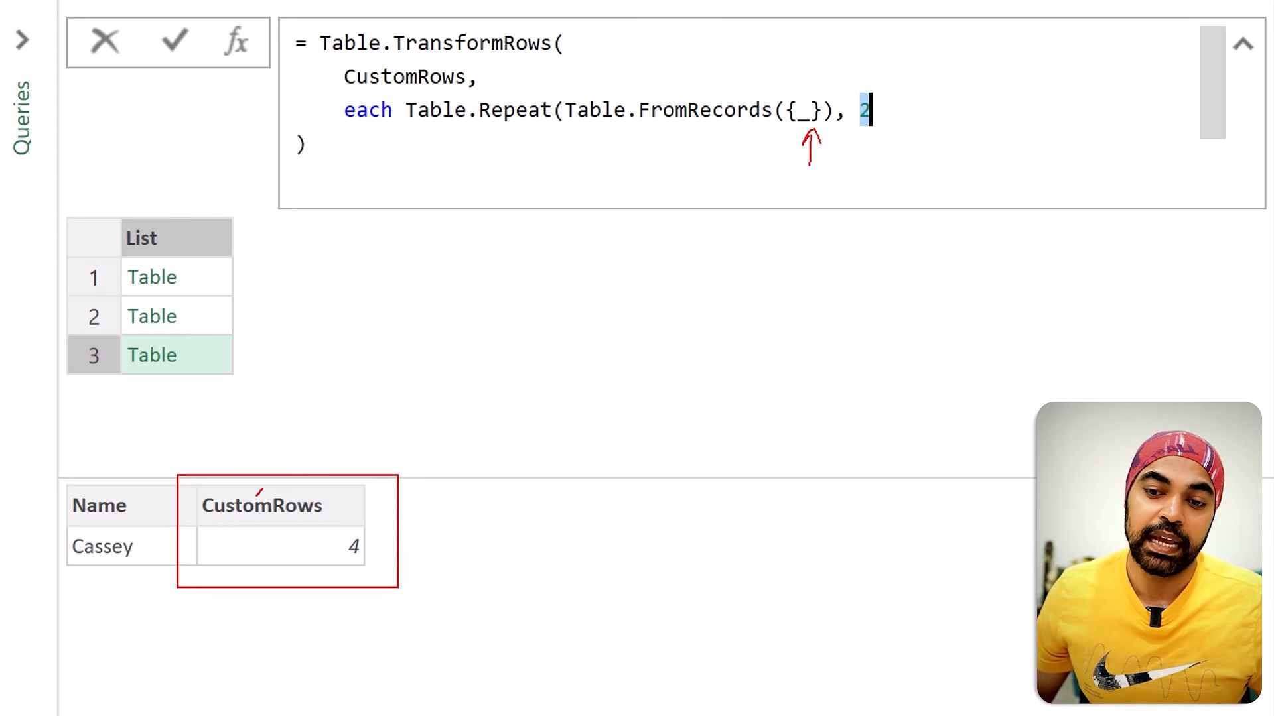
drag(260, 491, 311, 440)
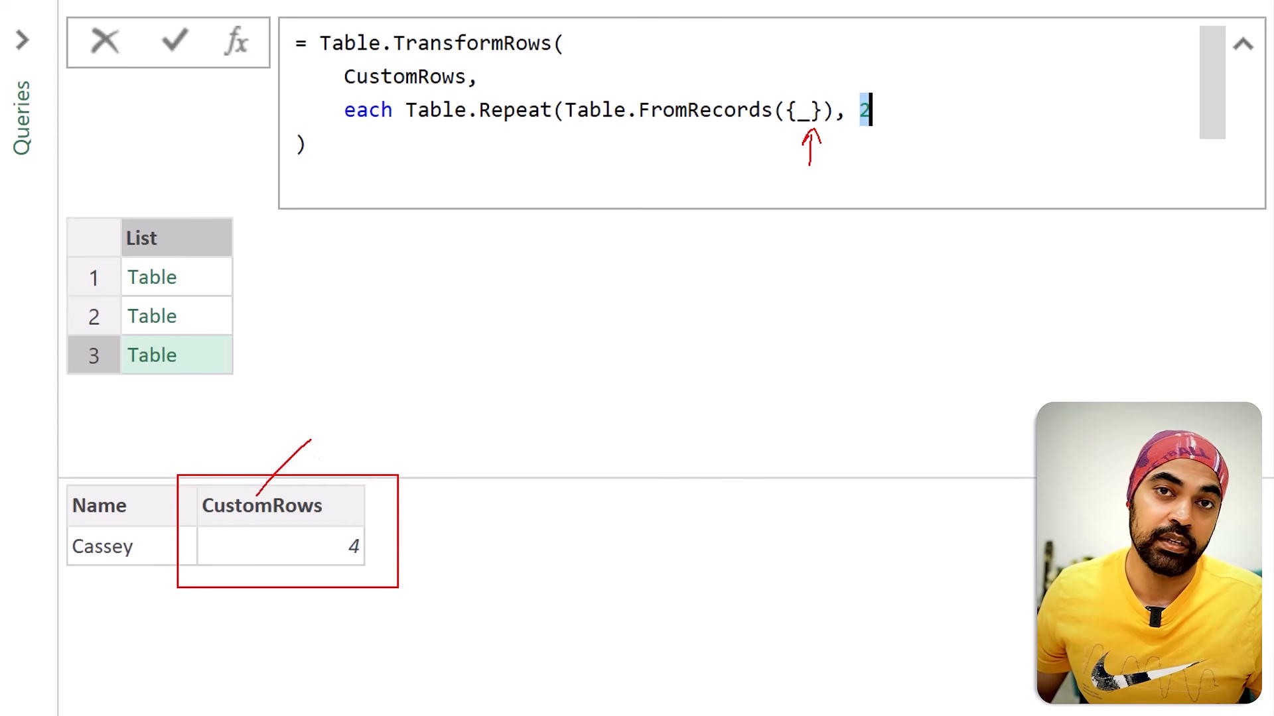
key(Escape)
click(925, 108)
key(BackSpace)
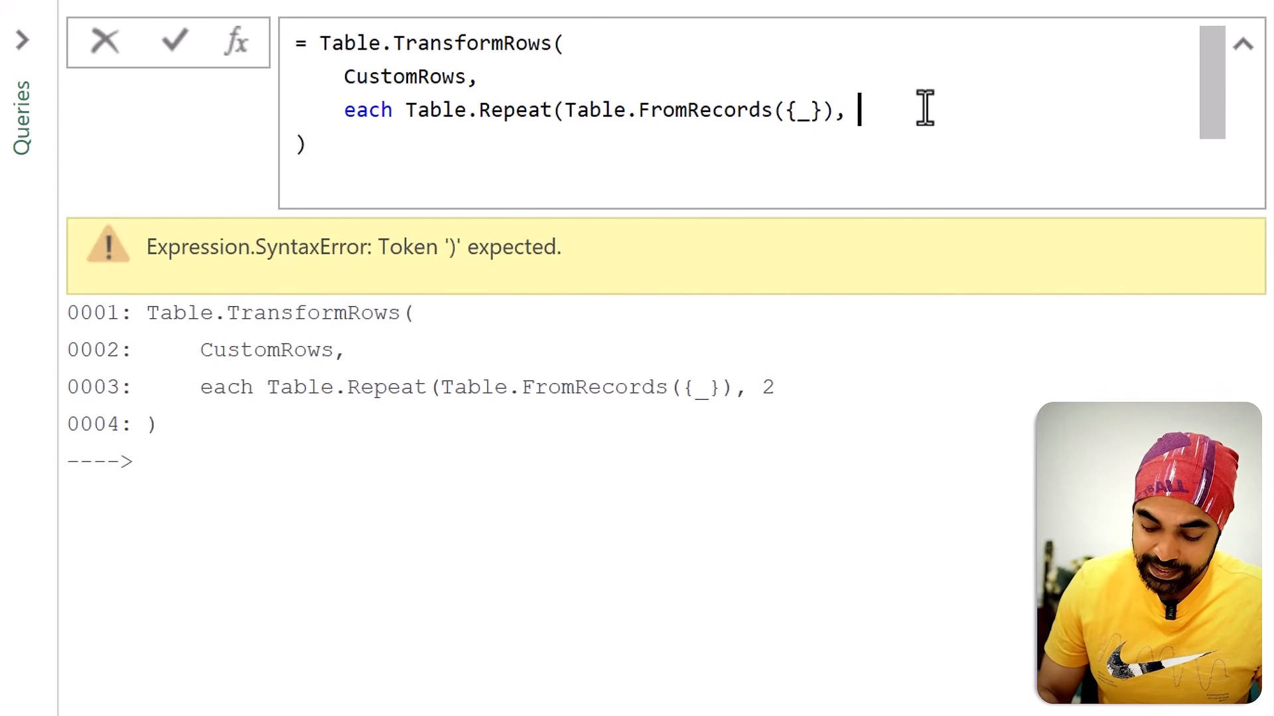
text(_[)
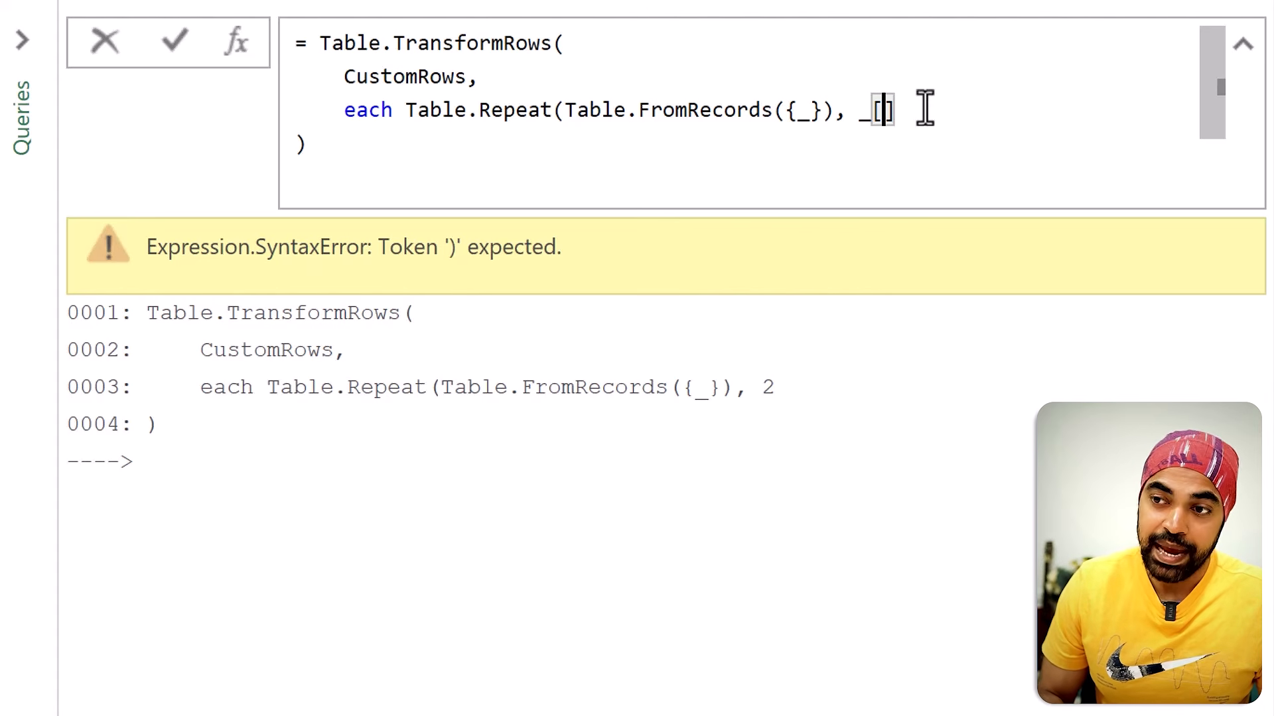
text(CustomRows)
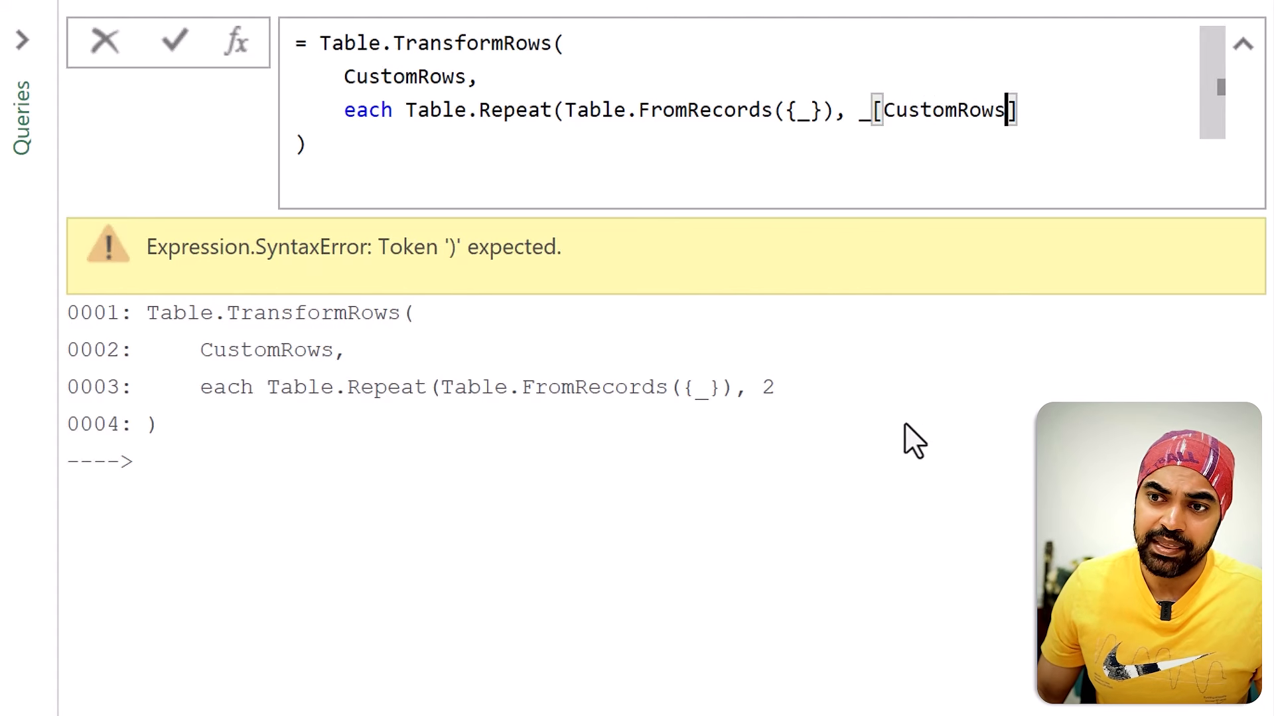
click(1050, 118)
text())
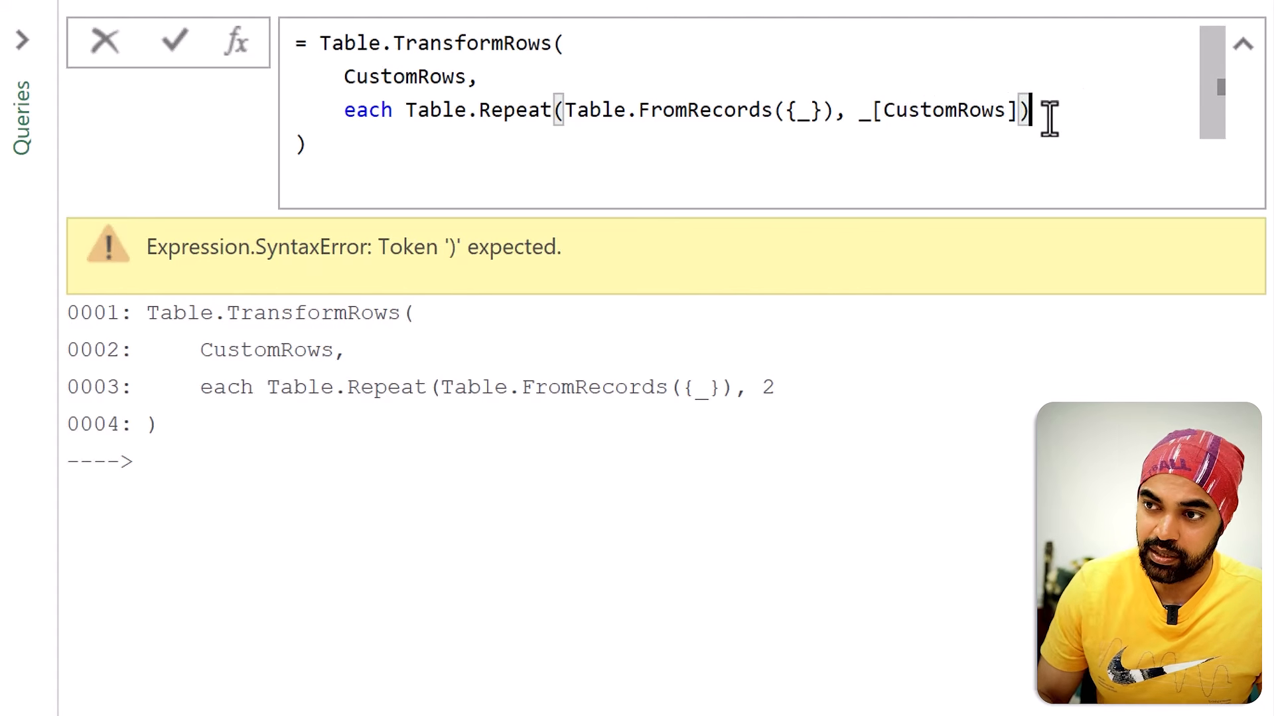
key(Return)
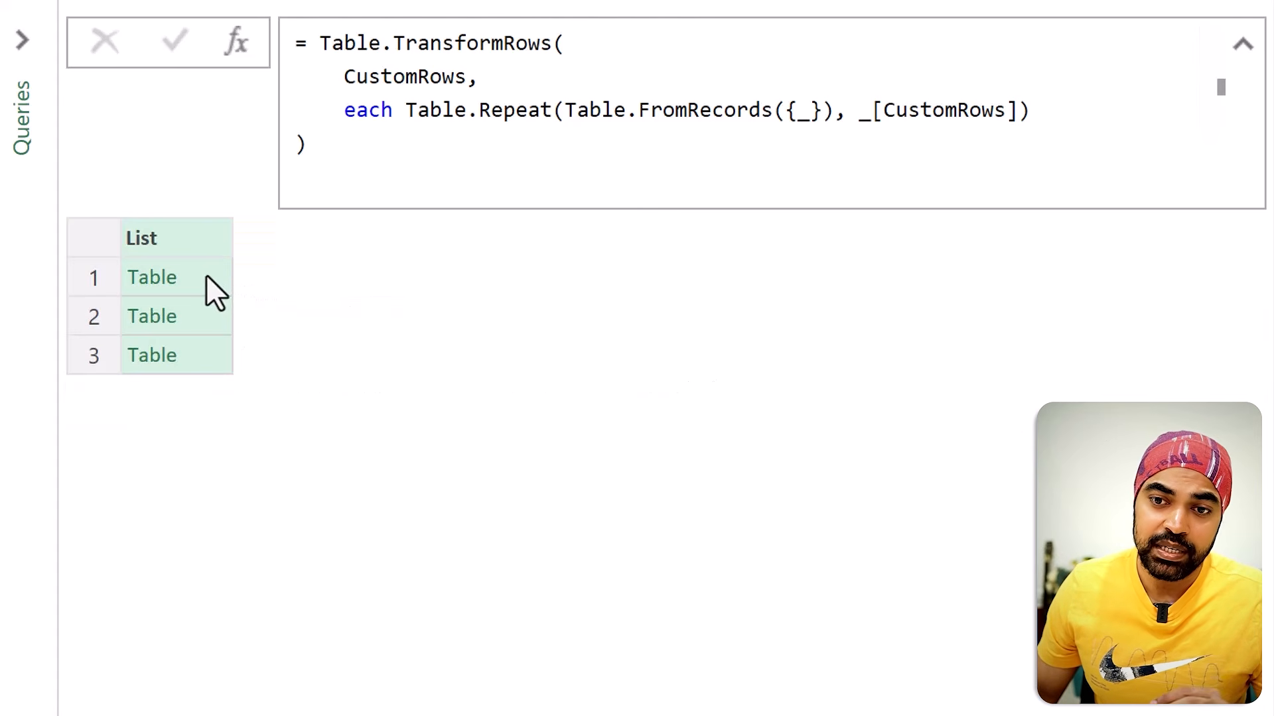
Step: Preview the three nested tables to check how many times each name's row repeats
click(205, 276)
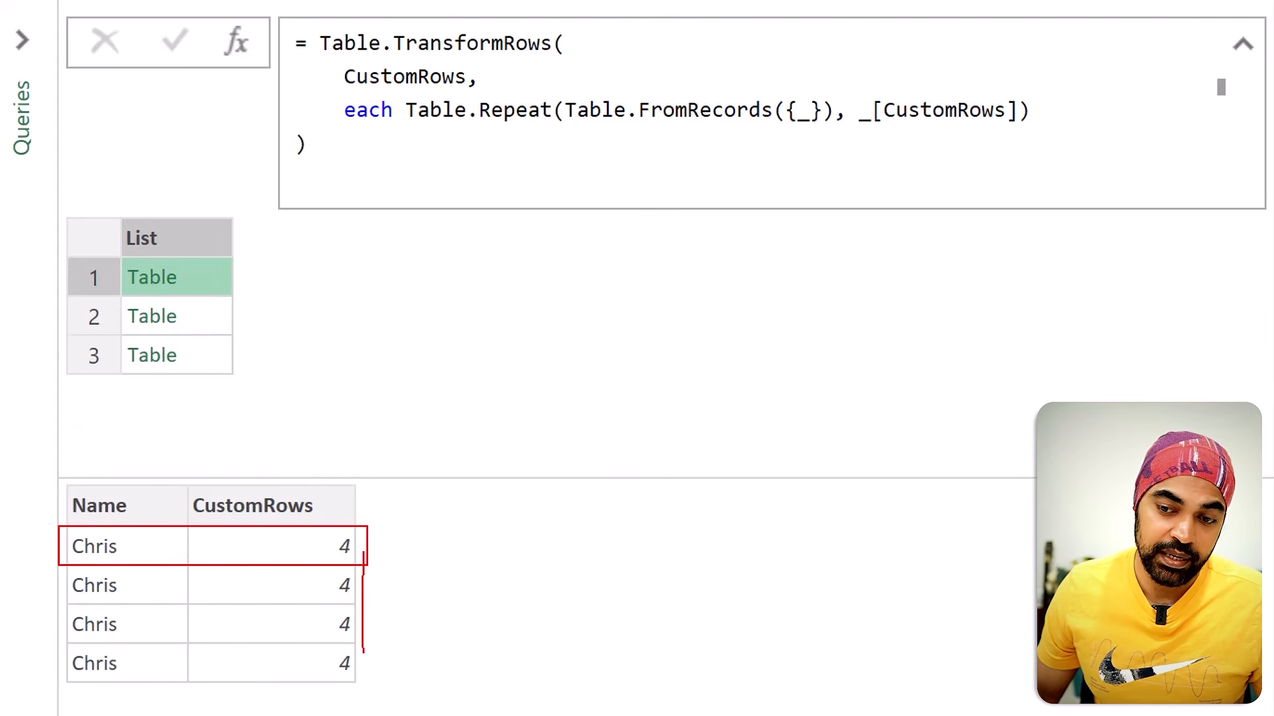
click(188, 317)
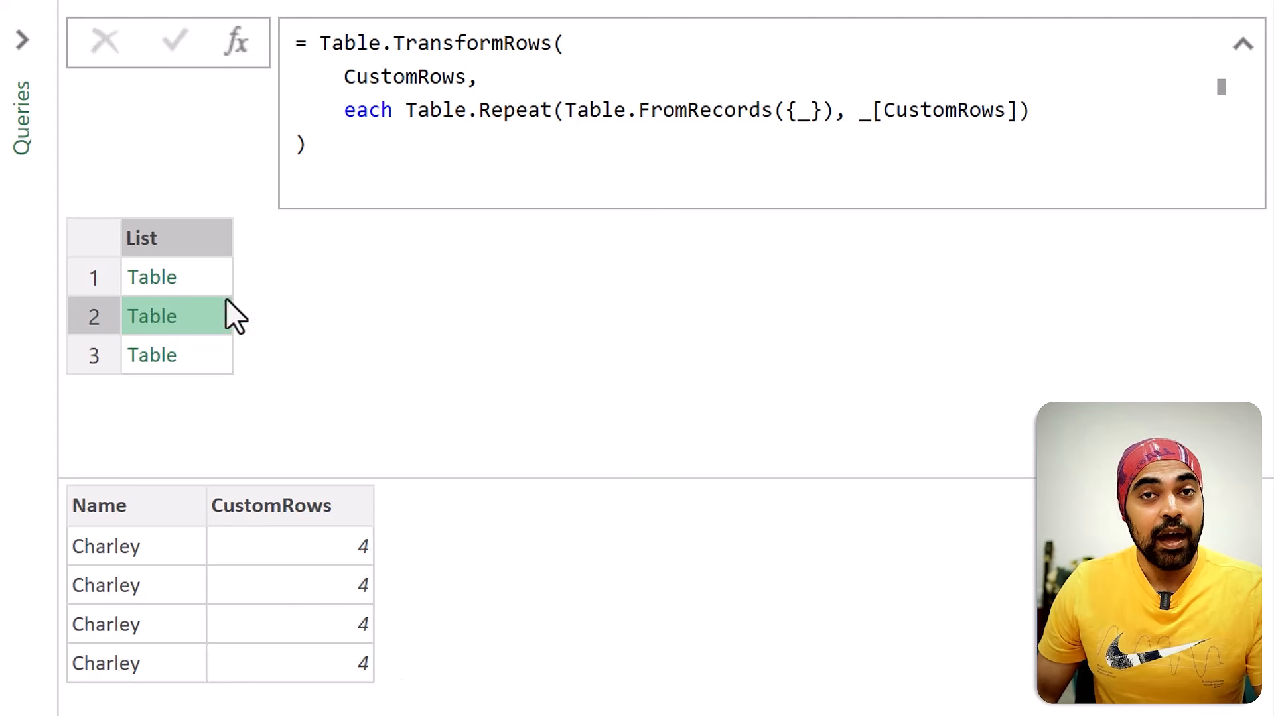
click(212, 280)
click(210, 317)
click(208, 364)
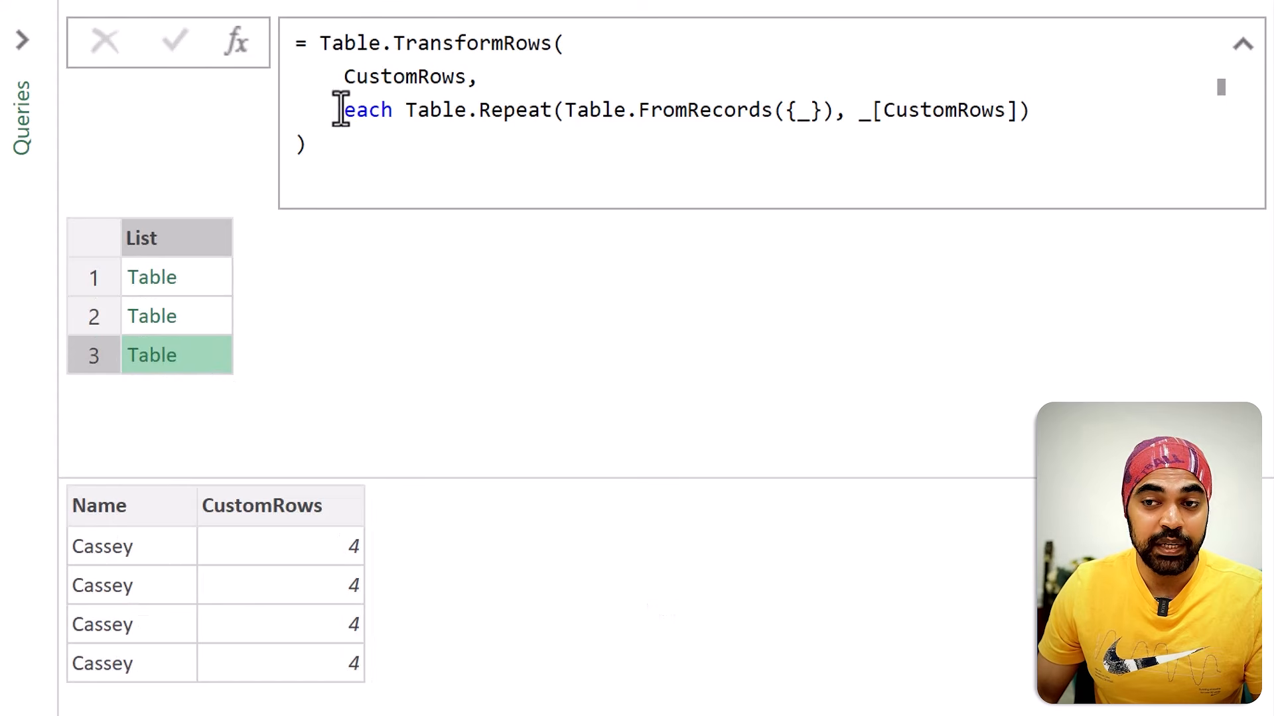
Step: Wrap the Table.TransformRows expression in Table.Combine, close the parenthesis, and apply the formula
click(319, 43)
text(Table.Combine)
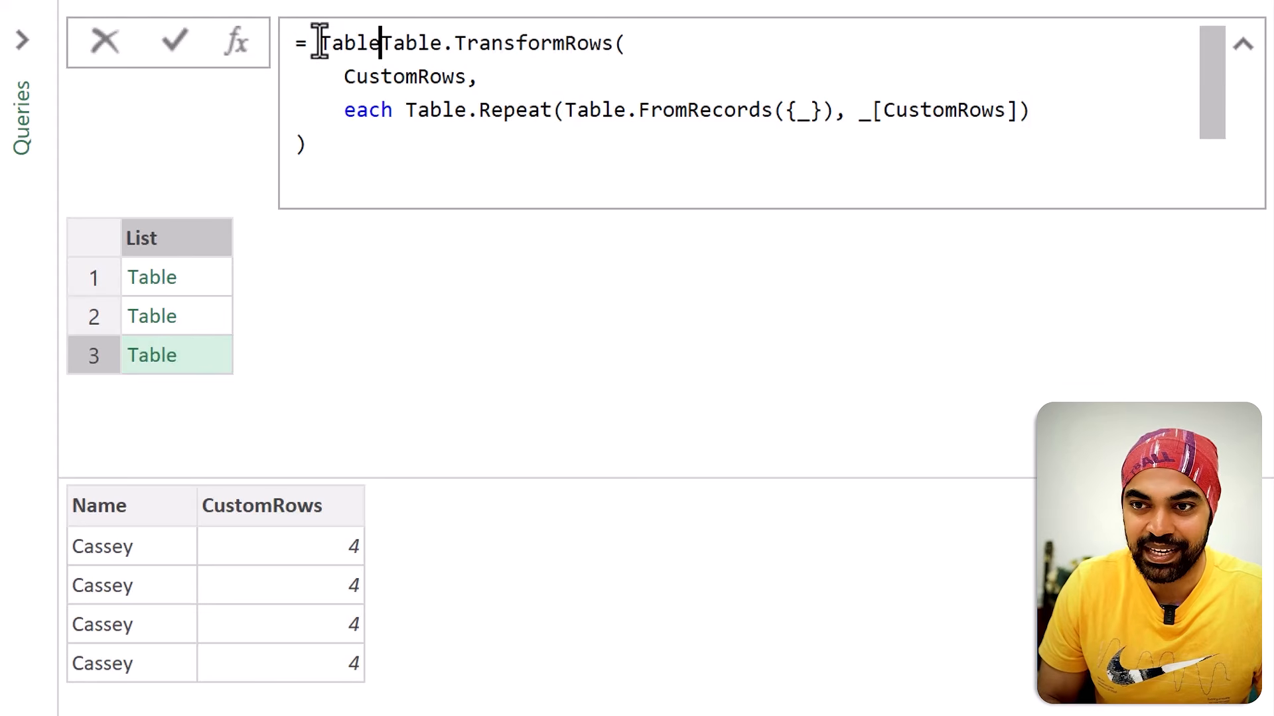
text(()
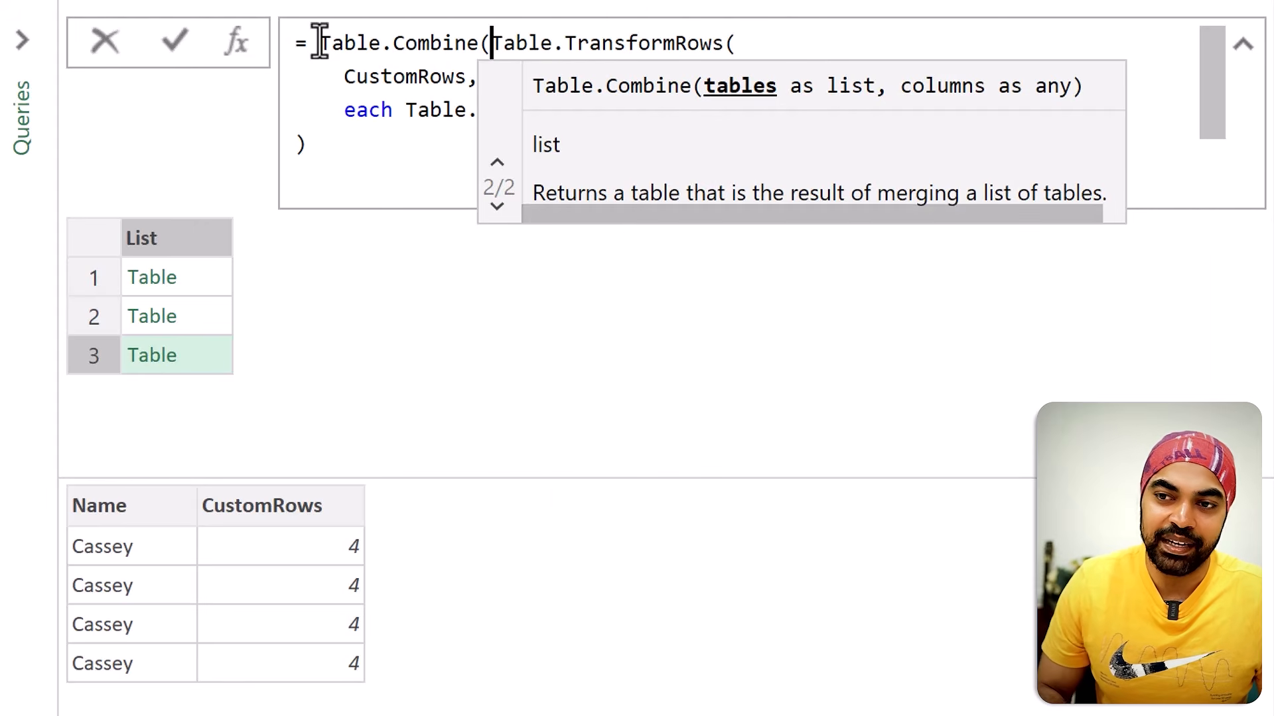
key(Down)
key(Down)
key(Down)
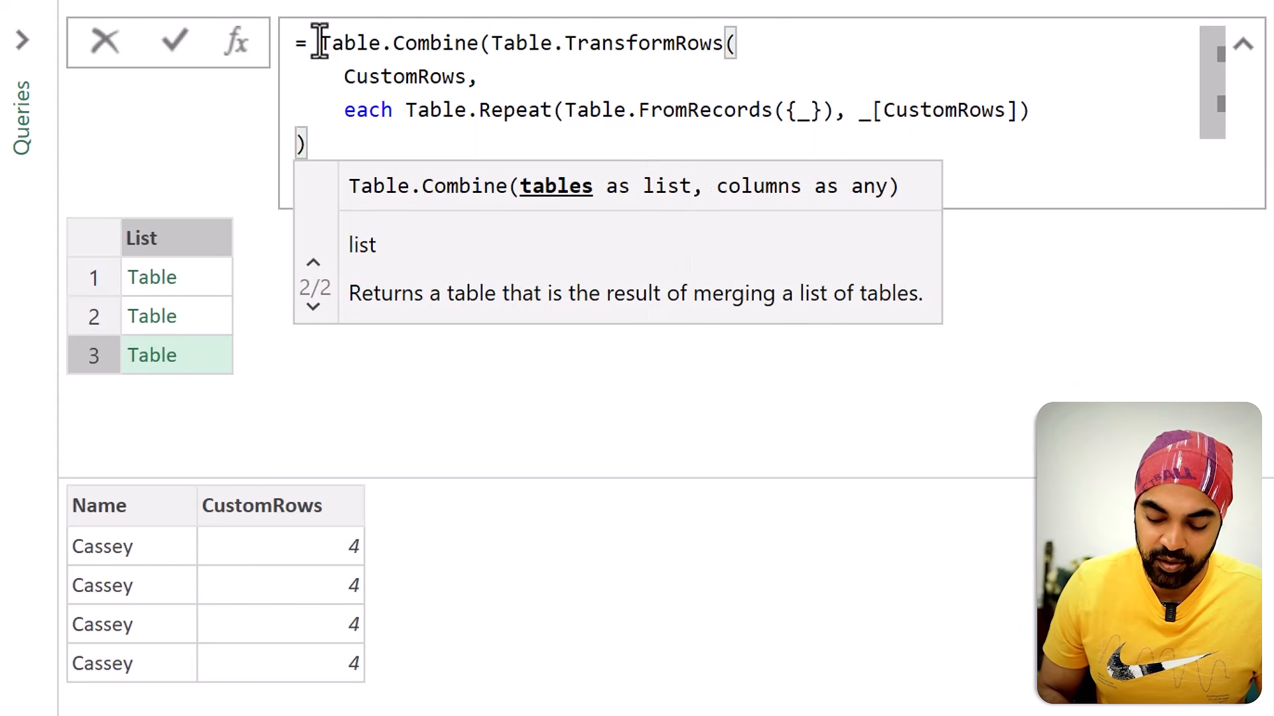
text())
key(Return)
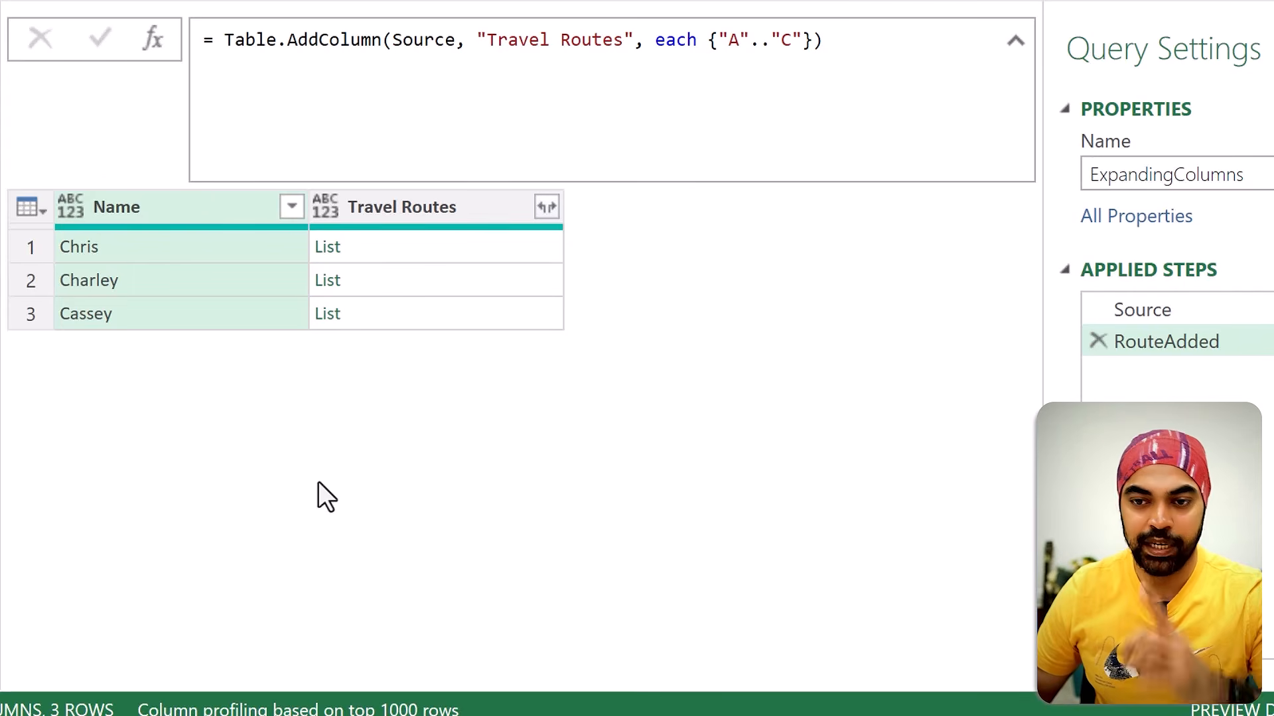
Step: Preview each Name value and each nested list in the Travel Routes column of the ExpandingColumns query
click(160, 253)
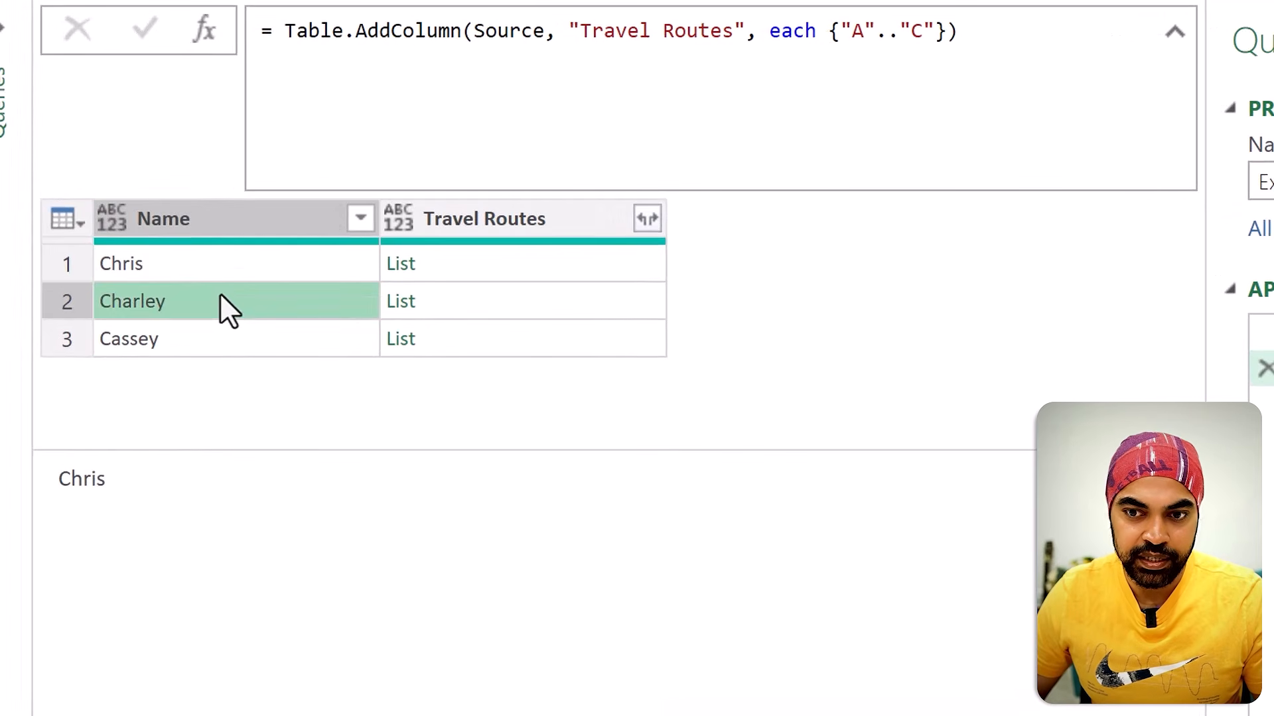
click(221, 296)
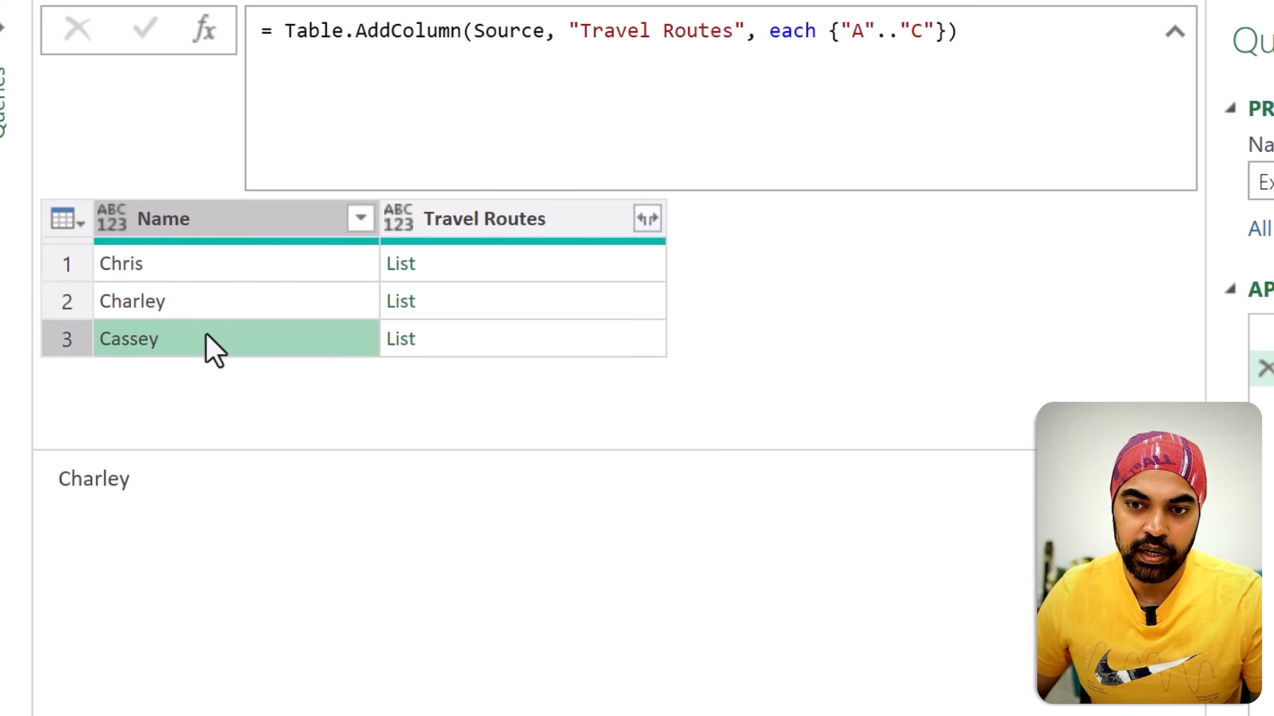
click(205, 333)
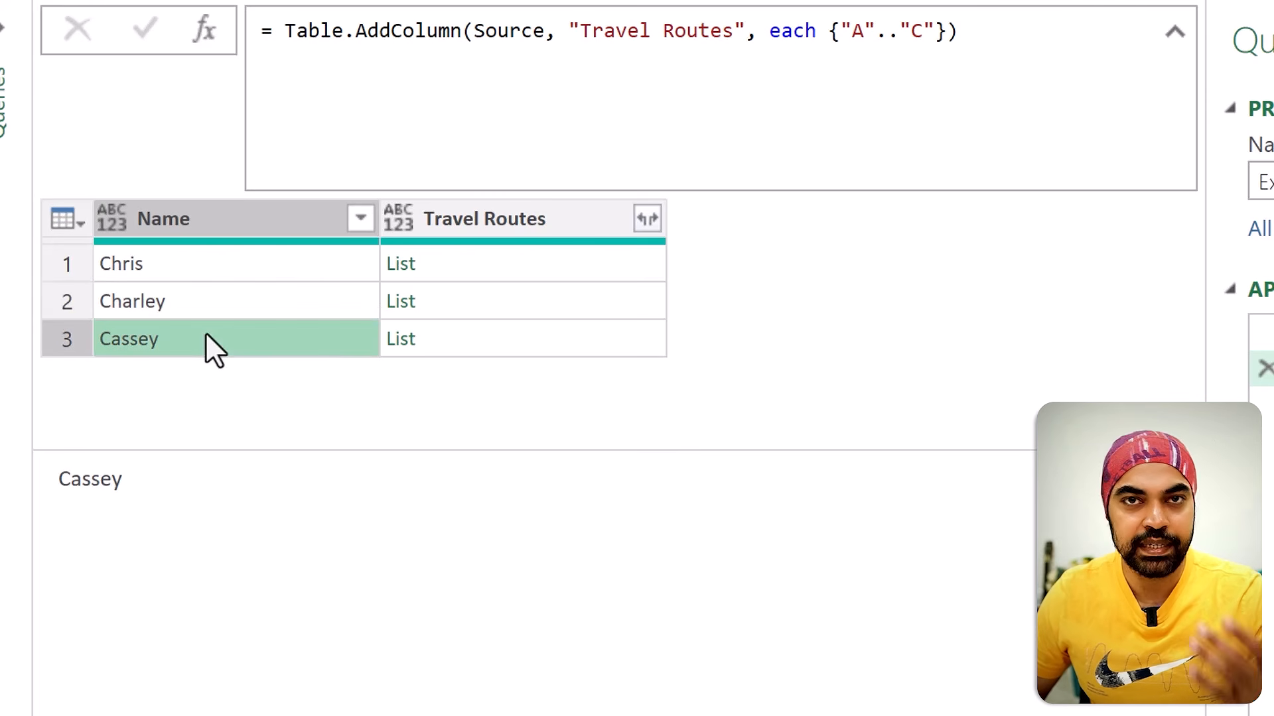
click(516, 271)
click(496, 309)
click(493, 339)
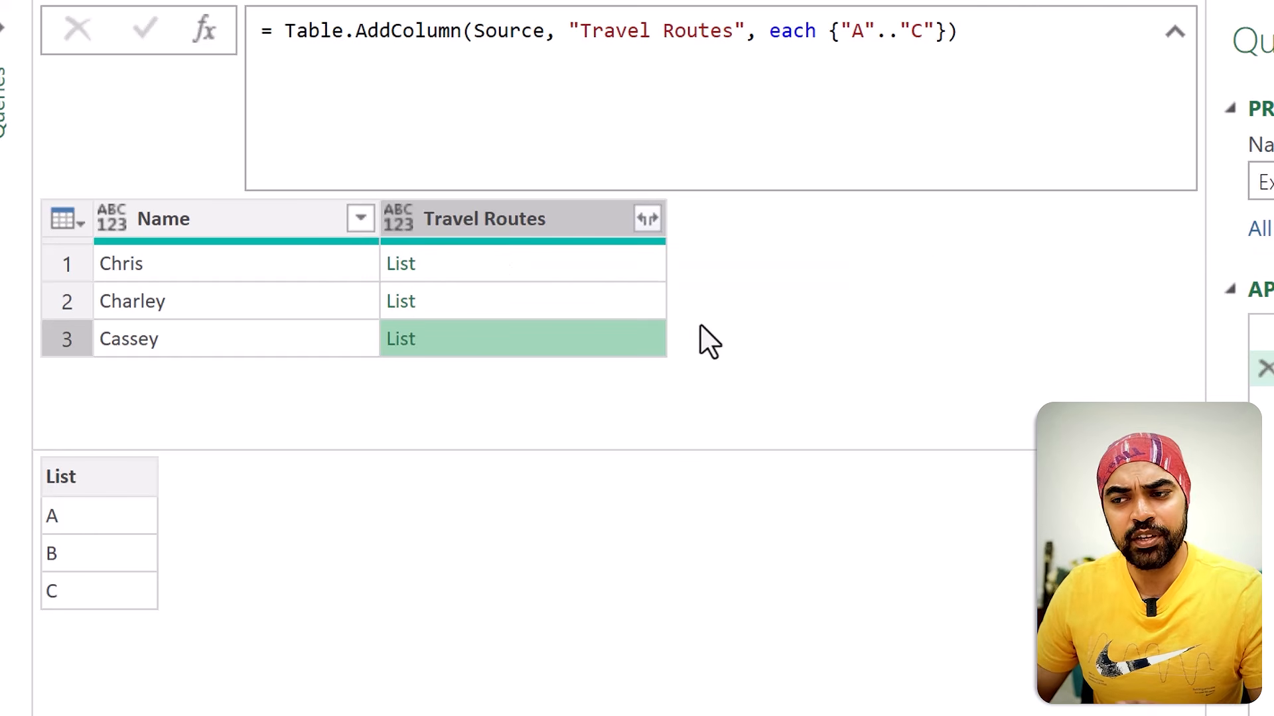
Step: Extract the values of the Travel Routes lists into text, using Comma as the delimiter
click(647, 221)
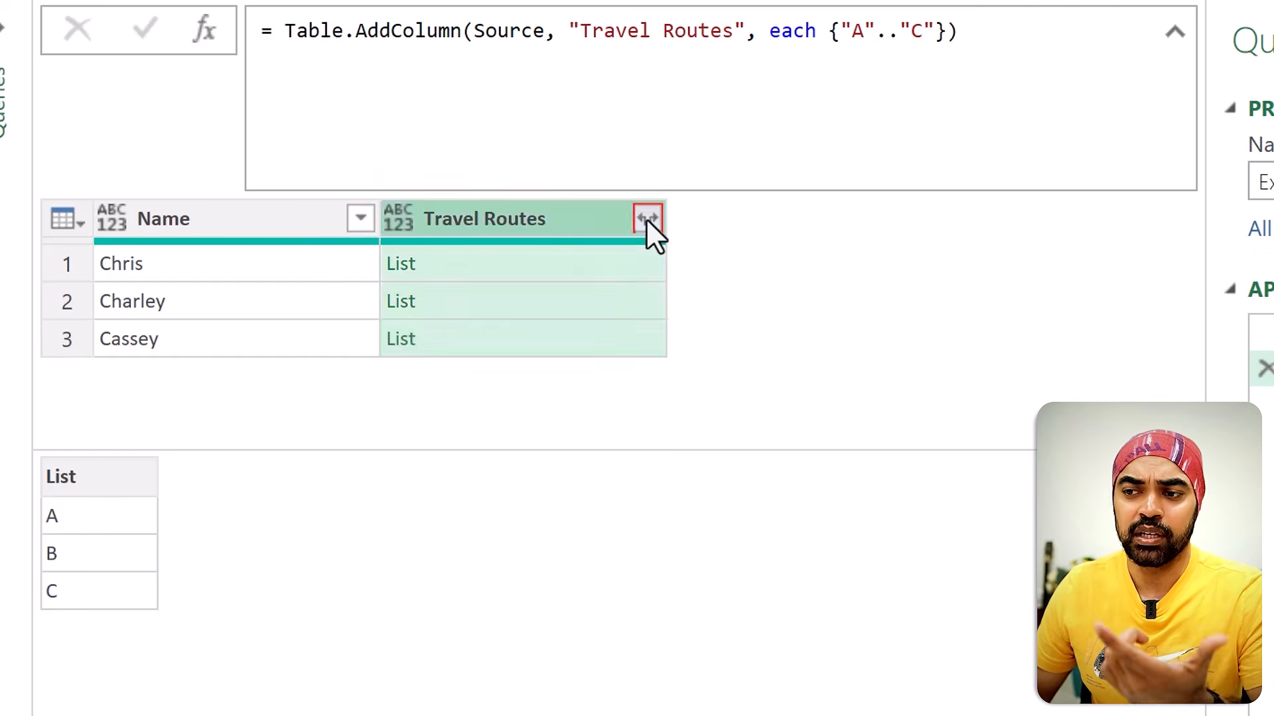
click(646, 218)
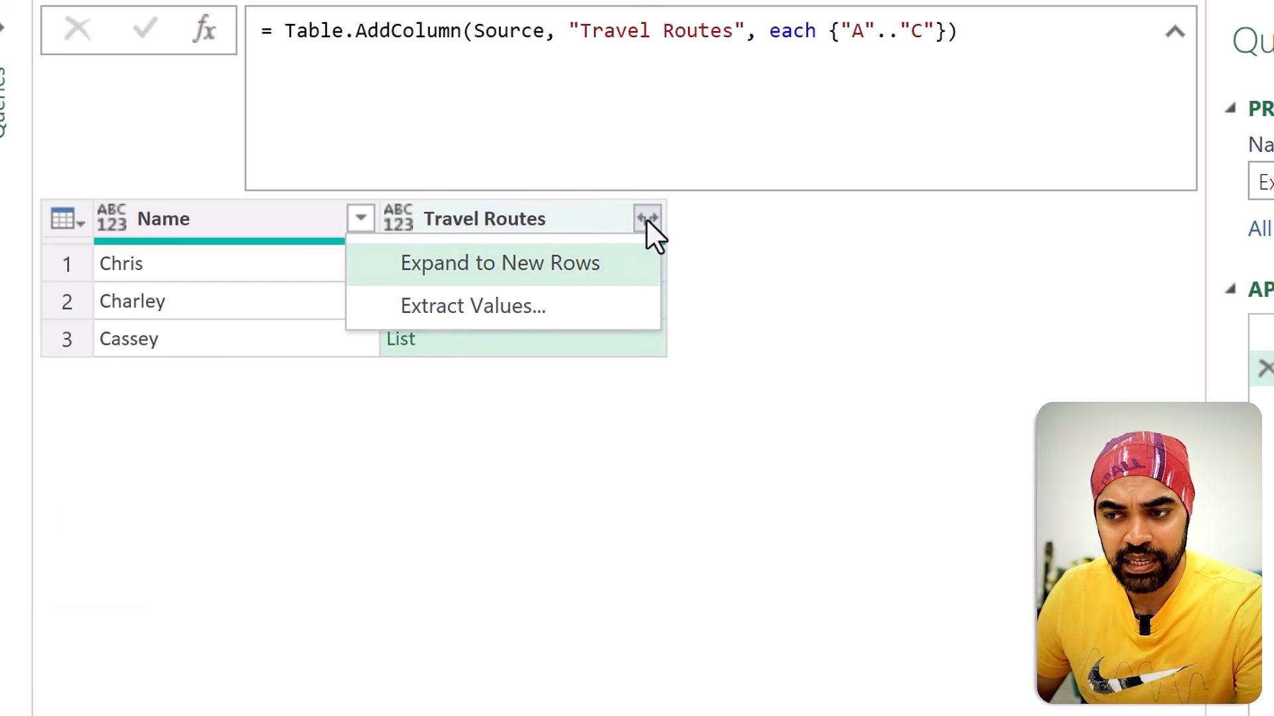
click(531, 306)
click(588, 327)
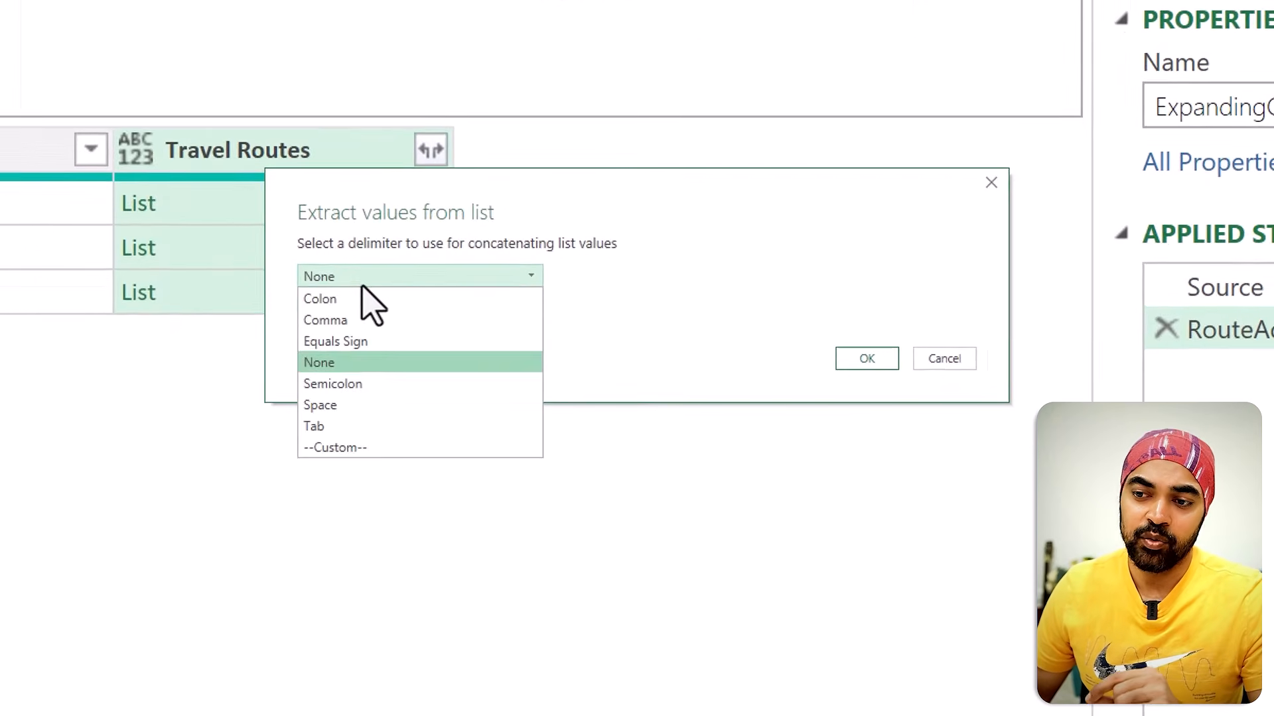
click(350, 324)
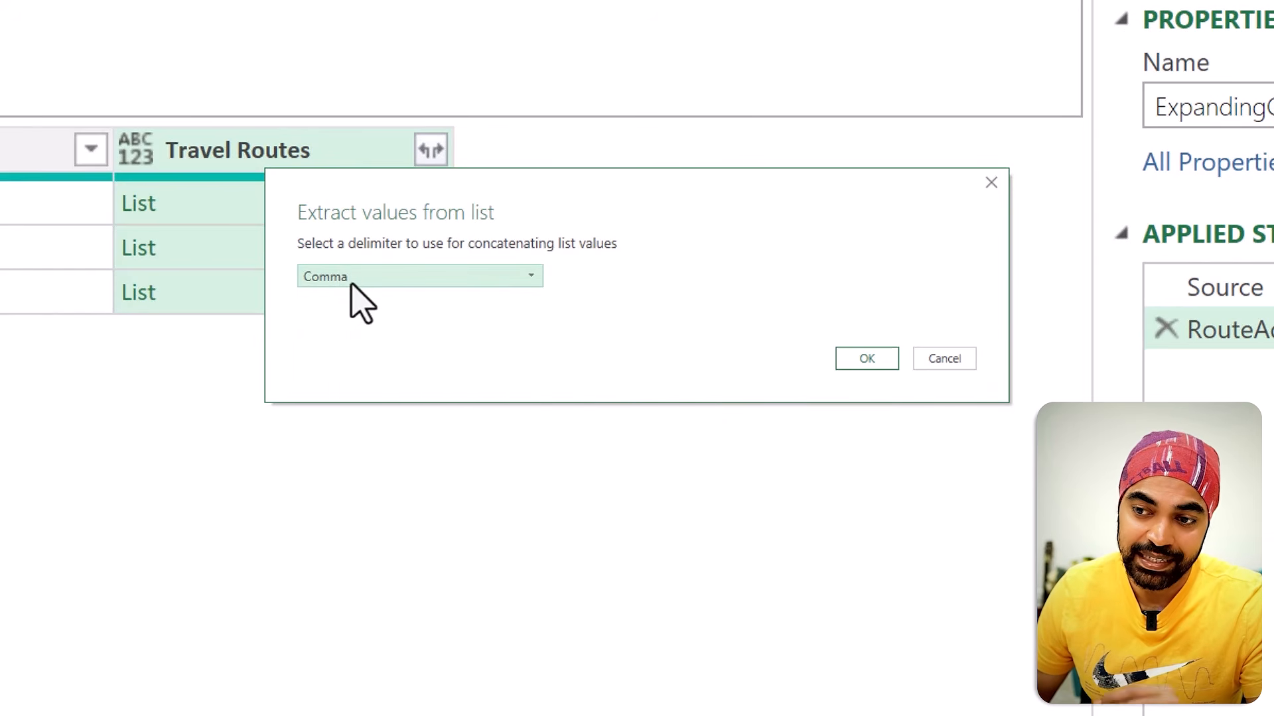
click(870, 368)
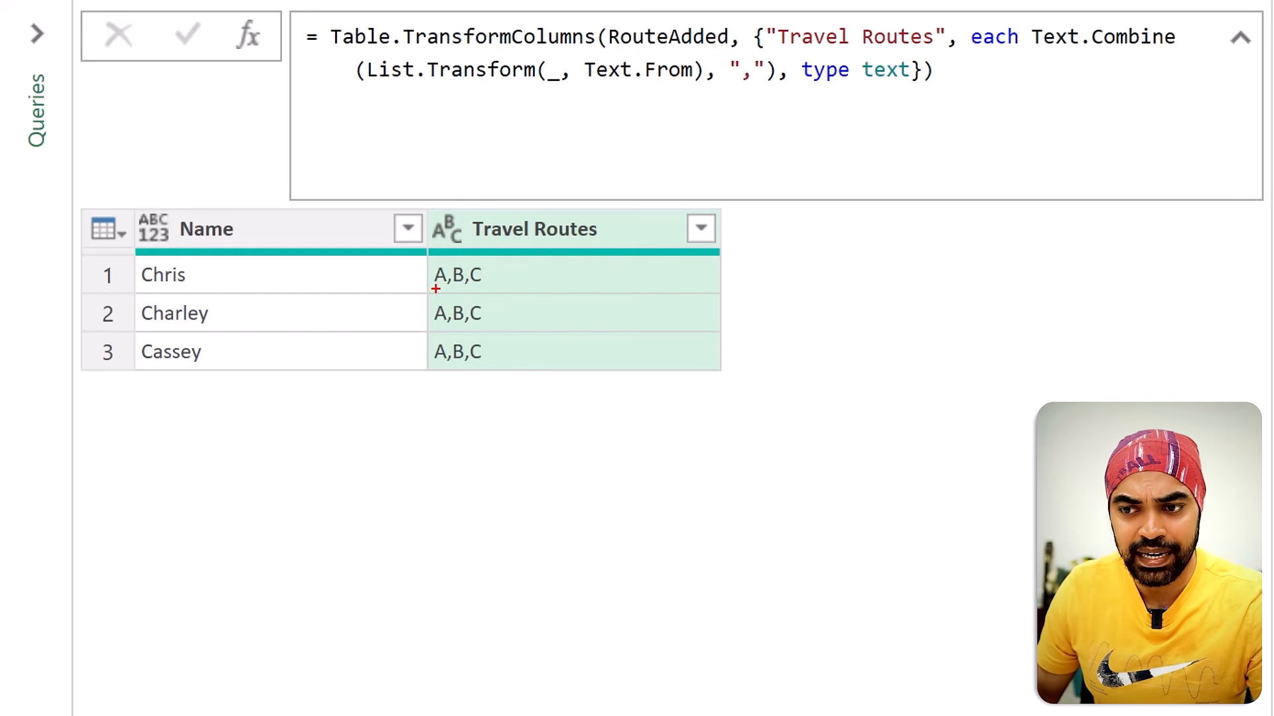
key(Escape)
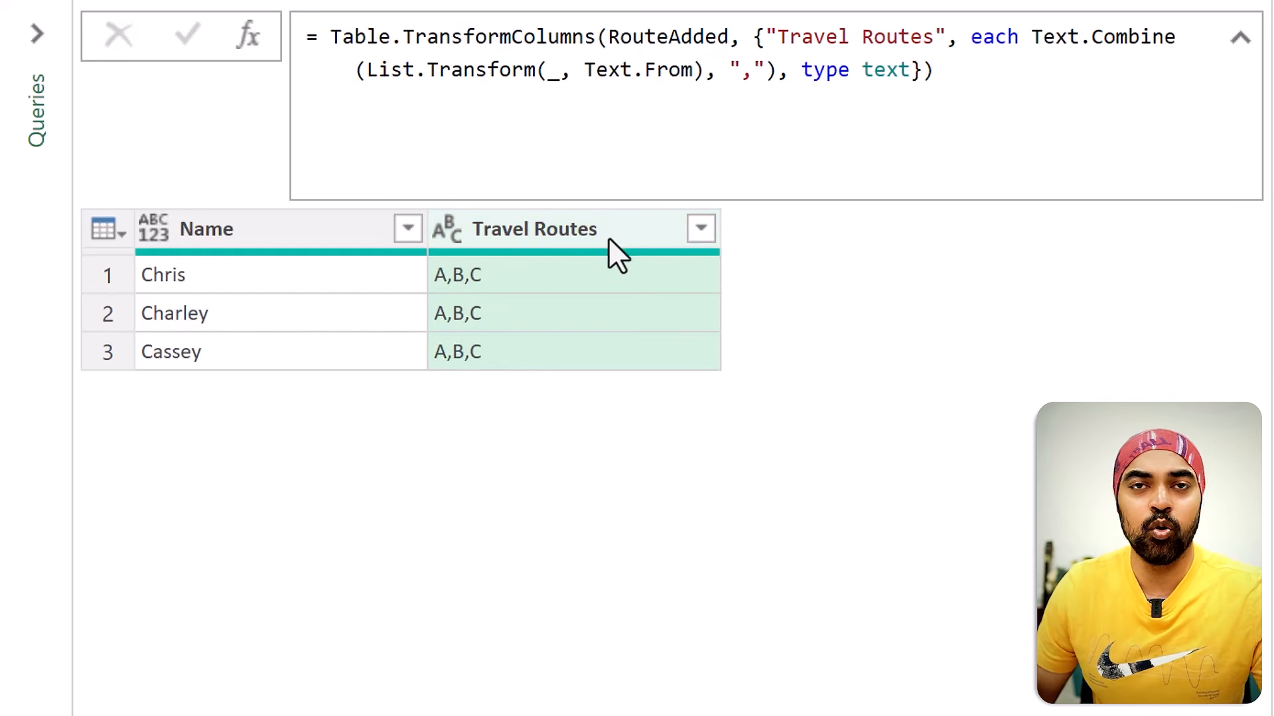
key(ctrl+2)
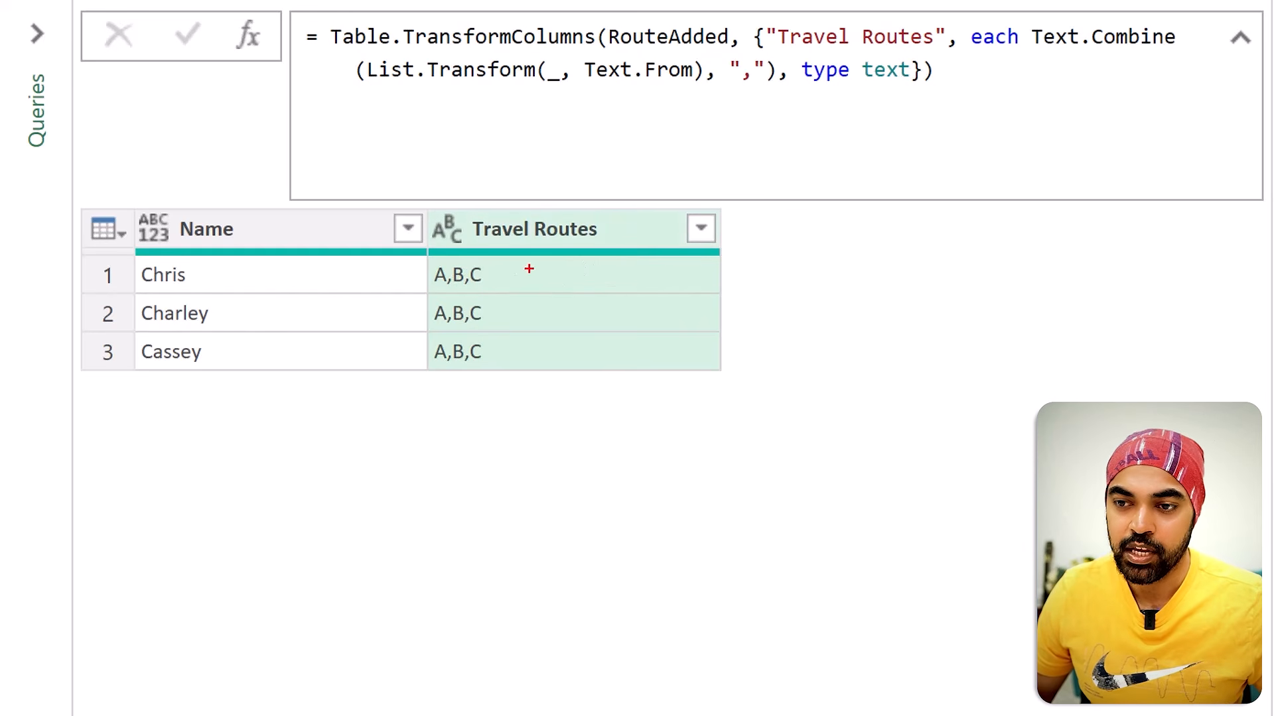
mouse_move(530, 269)
mouse_down()
mouse_move(560, 340)
mouse_move(597, 310)
mouse_up()
drag(796, 282, 804, 330)
mouse_move(997, 288)
mouse_down()
mouse_move(988, 297)
mouse_move(1021, 325)
mouse_up()
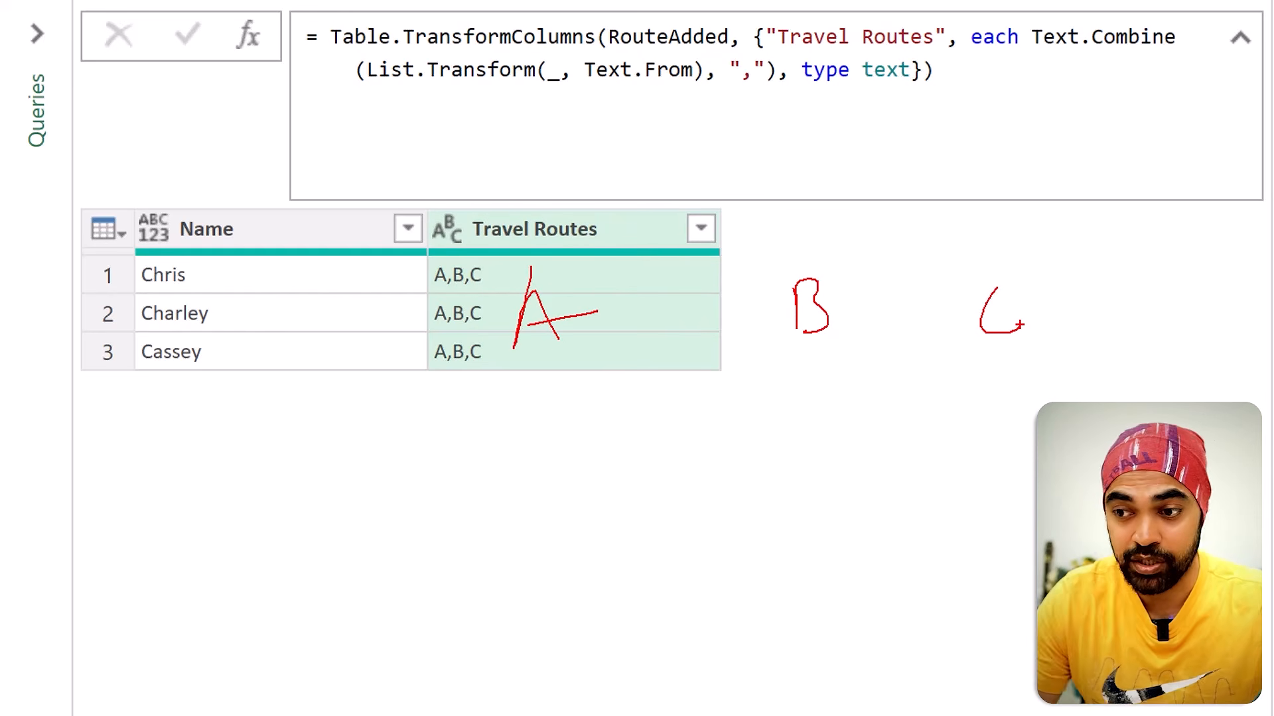
mouse_move(491, 281)
mouse_down()
mouse_move(483, 298)
mouse_move(508, 287)
mouse_up()
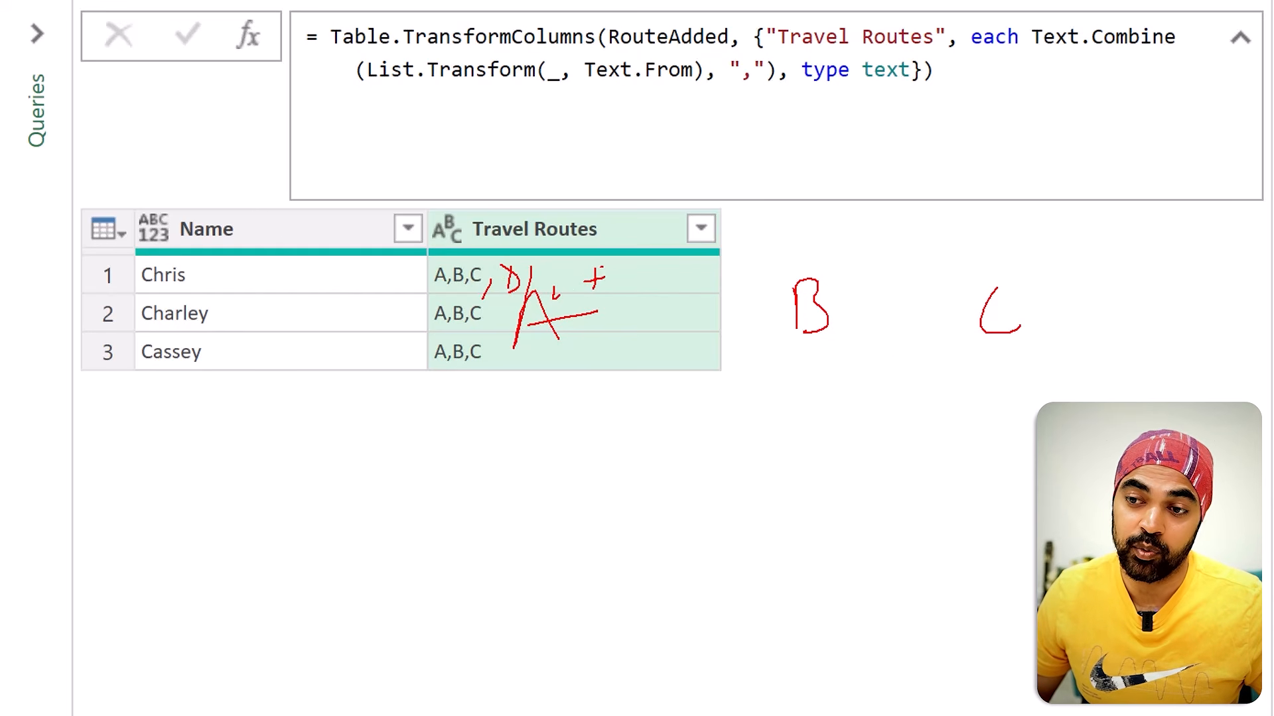
drag(885, 359, 1145, 364)
drag(1102, 346, 1115, 379)
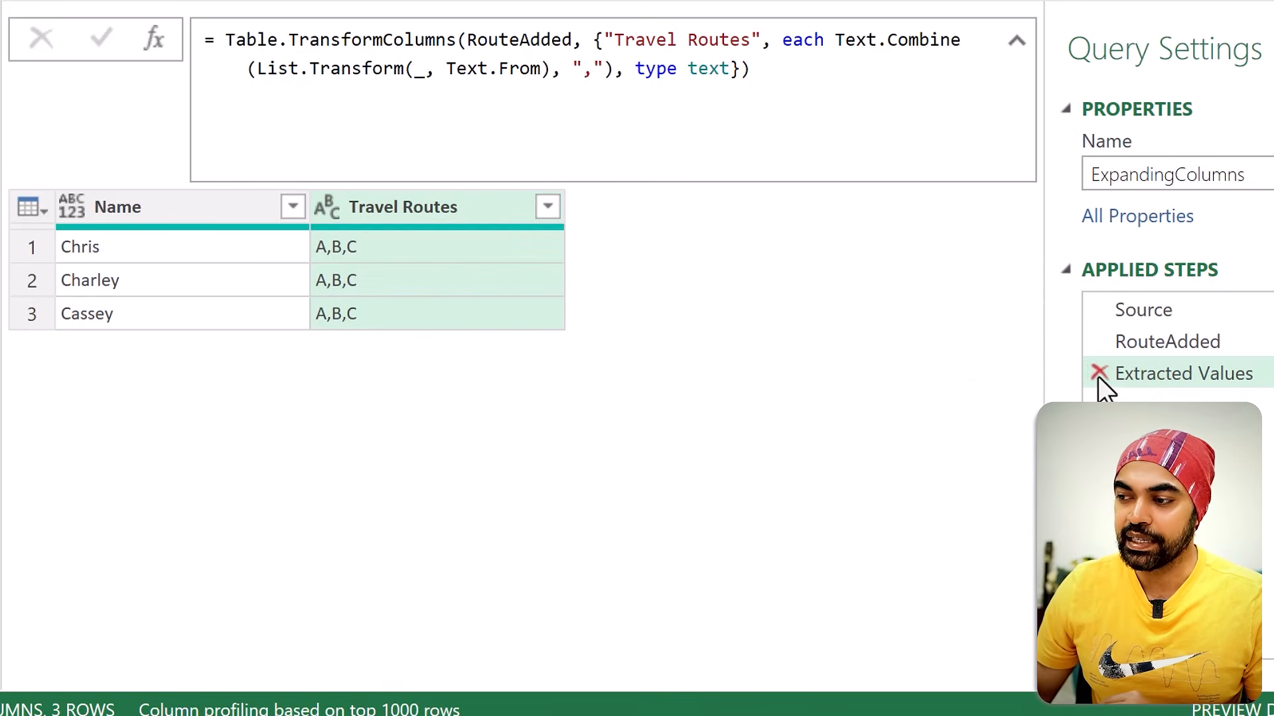
Step: Delete the Extracted Values step from the query's applied steps
click(1098, 374)
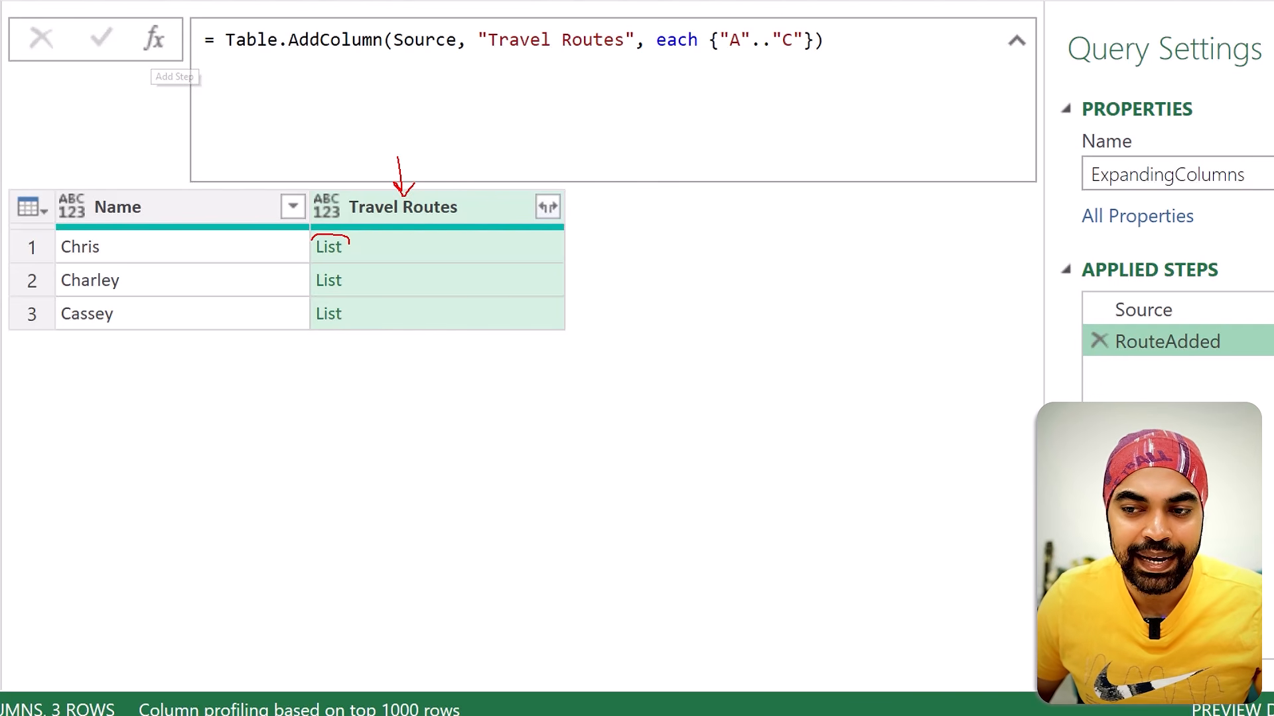
mouse_move(342, 237)
mouse_down()
mouse_move(312, 257)
mouse_move(349, 258)
mouse_move(350, 241)
mouse_up()
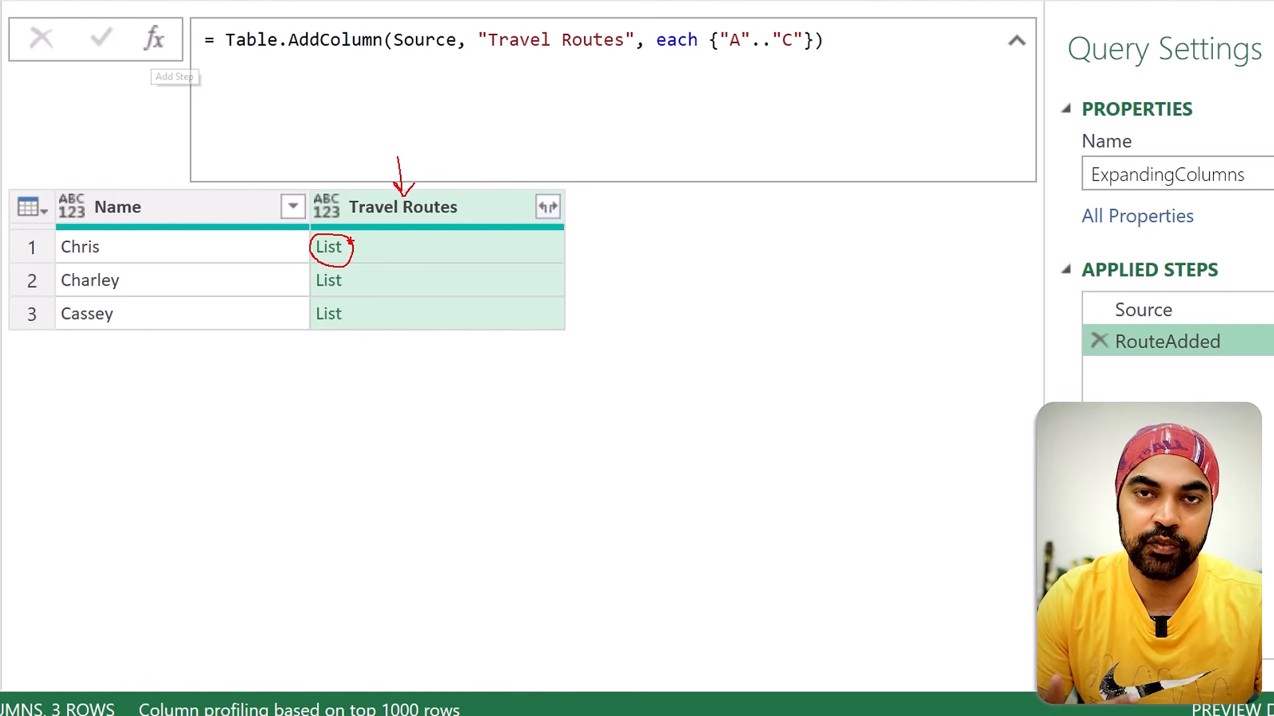
key(Escape)
Step: Add a custom step after RouteAdded and start its formula as Table.TransformColumns(RouteAdded, ready for the transform operations
click(162, 41)
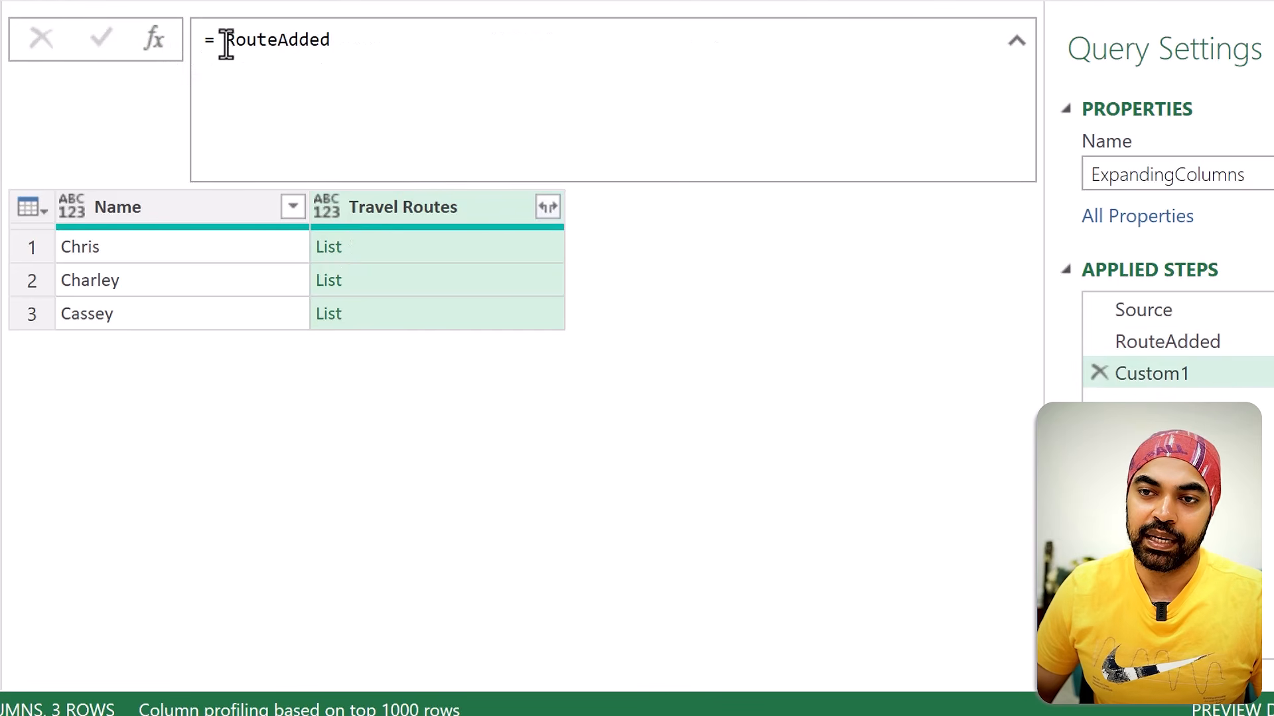
click(226, 40)
text(Table)
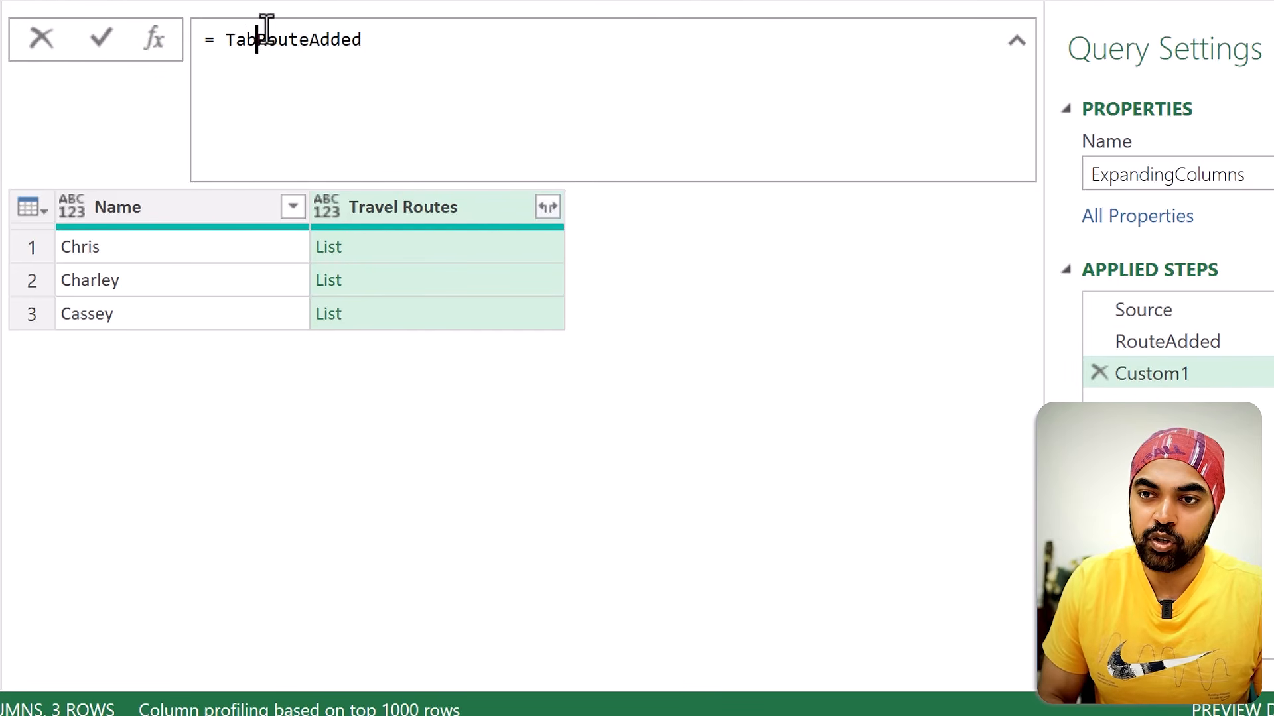
text(.TransformColumns()
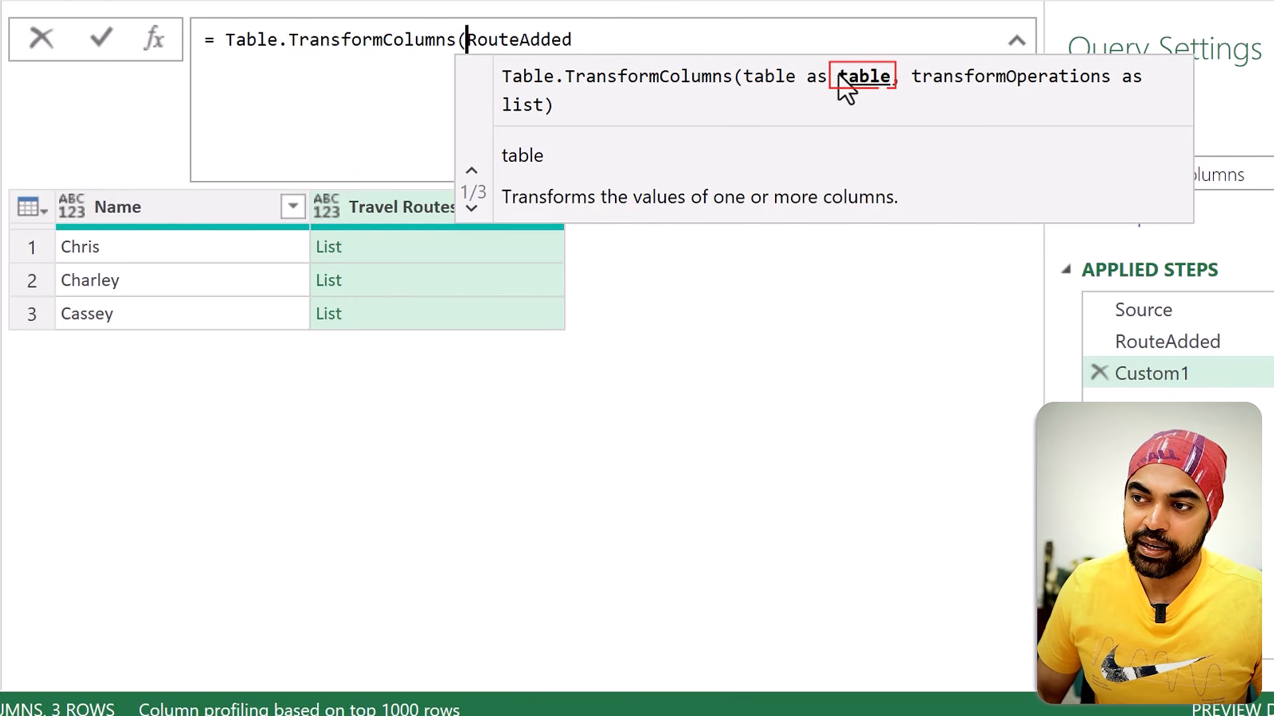
key(End)
text(,)
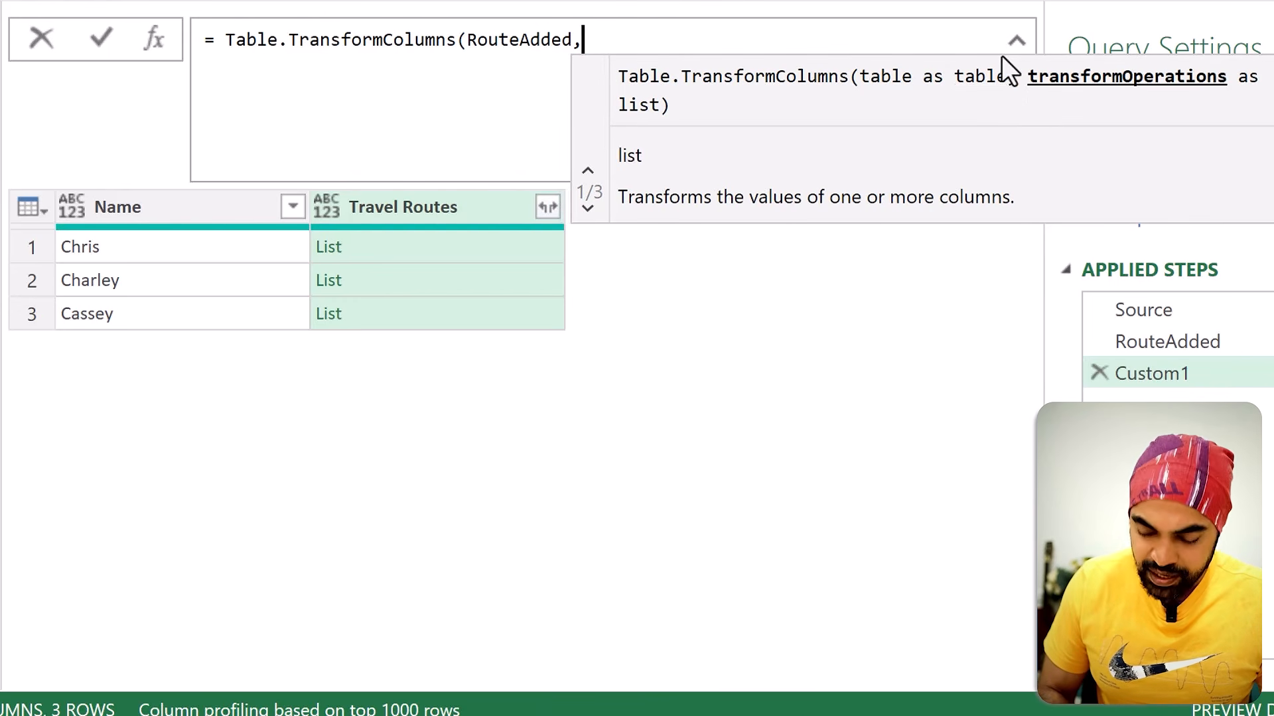
key(shift+Return)
text(each _)
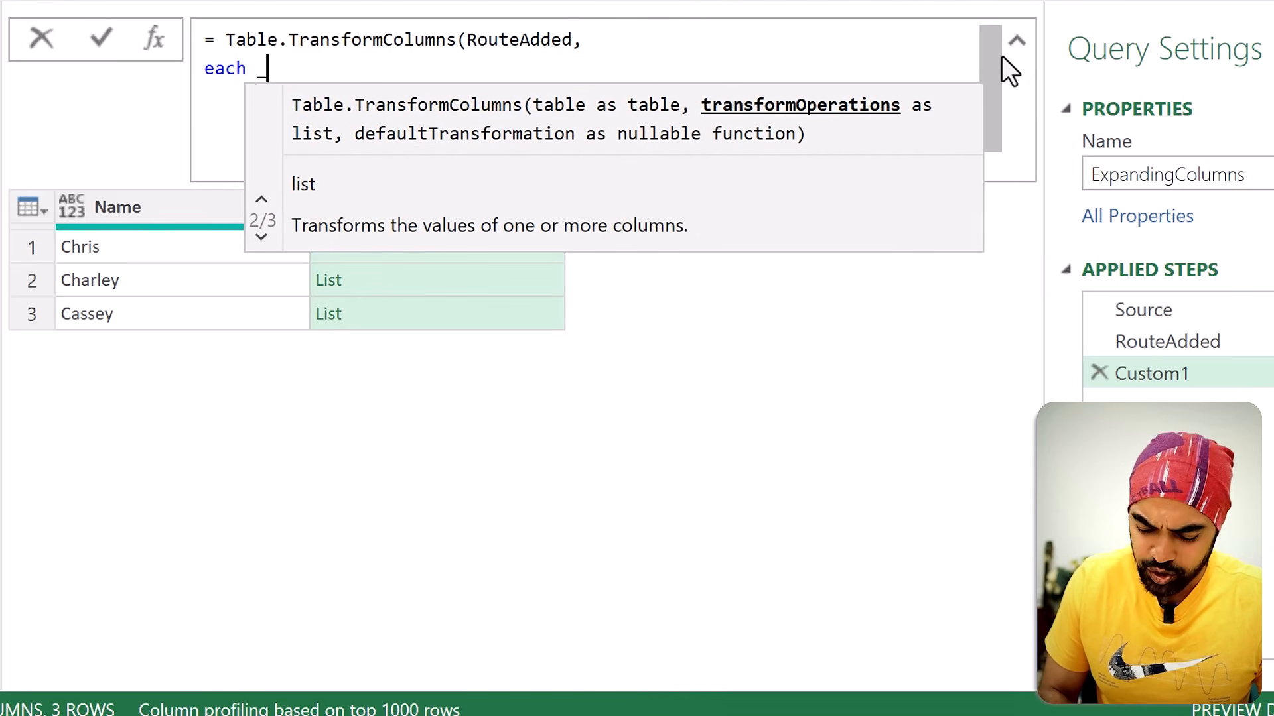
key(BackSpace)
key(BackSpace)
key(BackSpace)
key(BackSpace)
key(BackSpace)
key(BackSpace)
click(1141, 349)
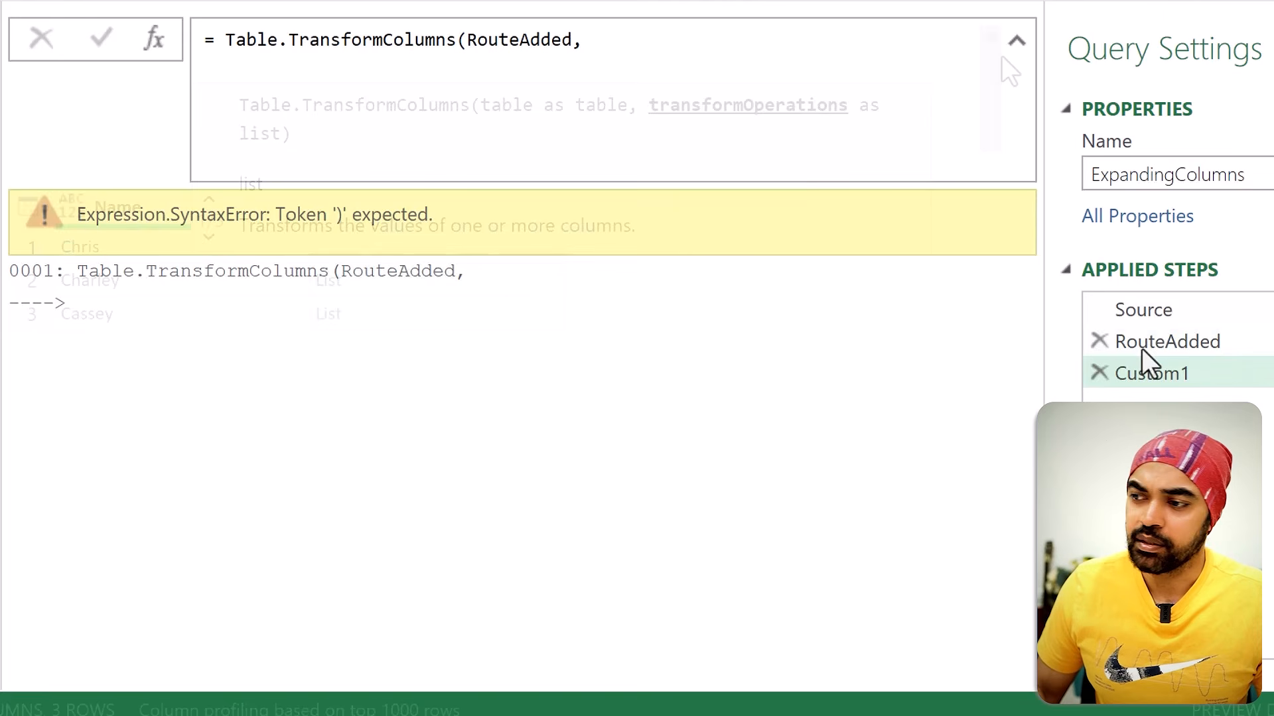
click(1128, 372)
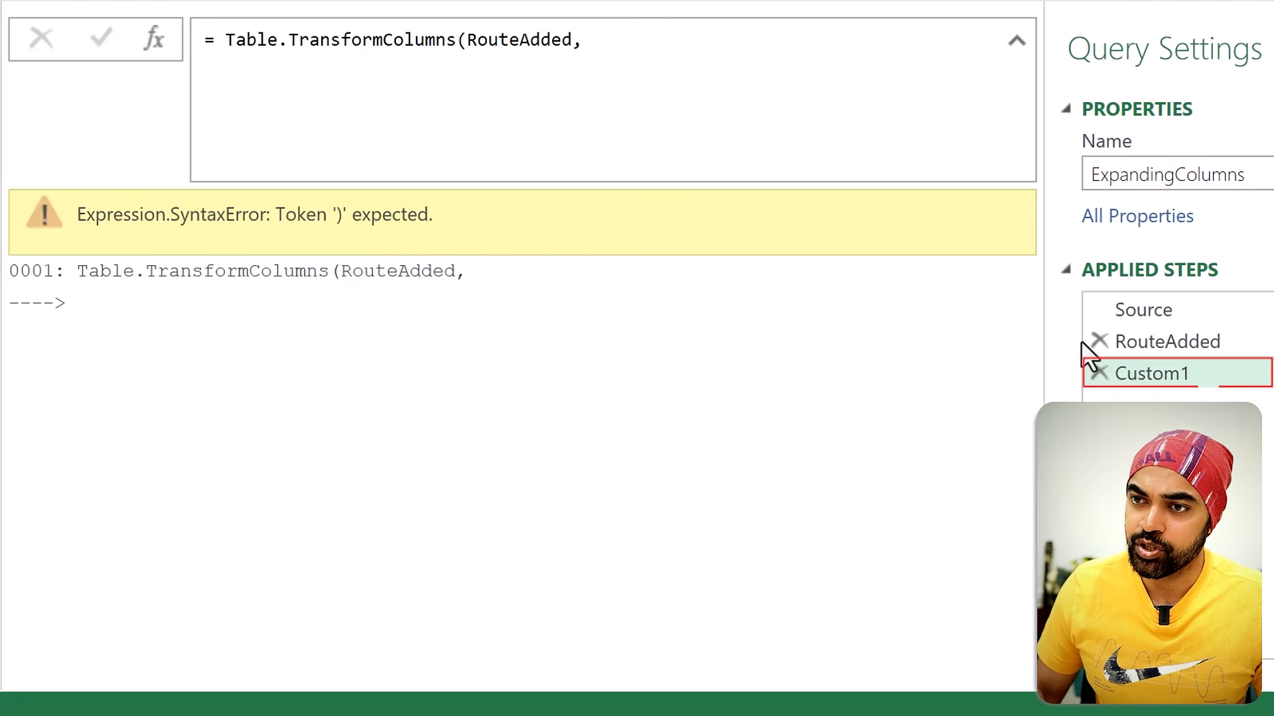
Step: Complete the formula with {"Travel Routes", each _} and a closing parenthesis, apply it, and preview each row's list
click(438, 73)
key(shift+Return)
text({)
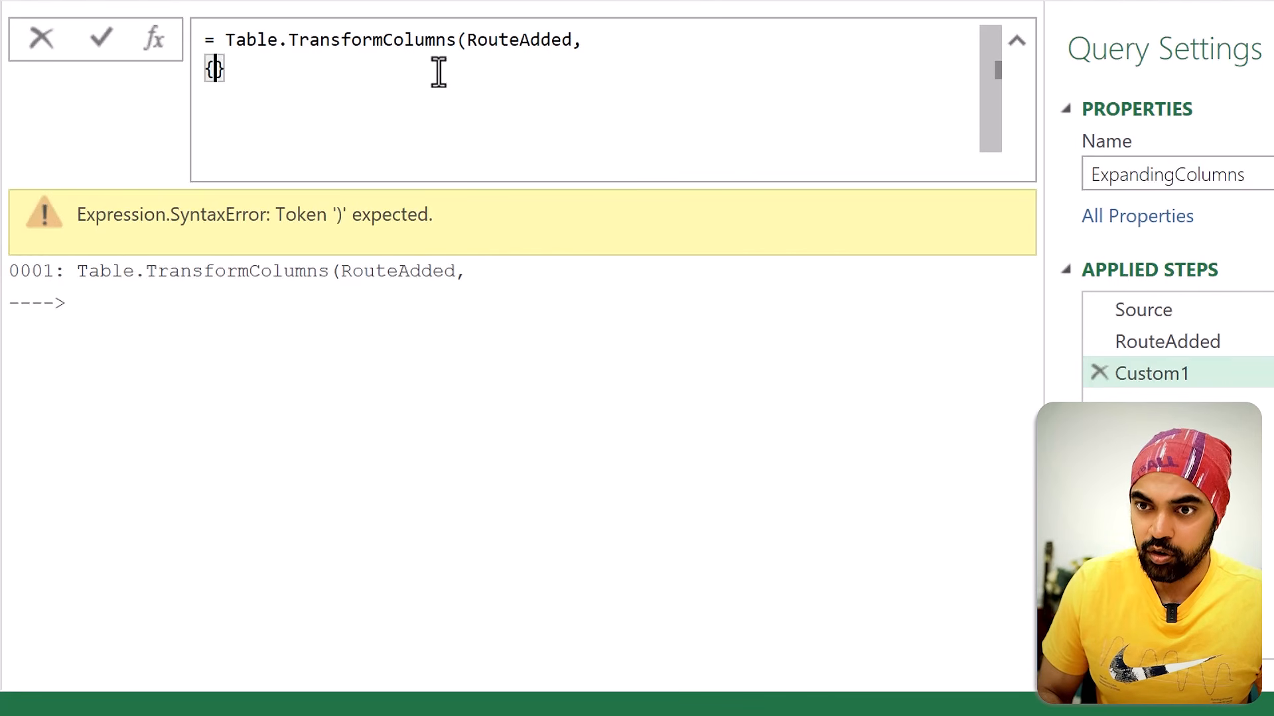
text("Travel Routes")
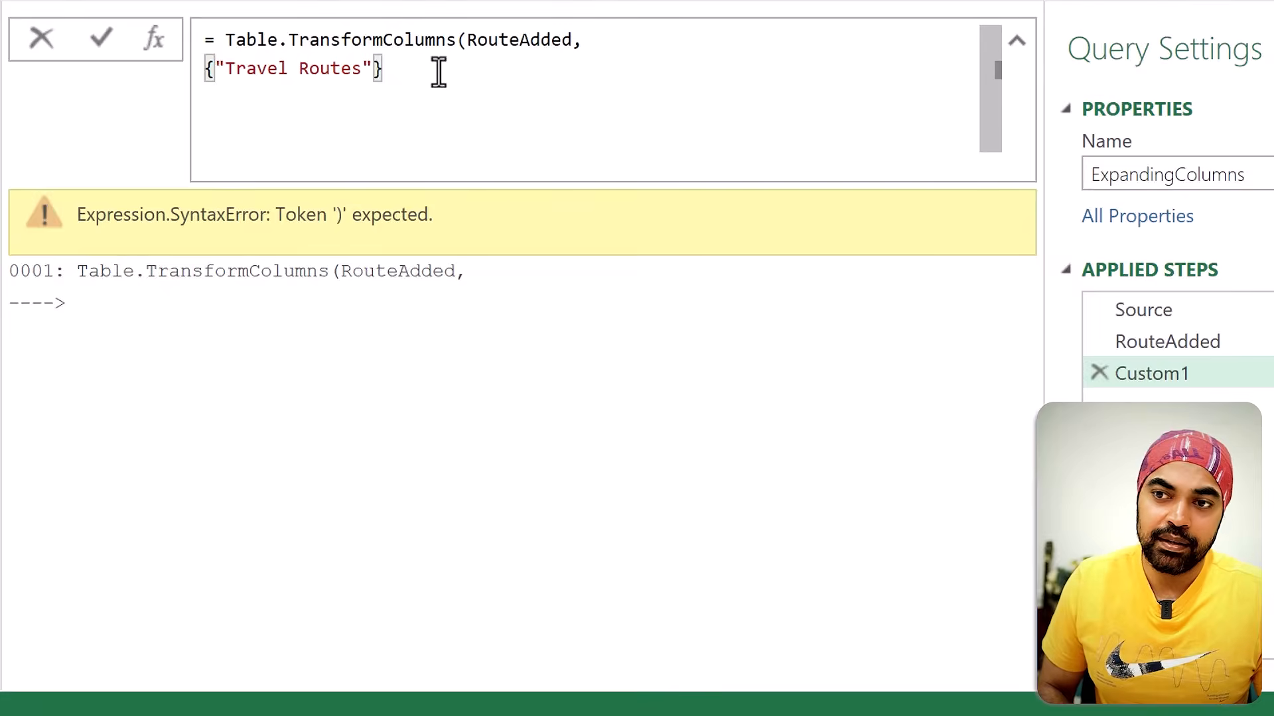
text(, each _)
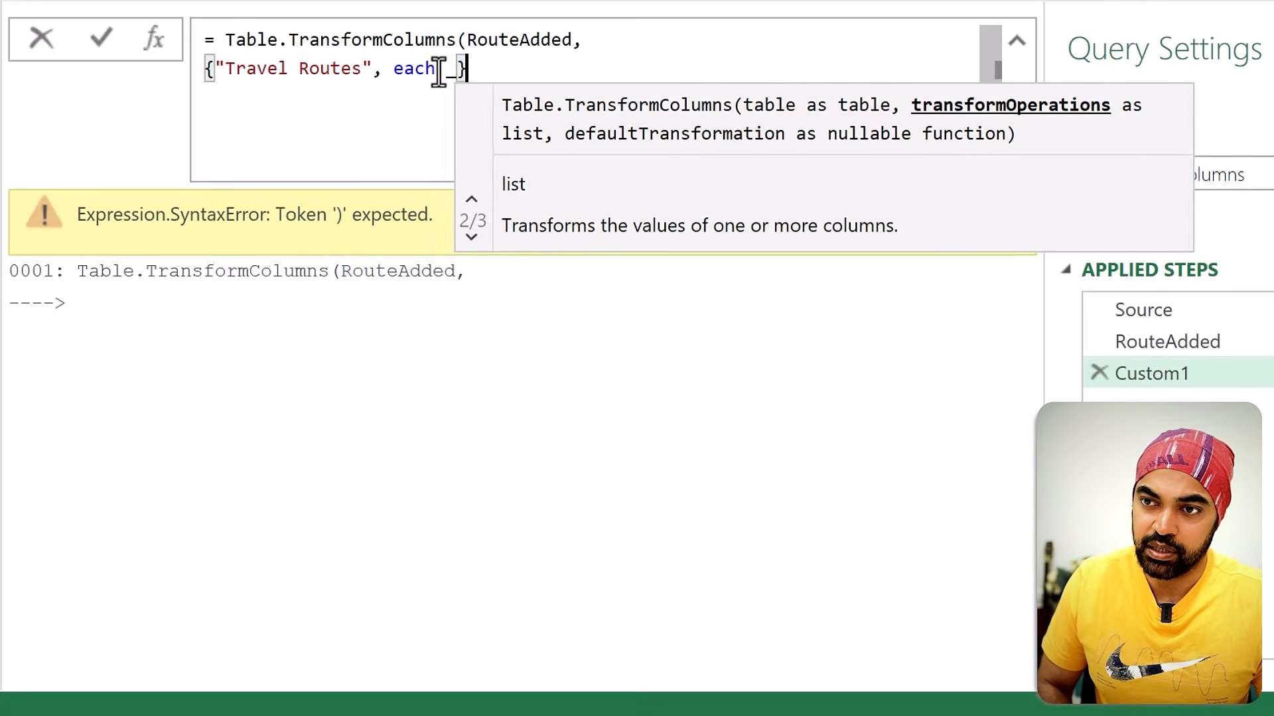
key(shift+Return)
text())
key(Return)
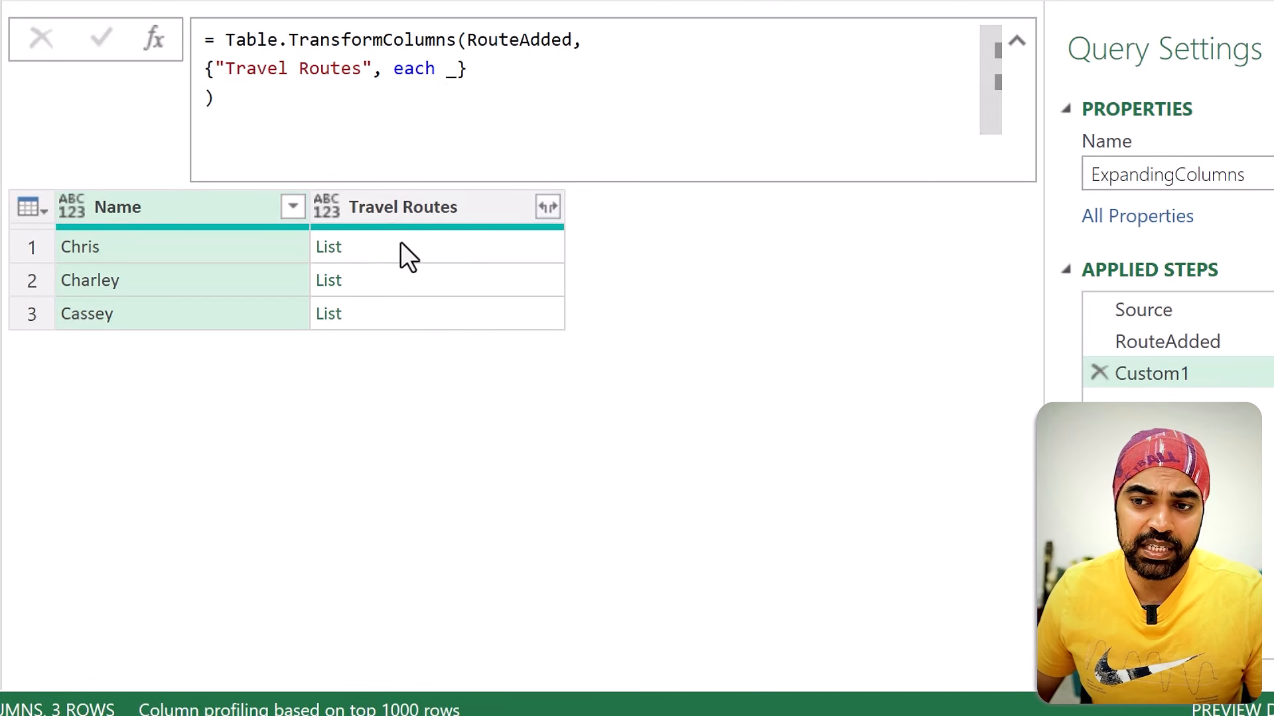
click(396, 281)
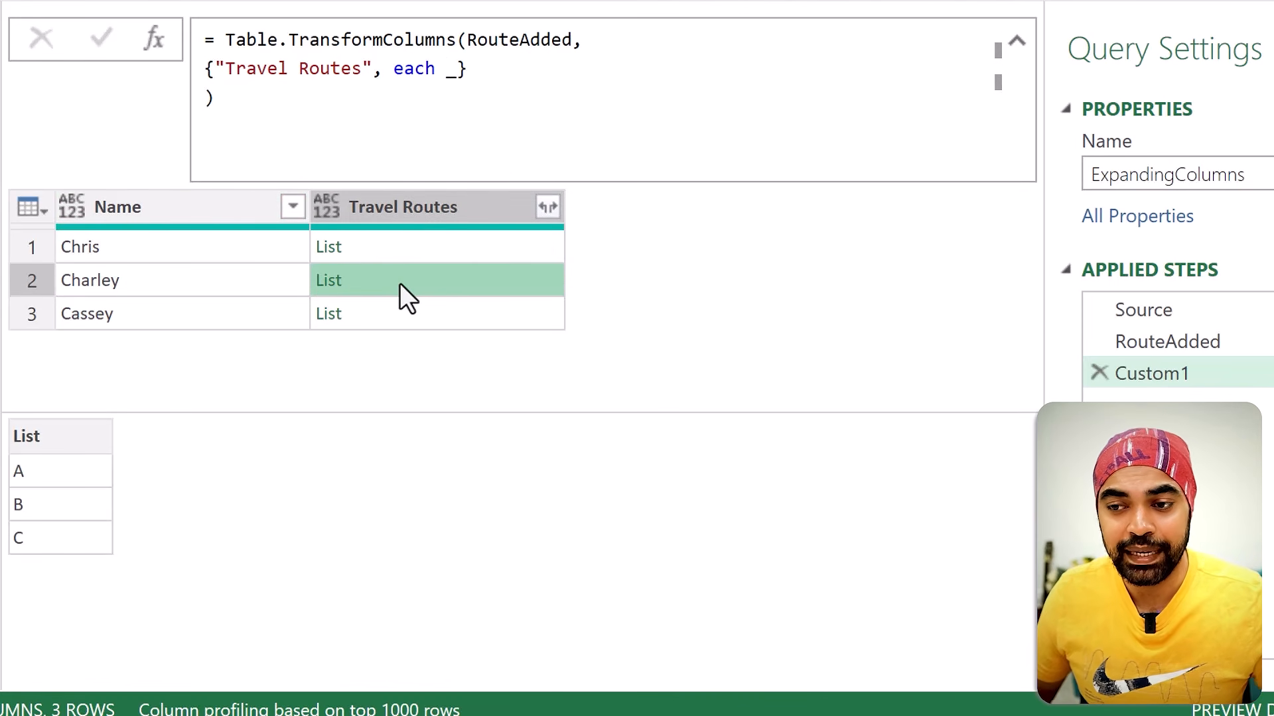
click(387, 246)
click(388, 314)
Step: Replace the underscore in the Travel Routes transformation with Text.Combine(_, ",") to join each list with commas
click(445, 68)
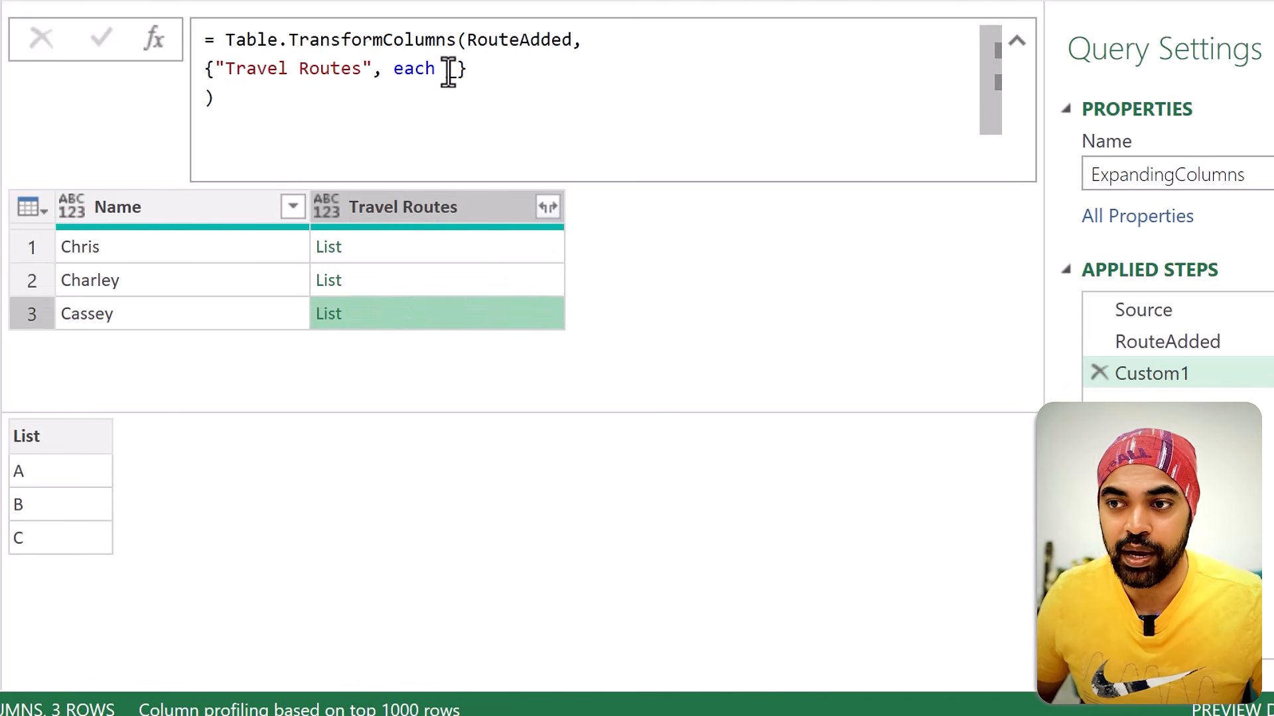
text(Tex)
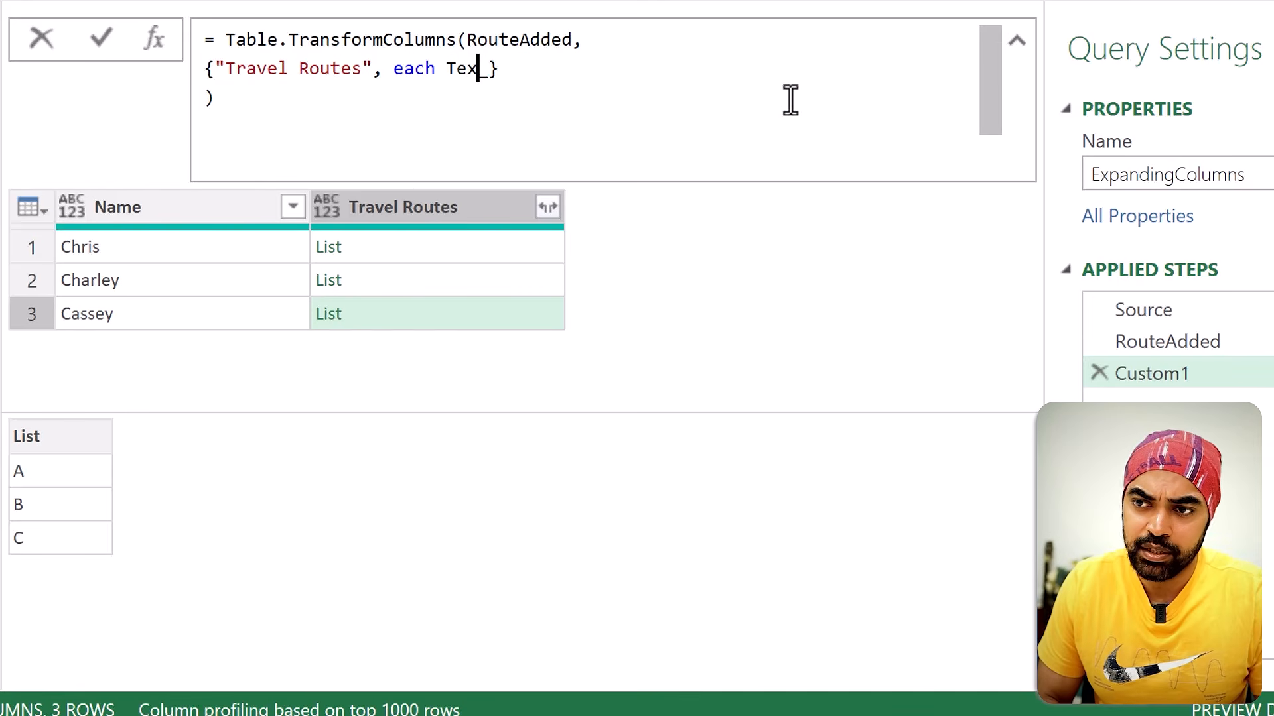
text(t.Combine()
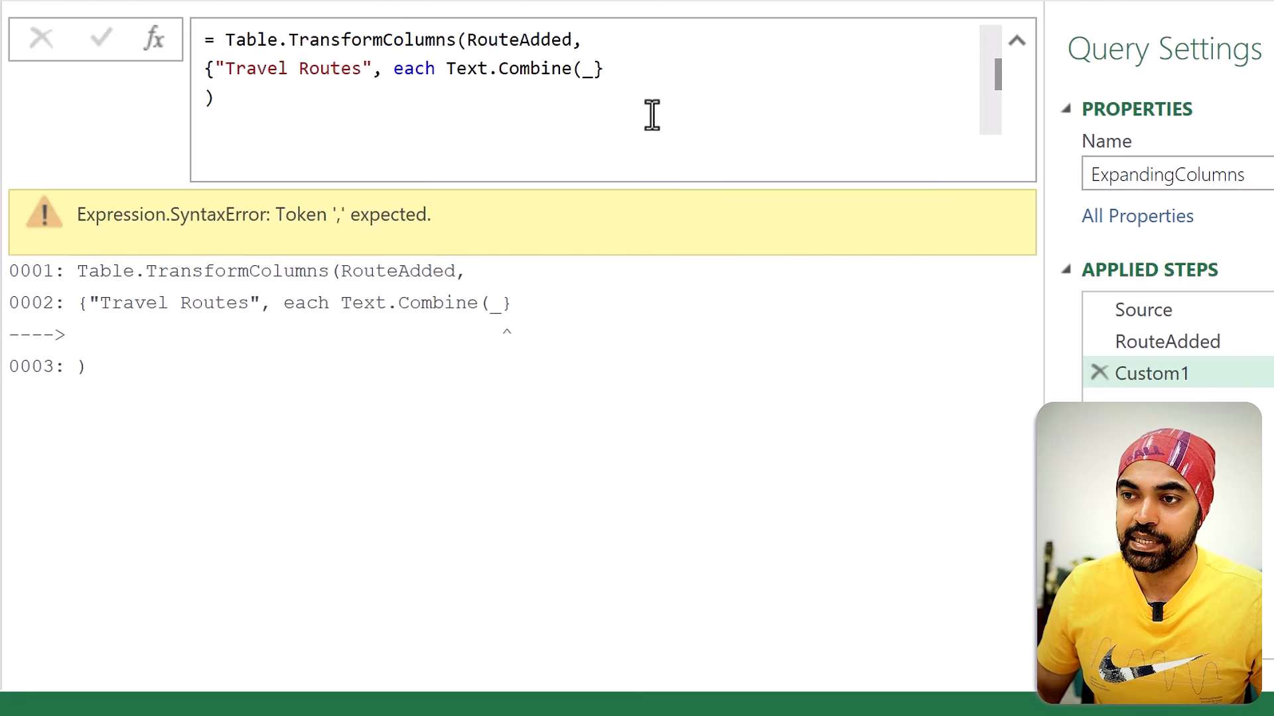
click(663, 67)
key(BackSpace)
text(, ",)
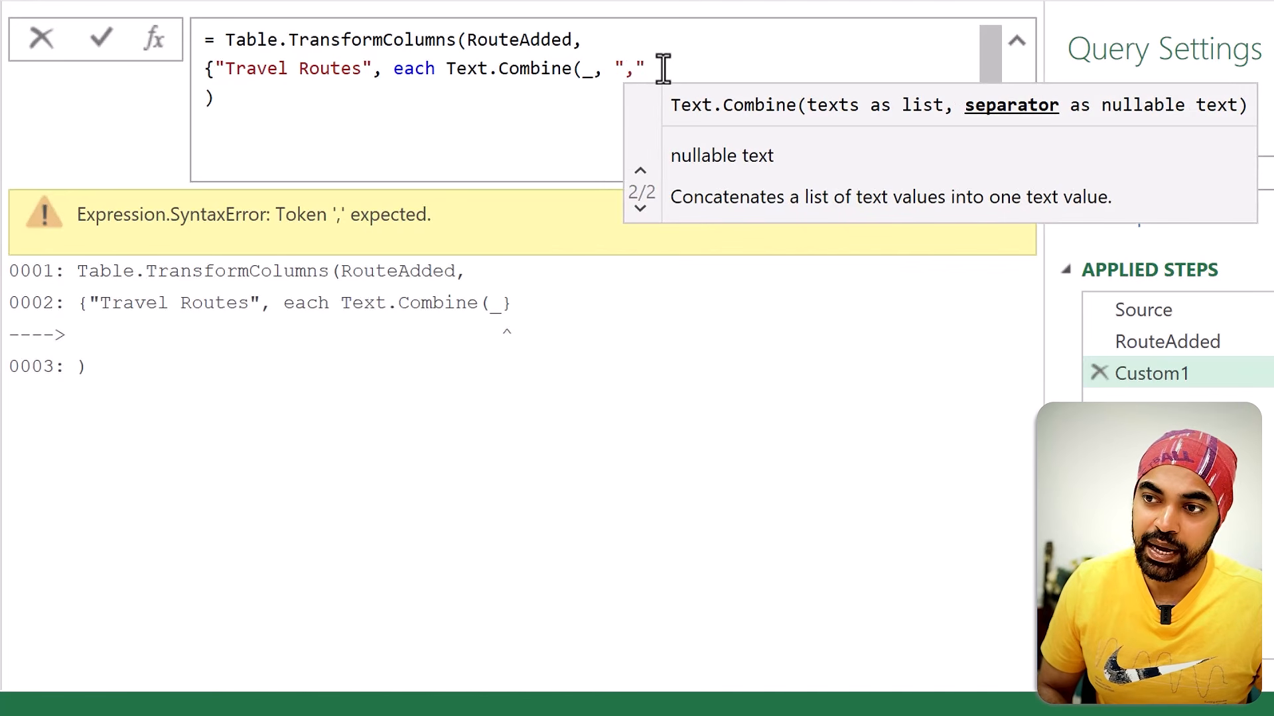
text("))
key(Return)
text())
key(Return)
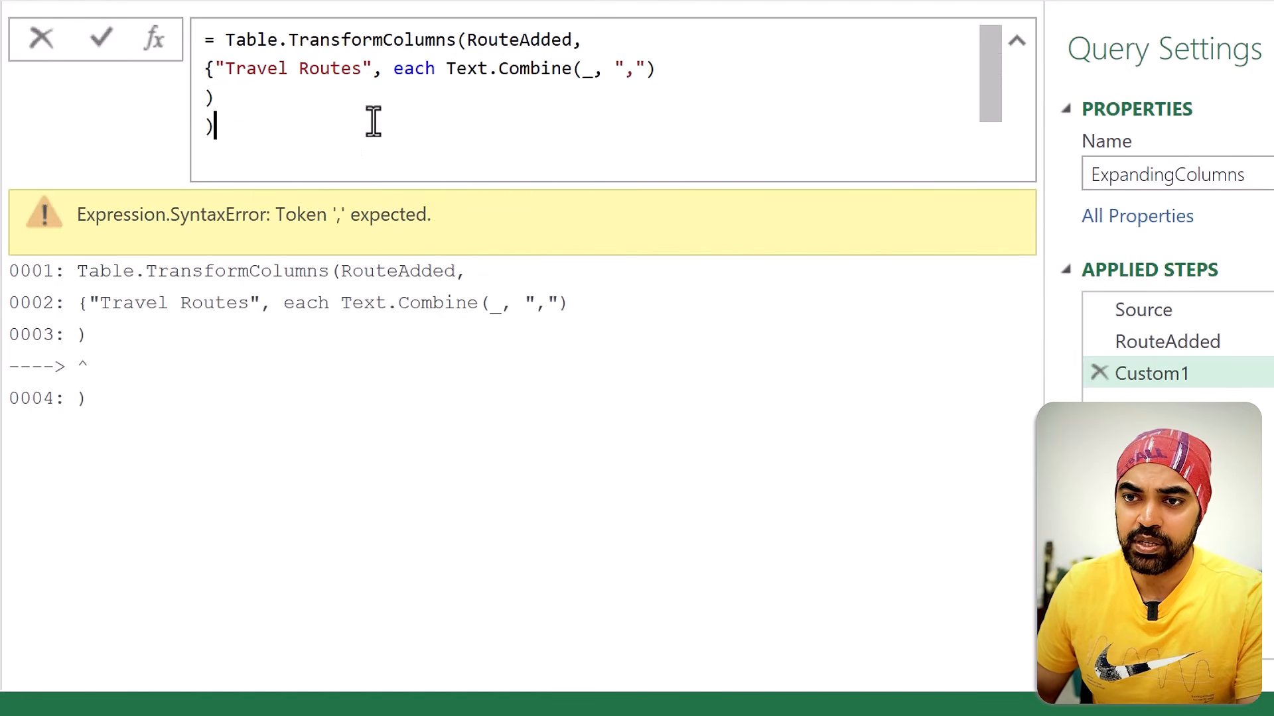
key(Return)
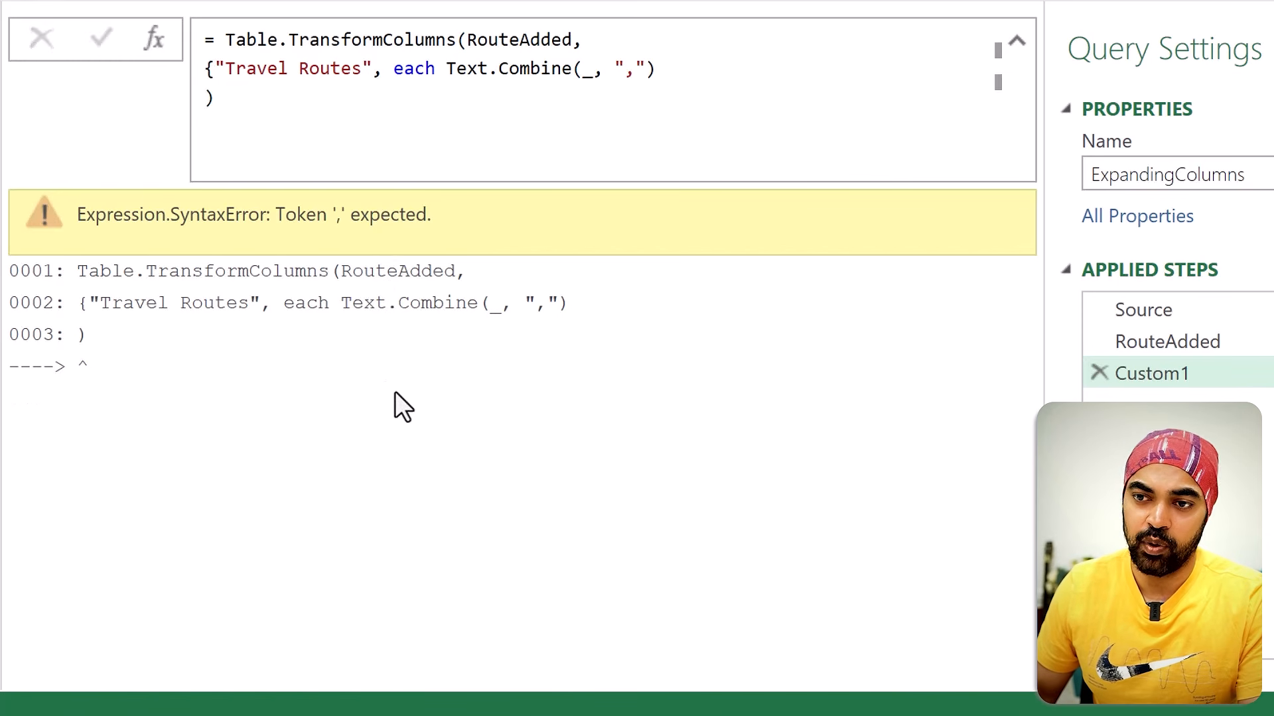
Step: Add the missing closing curly brace after Text.Combine(_, ","), apply the formula, and preview the second row's Travel Routes value
click(735, 71)
text(})
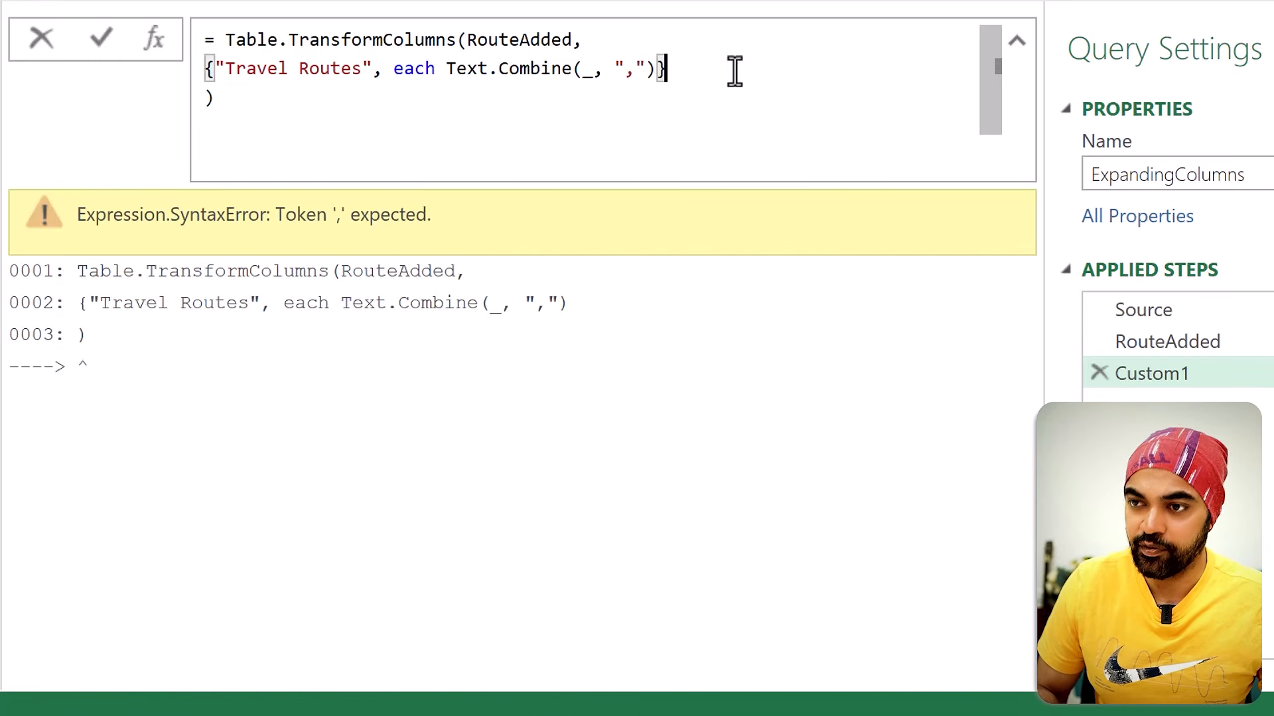
key(Return)
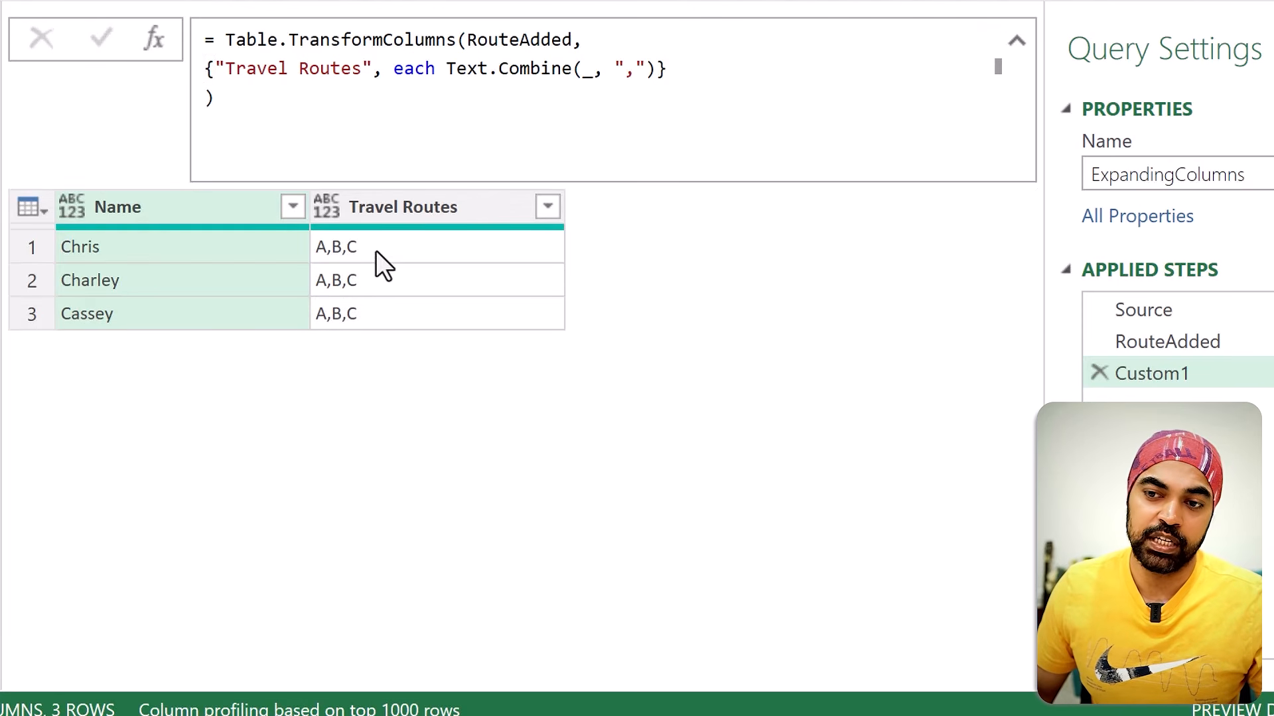
click(394, 281)
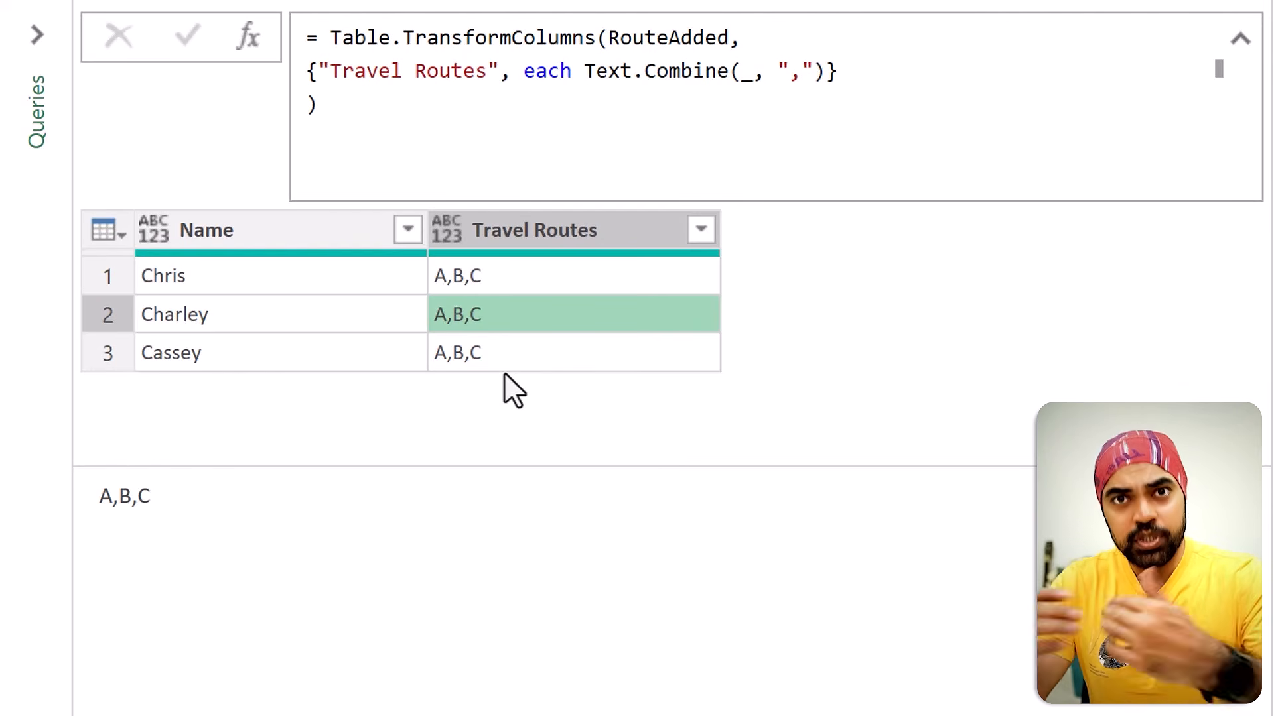
key(ctrl+2)
drag(429, 290, 445, 290)
drag(489, 288, 494, 288)
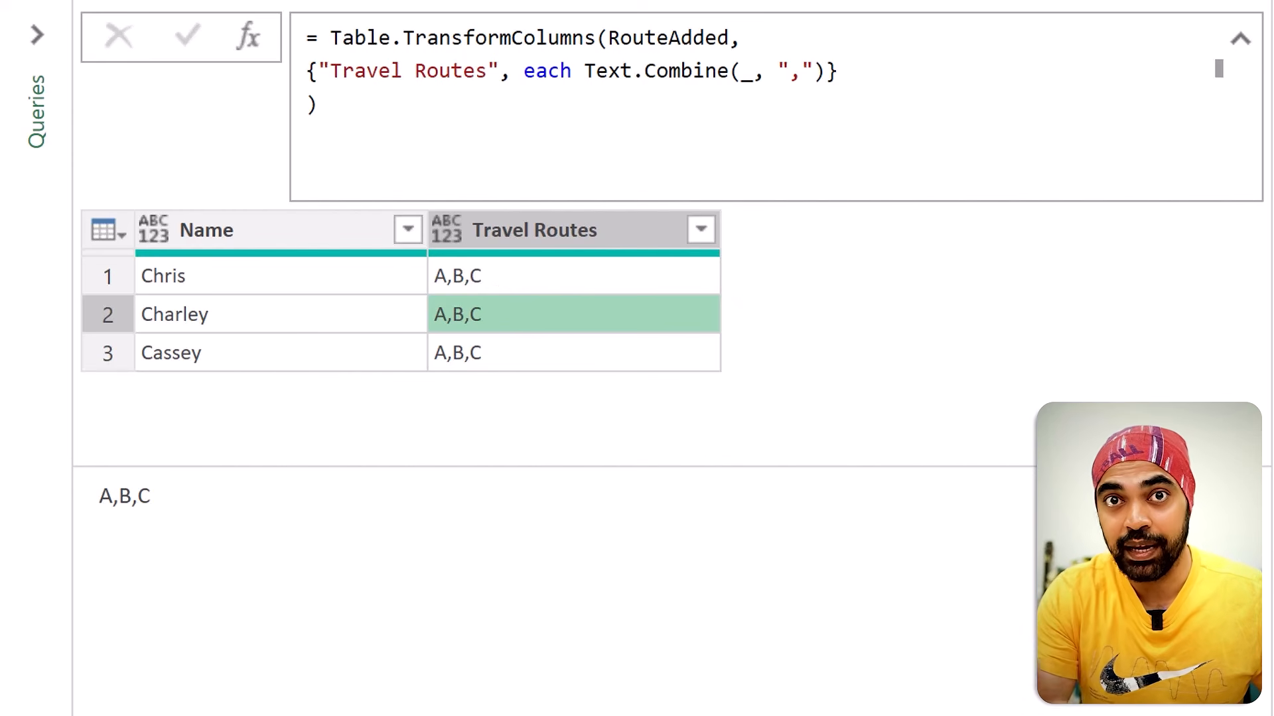
click(576, 289)
click(578, 318)
click(579, 364)
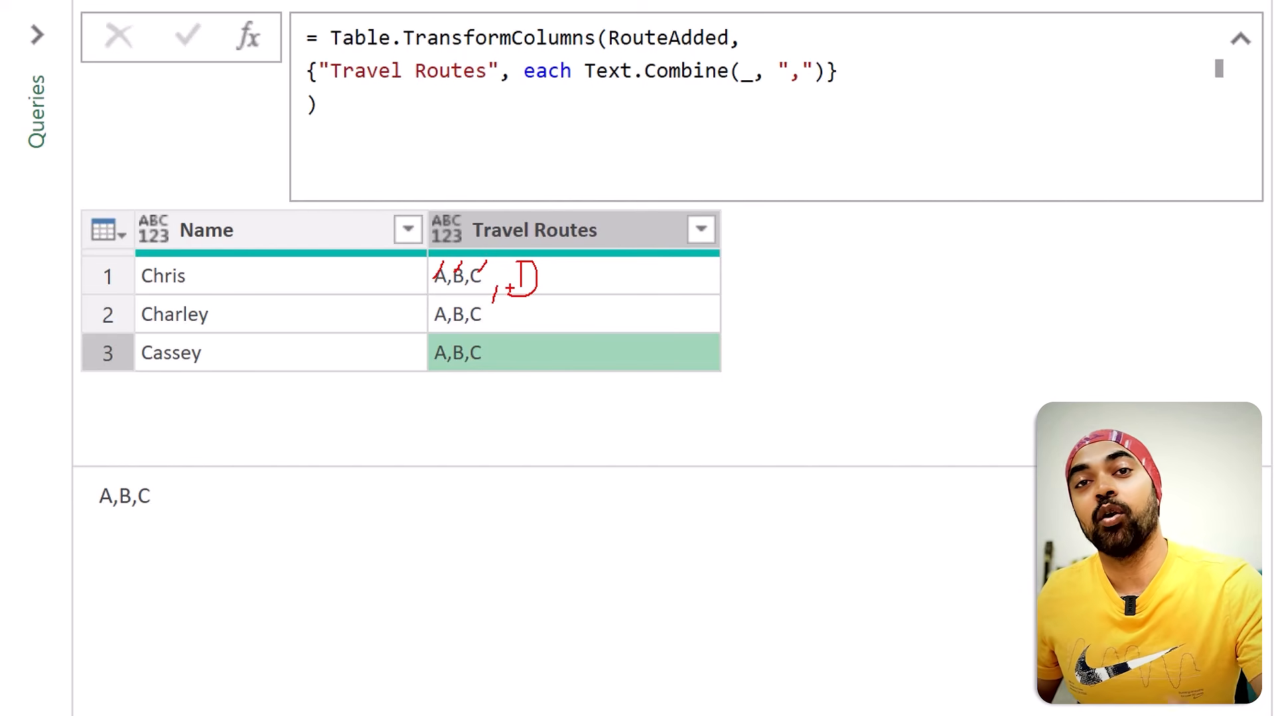
Step: Insert Table.FromList( directly before Text.Combine in the Travel Routes transformation
click(584, 69)
text(Tabl.e)
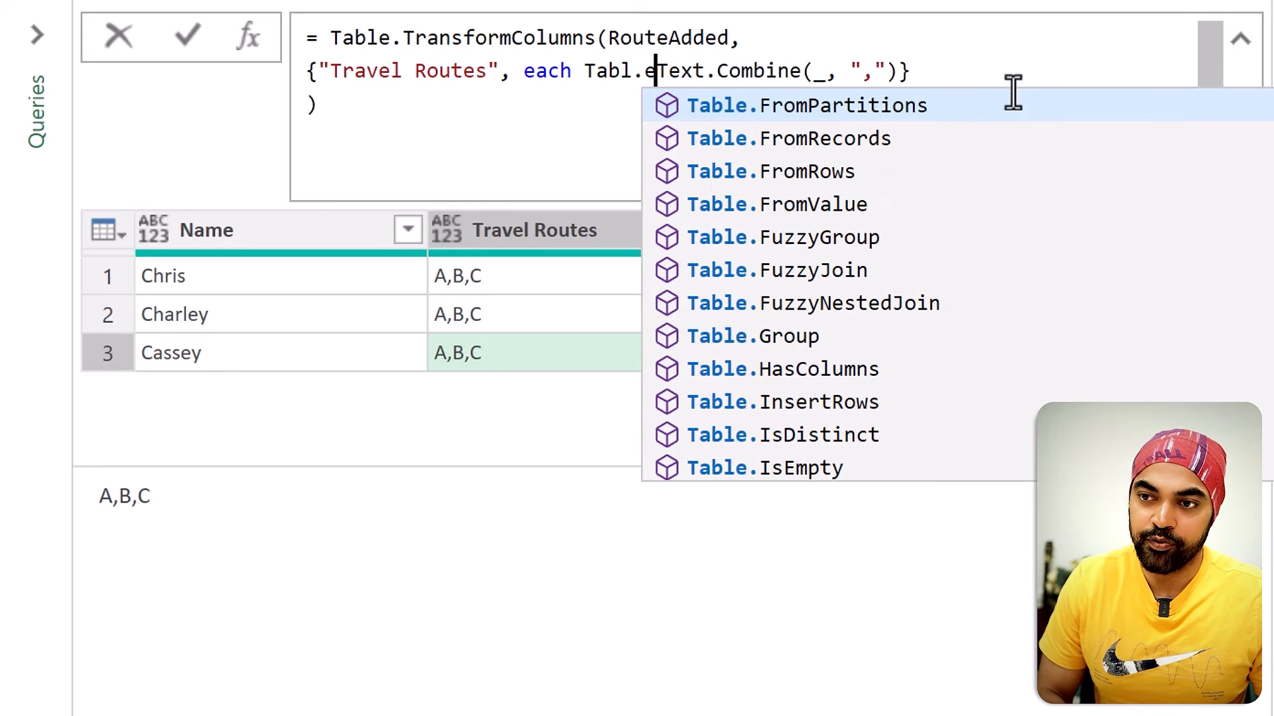
text(FromList()
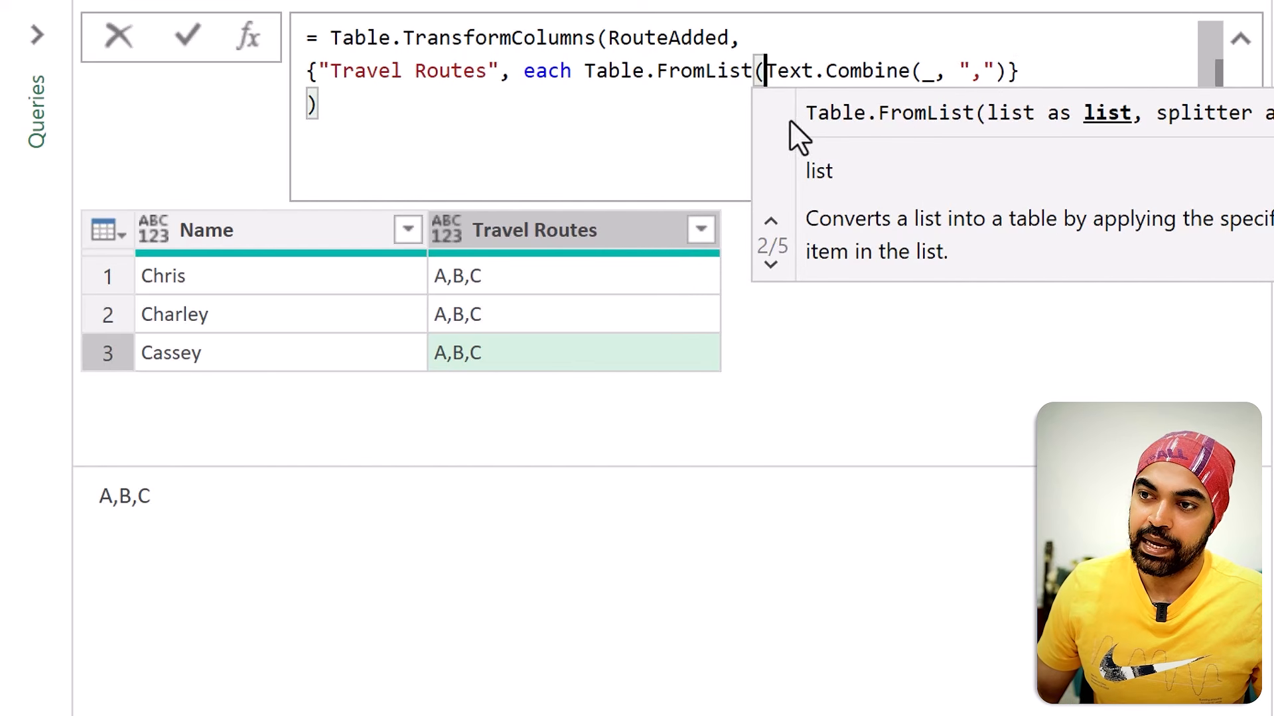
Step: Enclose Text.Combine(_, ",") in curly braces, close the Table.FromList parenthesis, apply the formula, and preview the first two rows' nested tables
click(1006, 71)
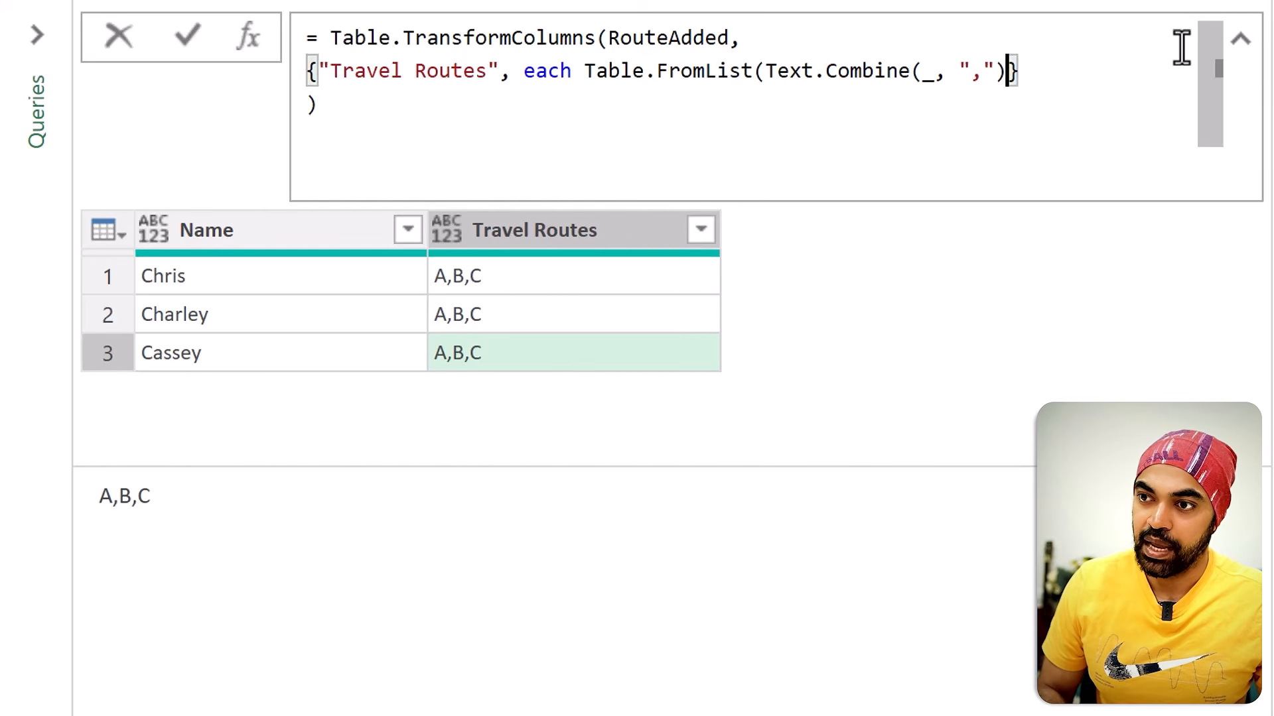
key(ctrl+Left)
key(ctrl+Left)
key(ctrl+Left)
key(ctrl+Left)
key(ctrl+Left)
key(ctrl+Left)
key(ctrl+Left)
text({)
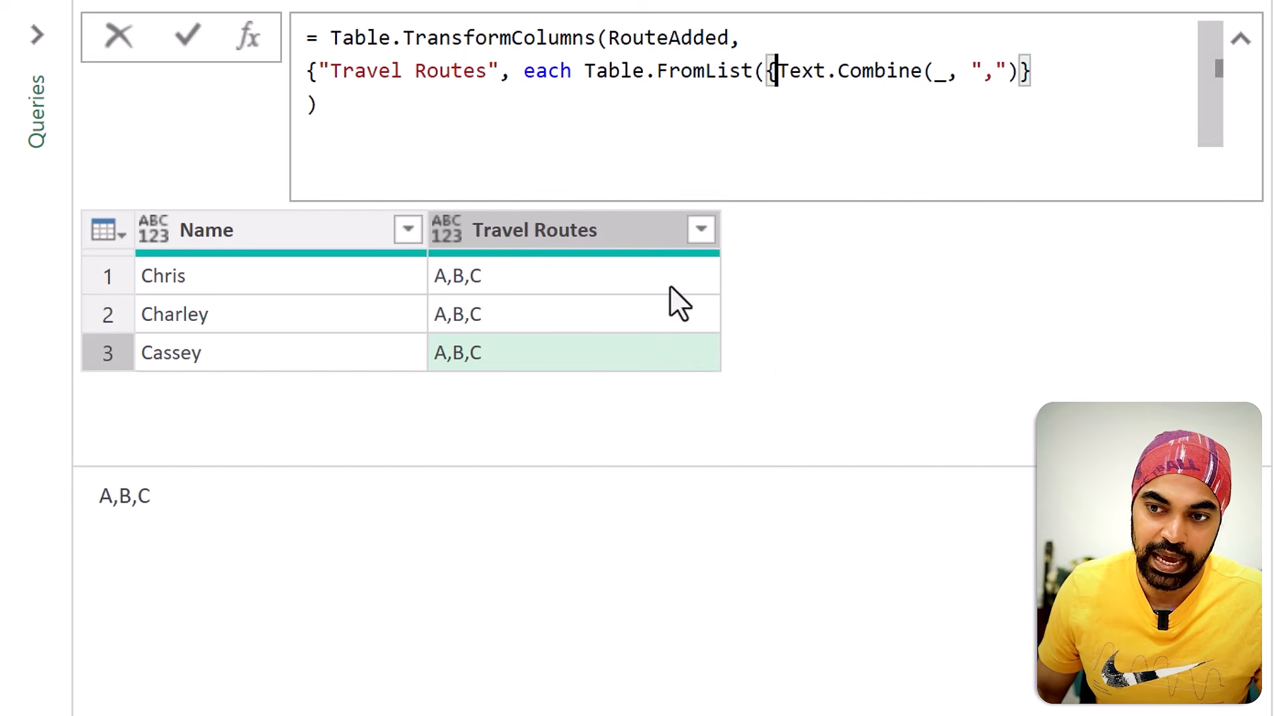
key(End)
text(})
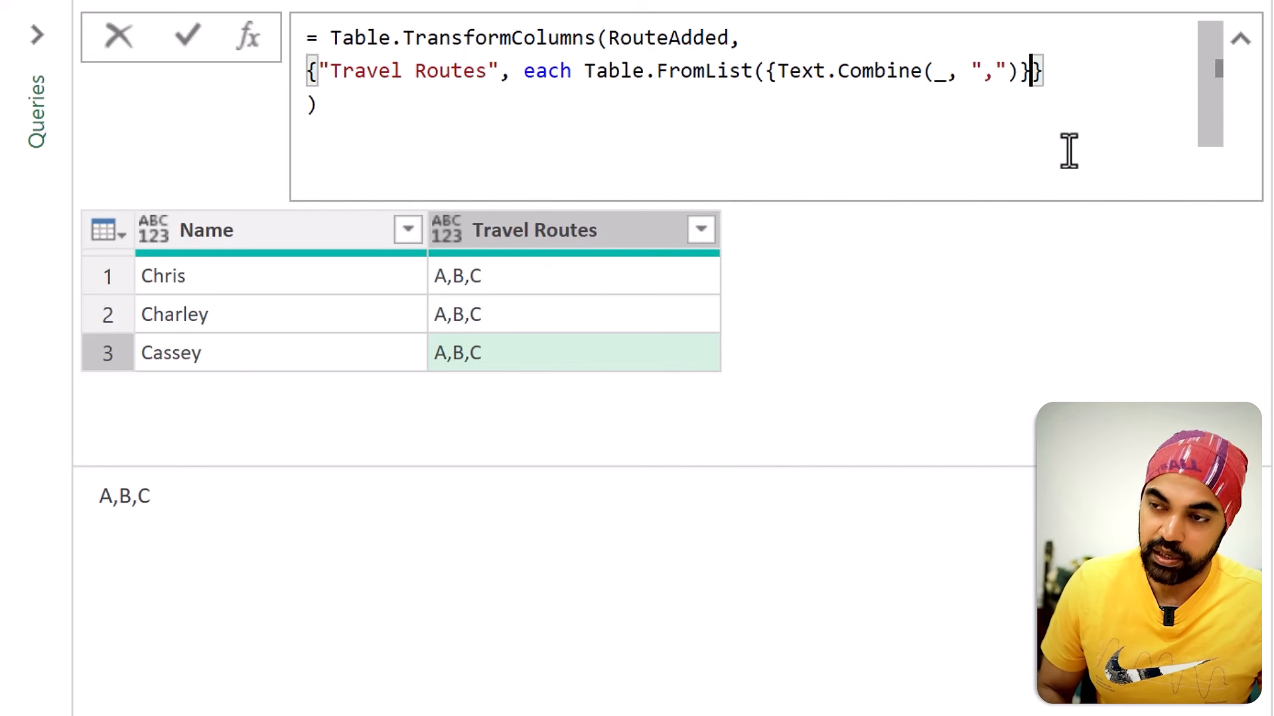
key(Left)
text())
key(Down)
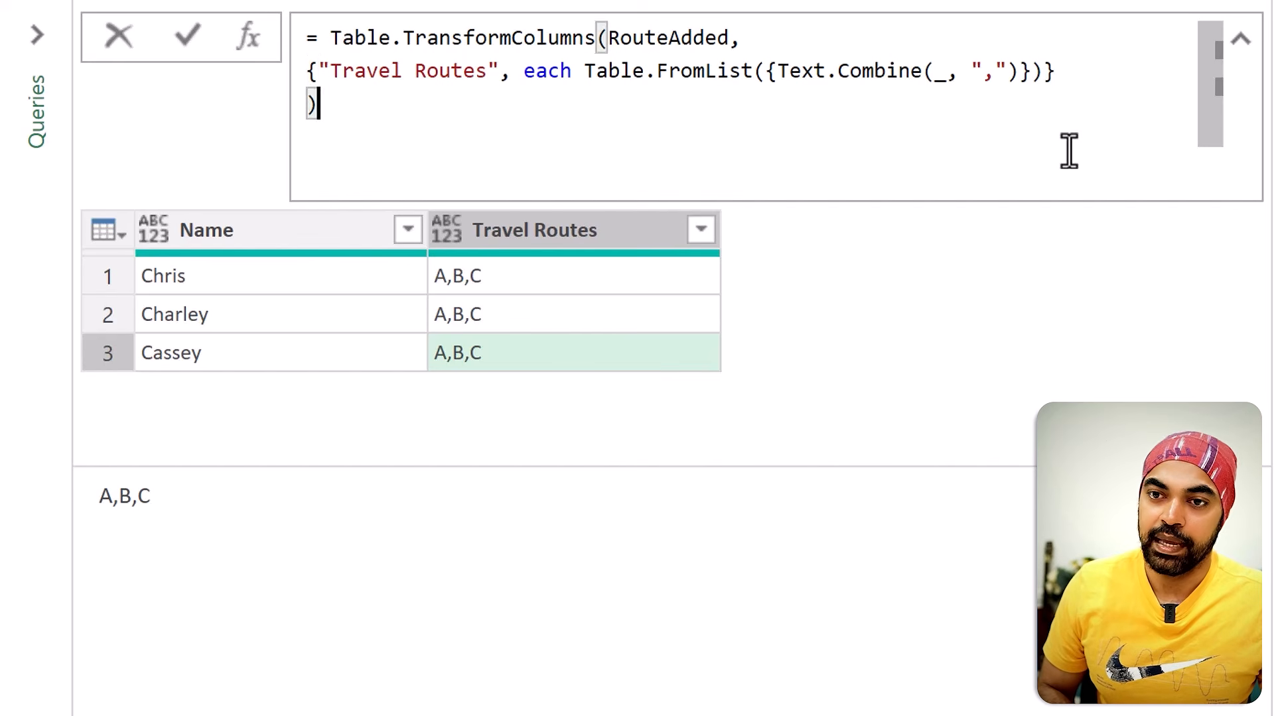
key(Return)
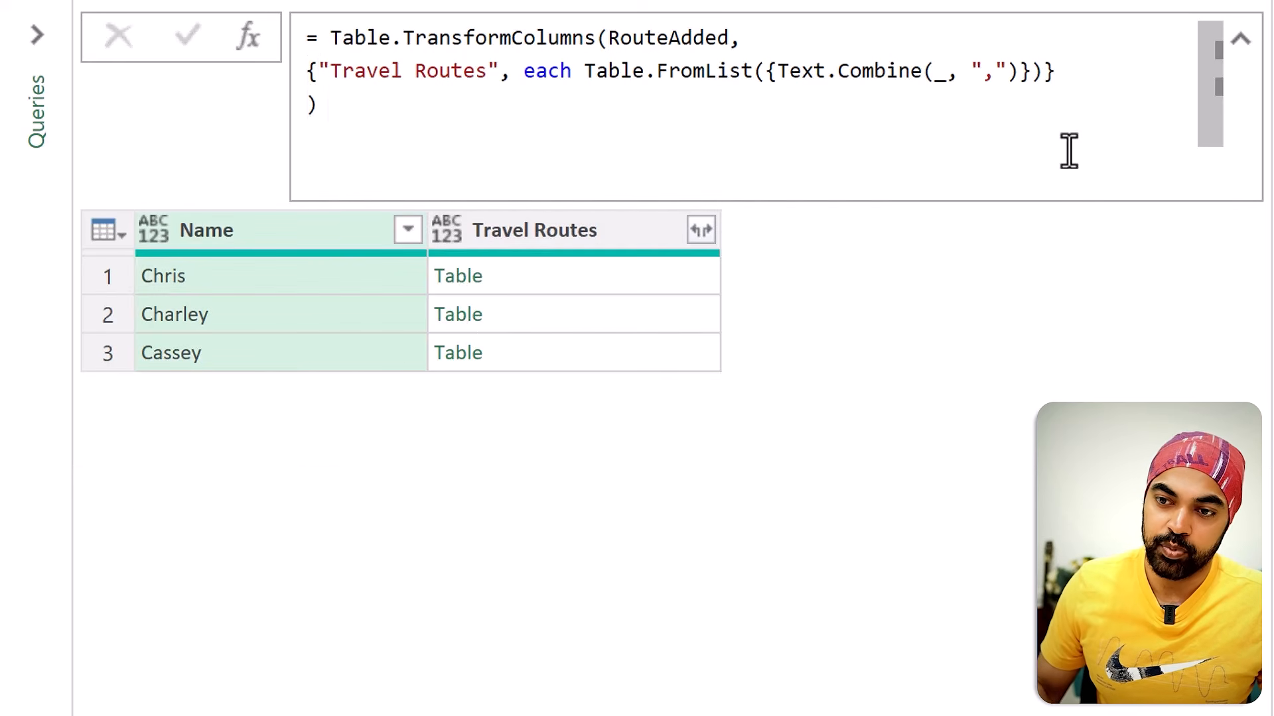
click(547, 273)
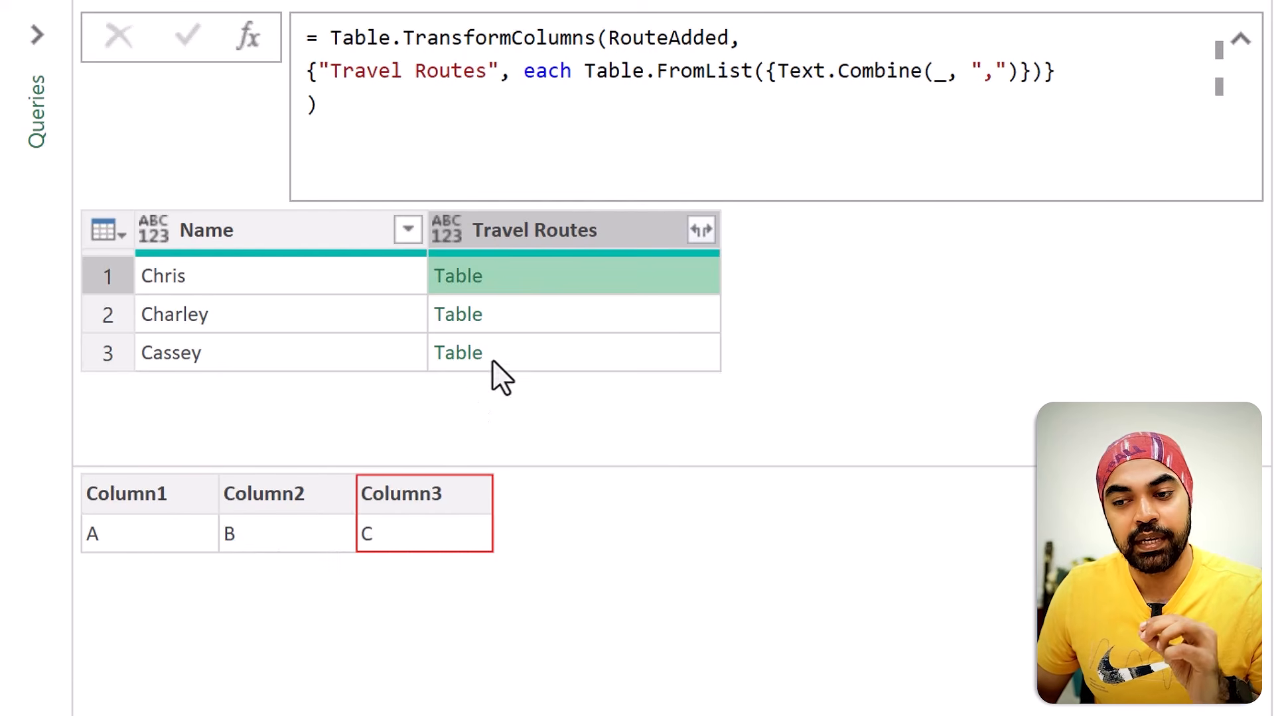
click(511, 316)
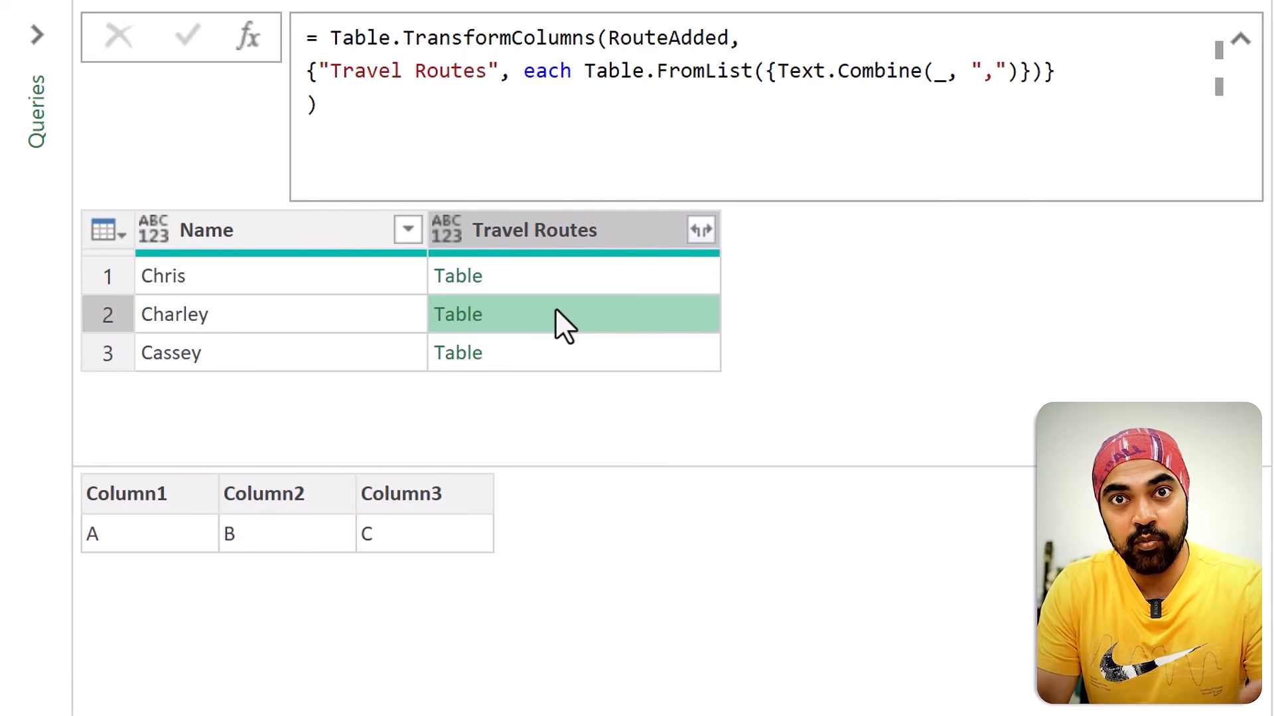
Step: Change the list range in the RouteAdded step to {"A".."E"}, and preview the first row's Travel Routes table in Custom1
click(1231, 340)
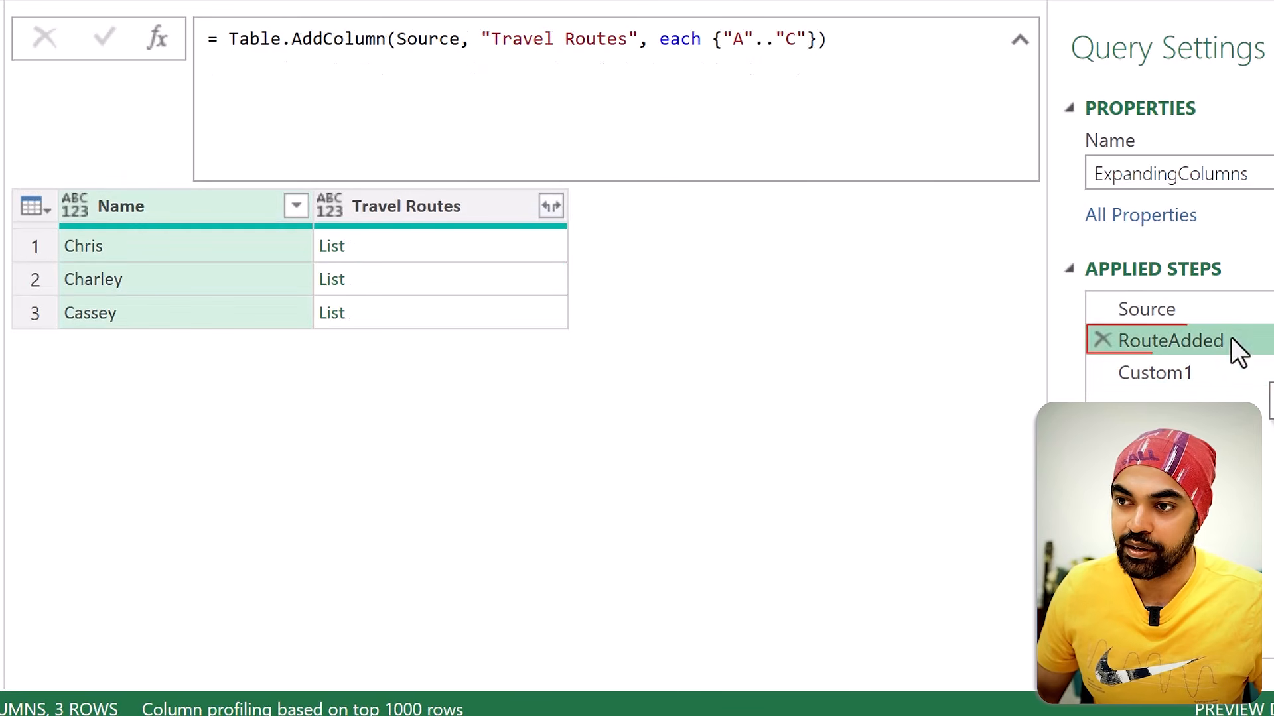
click(796, 39)
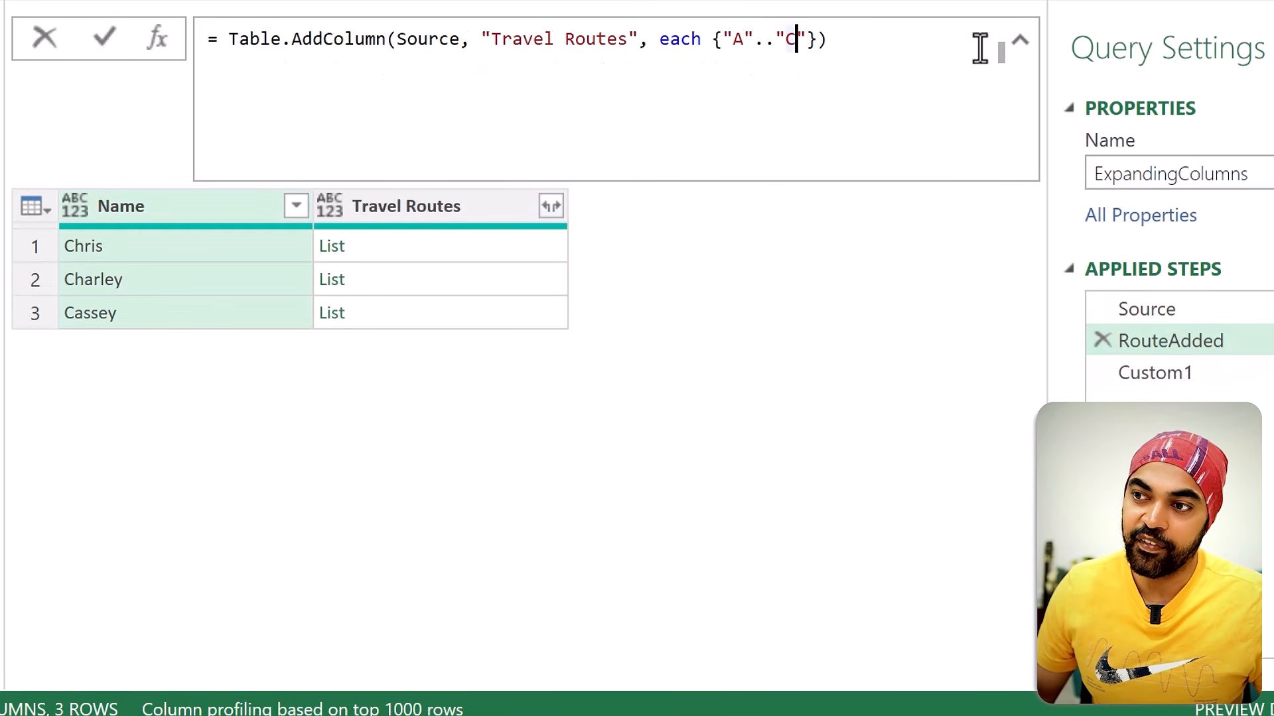
key(BackSpace)
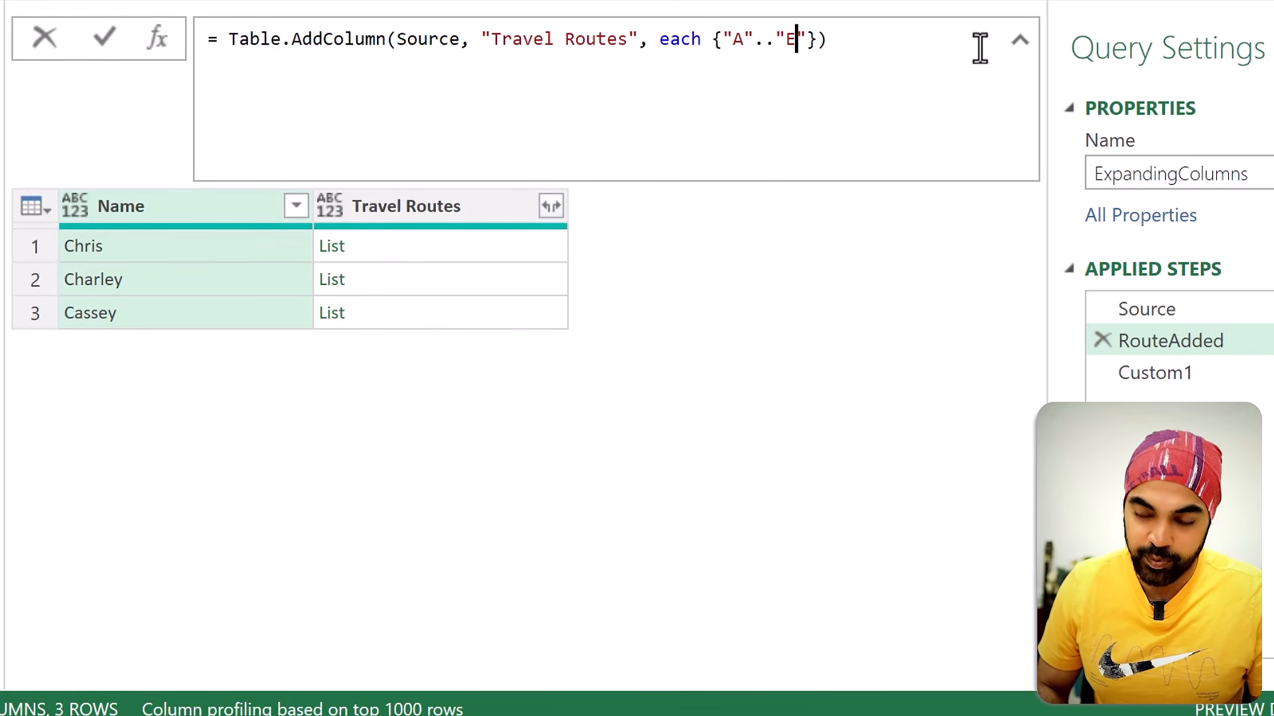
key(Return)
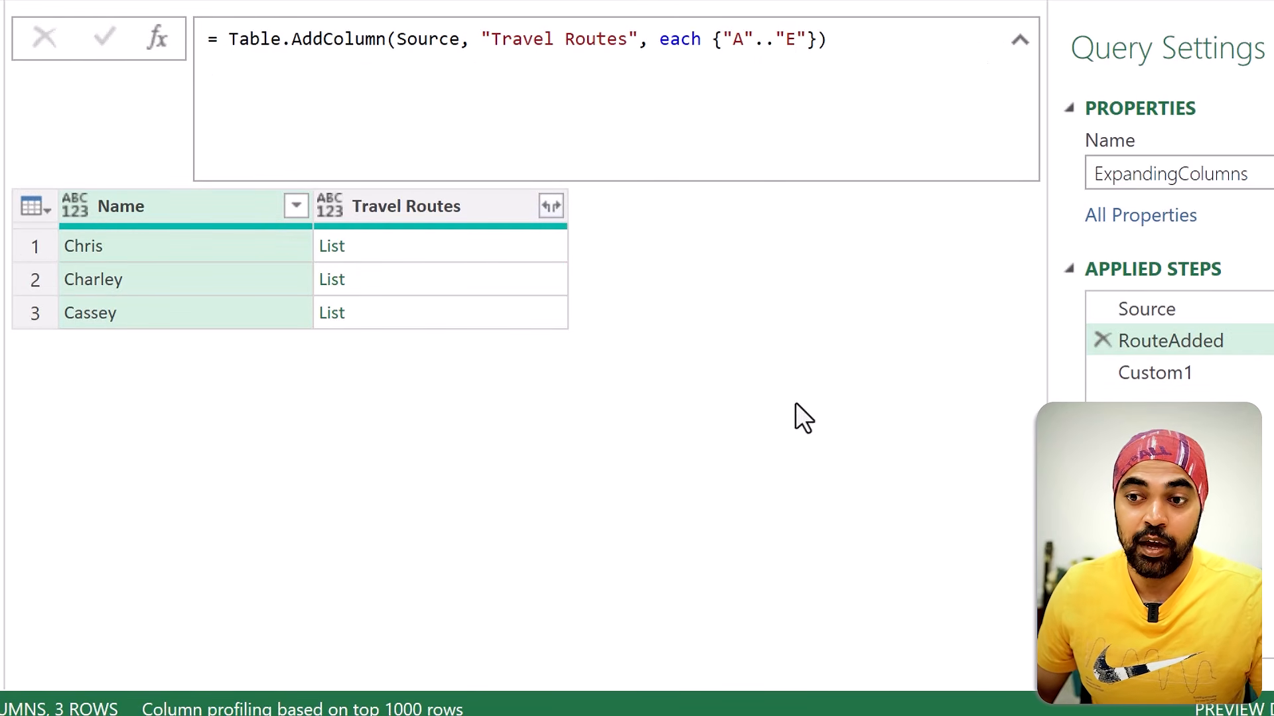
click(1240, 377)
click(469, 246)
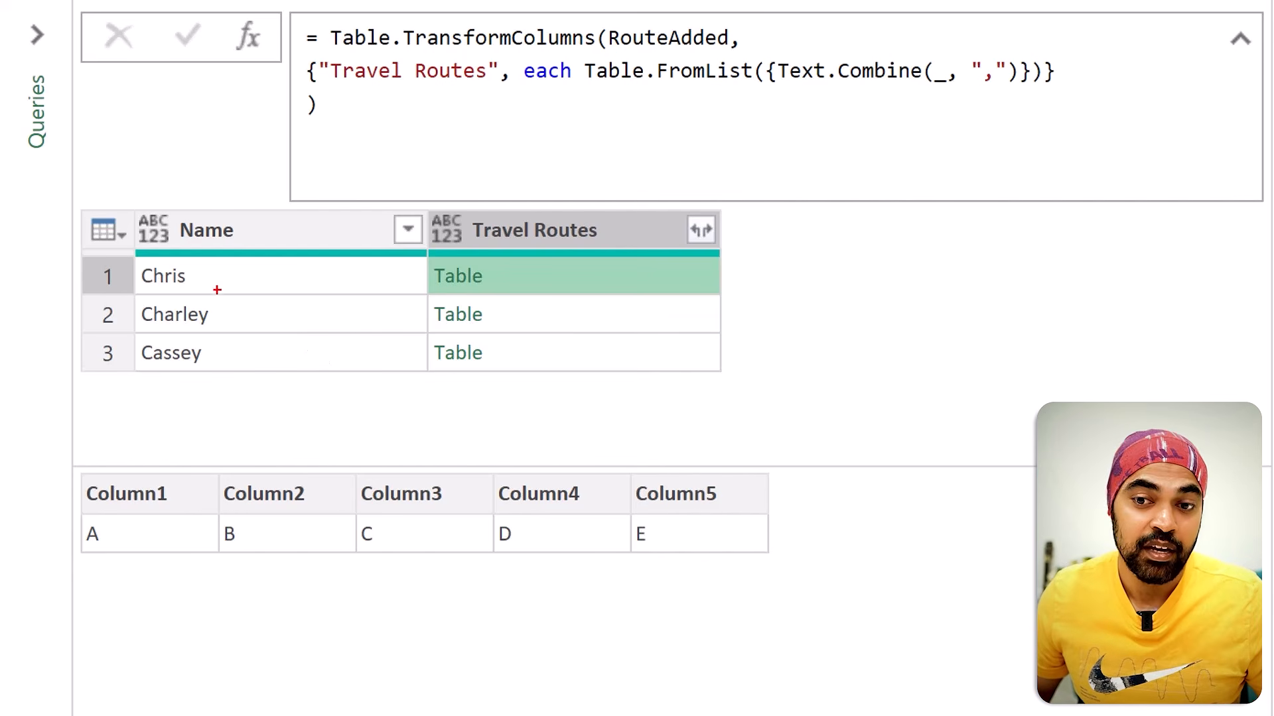
drag(209, 281, 236, 264)
drag(232, 318, 255, 299)
mouse_move(489, 266)
mouse_down()
mouse_move(506, 266)
mouse_move(492, 372)
mouse_up()
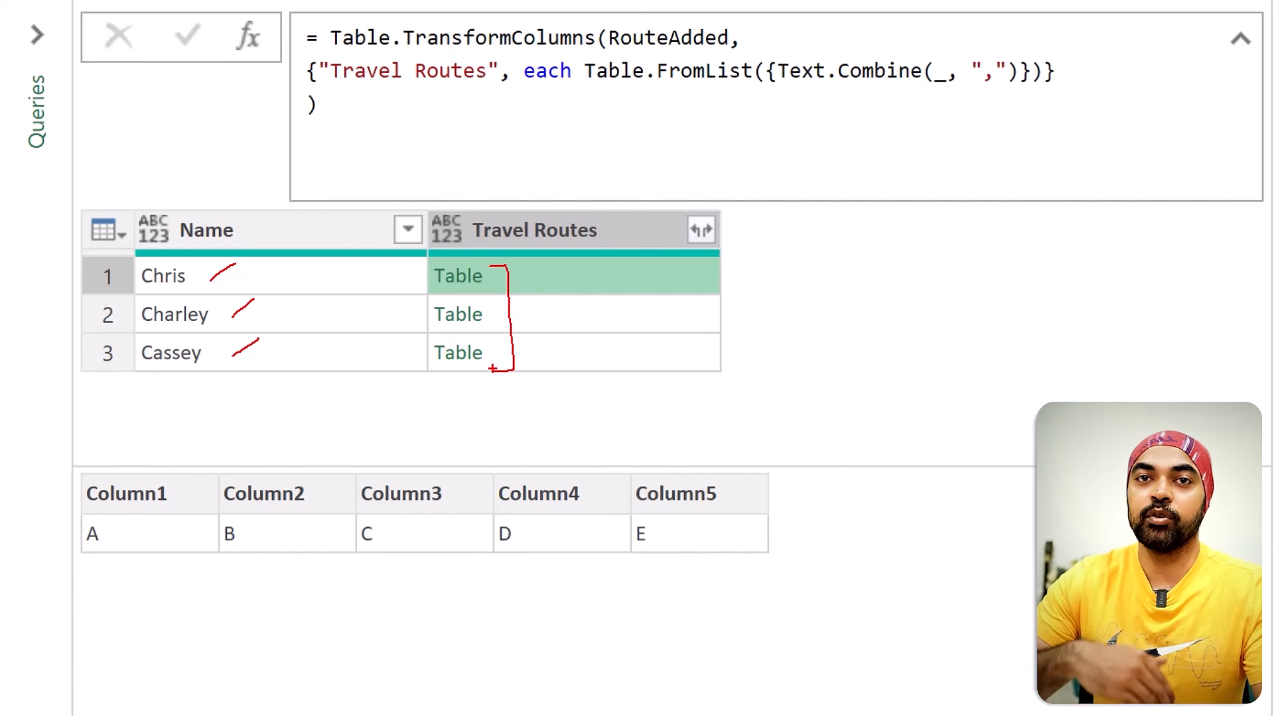
key(e)
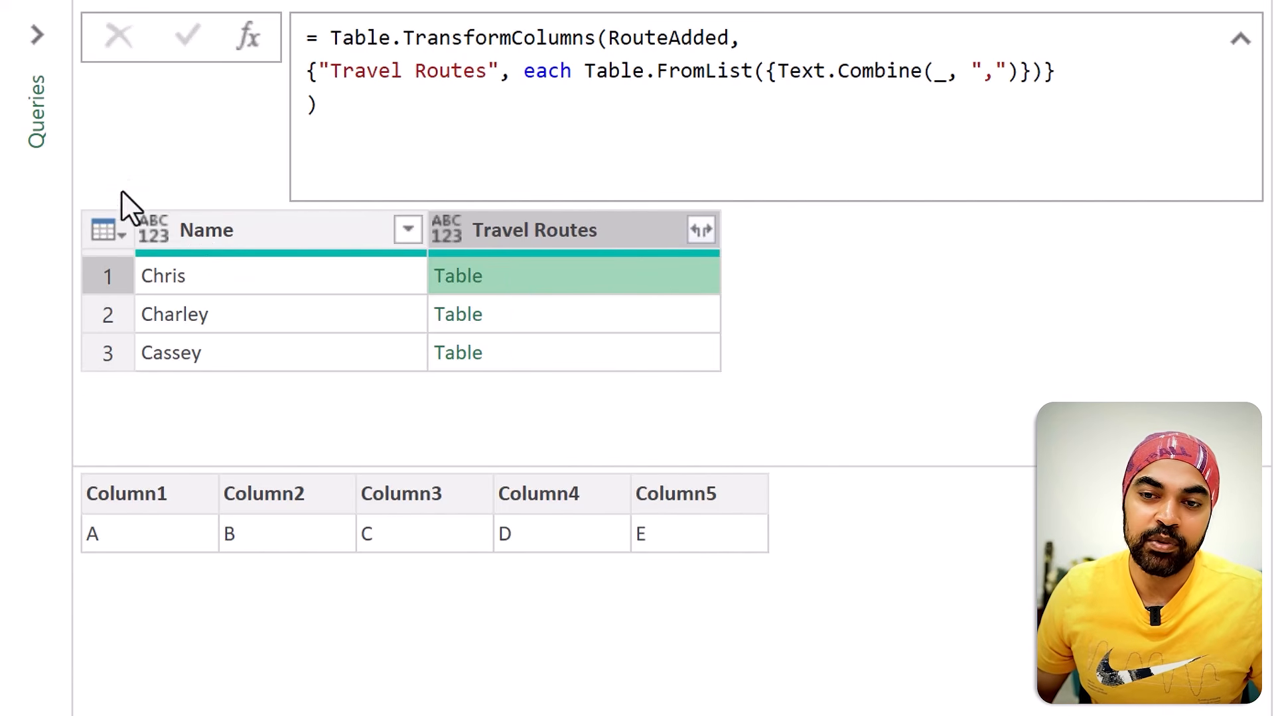
drag(88, 194, 775, 403)
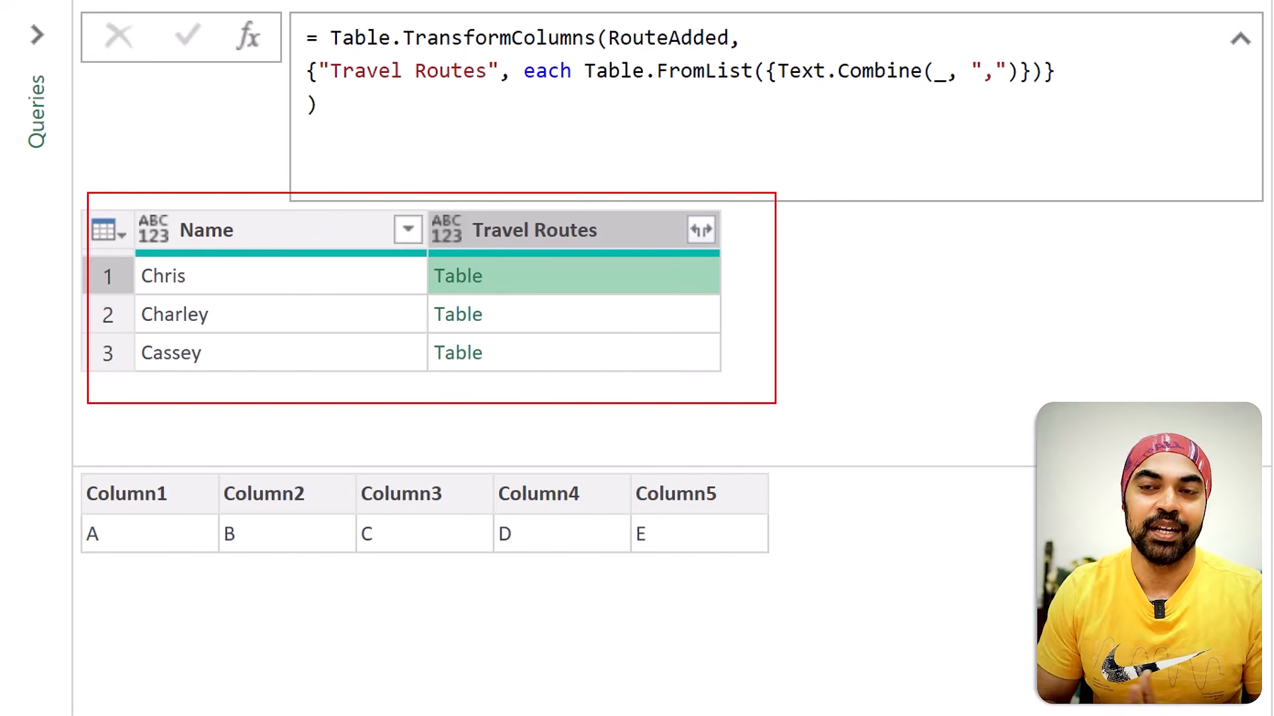
mouse_move(743, 304)
mouse_down()
mouse_move(1038, 308)
mouse_move(1040, 350)
mouse_up()
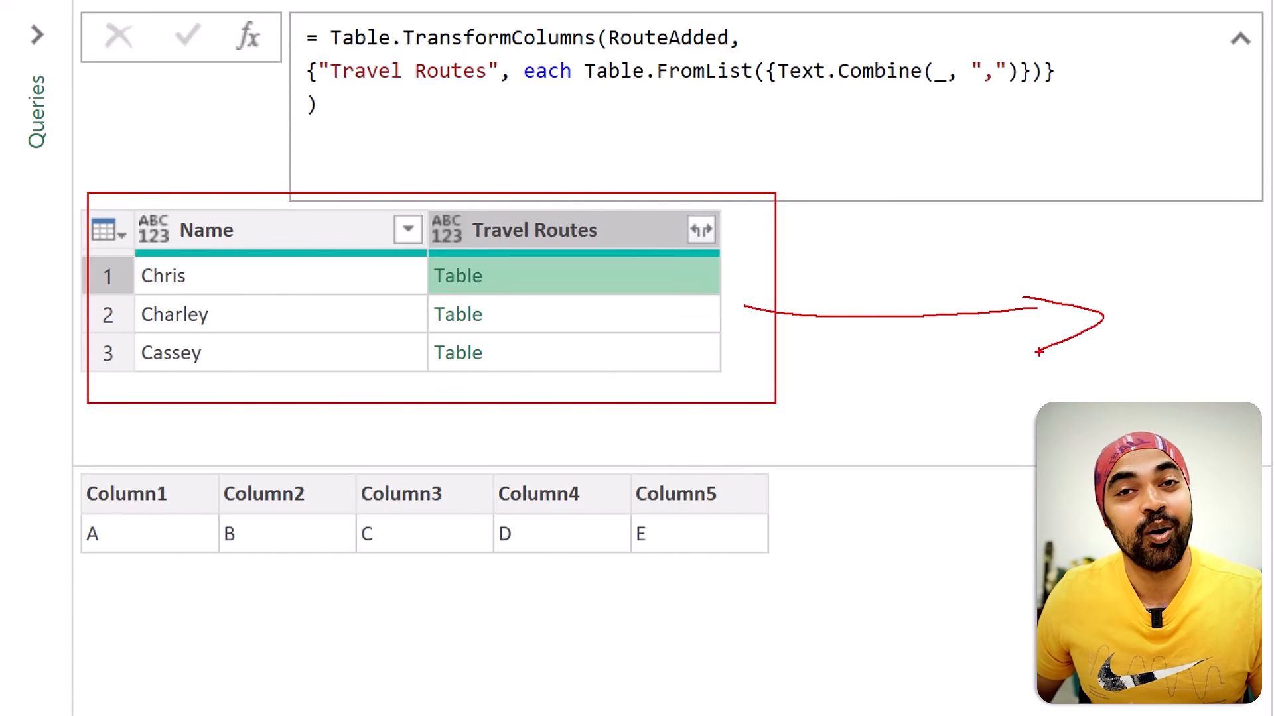
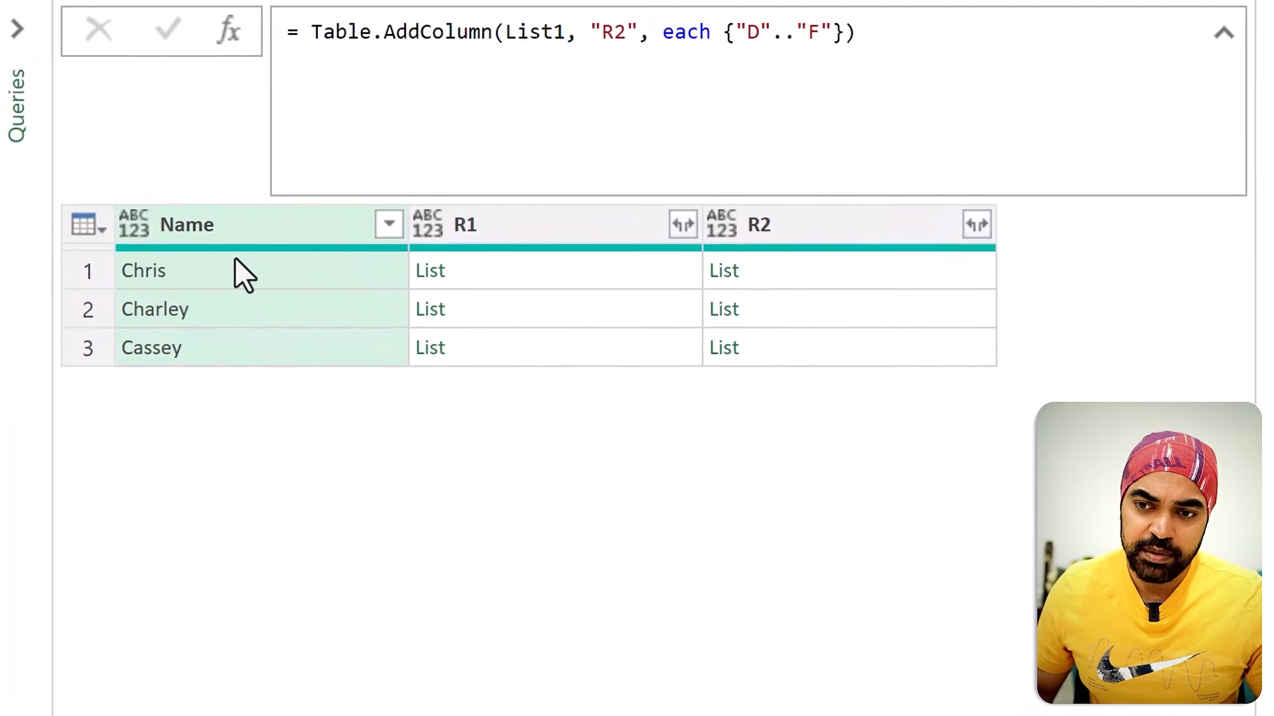
Step: Preview the first row's nested lists in the R1 and R2 columns
click(531, 281)
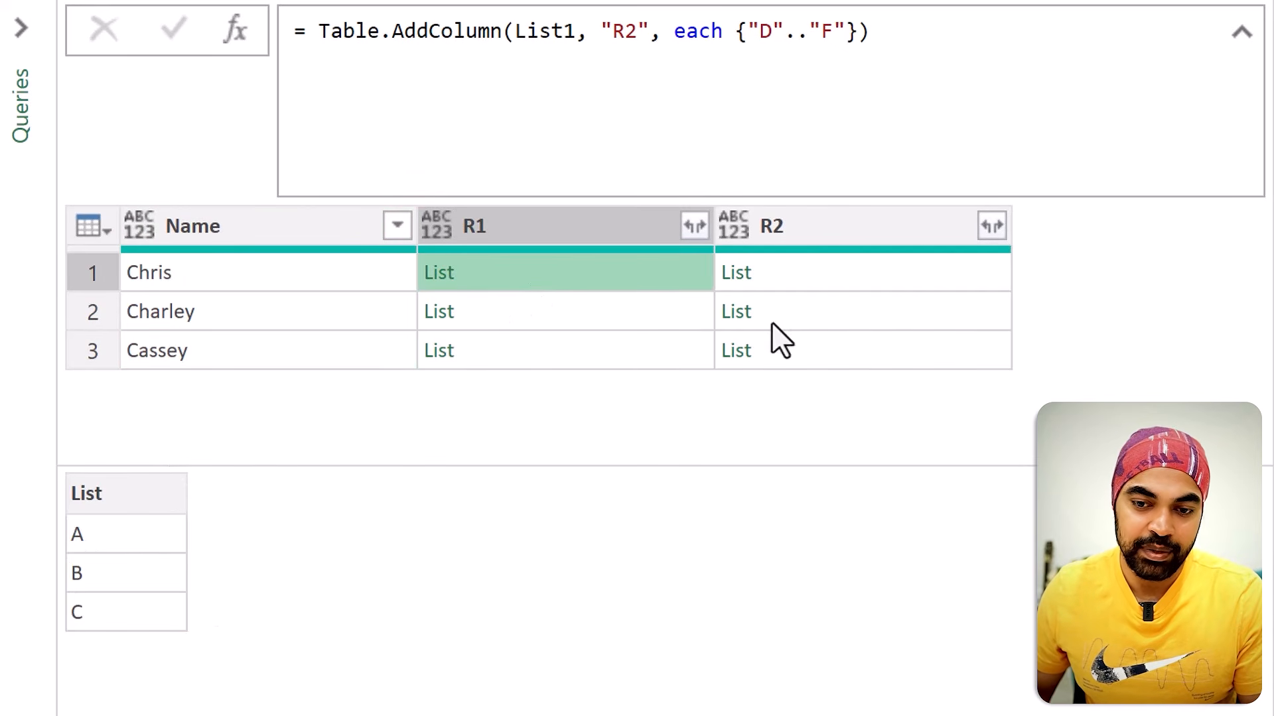
click(805, 274)
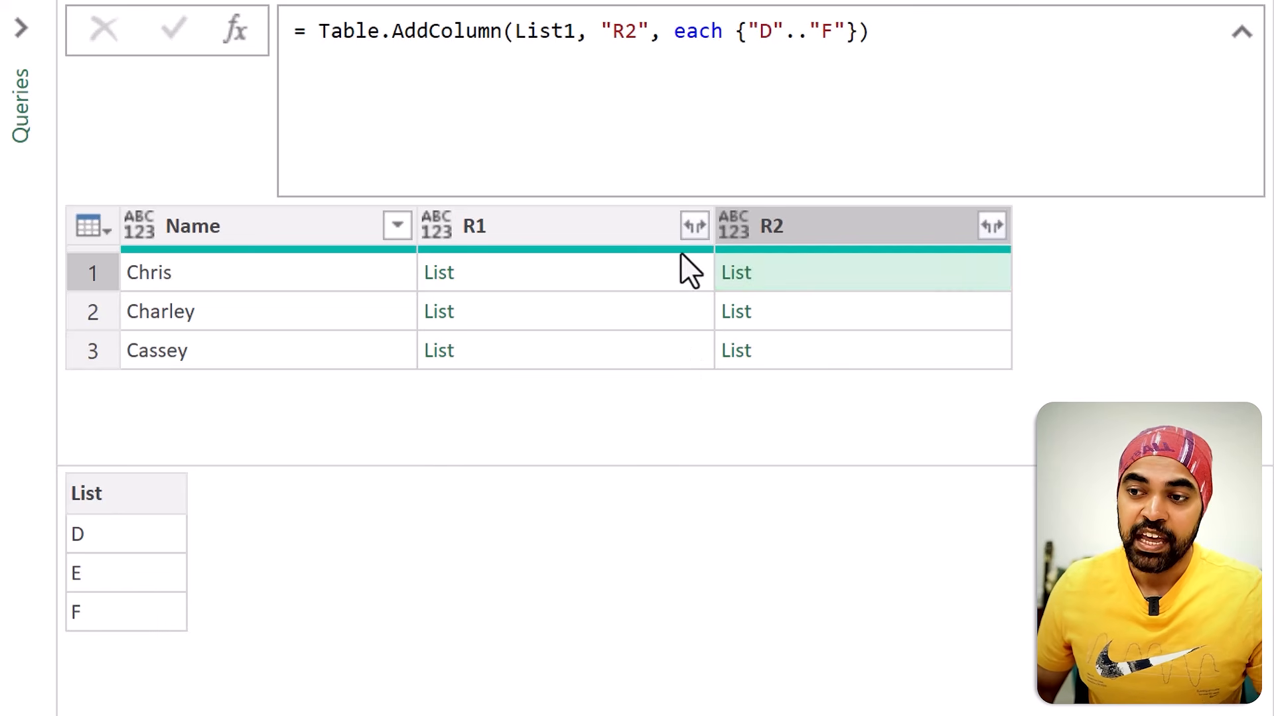
Step: Expand the R1 list column to new rows, followed by the R2 list column
click(693, 227)
click(647, 269)
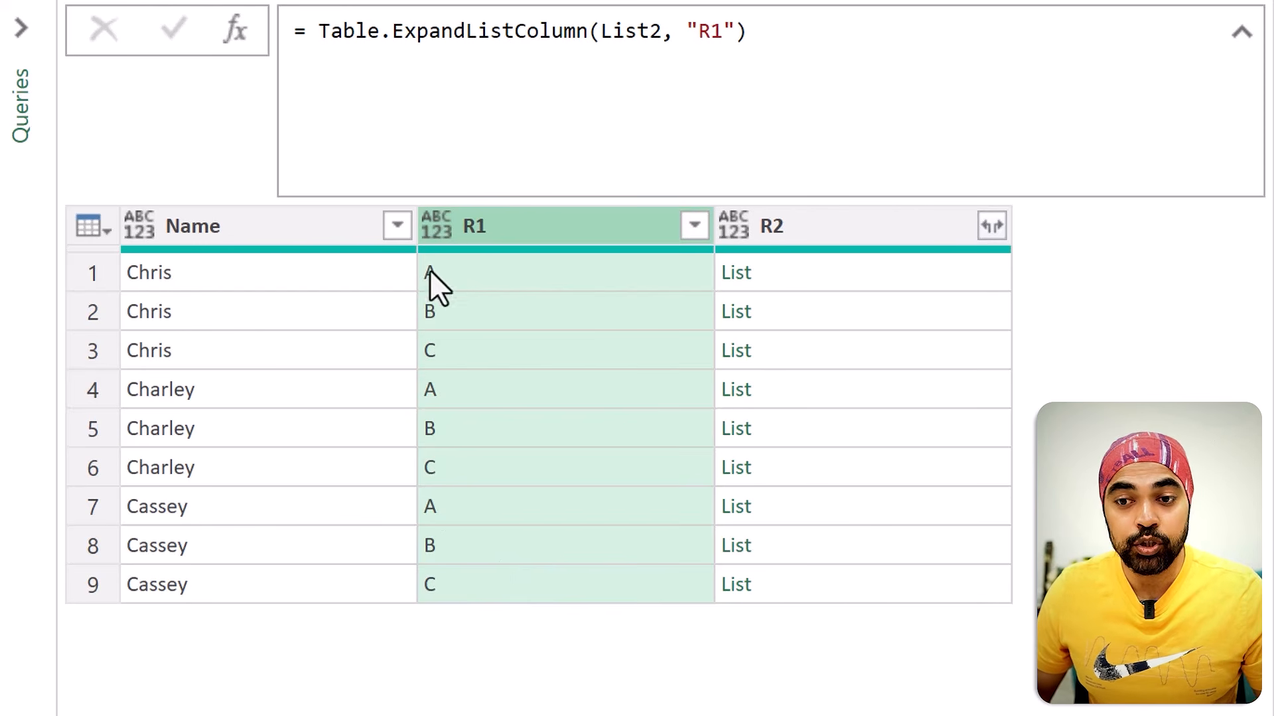
drag(413, 255, 469, 373)
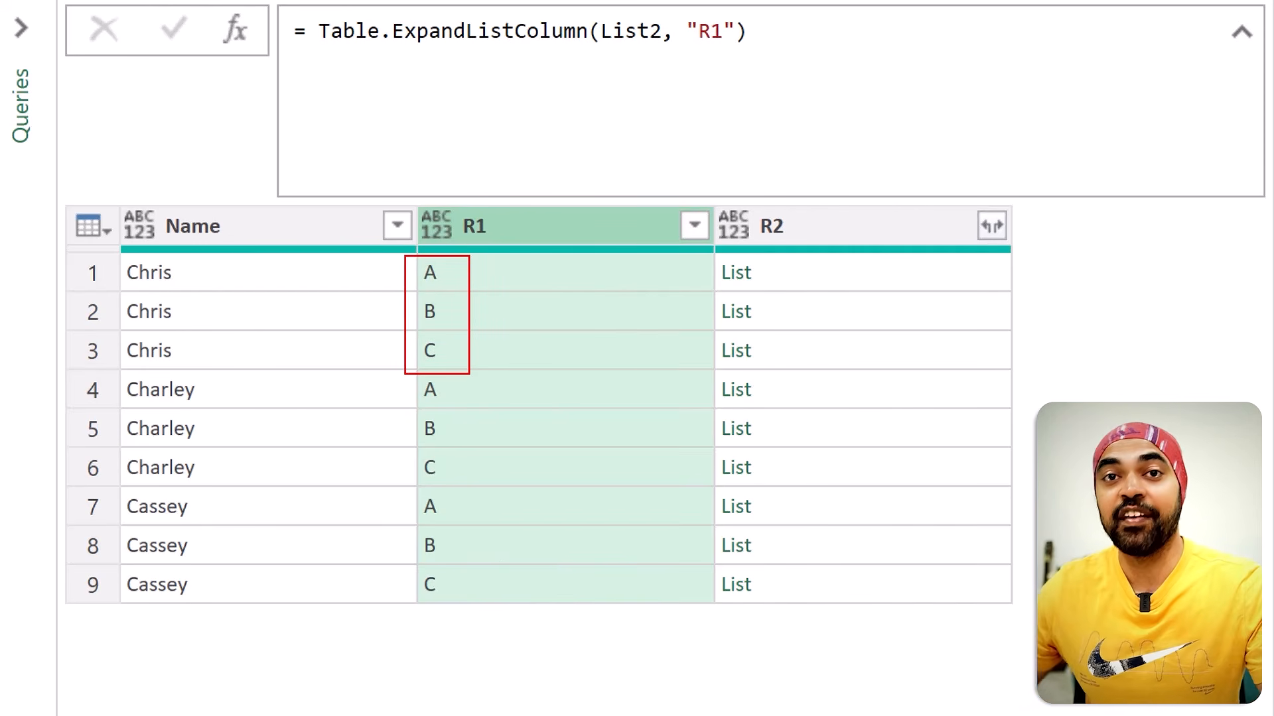
click(993, 227)
click(927, 269)
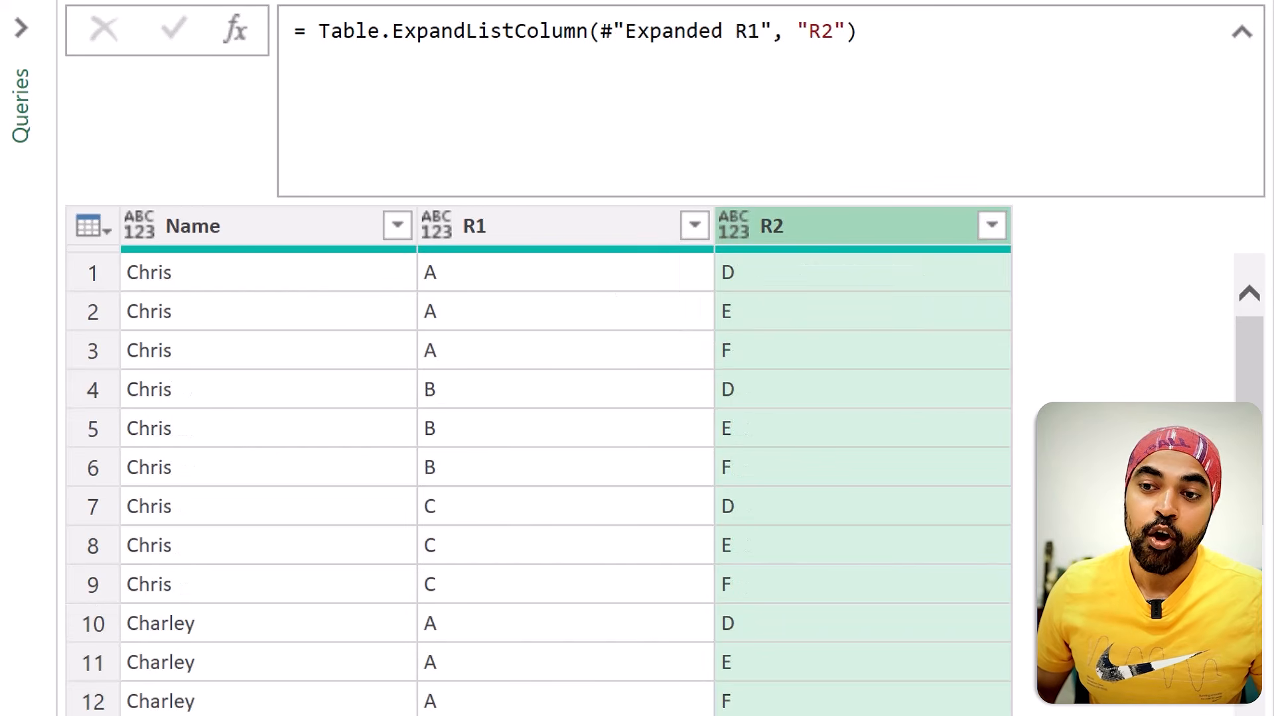
drag(392, 255, 473, 369)
drag(696, 259, 765, 378)
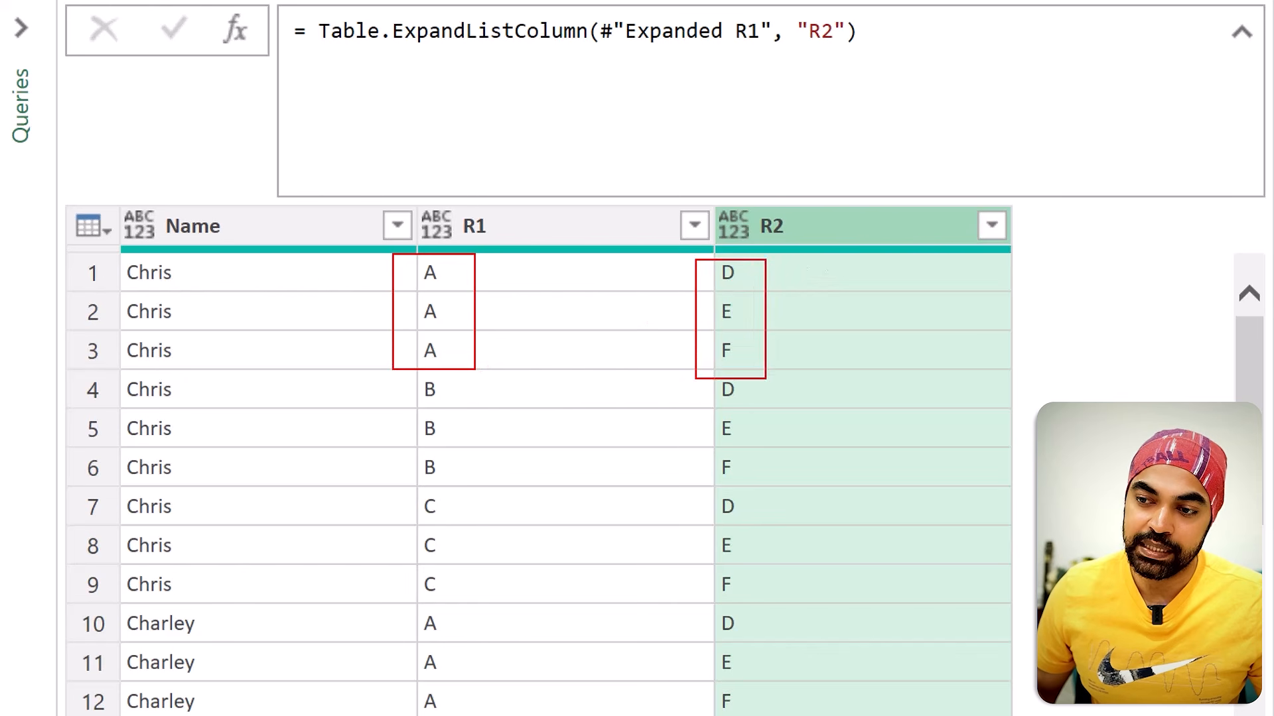
drag(385, 362, 491, 511)
drag(717, 378, 752, 486)
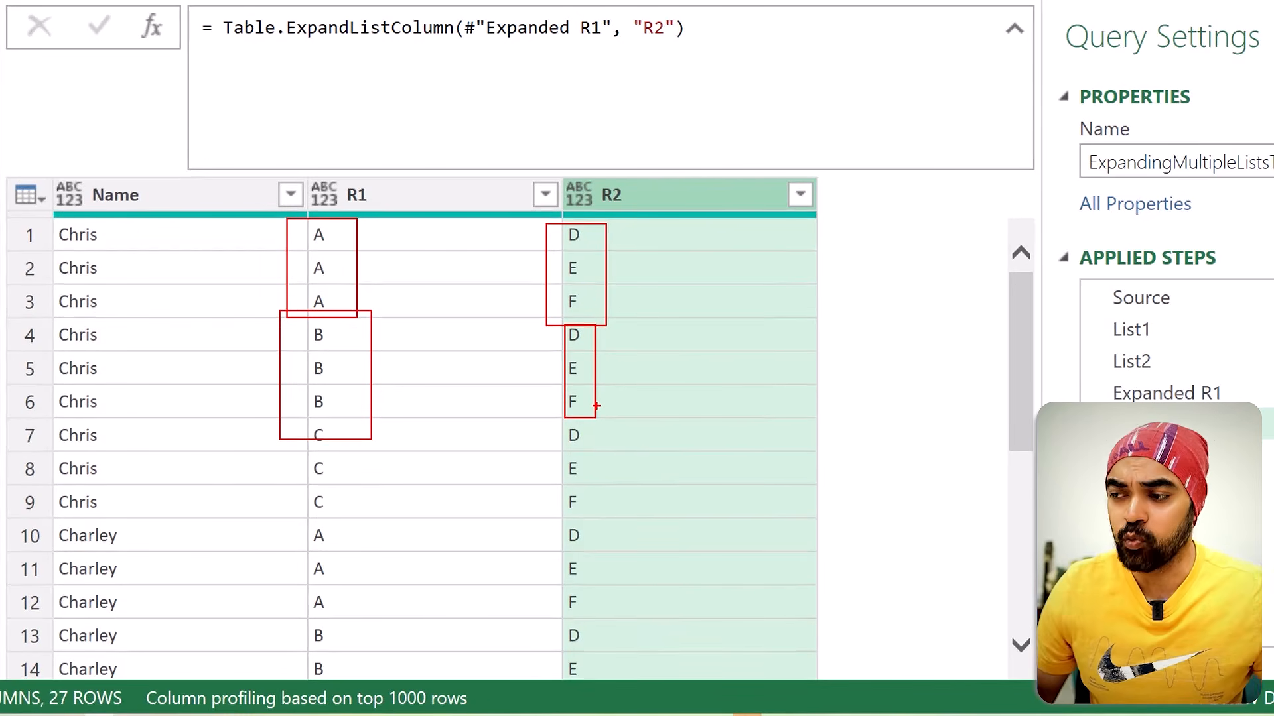
Step: Return to the List2 applied step to view the table before the lists were expanded
key(Escape)
click(1194, 358)
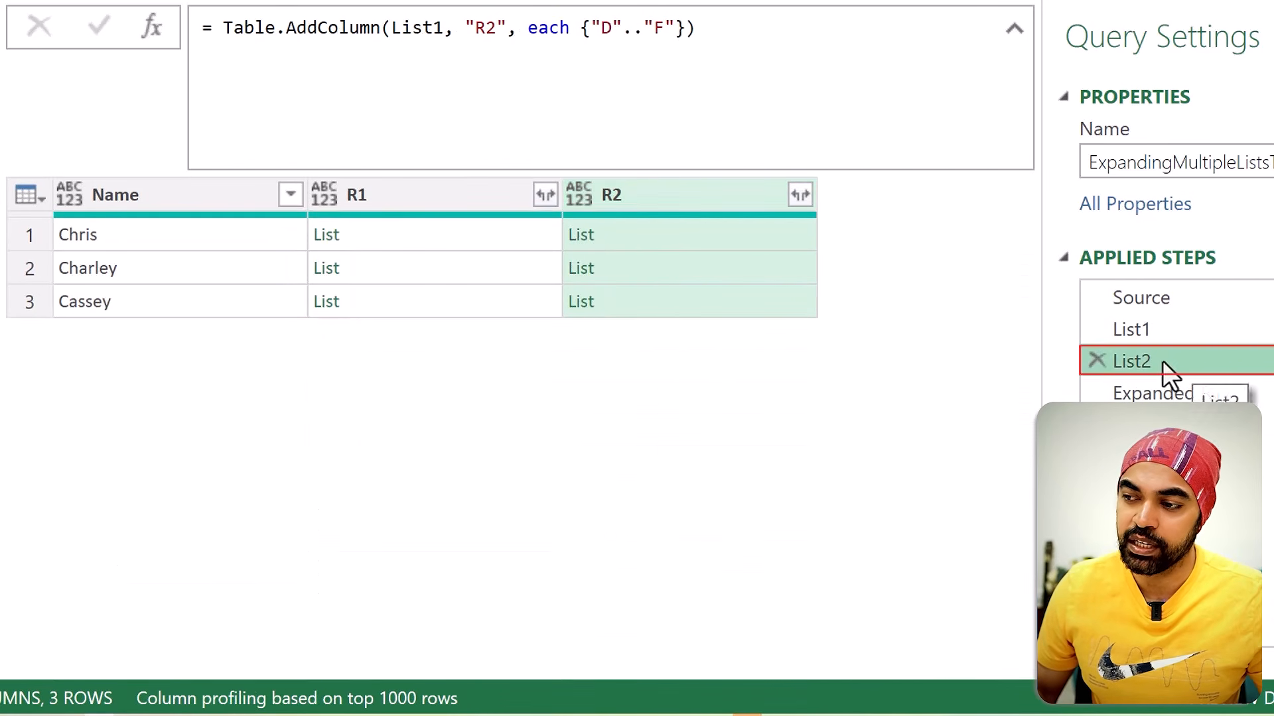
mouse_move(296, 214)
mouse_down()
mouse_move(369, 239)
mouse_move(621, 254)
mouse_up()
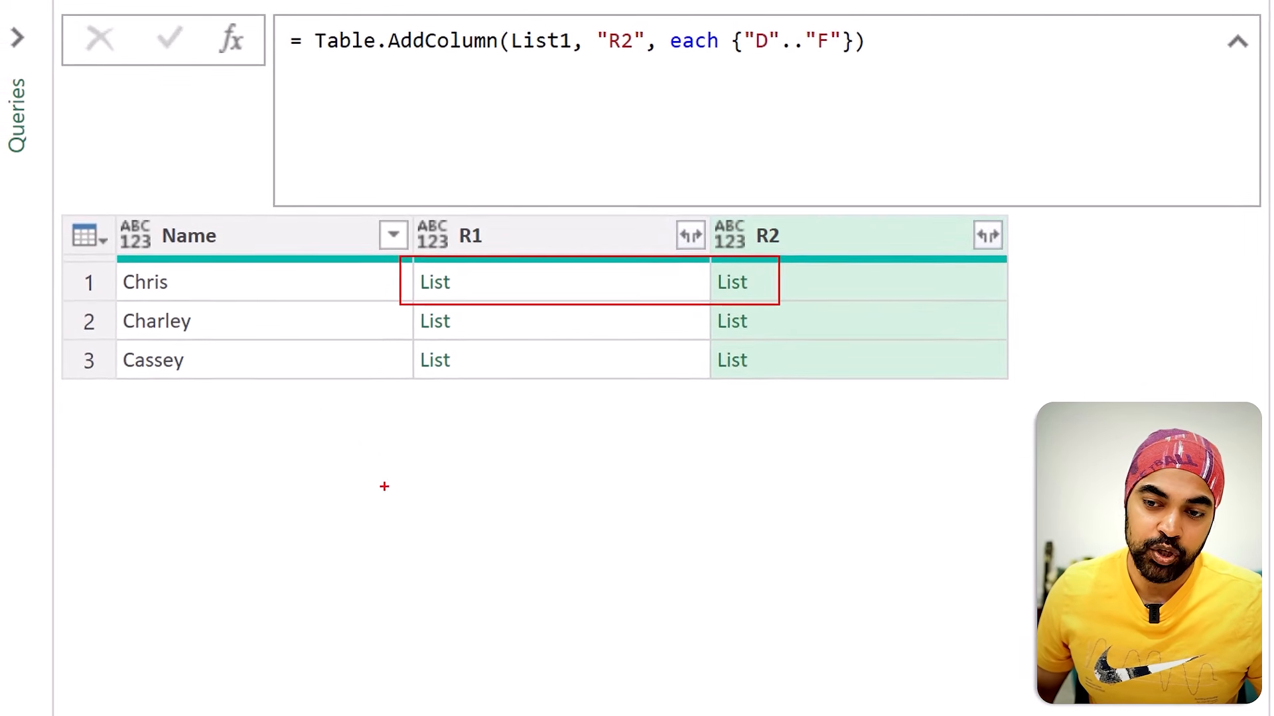
drag(416, 512, 415, 553)
drag(416, 571, 430, 595)
drag(537, 451, 542, 487)
mouse_move(526, 518)
mouse_down()
mouse_move(545, 542)
mouse_move(546, 527)
mouse_up()
drag(533, 517, 550, 511)
mouse_move(536, 579)
mouse_down()
mouse_move(532, 601)
mouse_move(551, 565)
mouse_move(559, 579)
mouse_up()
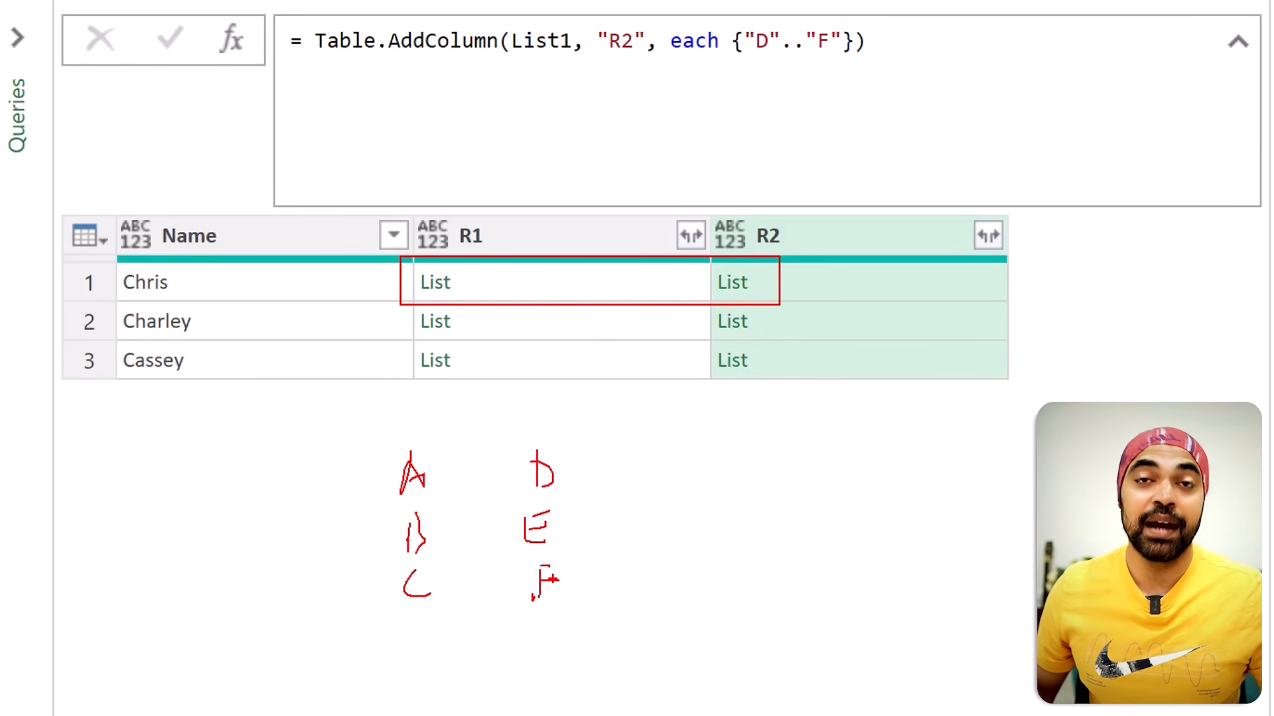
drag(362, 436, 604, 613)
mouse_move(406, 528)
mouse_down()
mouse_move(250, 300)
mouse_move(201, 282)
mouse_up()
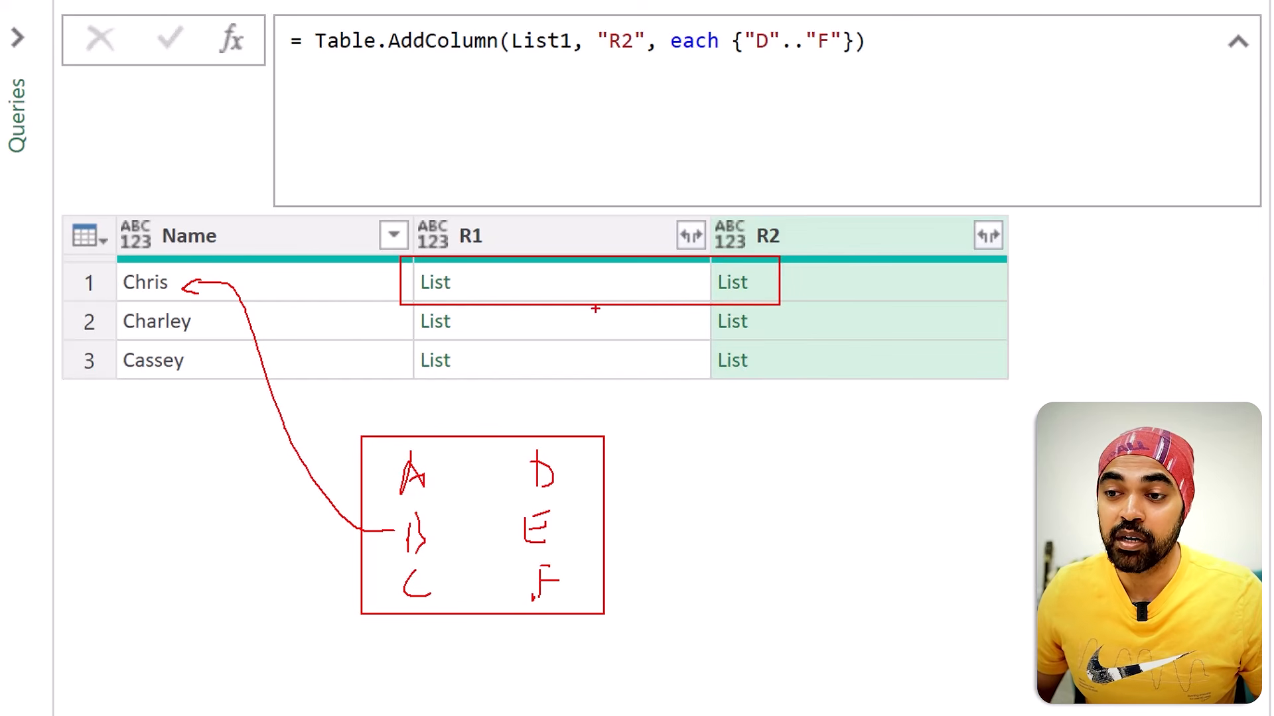
mouse_move(556, 289)
mouse_down()
mouse_move(707, 289)
mouse_move(695, 309)
mouse_move(559, 300)
mouse_up()
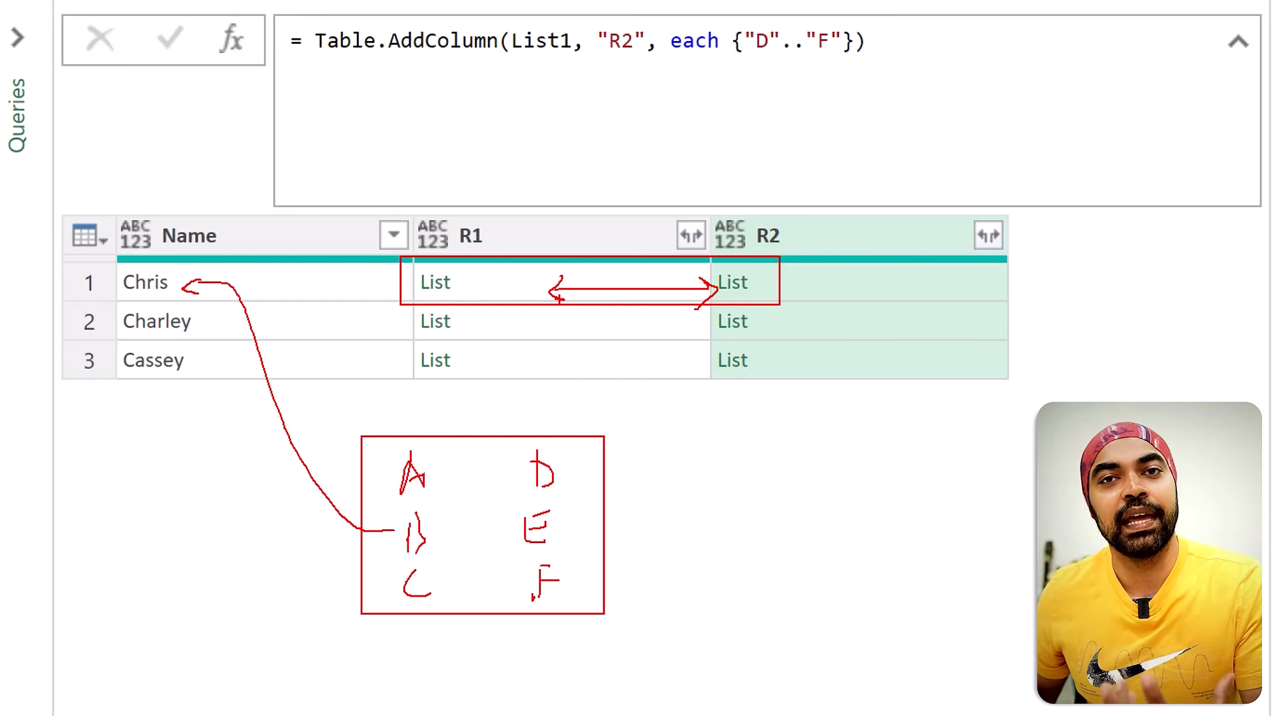
drag(470, 292, 490, 279)
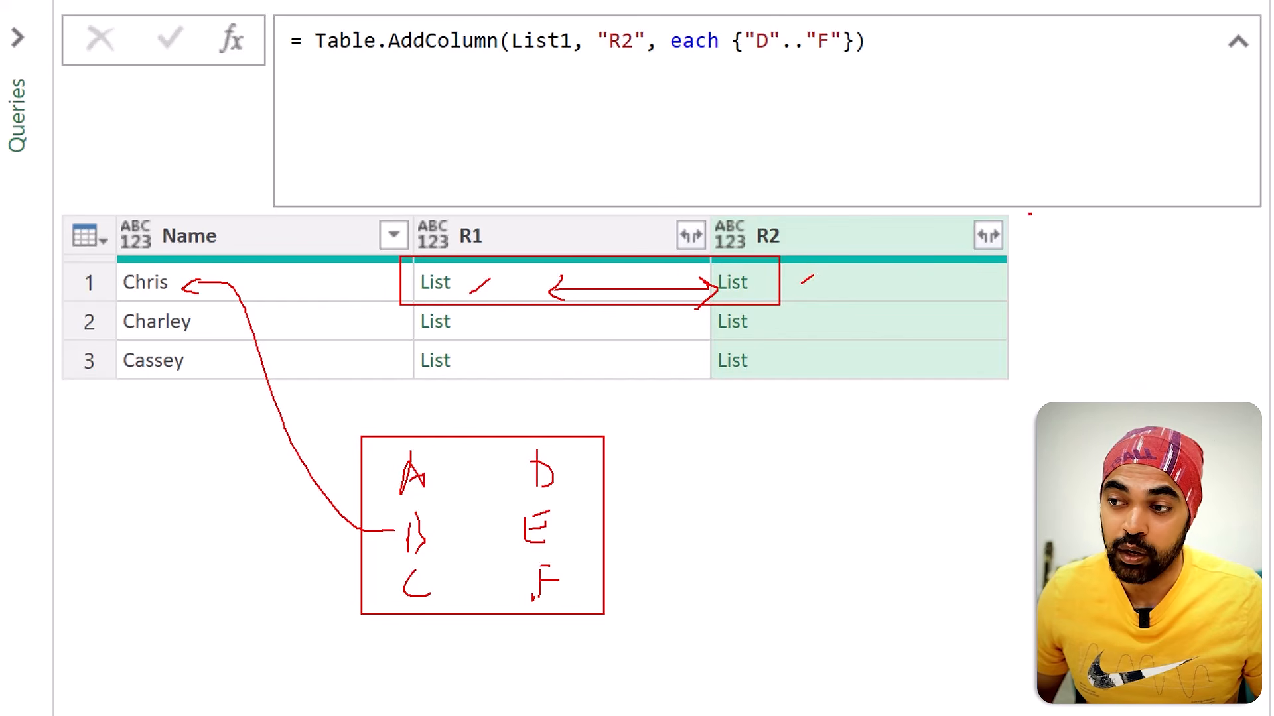
drag(1033, 216, 1096, 384)
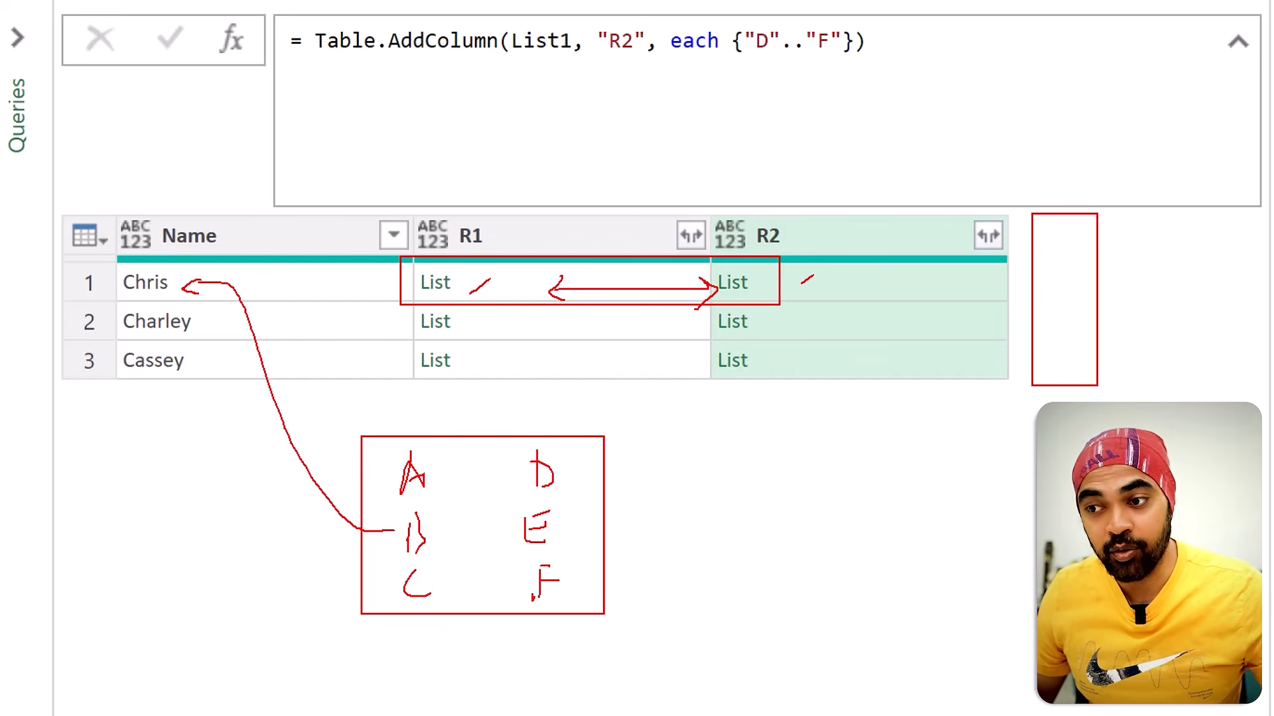
mouse_move(387, 253)
mouse_down()
mouse_move(587, 293)
mouse_move(1088, 315)
mouse_up()
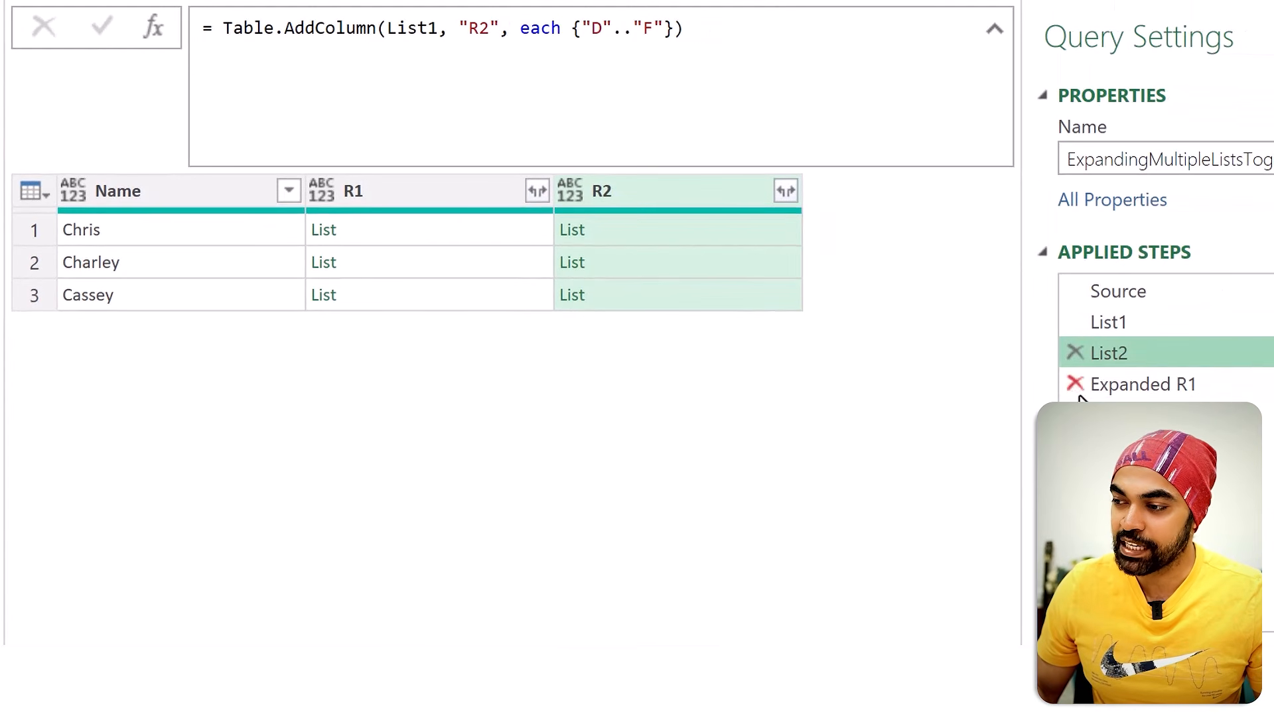
Step: Delete the applied steps after List2 that expand the R1 and R2 columns
click(1075, 384)
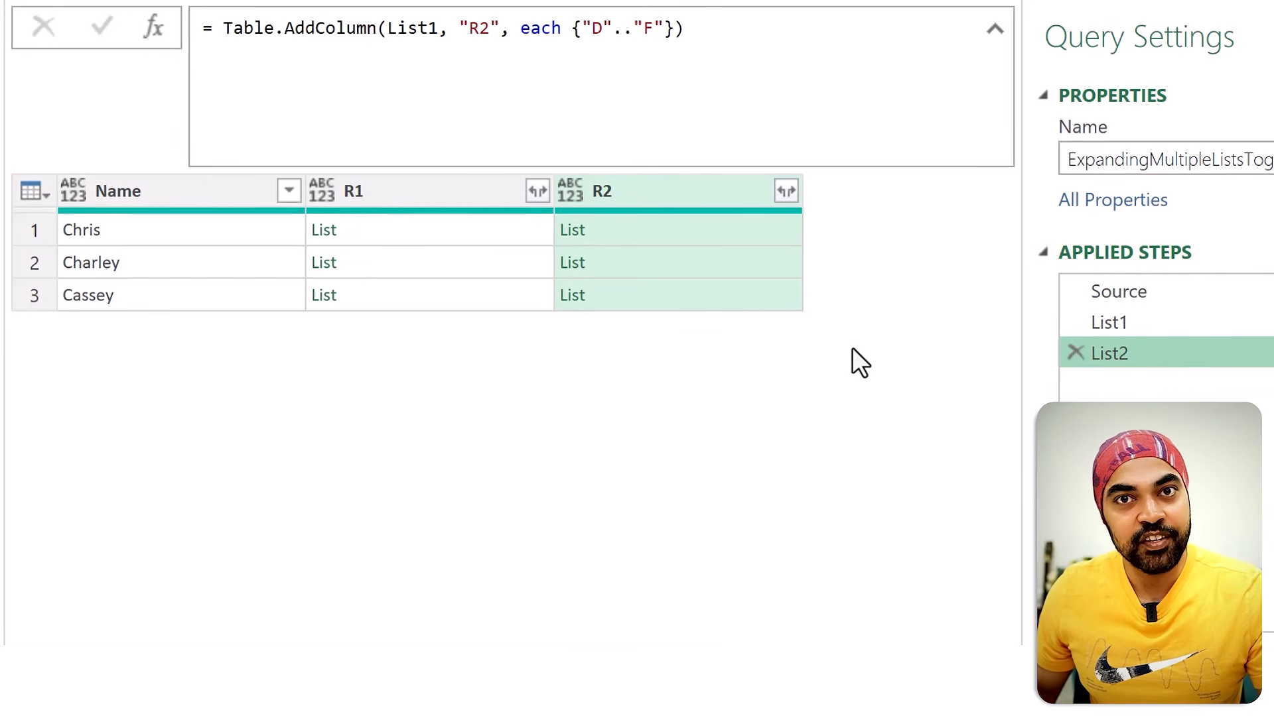
drag(1021, 217, 1159, 398)
mouse_move(1108, 266)
mouse_down()
mouse_move(1042, 282)
mouse_move(1109, 259)
mouse_move(1072, 260)
mouse_up()
drag(537, 280, 606, 268)
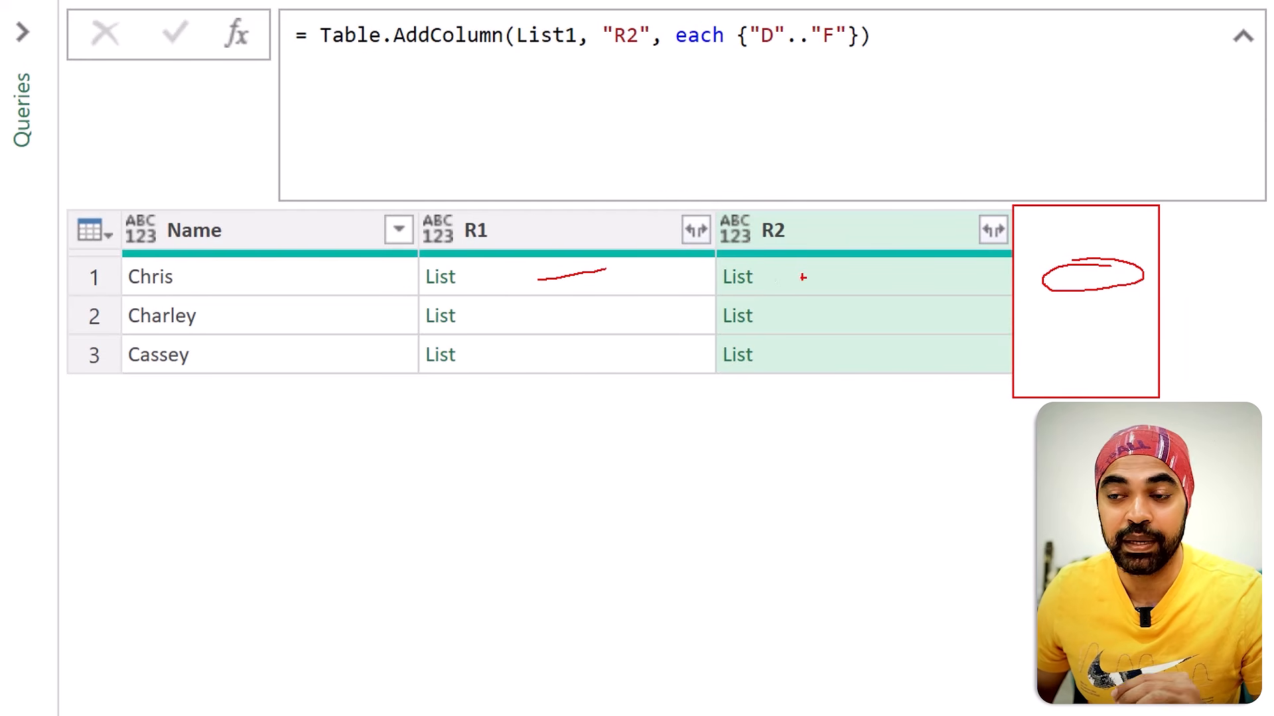
drag(776, 284, 826, 270)
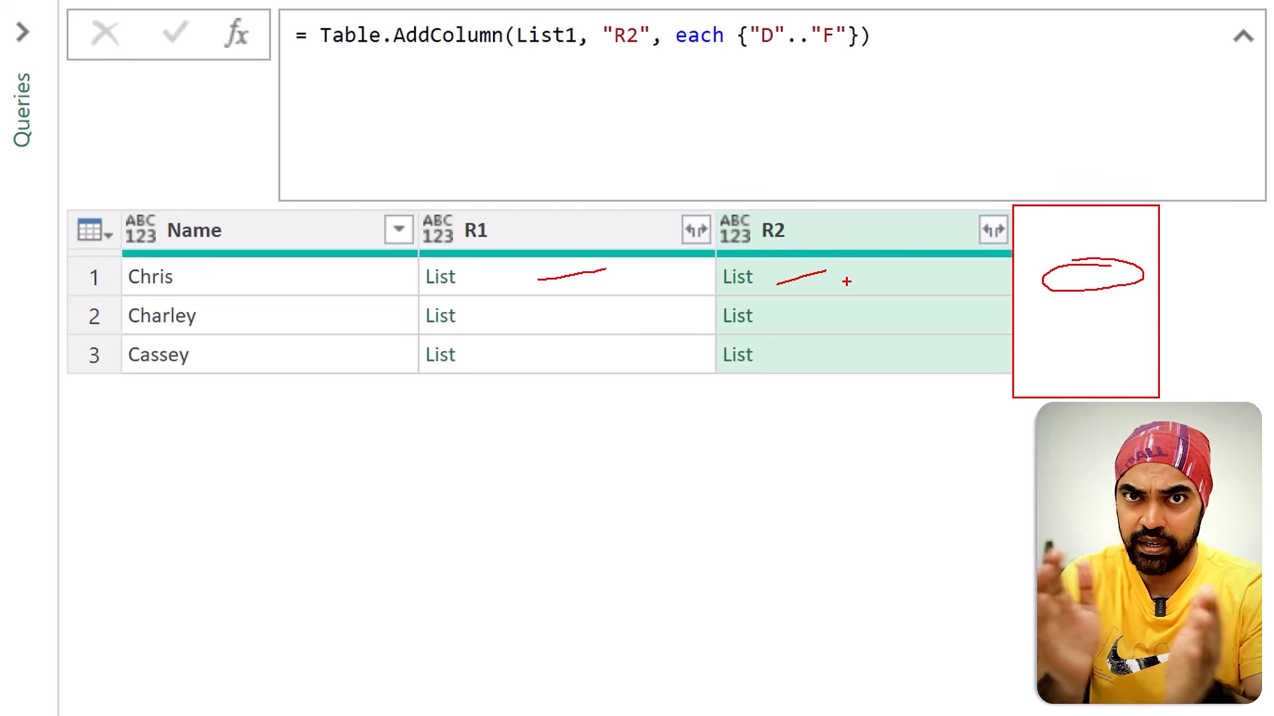
drag(1050, 296, 1122, 296)
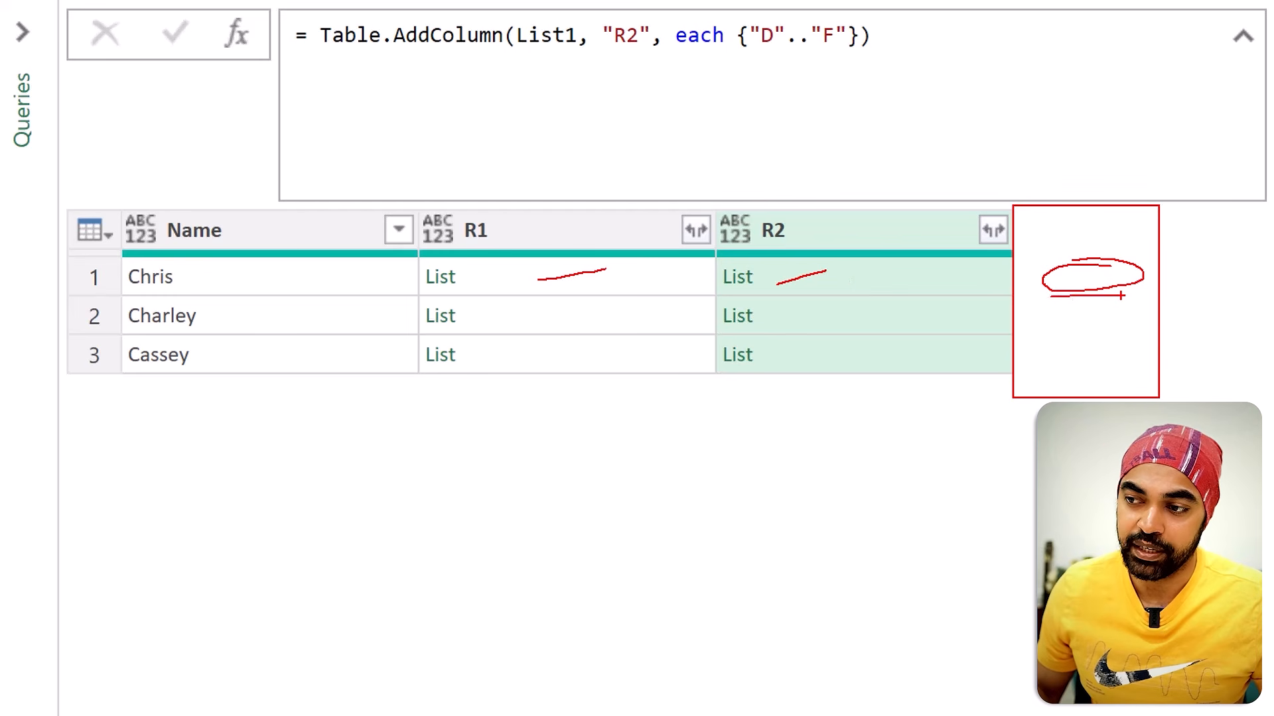
key(Escape)
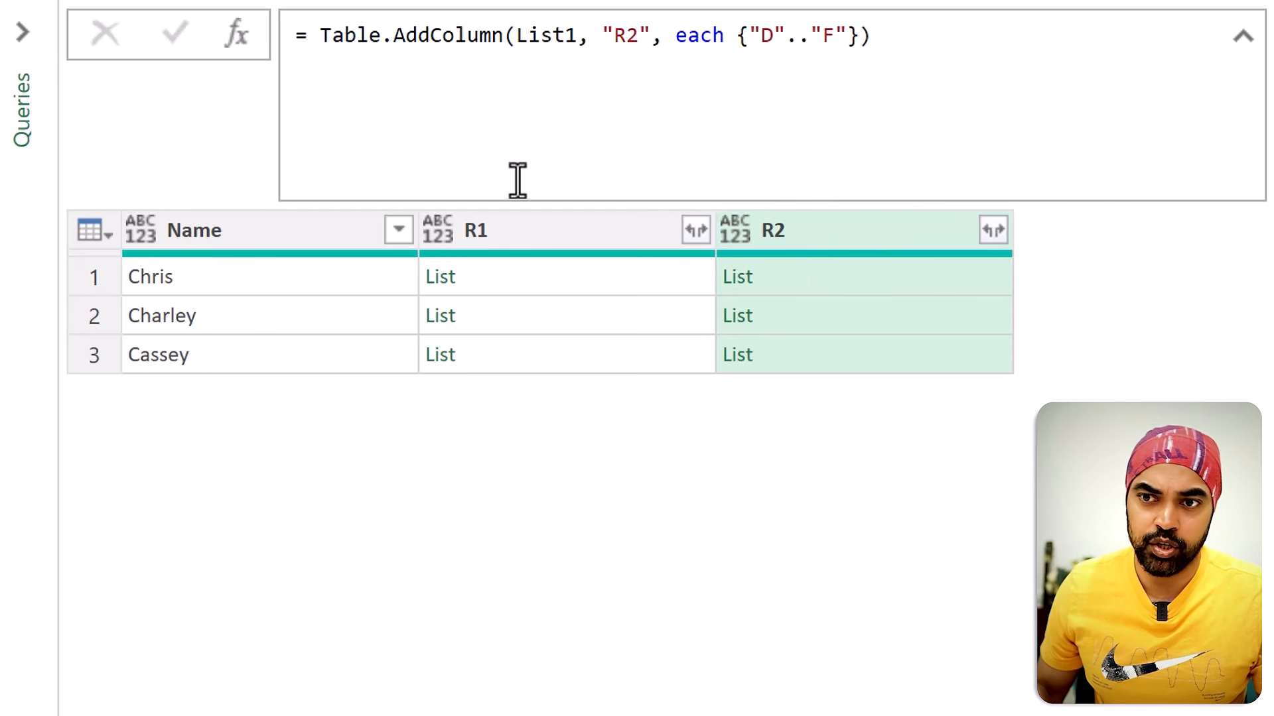
Step: Add a custom step after List2 and replace its formula's List2 reference with the Table.AddColumn function
click(239, 36)
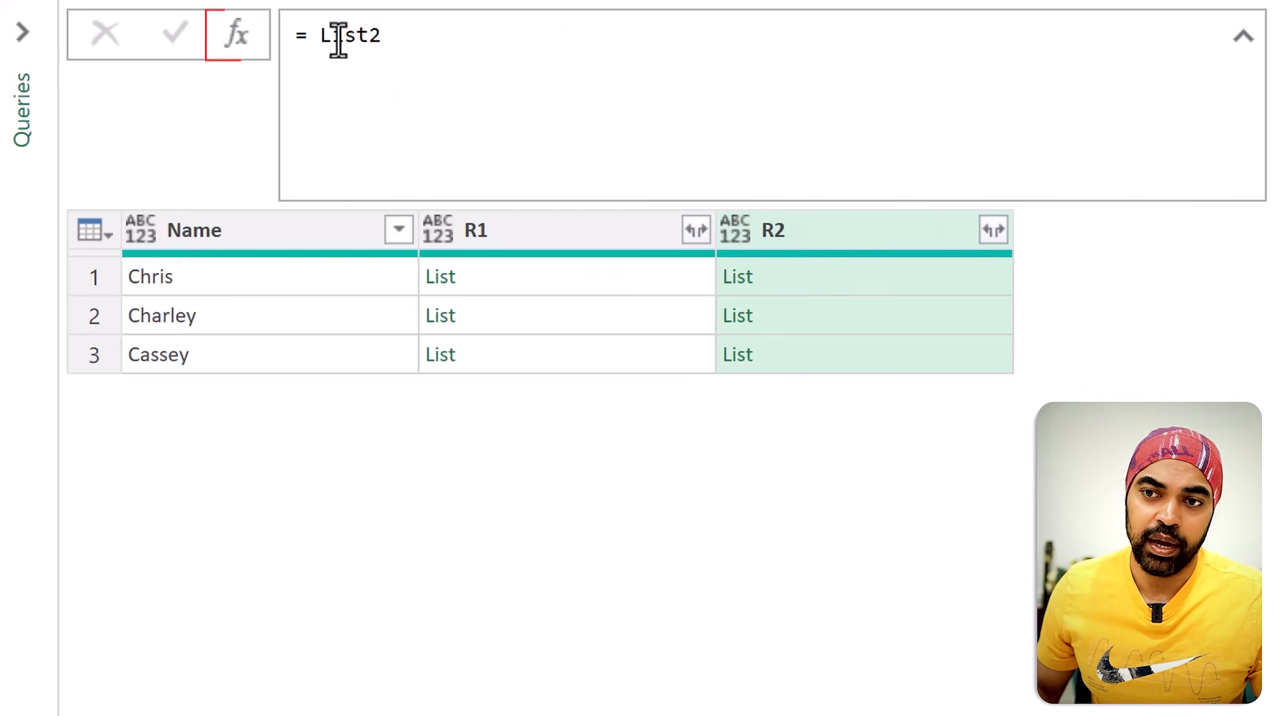
double_click(339, 37)
text(Tab.e)
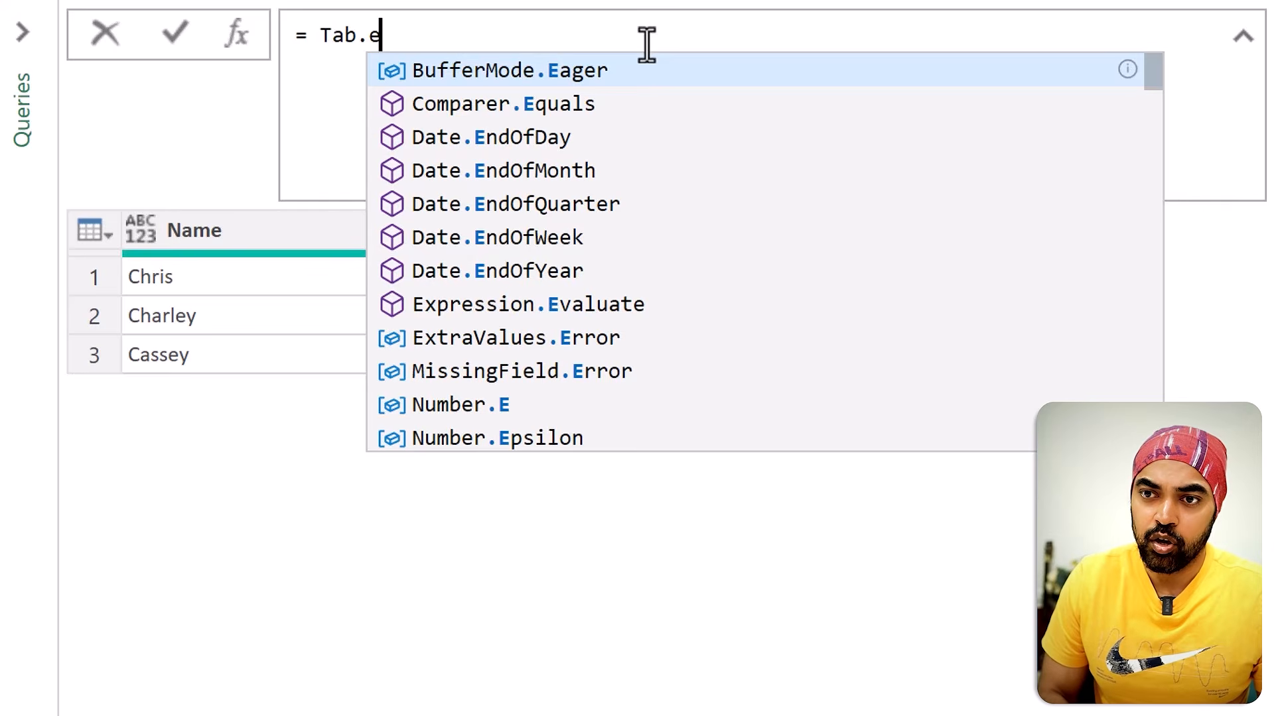
key(BackSpace)
key(BackSpace)
text(le.)
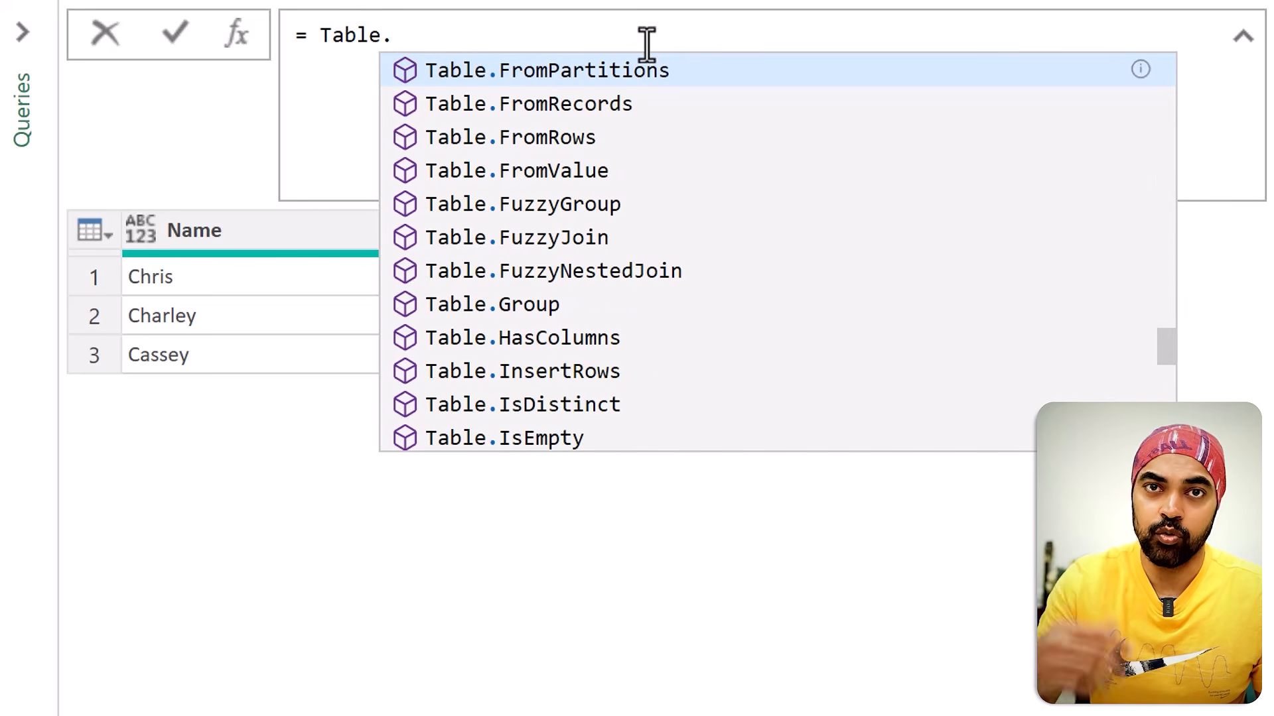
text(Add)
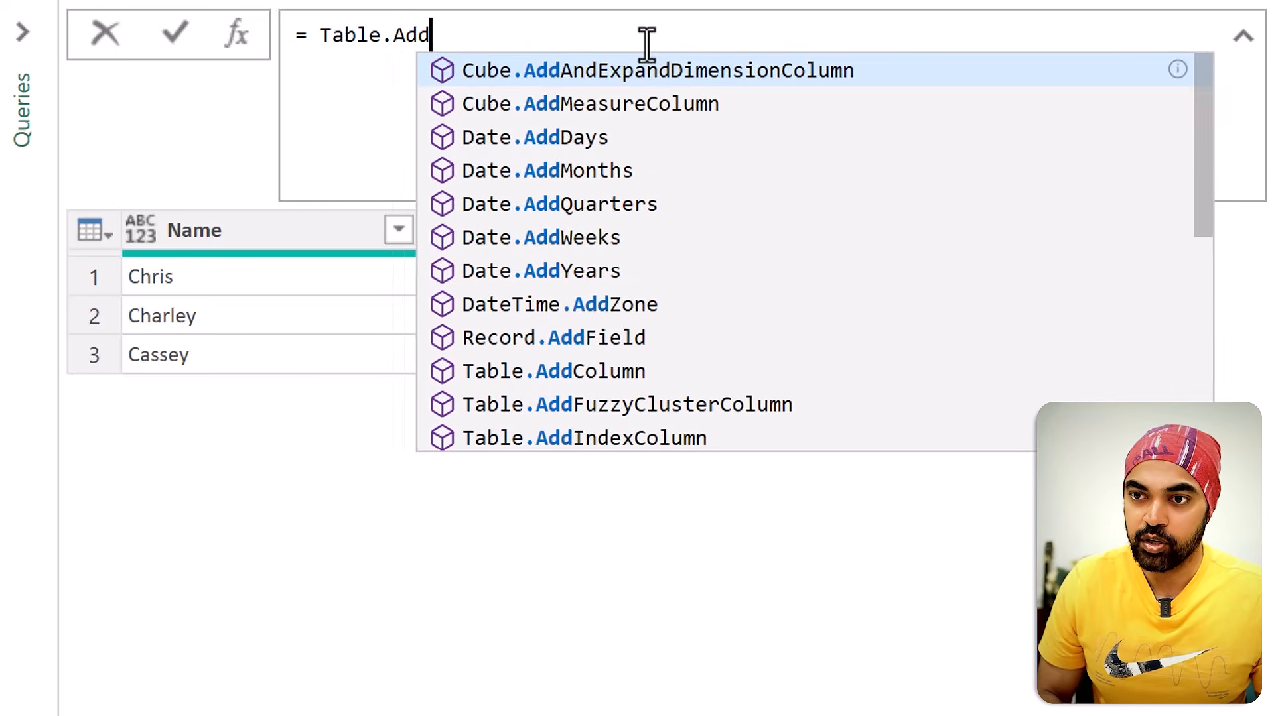
key(Down)
text(co)
key(Tab)
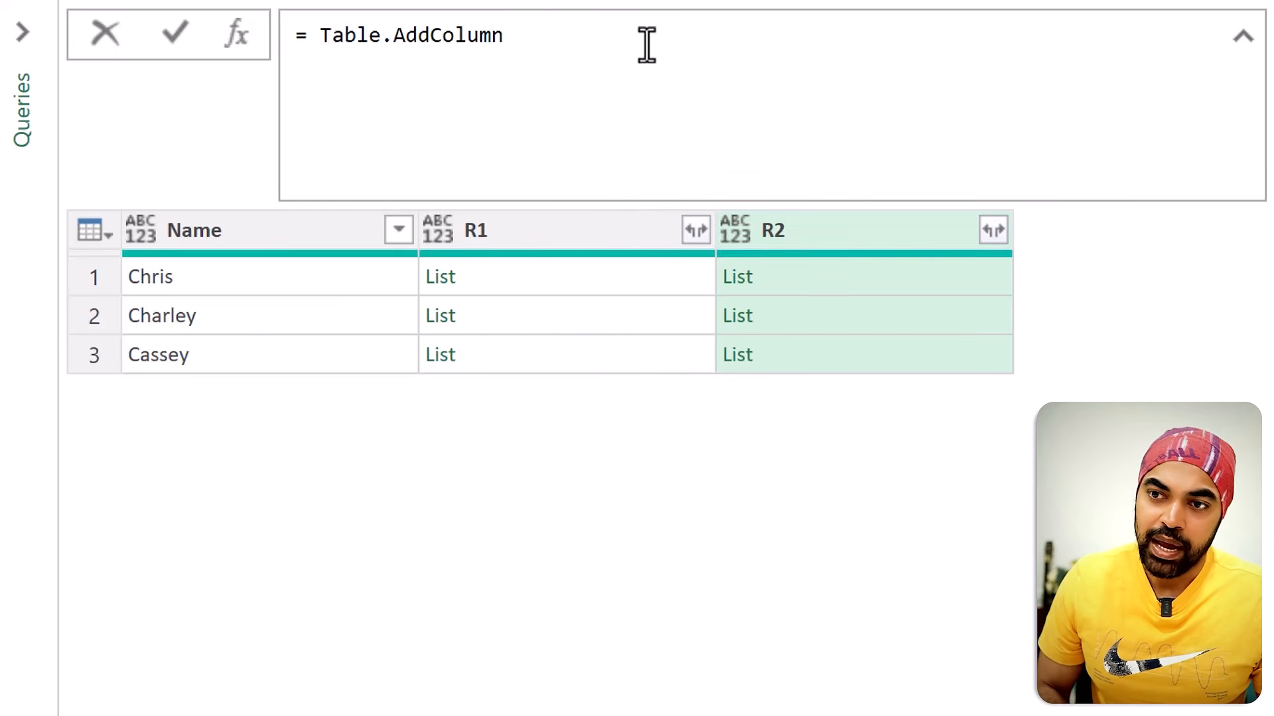
Step: Complete the formula as Table.AddColumn(List2, "T", each 1) and apply it to add column T
text(()
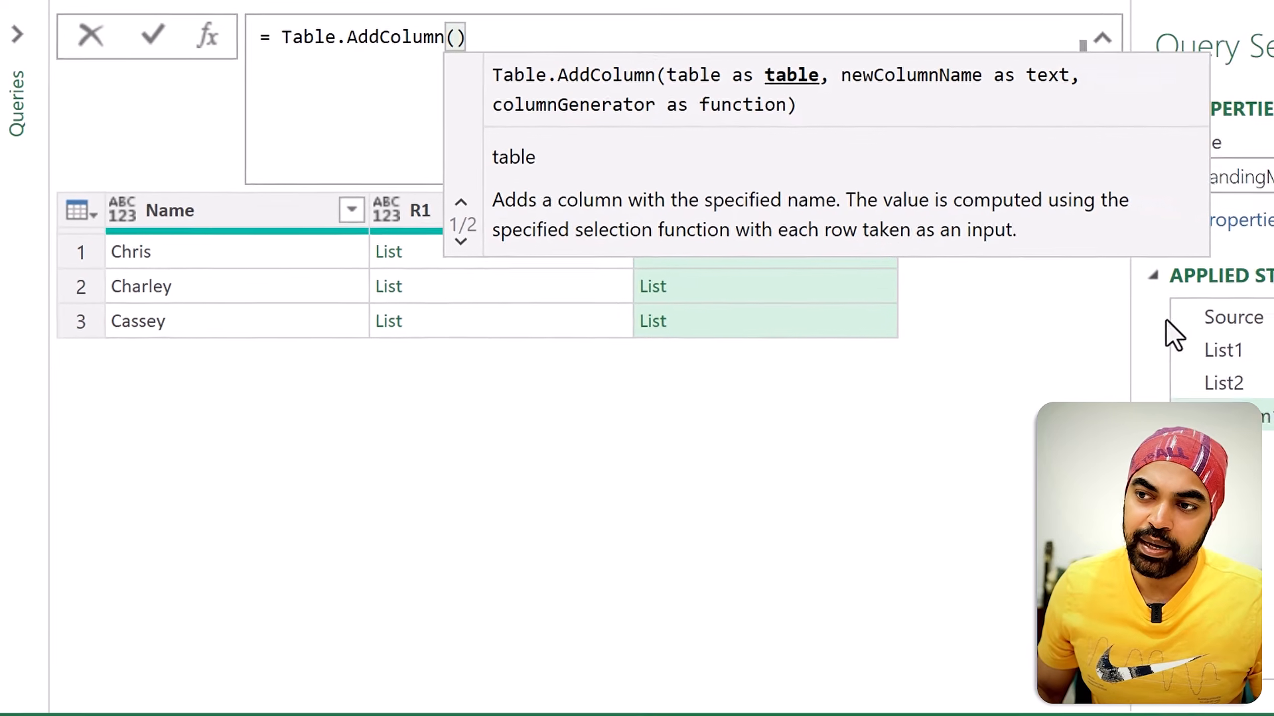
text(List2)
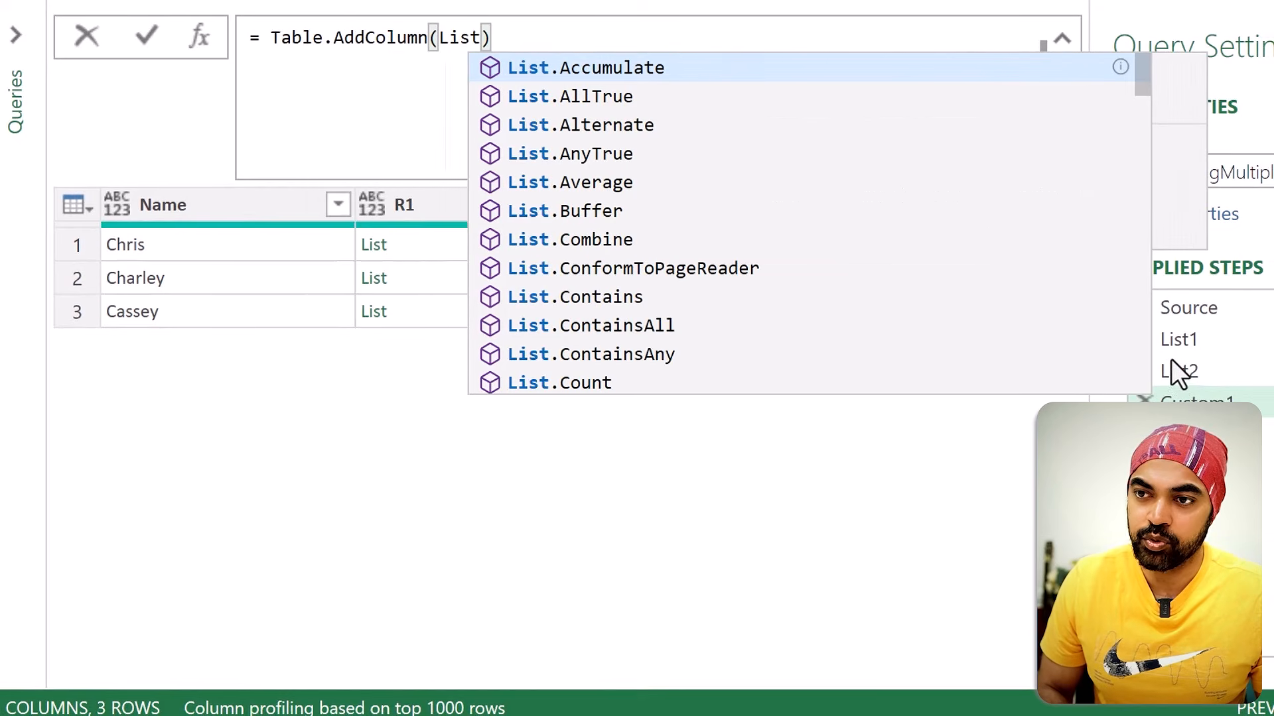
text(, ")
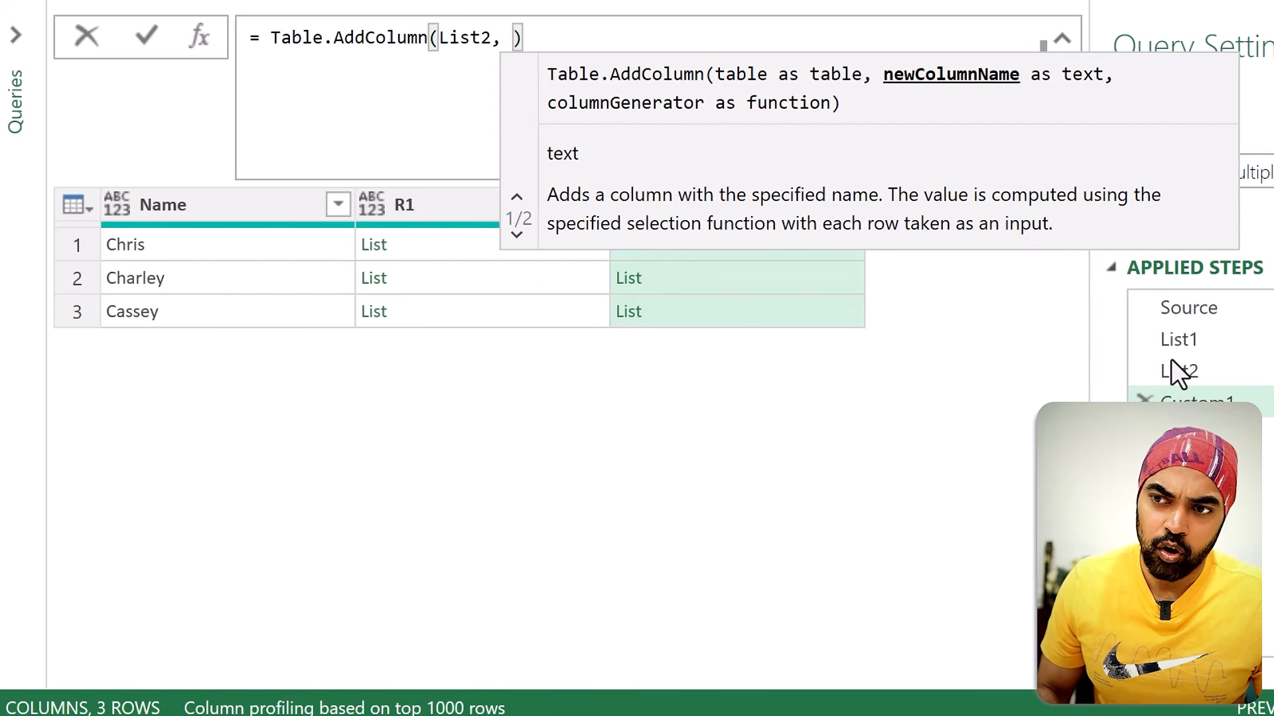
text(T")
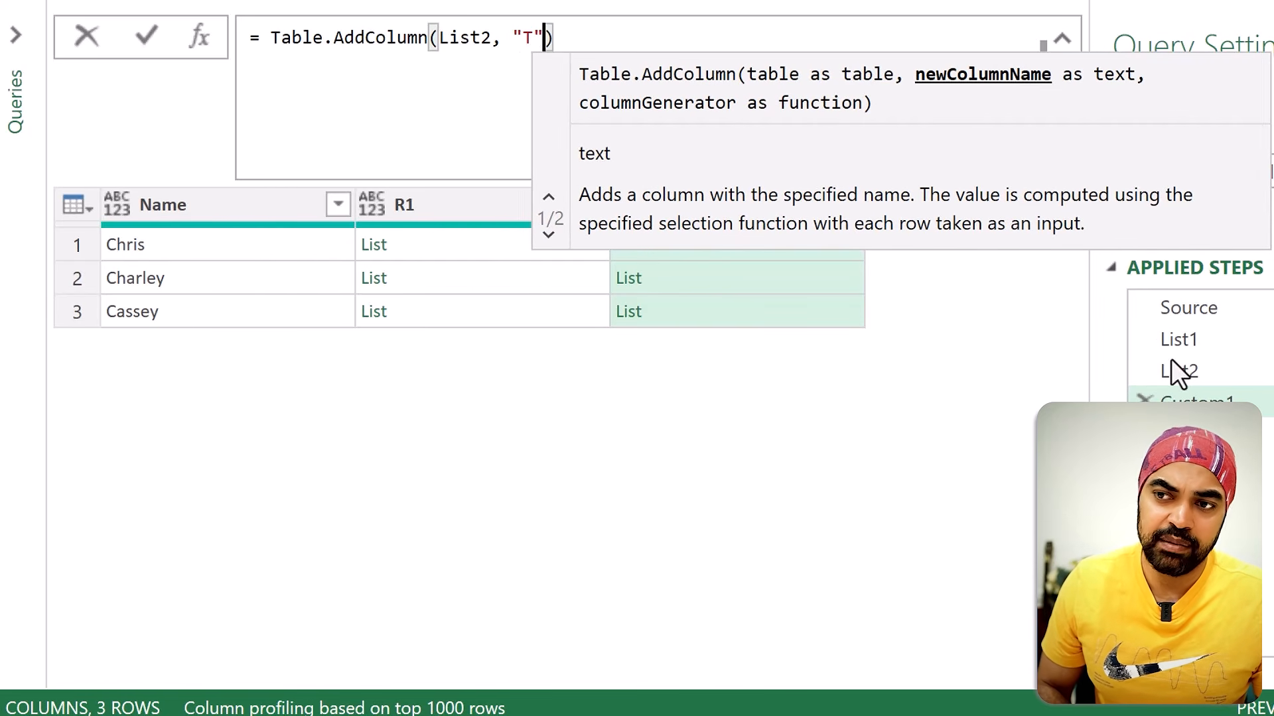
text(, each 1)
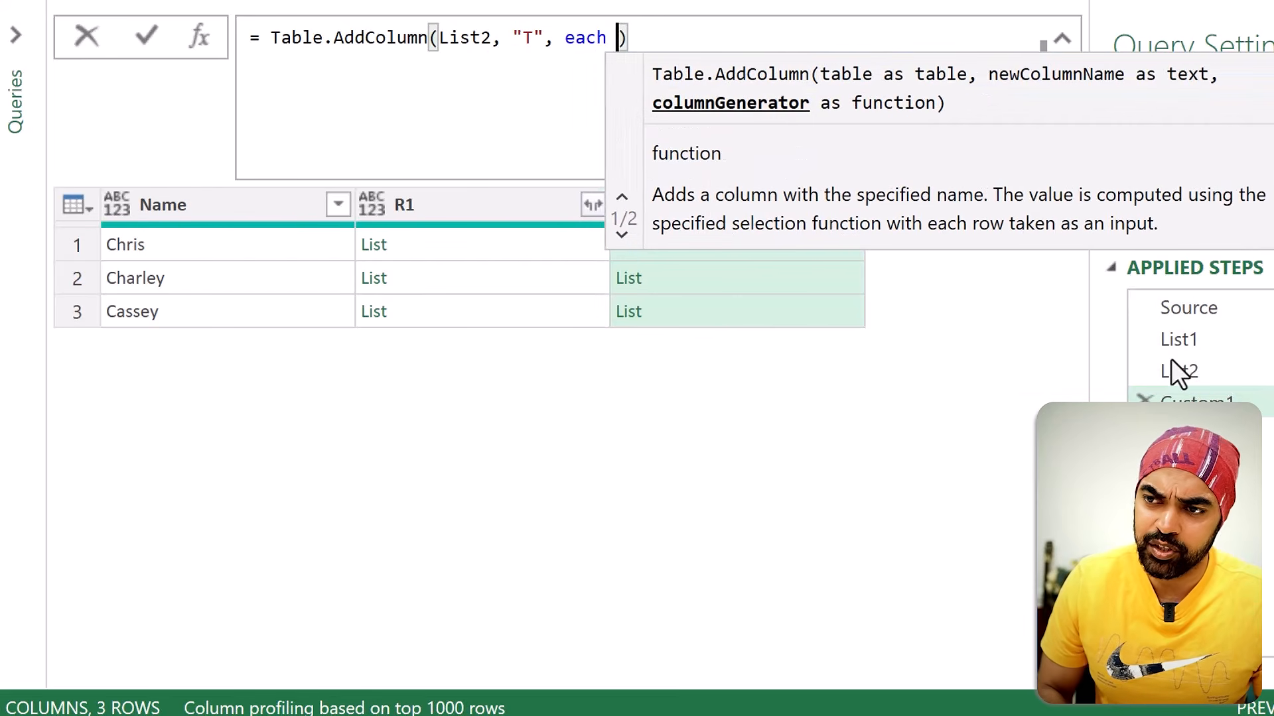
key(Return)
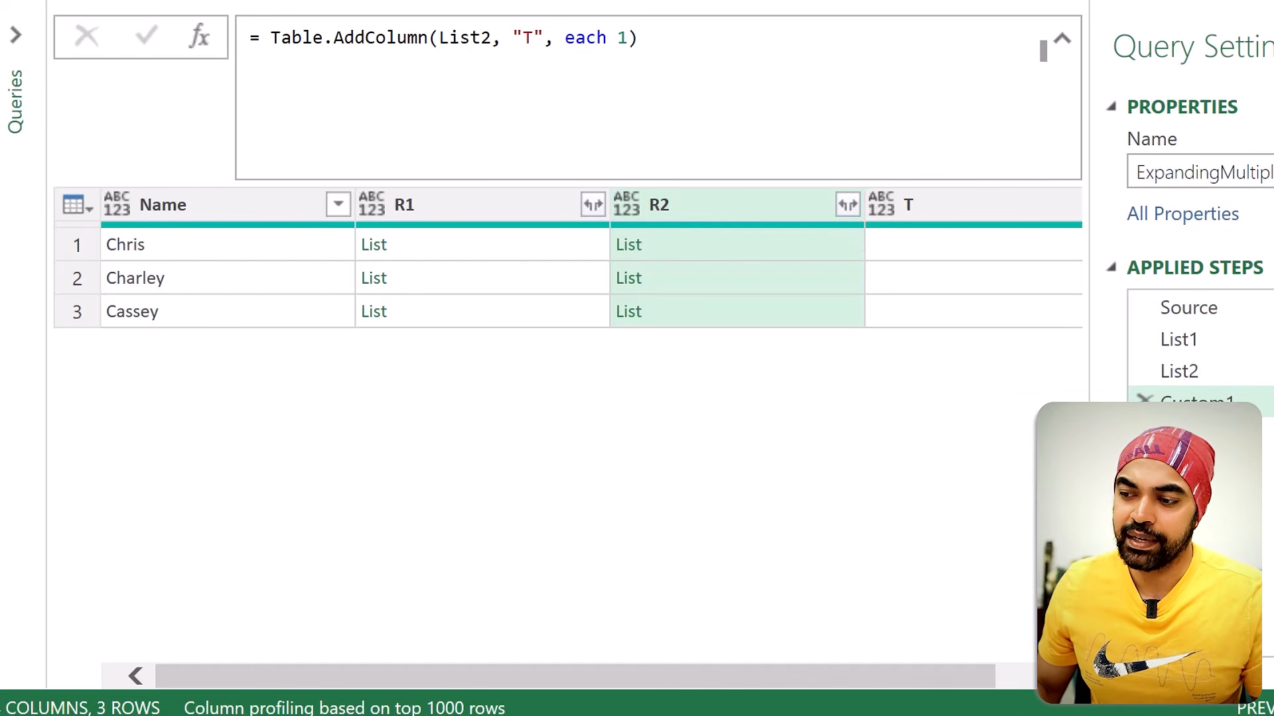
drag(1090, 172, 1272, 174)
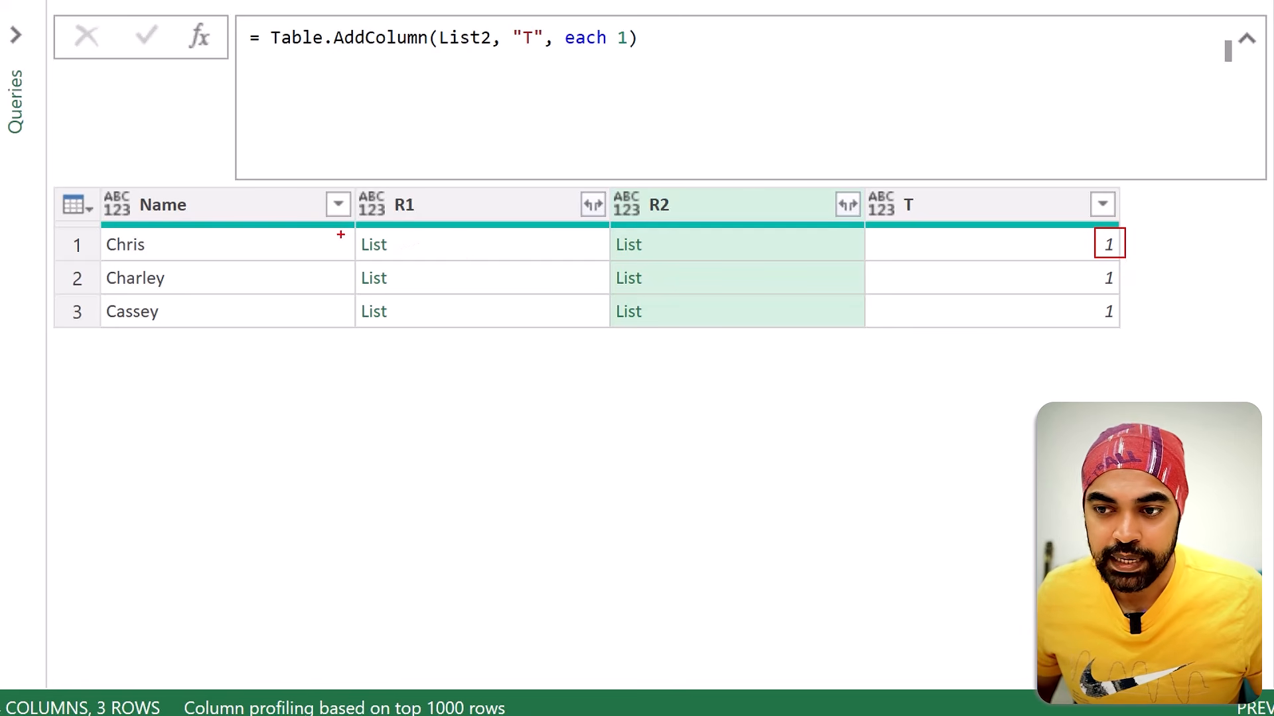
mouse_move(54, 230)
mouse_down()
mouse_move(161, 259)
mouse_move(561, 285)
mouse_move(768, 259)
mouse_up()
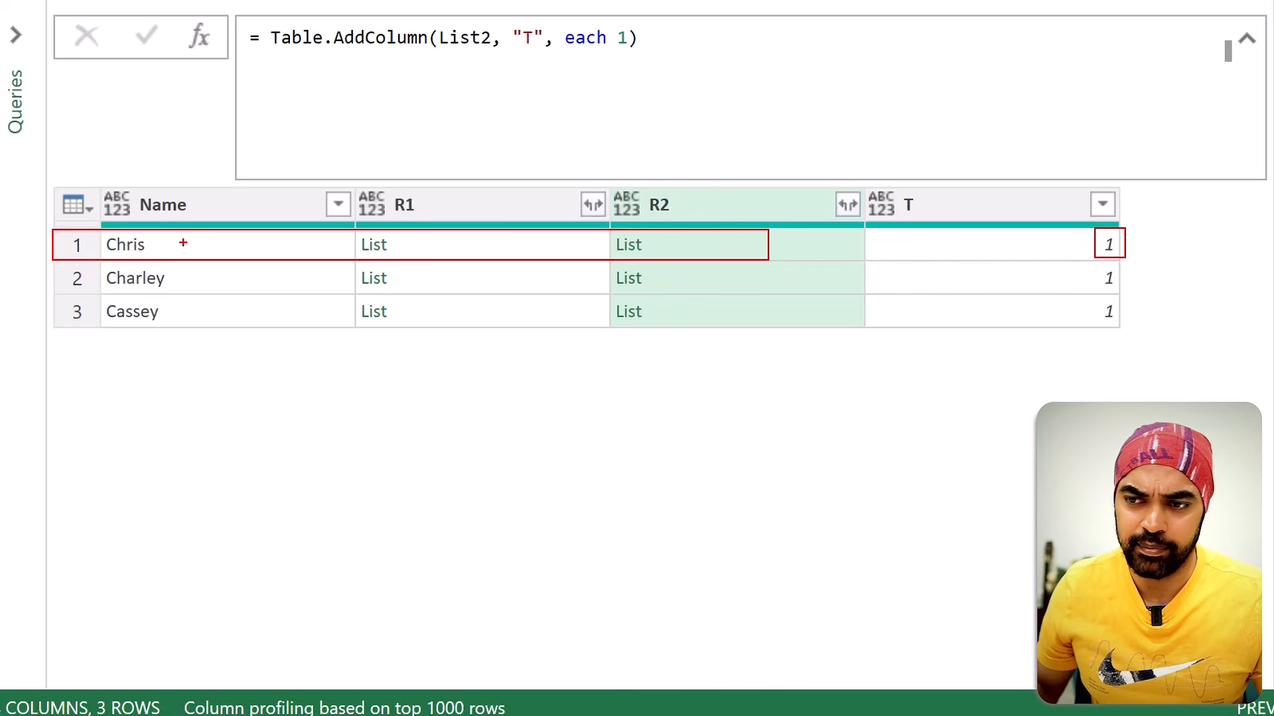
key(Escape)
Step: Replace the constant 1 after each with an underscore (_) in the Table.AddColumn formula for column T
double_click(622, 37)
key(BackSpace)
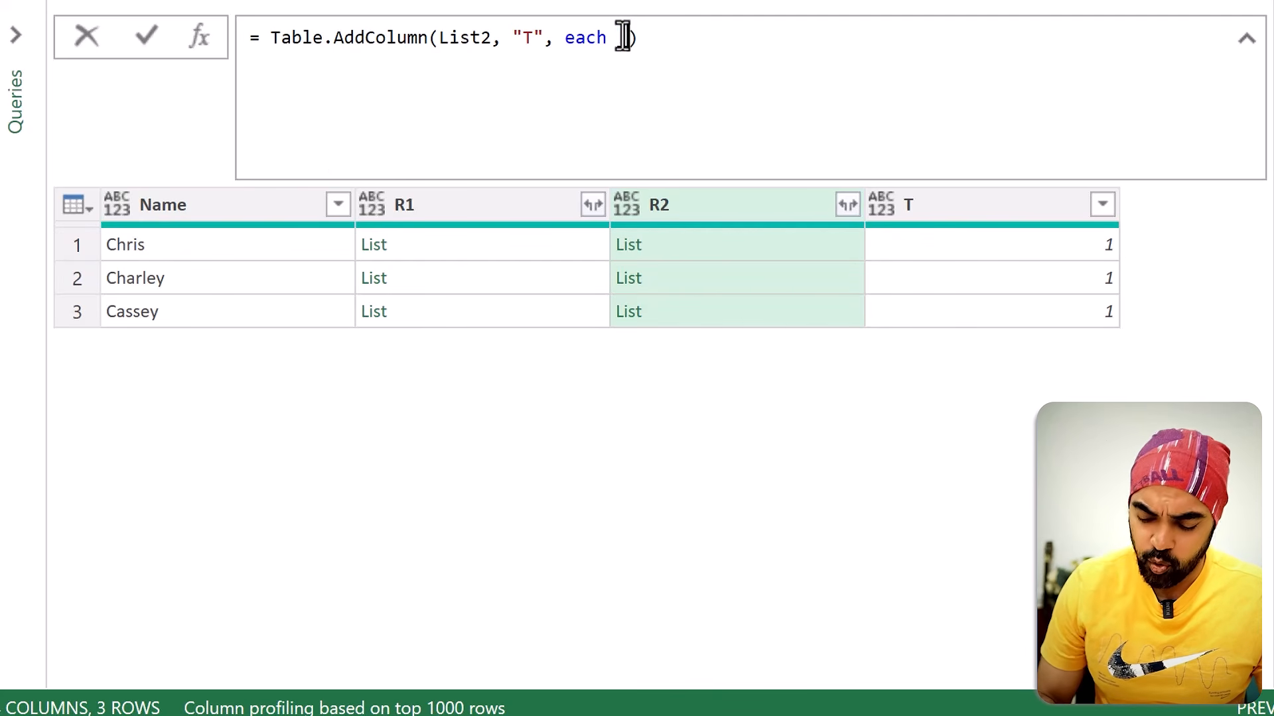
text(_)
mouse_move(54, 222)
mouse_down()
mouse_move(159, 245)
mouse_move(641, 262)
mouse_up()
mouse_move(53, 264)
mouse_down()
mouse_move(187, 290)
mouse_move(808, 280)
mouse_up()
drag(47, 288, 679, 343)
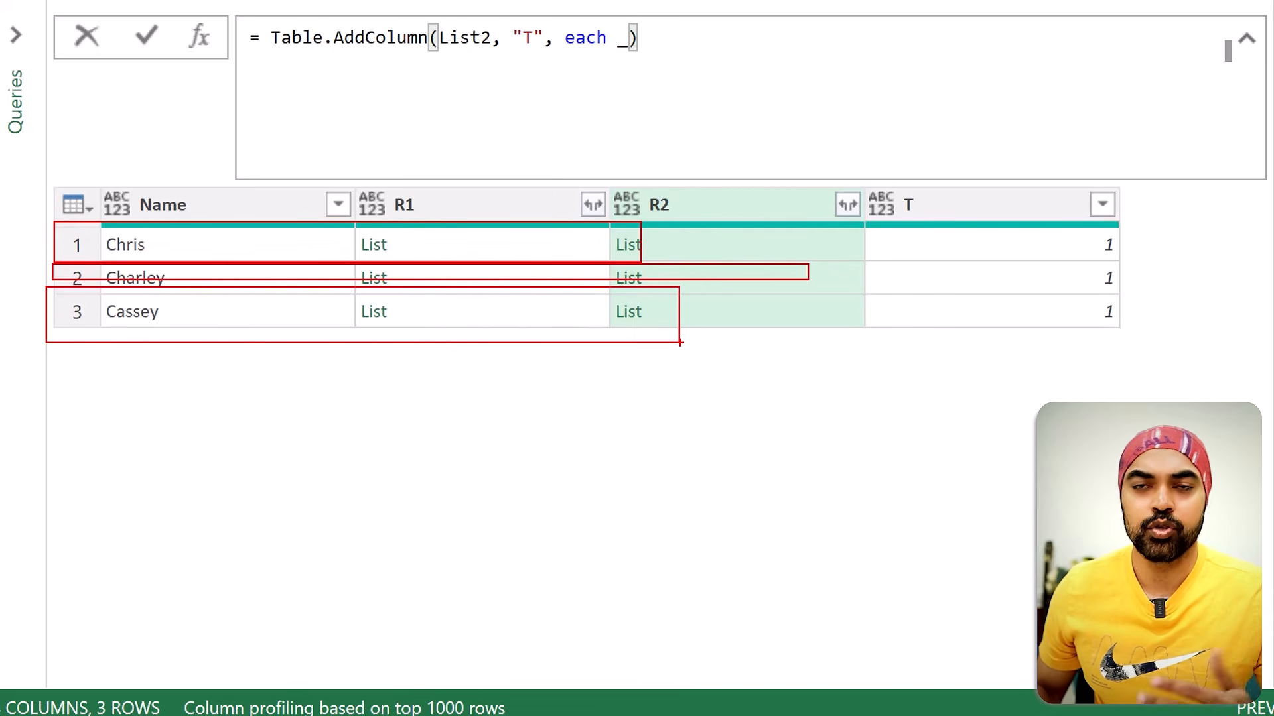
Step: Apply the each _ formula for column T and preview the first row's record
key(Escape)
key(Return)
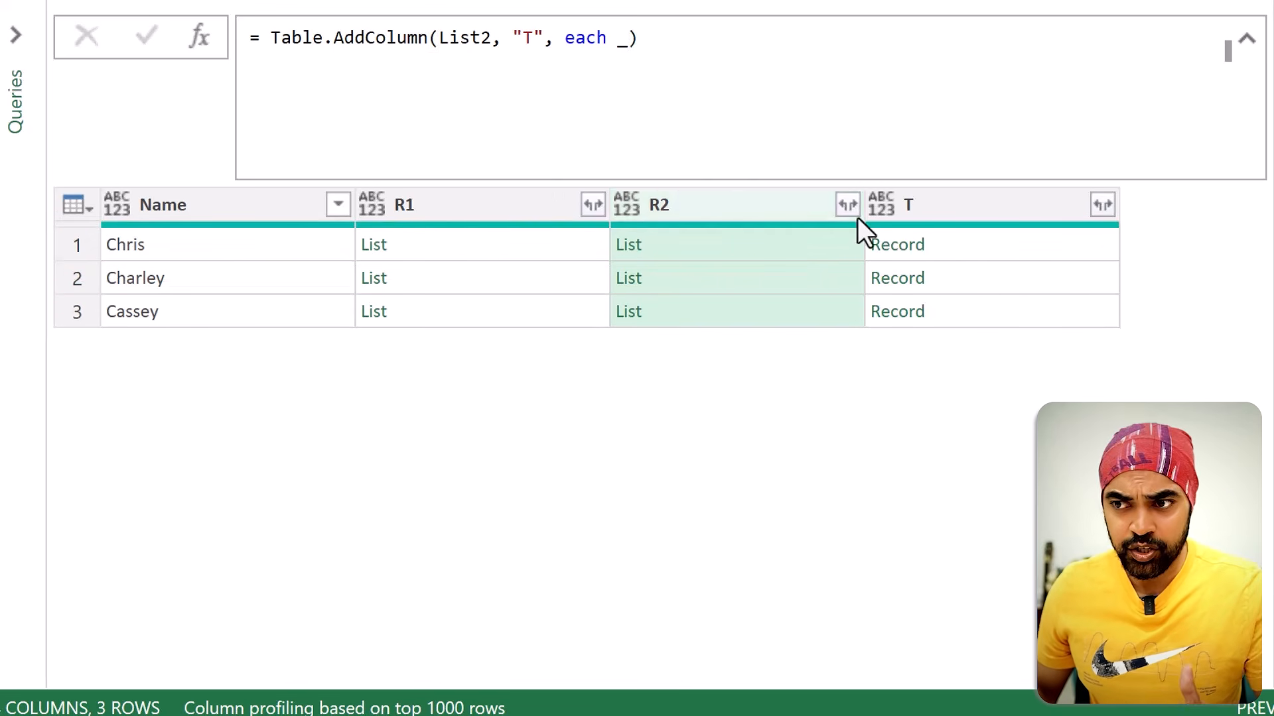
click(961, 248)
drag(34, 403, 190, 530)
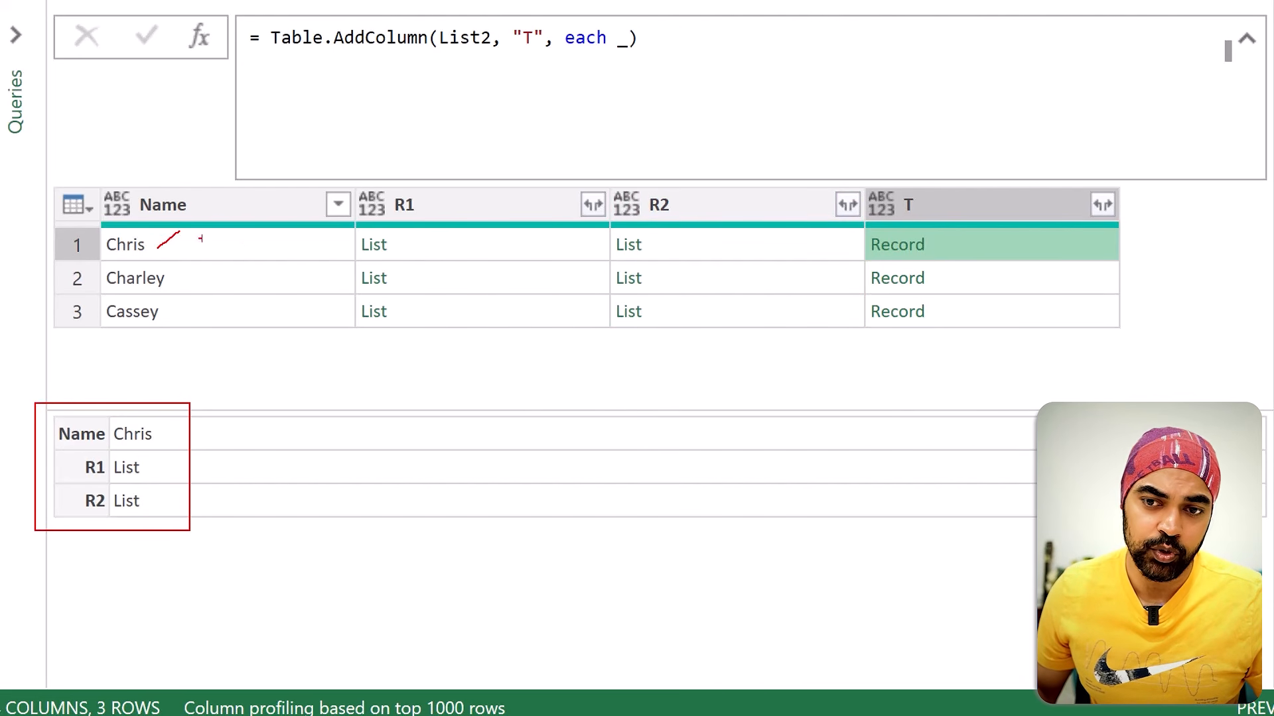
drag(406, 251, 418, 246)
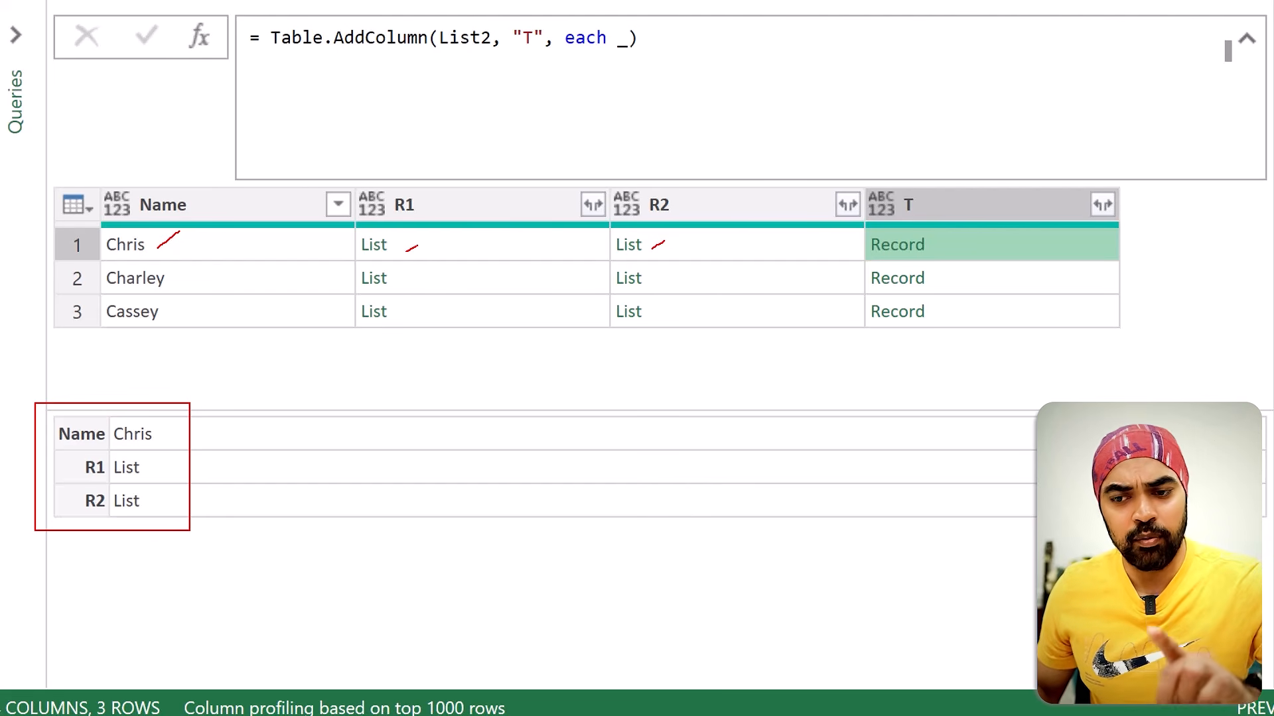
drag(160, 436, 173, 421)
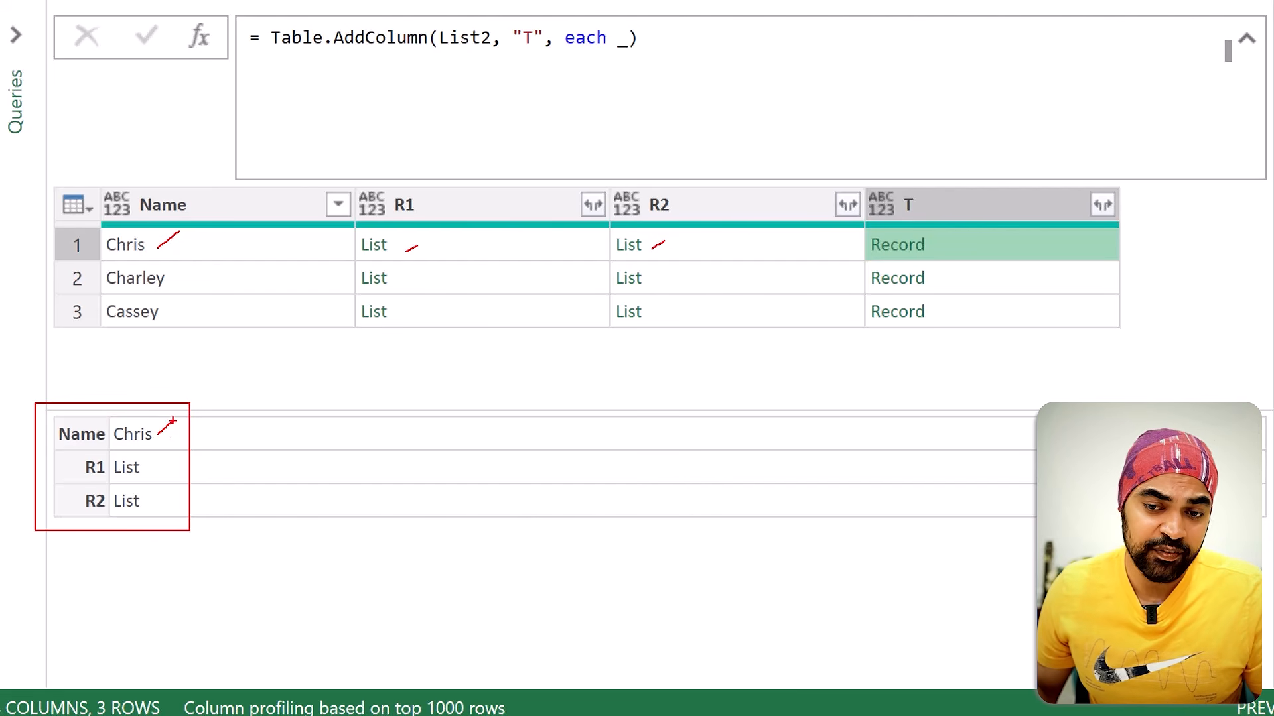
drag(155, 496, 168, 485)
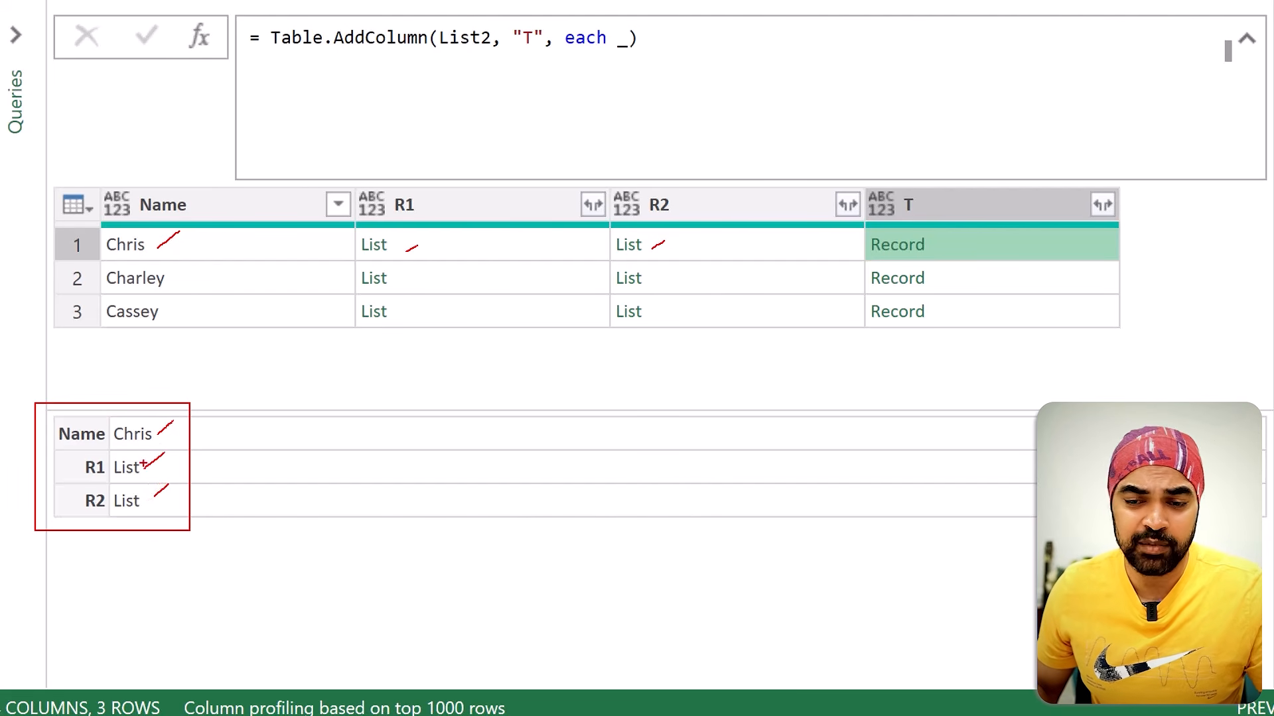
drag(59, 419, 99, 508)
drag(94, 422, 59, 511)
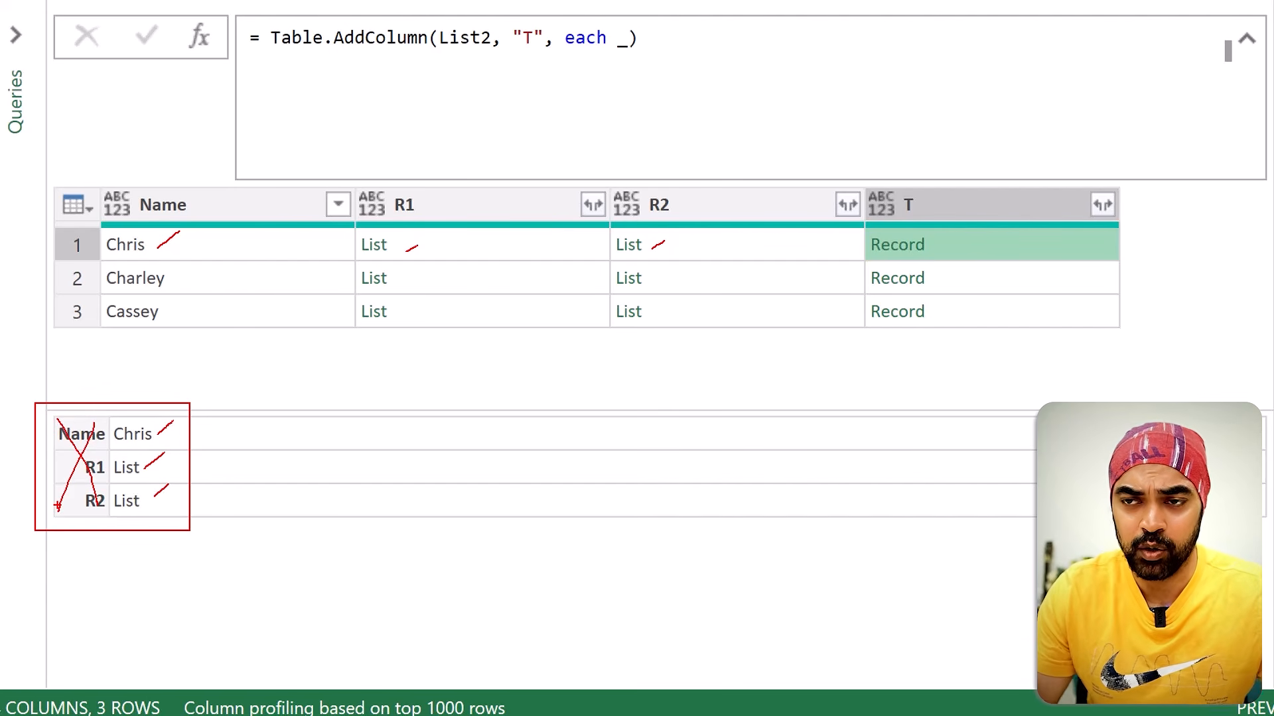
key(Escape)
Step: Replace the underscore after each with Record.ToList(_), apply the formula, and preview the first row's list in column T
click(616, 45)
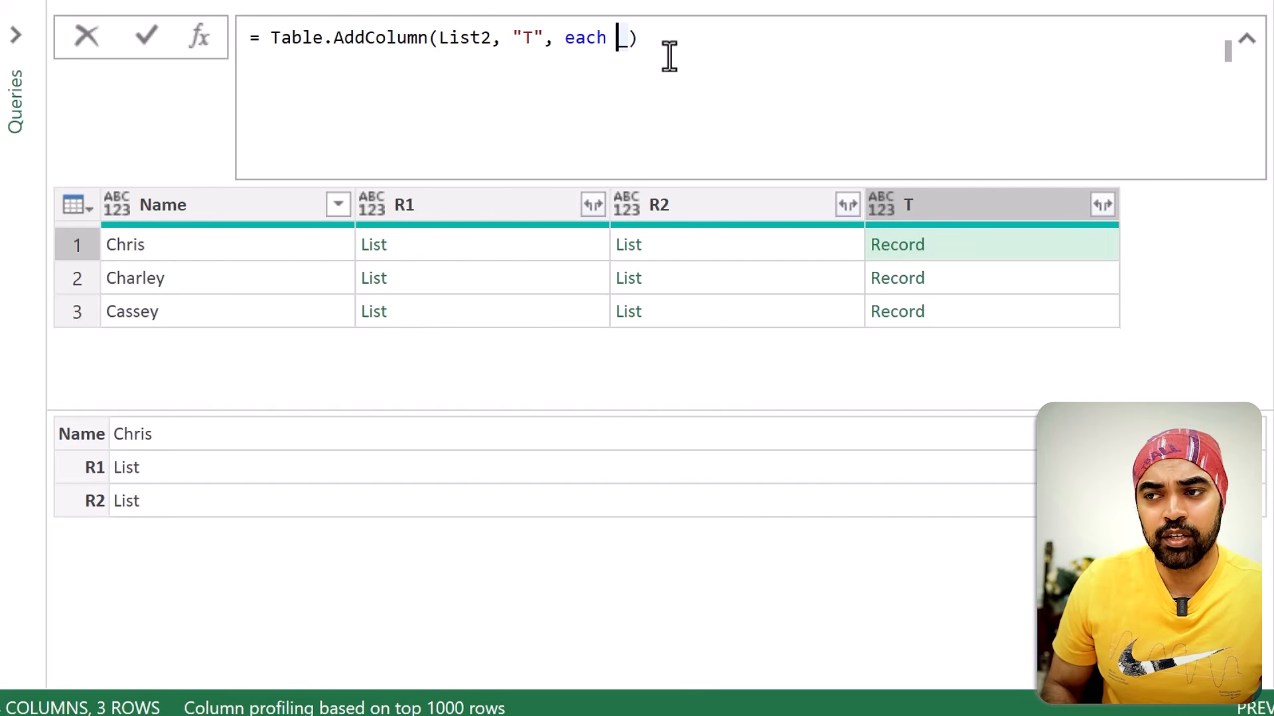
key(shift+Right)
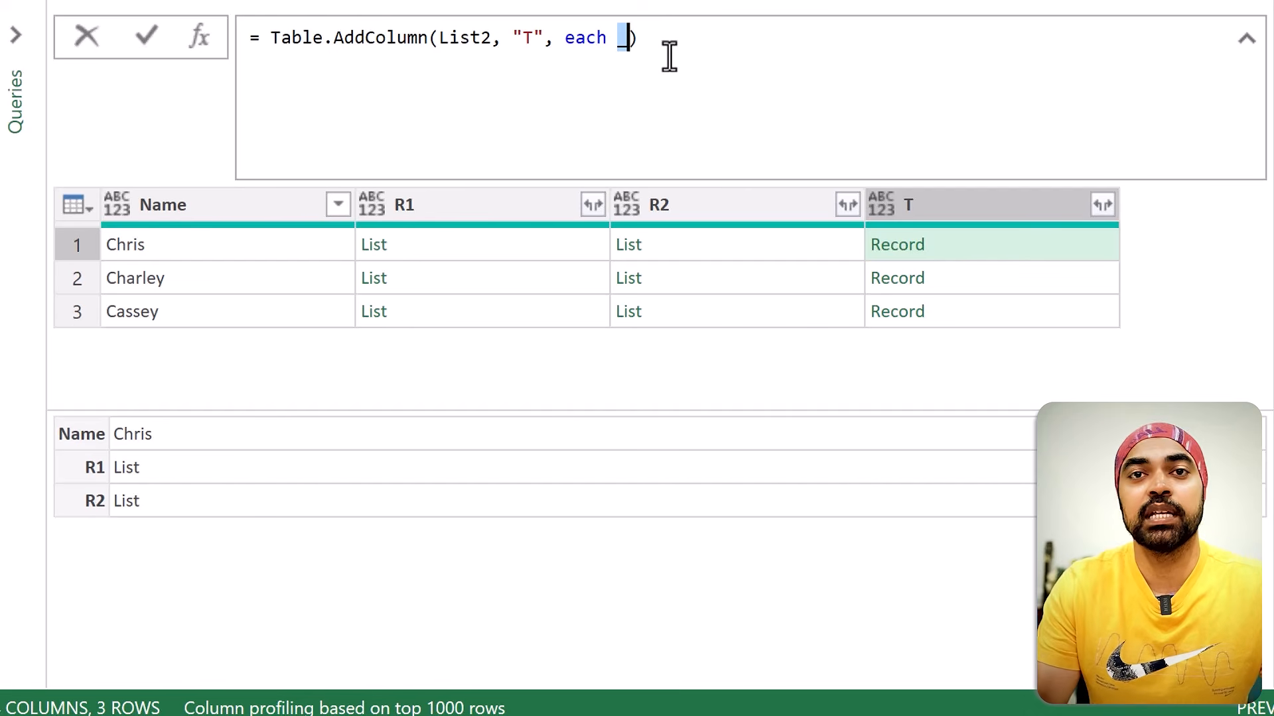
text(Reco)
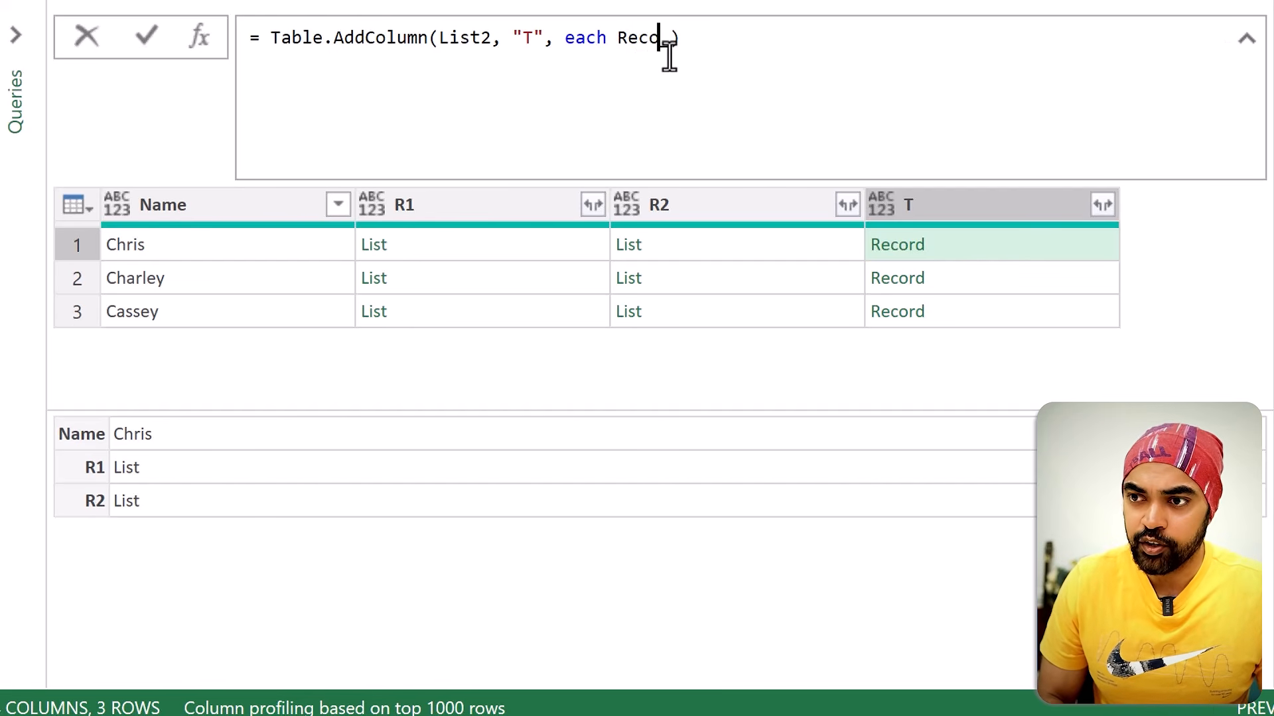
text(rd.ToLi)
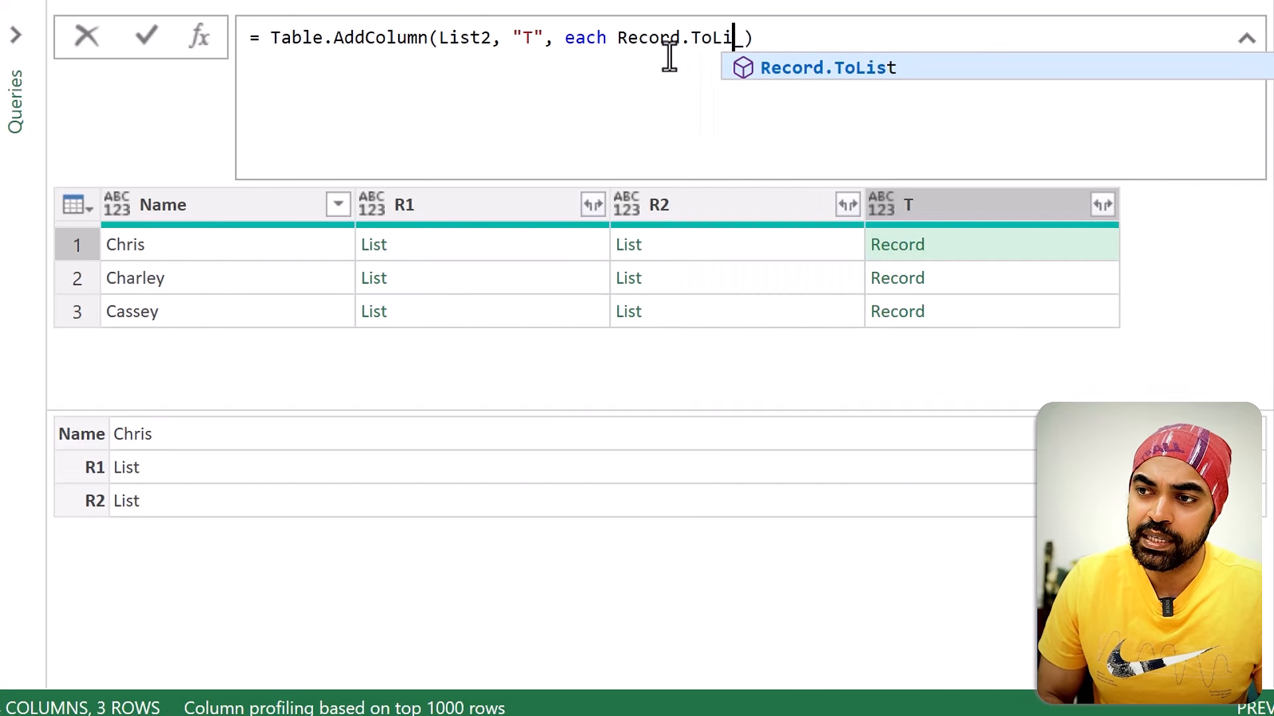
text(st(_))
key(Right)
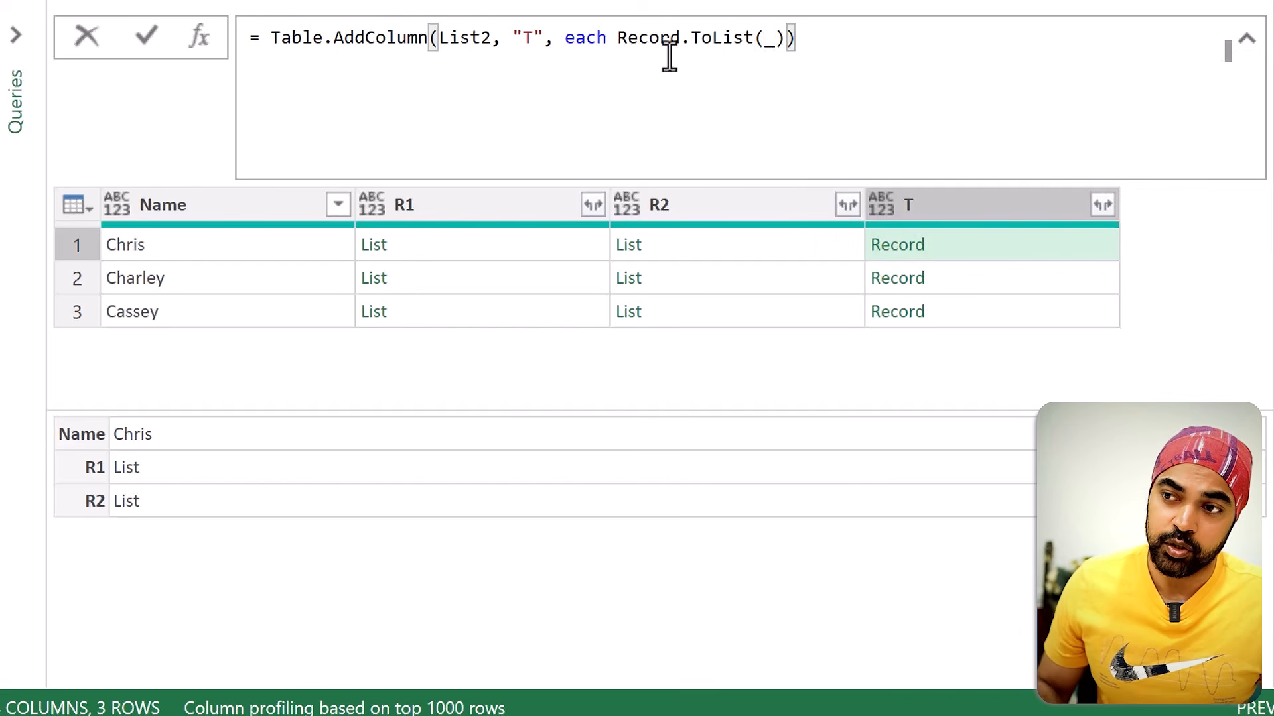
key(Return)
click(953, 246)
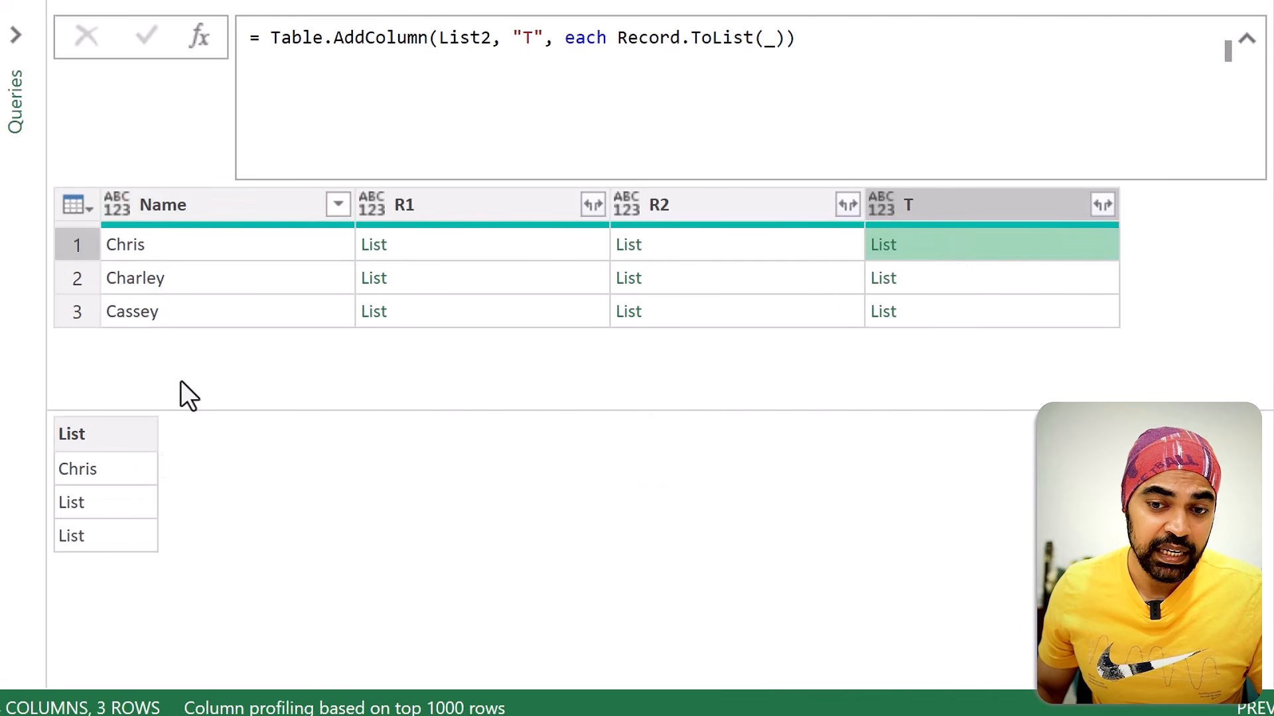
drag(149, 247, 202, 233)
drag(105, 477, 141, 455)
mouse_move(418, 253)
mouse_down()
mouse_move(419, 272)
mouse_move(450, 244)
mouse_up()
drag(668, 247, 733, 228)
drag(119, 516, 143, 499)
mouse_move(130, 532)
mouse_down()
mouse_move(135, 548)
mouse_move(161, 521)
mouse_up()
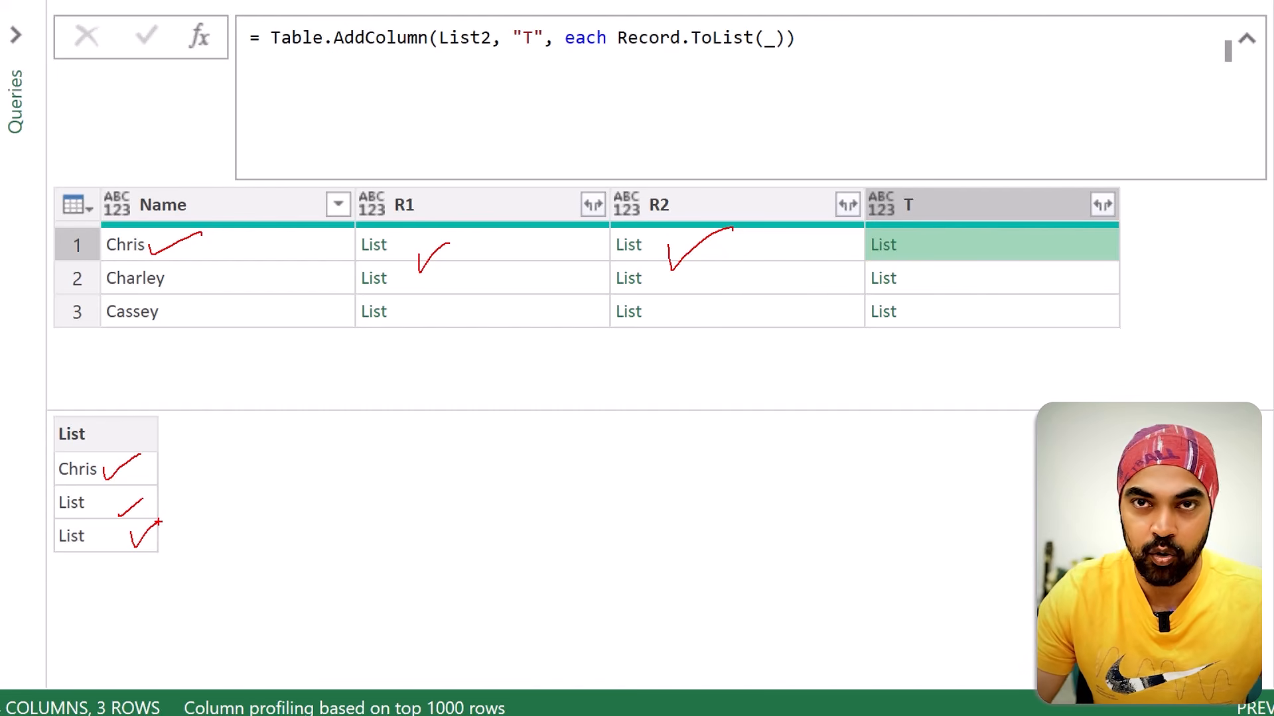
key(Escape)
Step: Insert List.Select before Record.ToList(_) in column T's formula and add a comma after Record.ToList(_) for a second argument
click(617, 38)
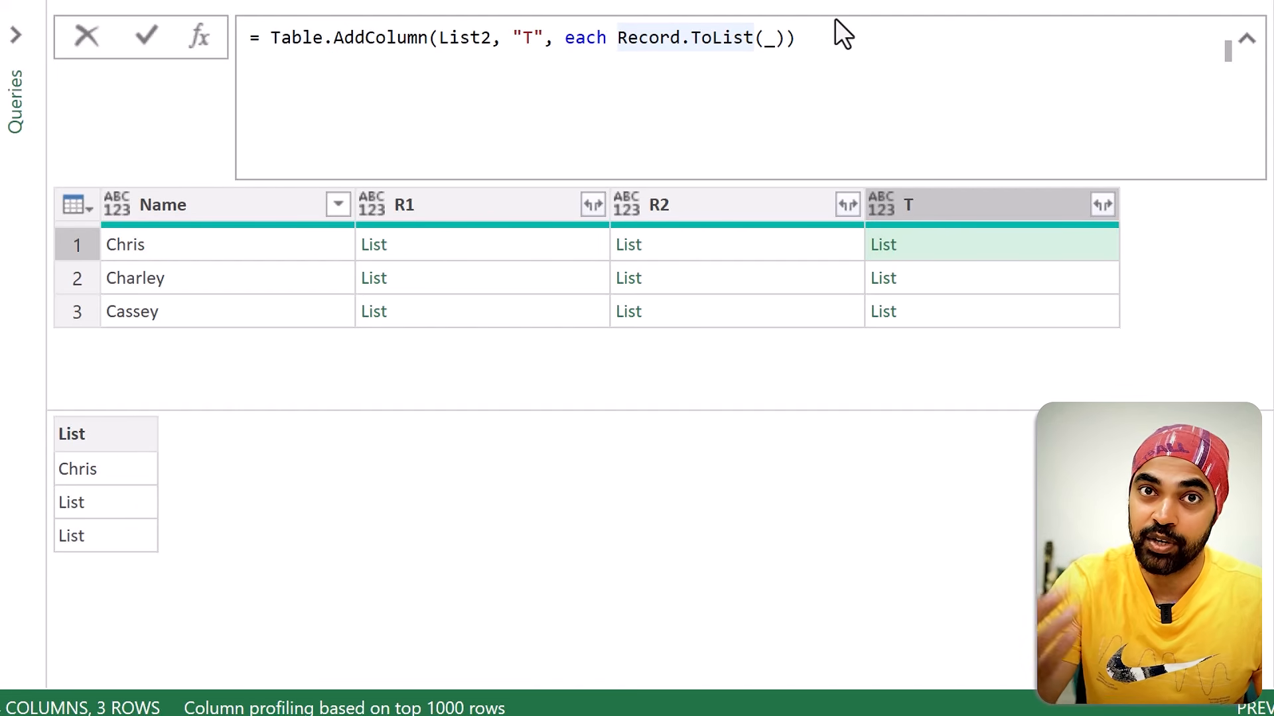
text(List.Select)
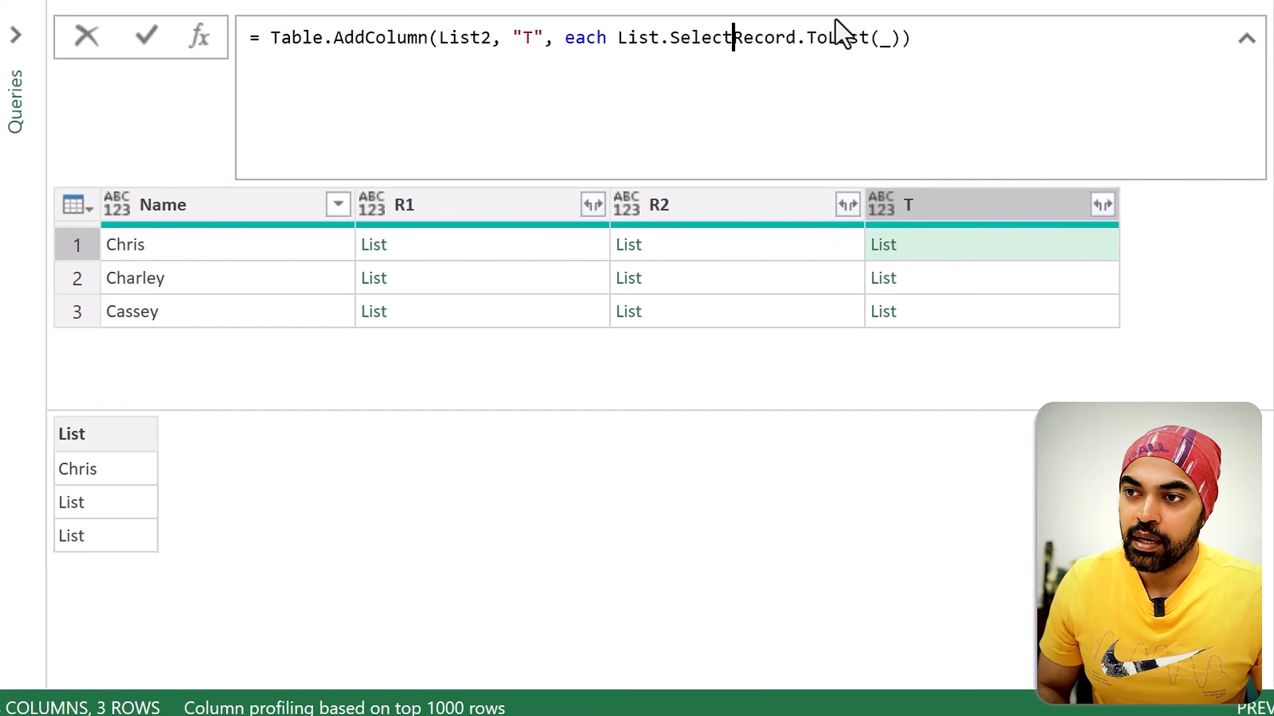
text(()
key(shift+End)
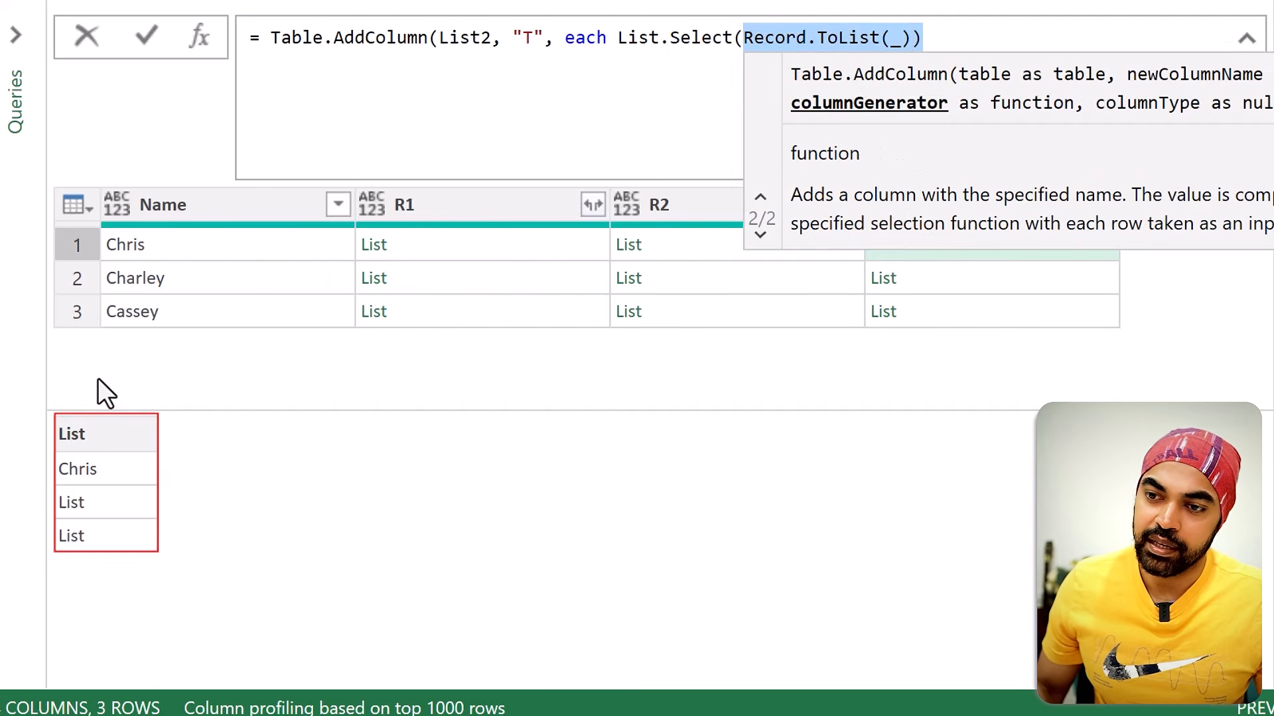
click(911, 38)
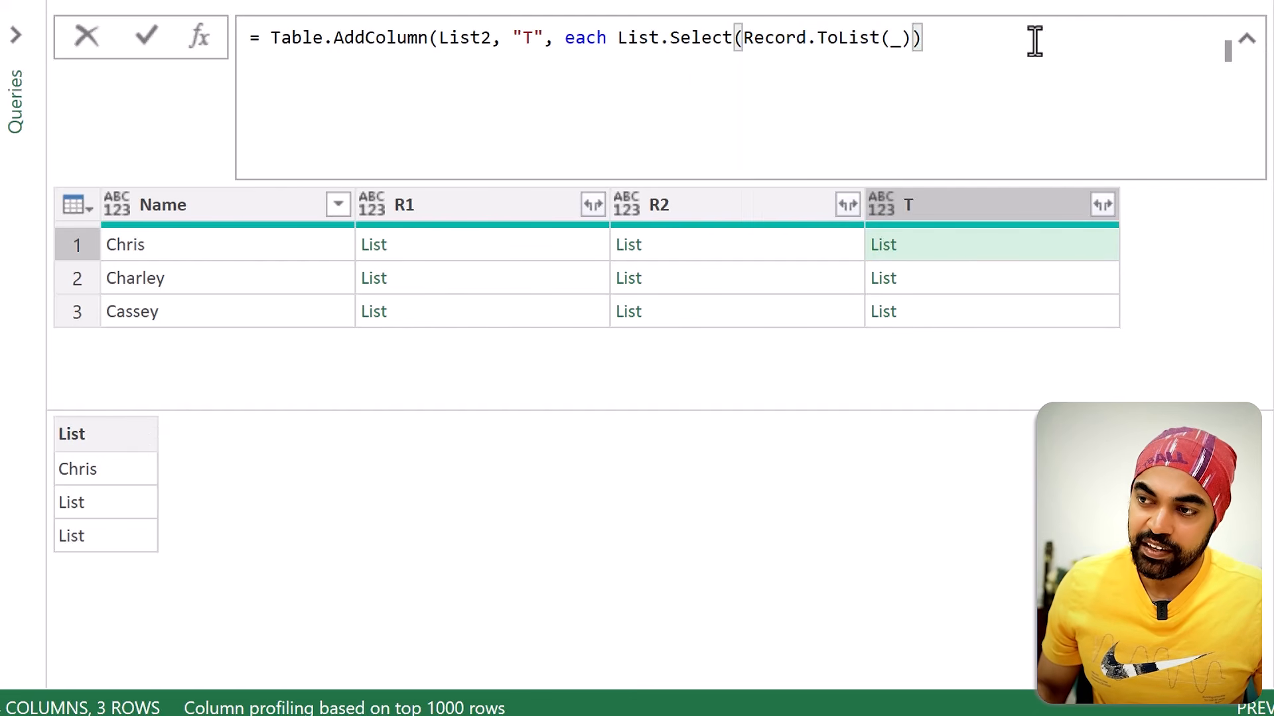
text(,)
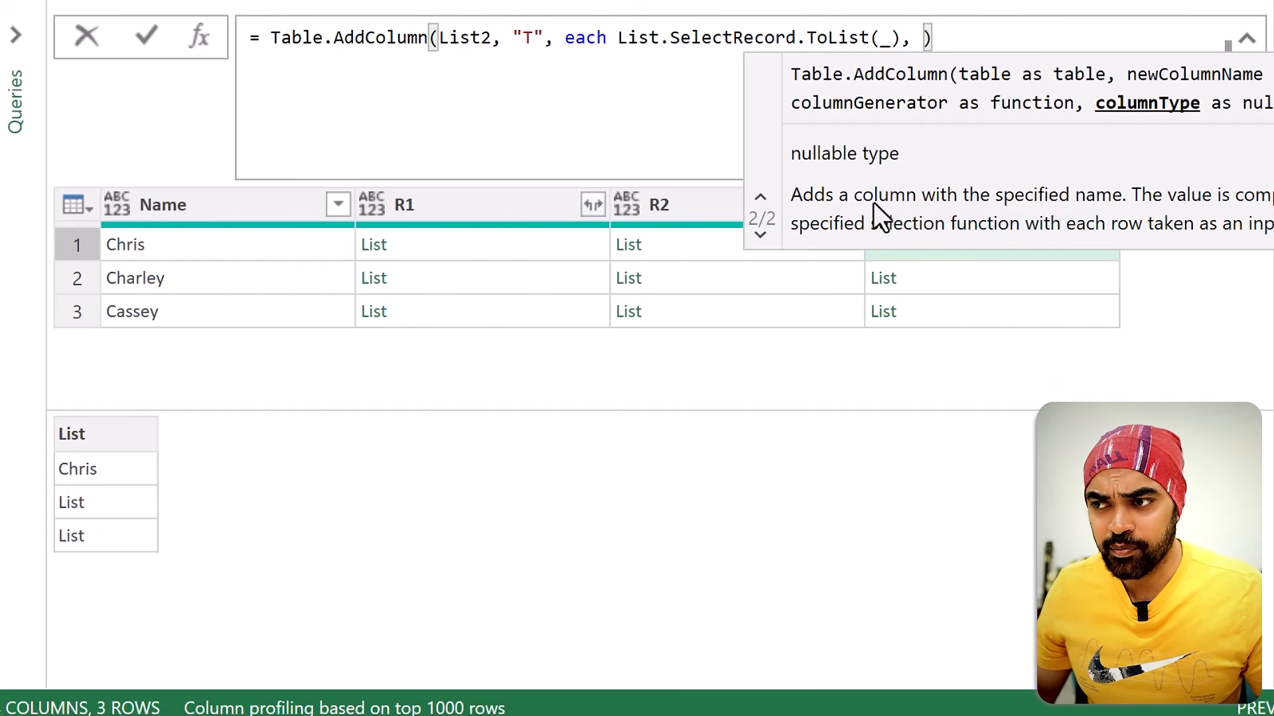
Step: Add the condition each _ is list as the second argument after Record.ToList(_)
click(942, 36)
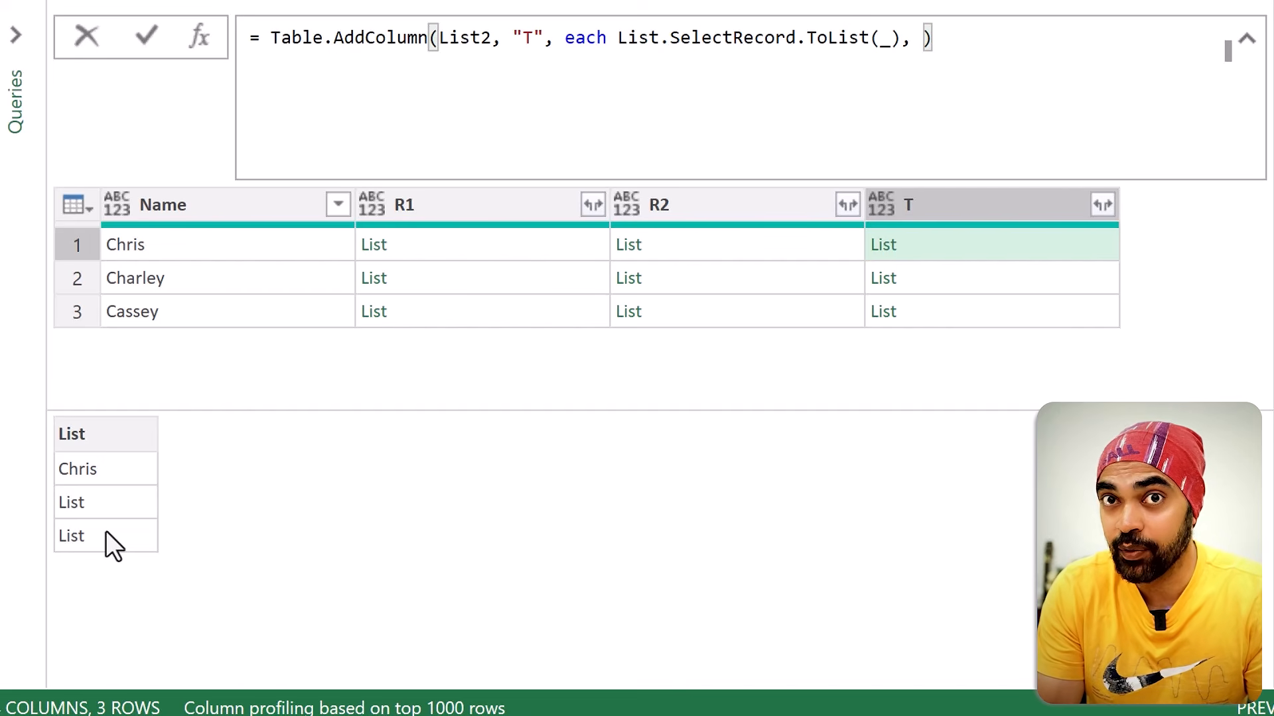
text(ea)
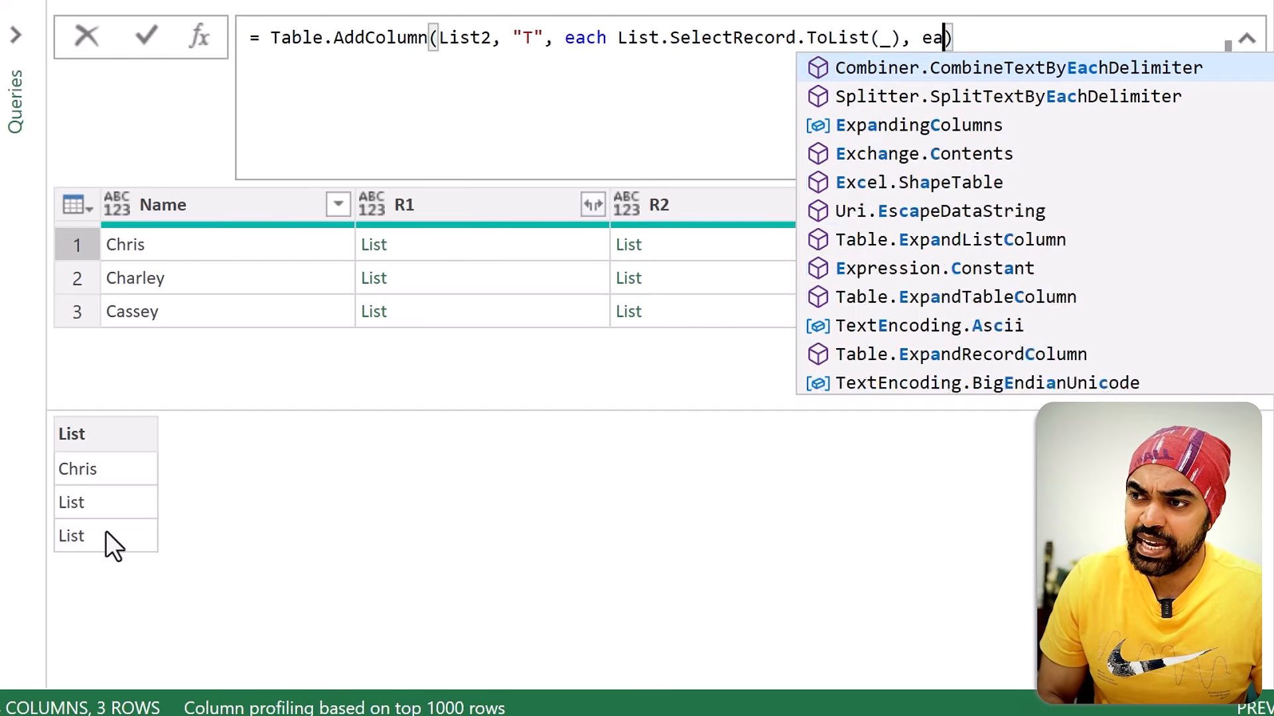
text(ch _)
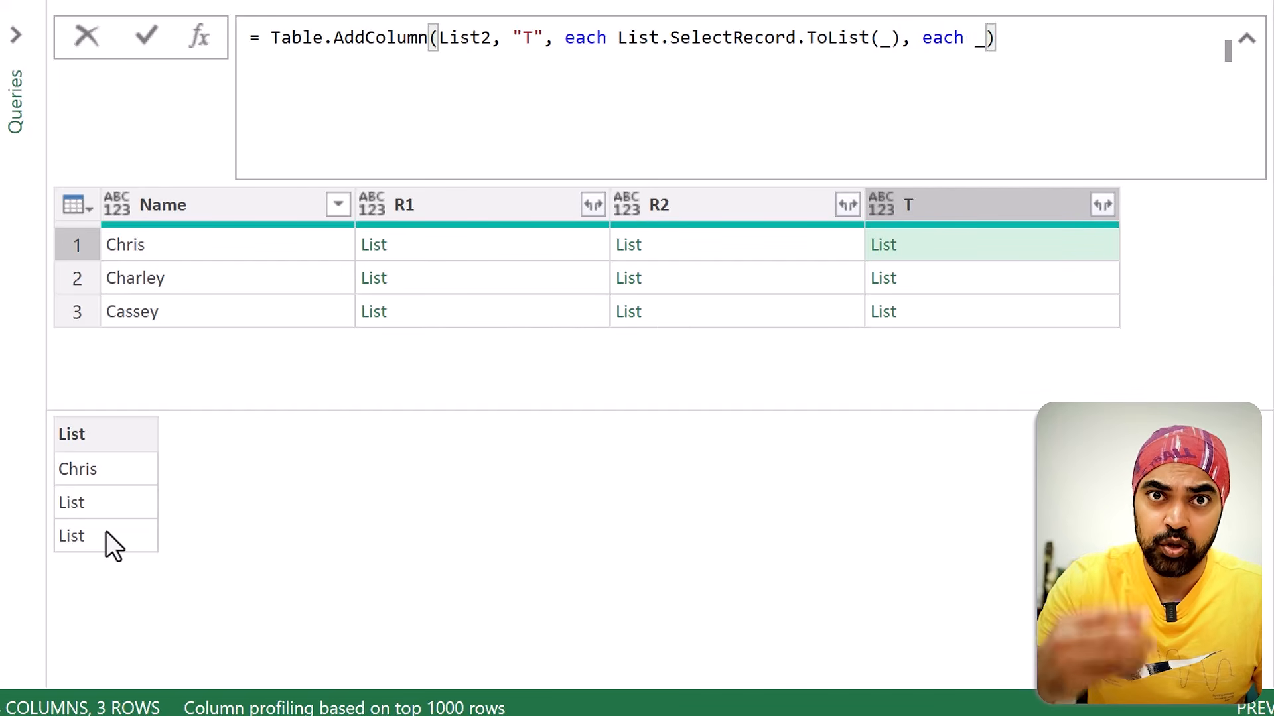
text( is list)
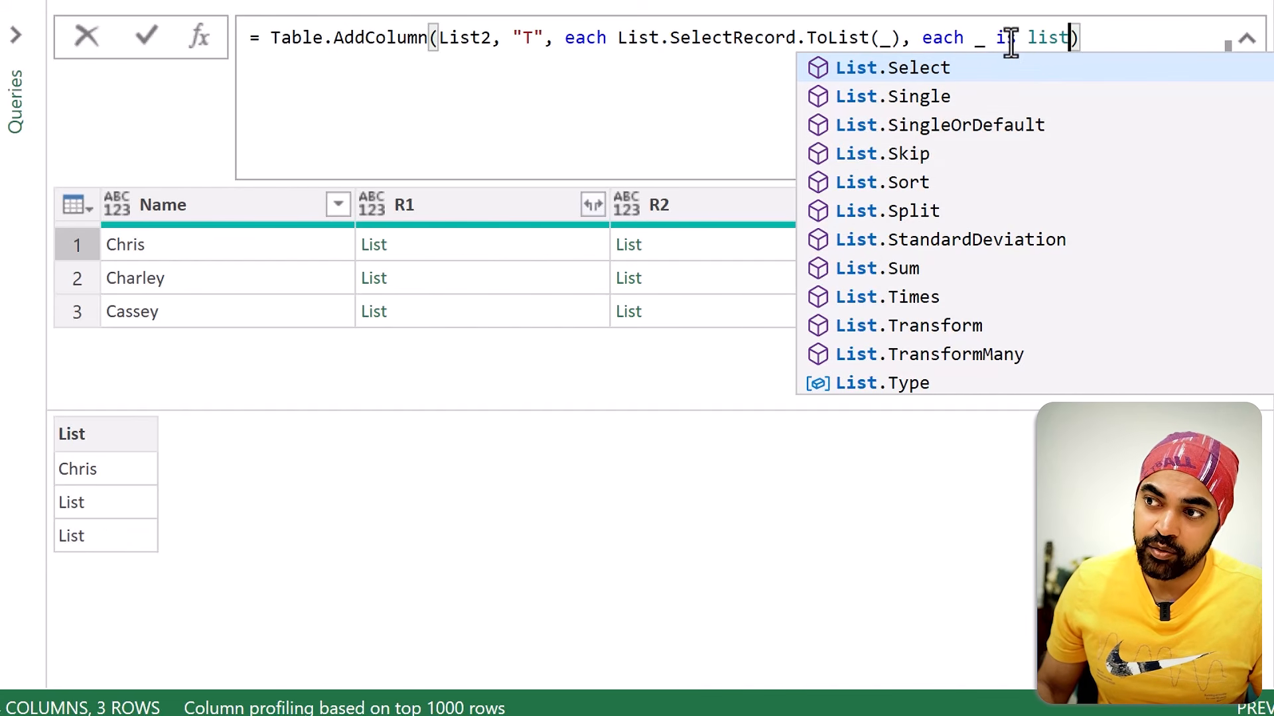
key(Escape)
key(End)
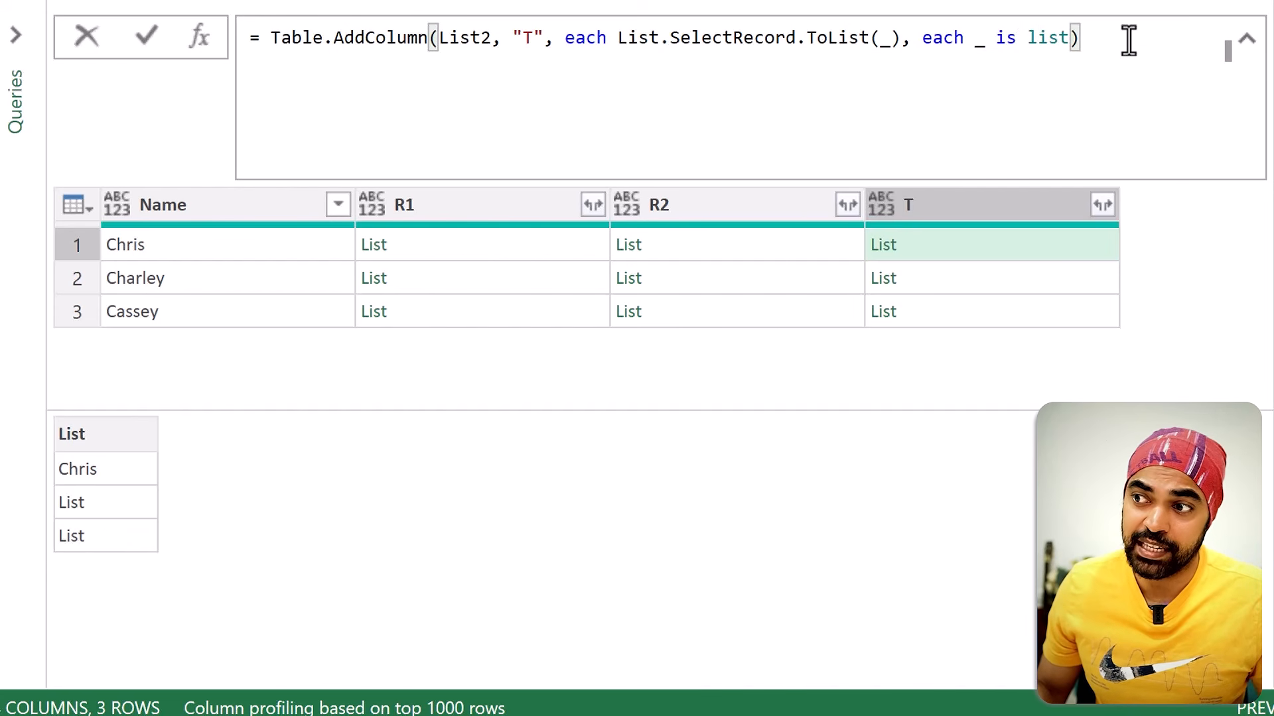
text())
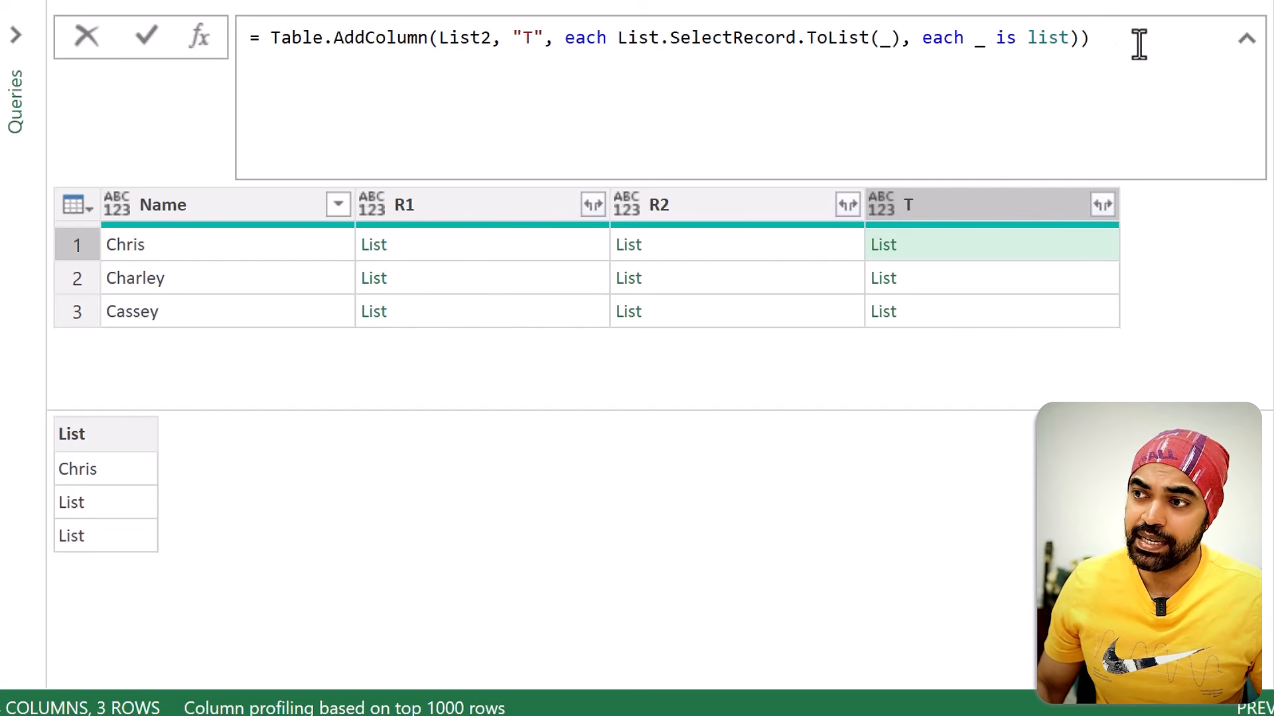
text(\)
key(BackSpace)
key(BackSpace)
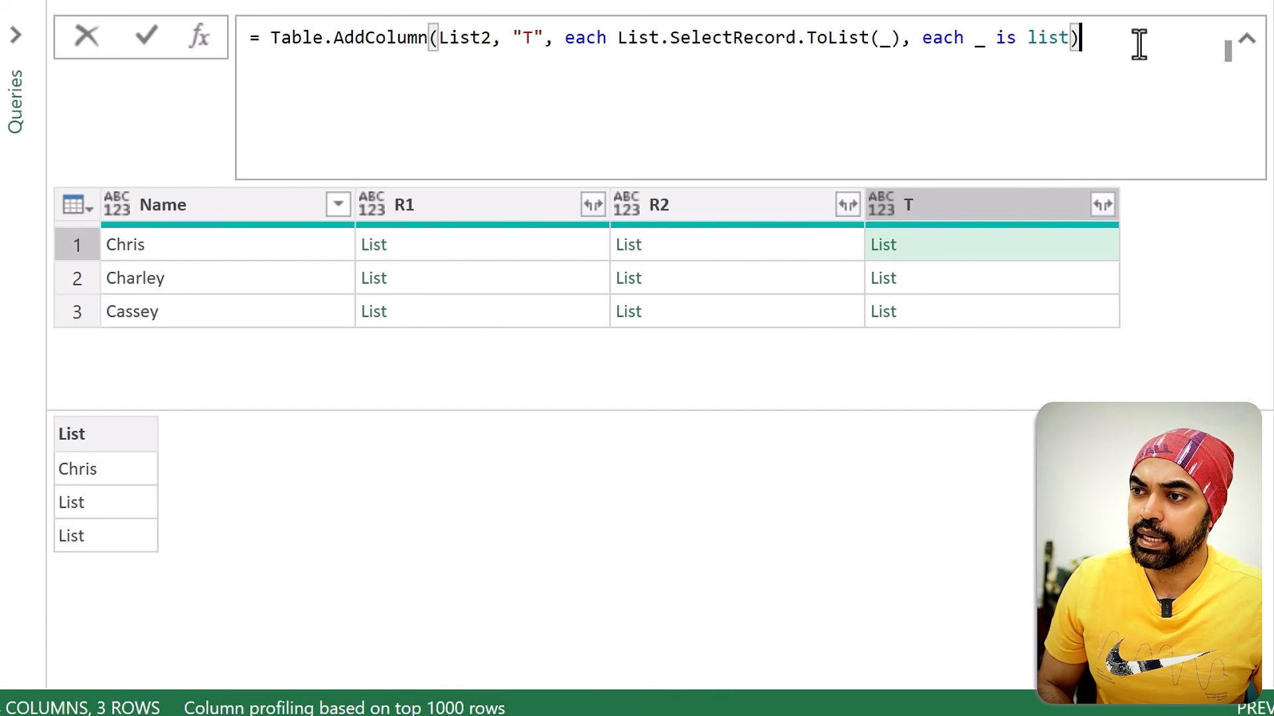
Step: Complete the parentheses as List.Select(Record.ToList(_), each _ is list), apply the formula, and preview the first row's list in column T
key(Left)
key(Left)
key(Left)
key(Left)
key(Left)
key(Left)
key(Left)
key(Left)
key(Left)
key(Left)
key(Left)
key(Left)
key(Left)
key(Left)
key(Left)
key(Left)
key(Left)
key(Left)
key(Left)
key(Left)
key(Left)
key(Left)
key(Left)
key(Left)
key(Left)
key(Left)
key(Left)
key(Left)
key(Left)
key(Left)
key(Left)
key(Left)
key(Left)
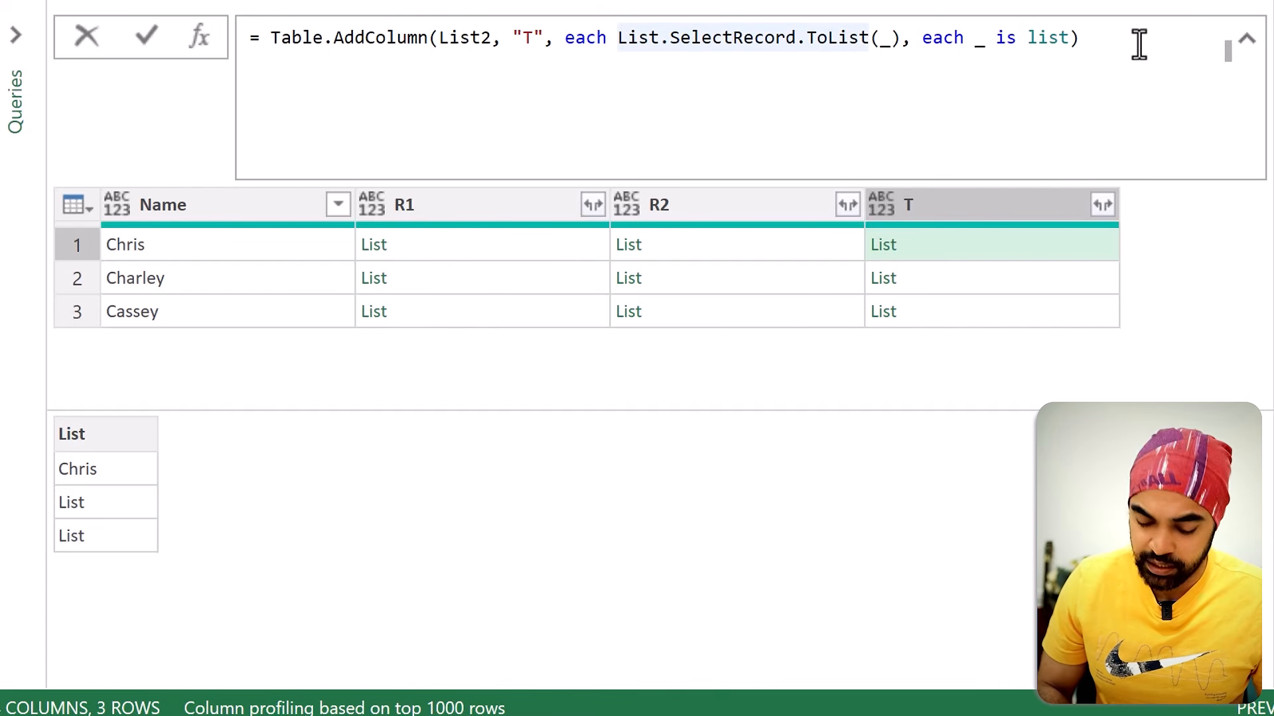
text(()
key(End)
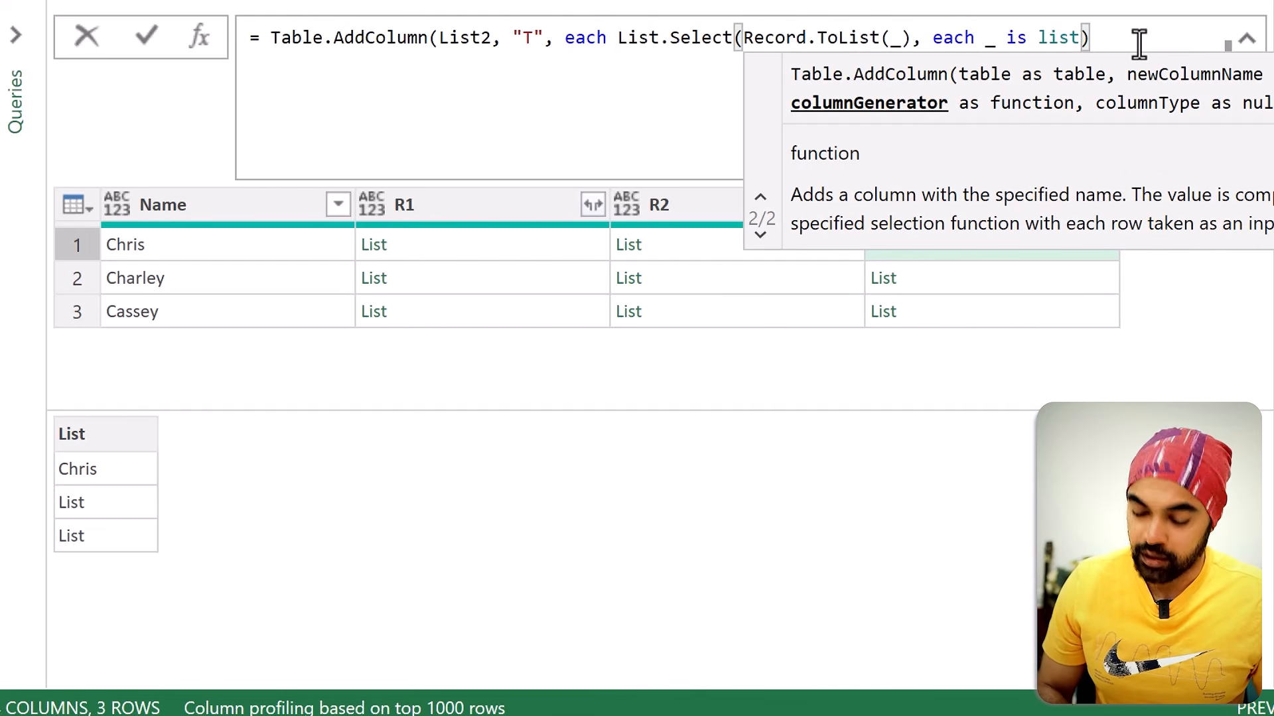
text())
key(Return)
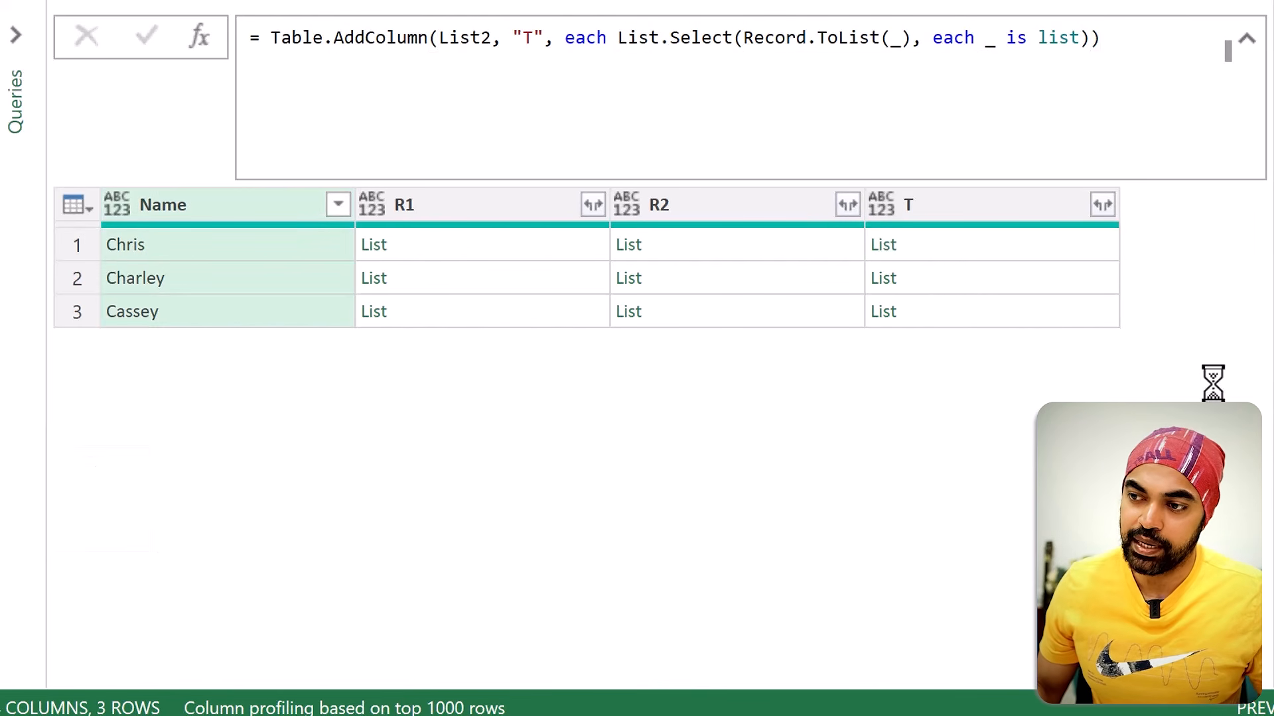
click(942, 250)
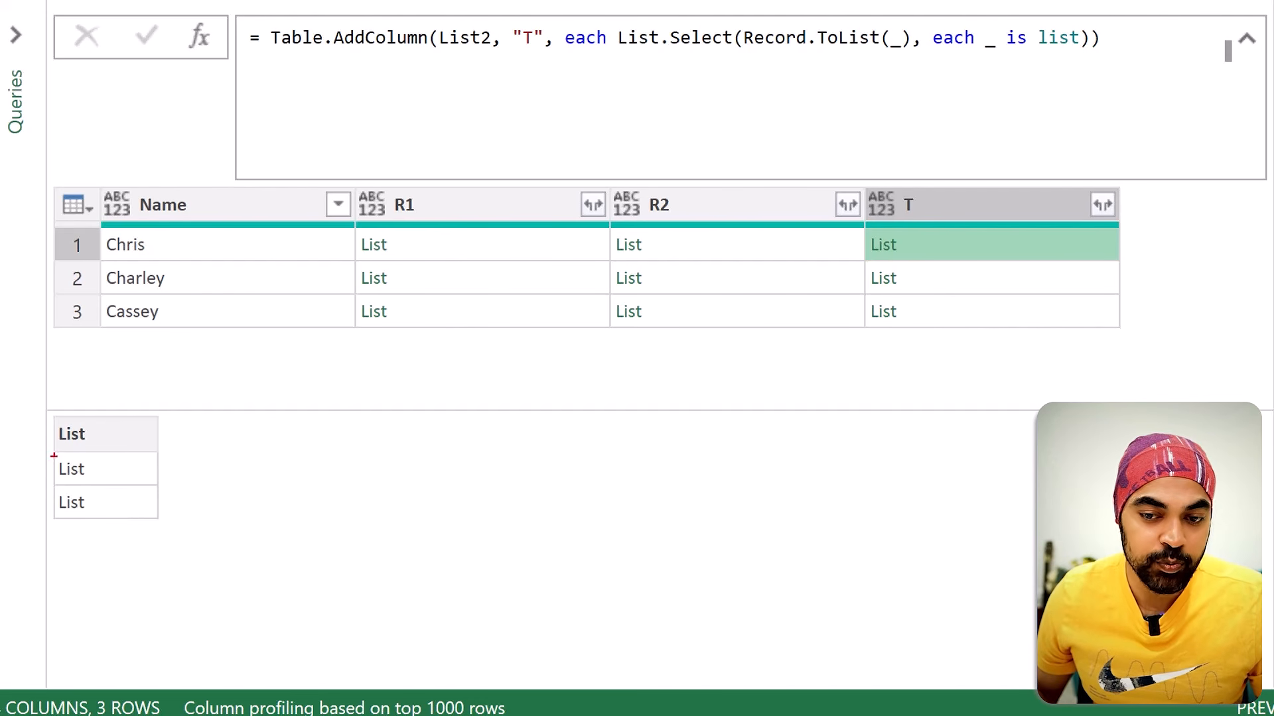
drag(50, 457, 90, 479)
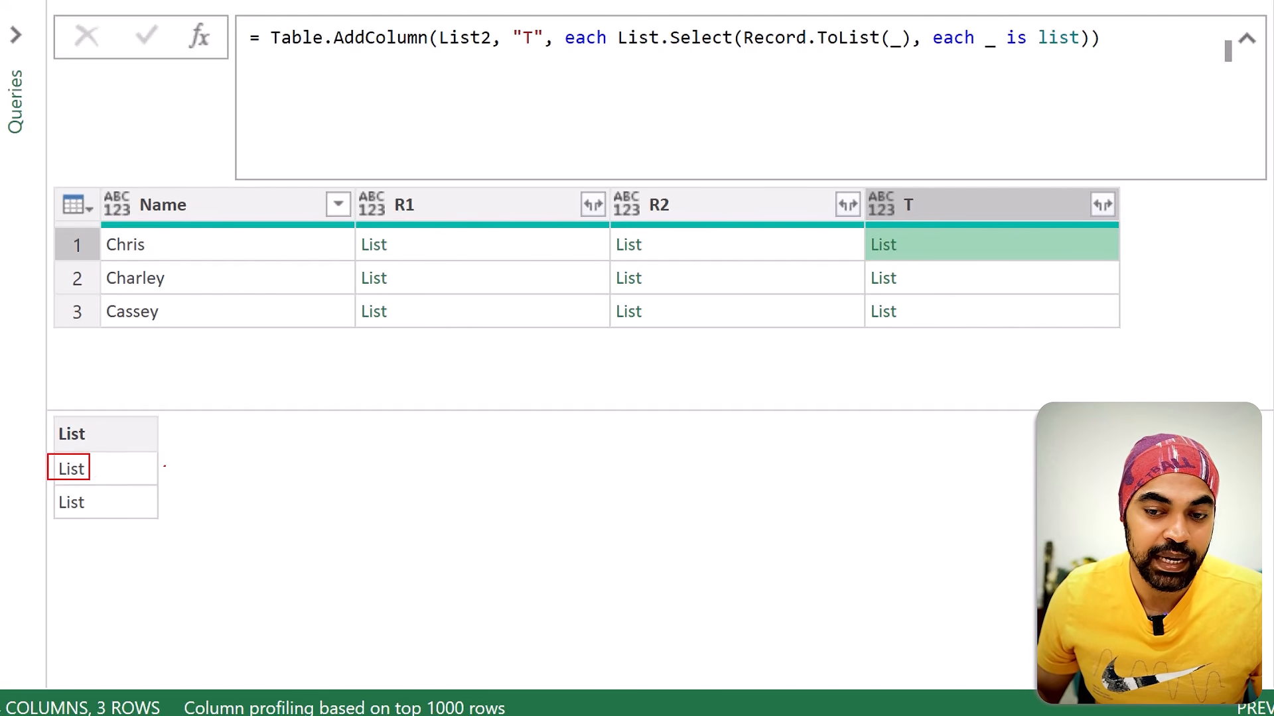
mouse_move(164, 467)
mouse_down()
mouse_move(224, 483)
mouse_move(266, 476)
mouse_up()
drag(295, 464, 272, 528)
mouse_move(250, 504)
mouse_down()
mouse_move(279, 502)
mouse_move(301, 524)
mouse_up()
drag(299, 506, 324, 505)
drag(313, 513, 325, 513)
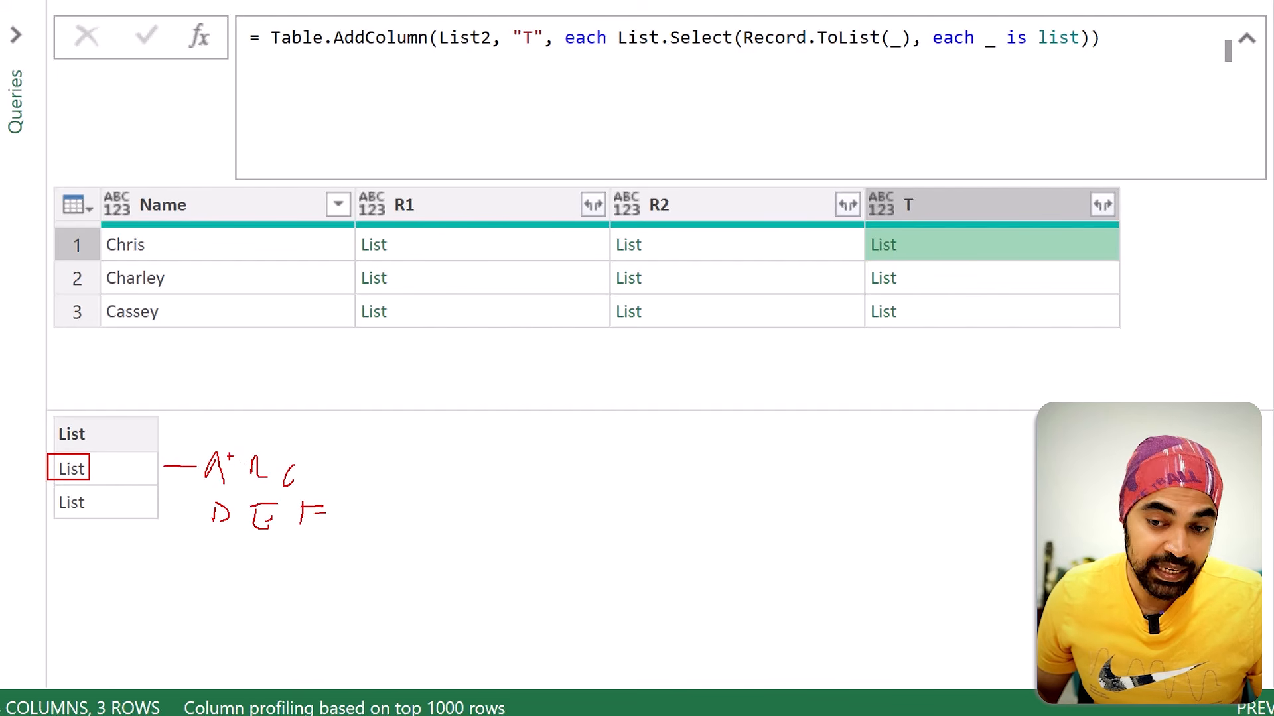
drag(175, 443, 344, 545)
drag(332, 490, 366, 459)
drag(335, 506, 418, 481)
key(Escape)
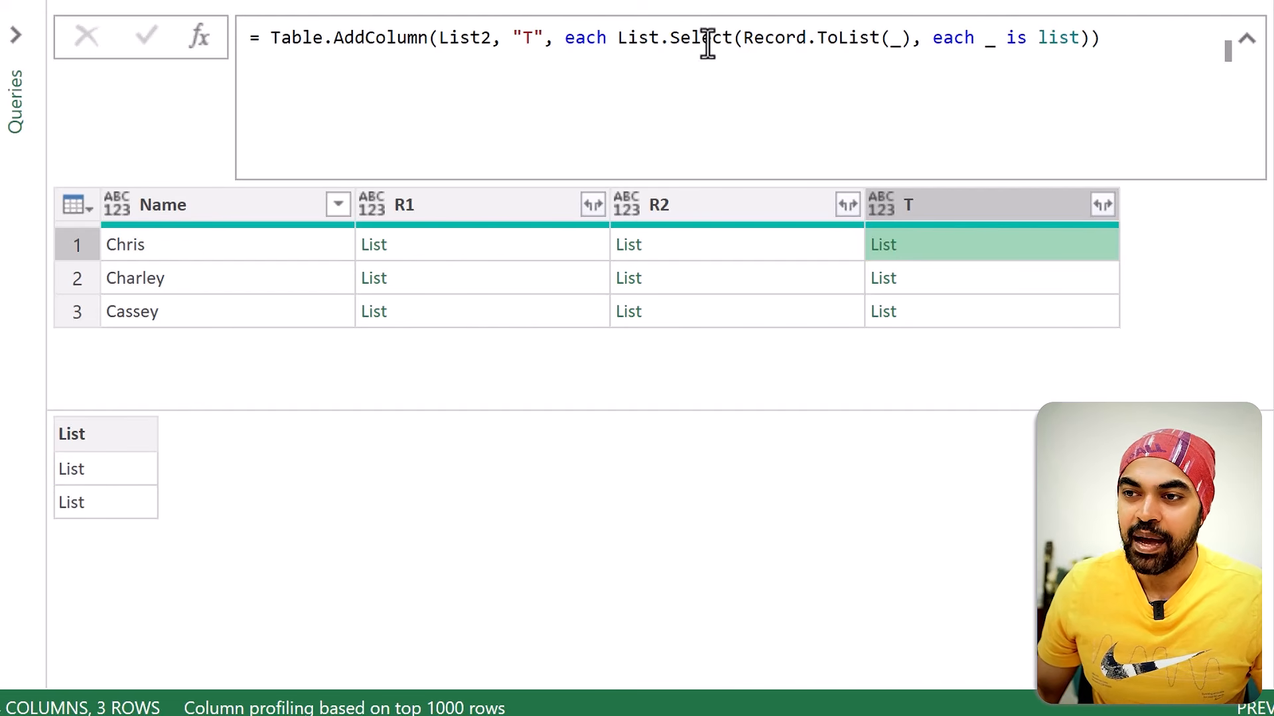
Step: Move the List.Select expression onto its own line below Table.AddColumn and indent it
click(614, 38)
key(shift+Return)
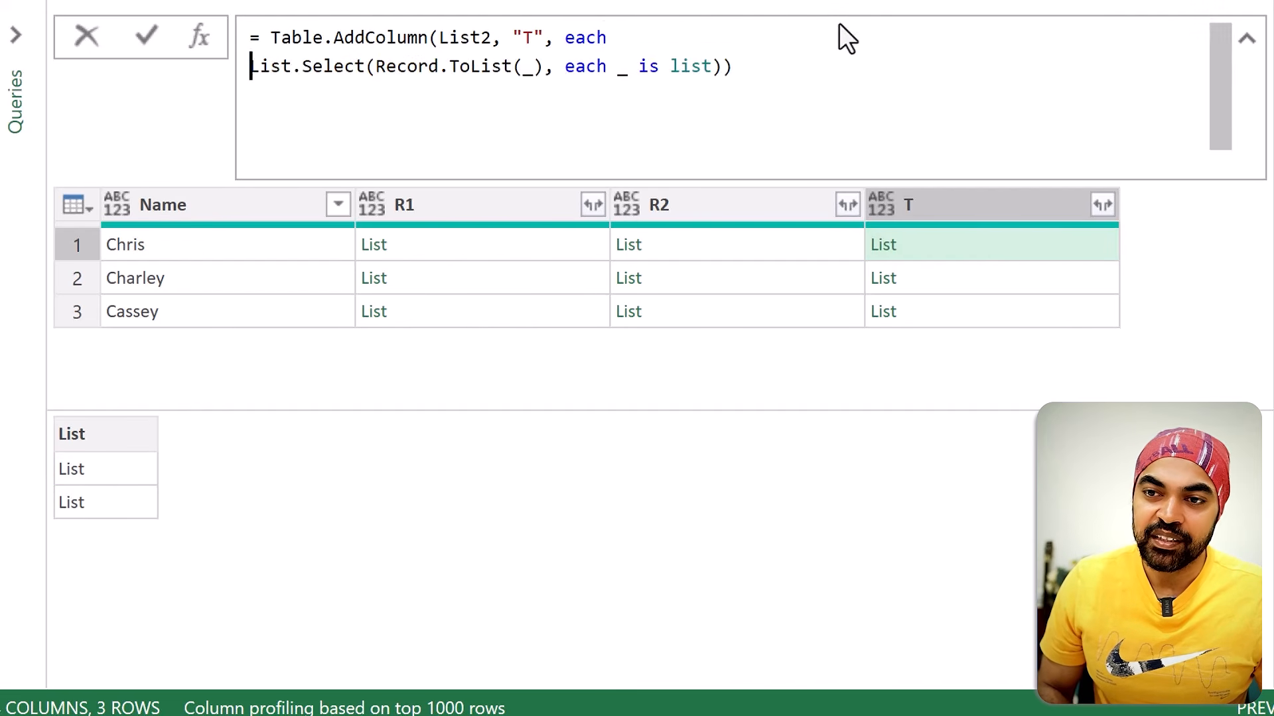
key(shift+End)
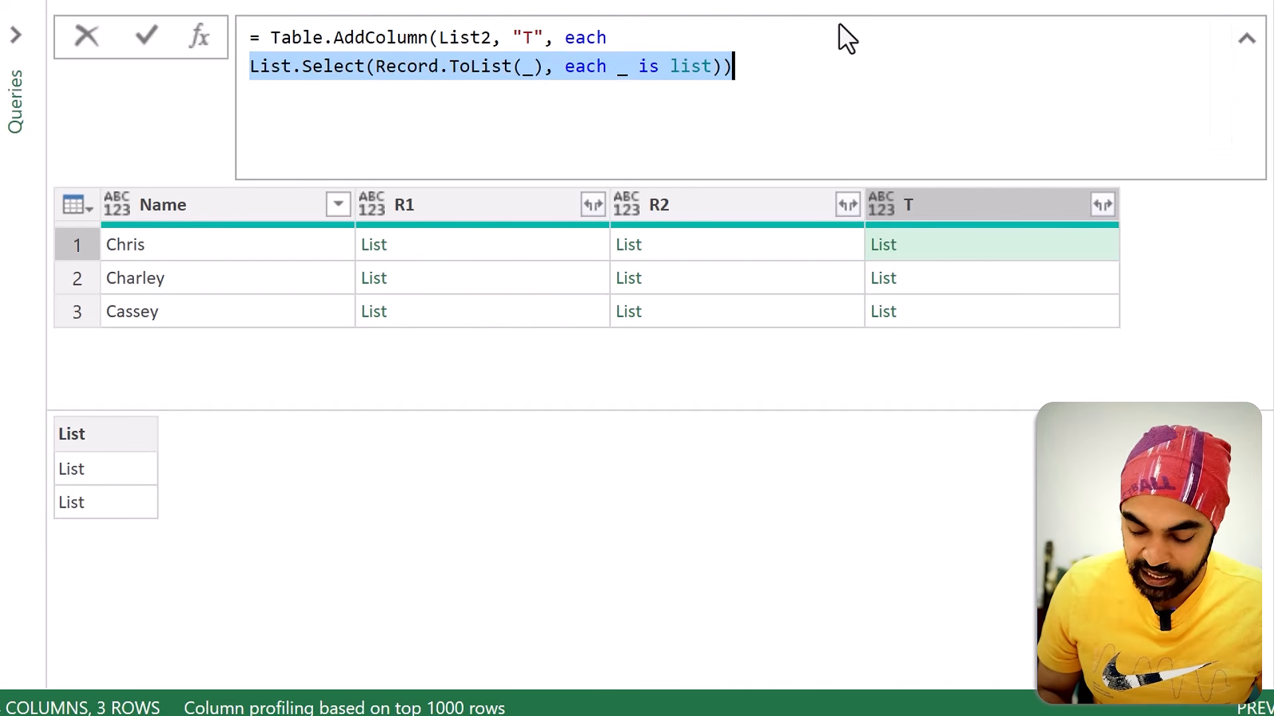
key(Tab)
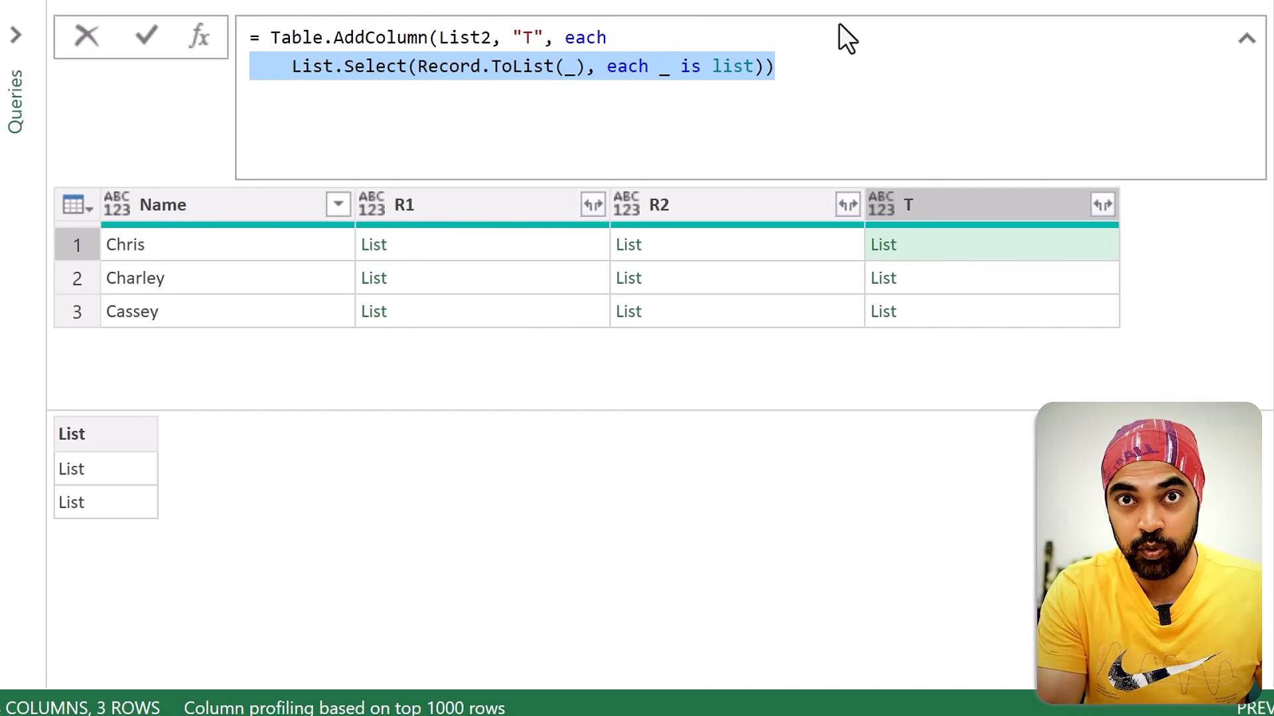
Step: Insert Table.FromColumns with an opening parenthesis directly before List.Select in column T's formula
key(ctrl+Left)
key(ctrl+Left)
key(ctrl+Left)
key(ctrl+Left)
key(ctrl+Left)
key(ctrl+Left)
key(ctrl+Left)
key(ctrl+Left)
key(ctrl+Left)
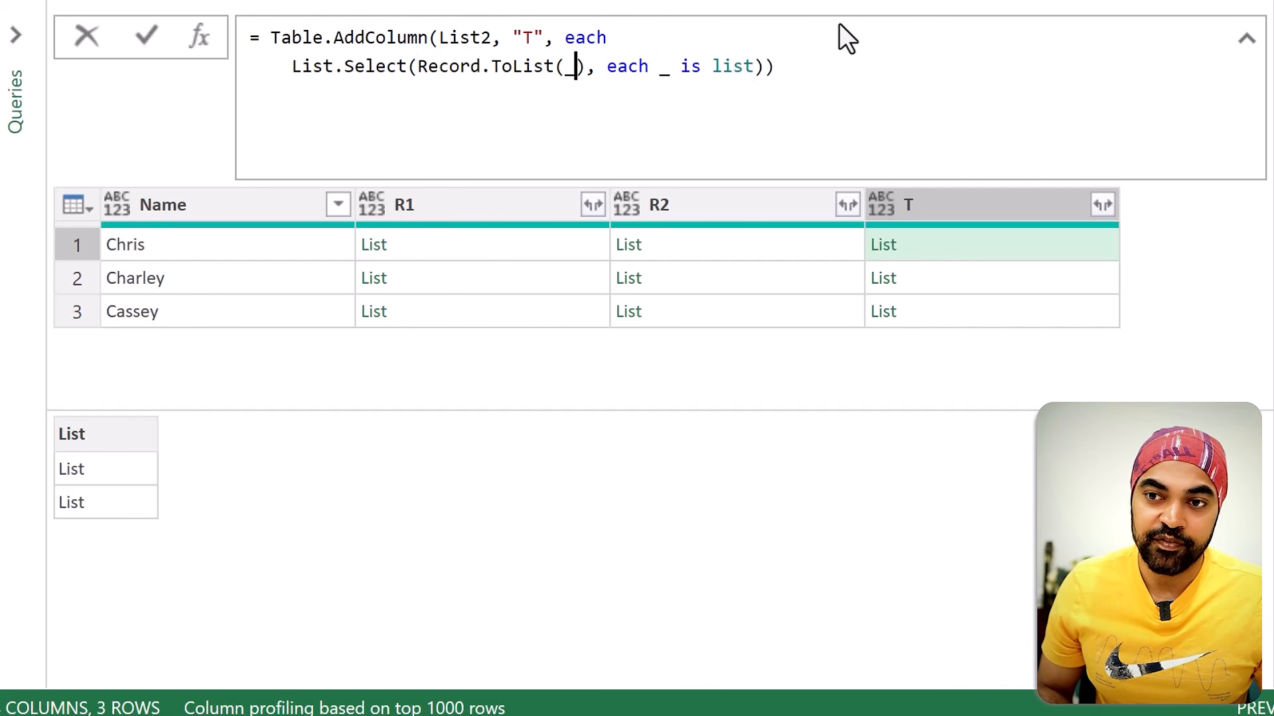
text(Table.From)
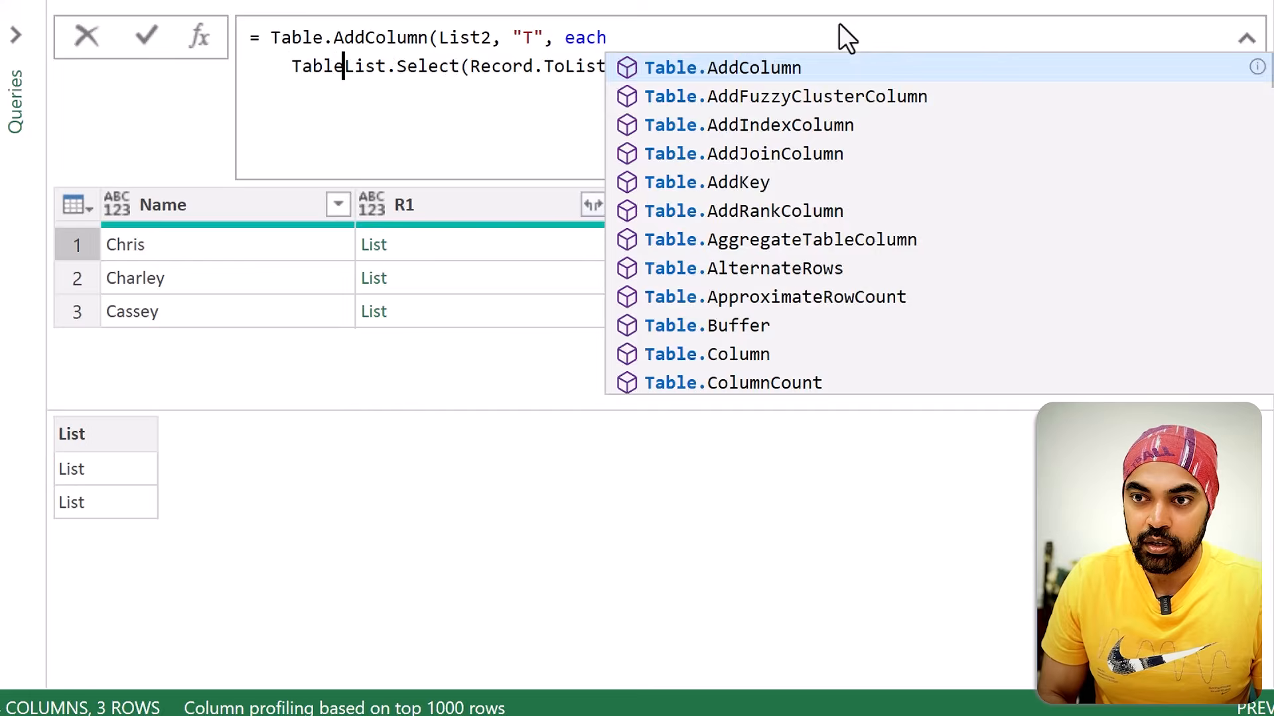
key(Tab)
text(()
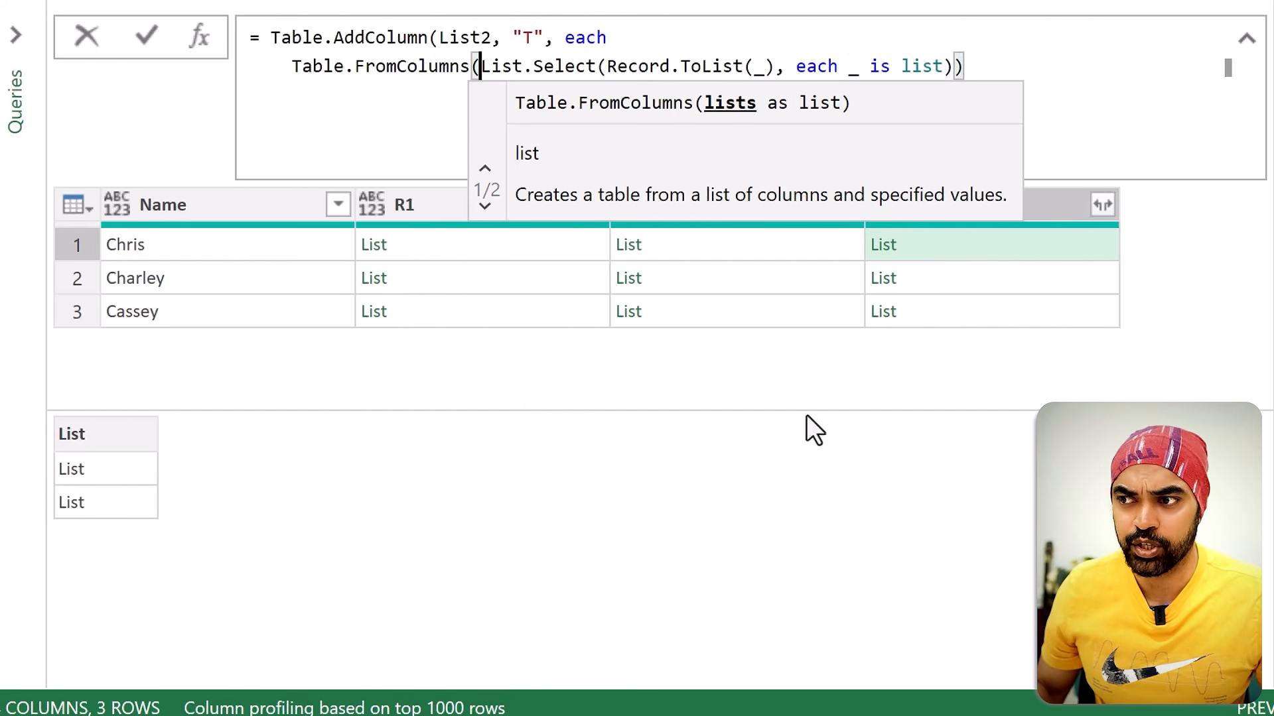
Step: Close the Table.FromColumns parenthesis at the end of column T's formula and apply the formula
click(986, 72)
text())
key(Return)
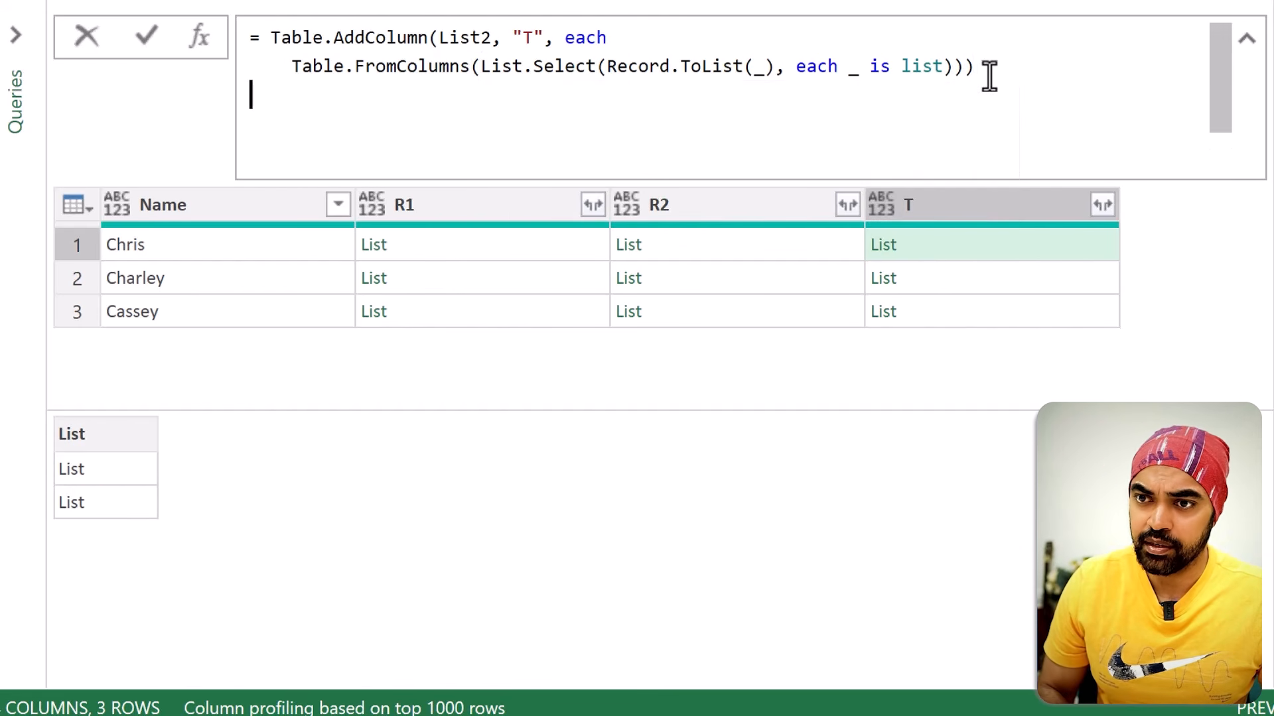
text())
key(BackSpace)
key(BackSpace)
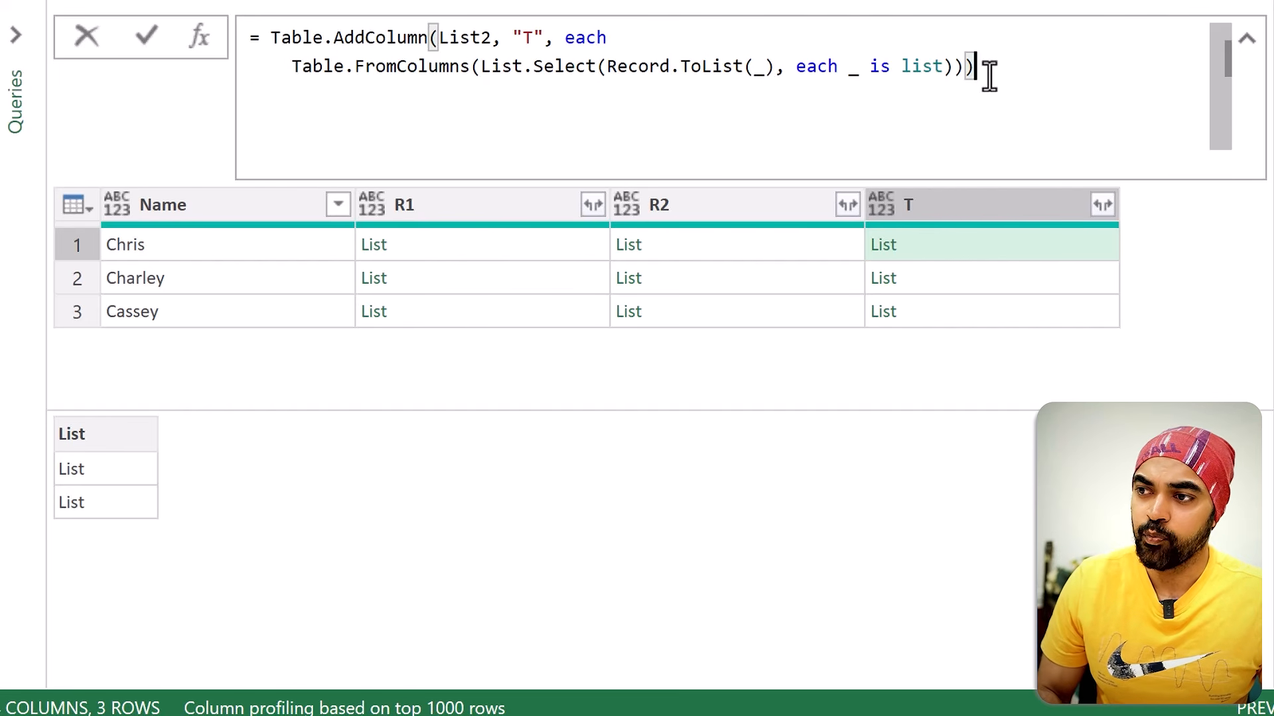
key(Return)
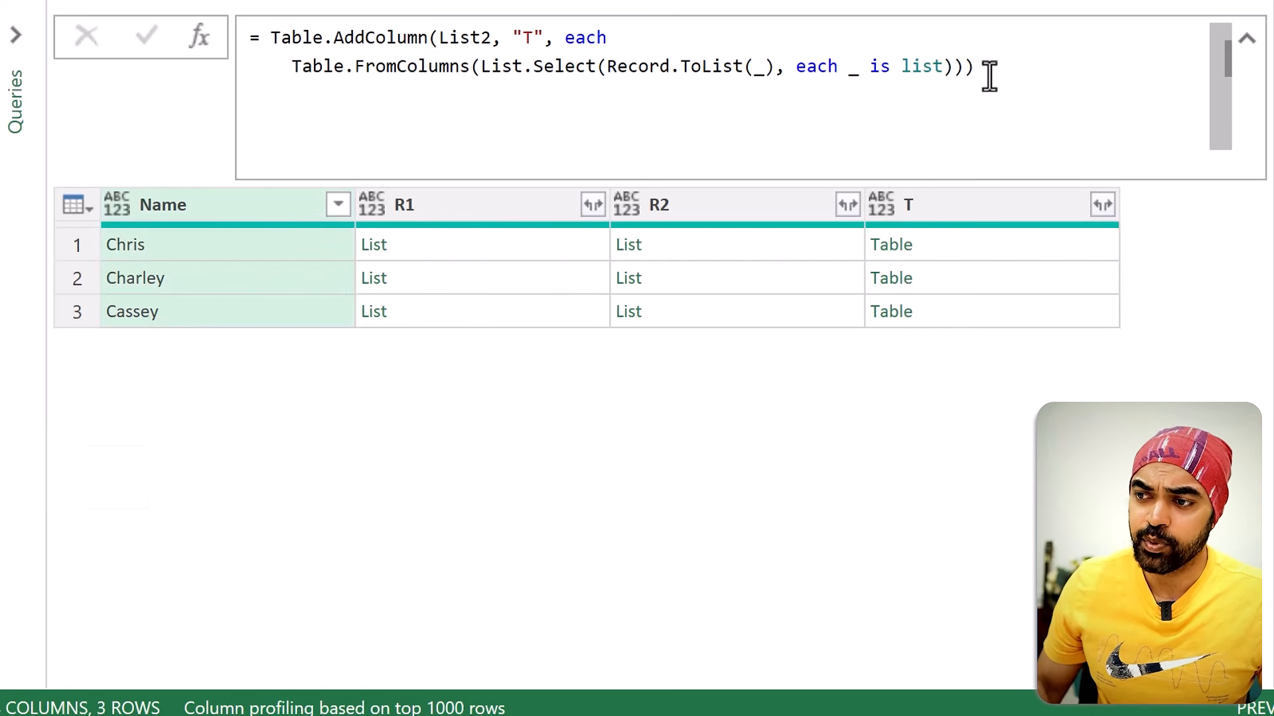
Step: Preview the nested table in column T's first row and examine the values in its two columns
click(953, 243)
key(ctrl+2)
drag(37, 447, 98, 562)
drag(162, 449, 225, 550)
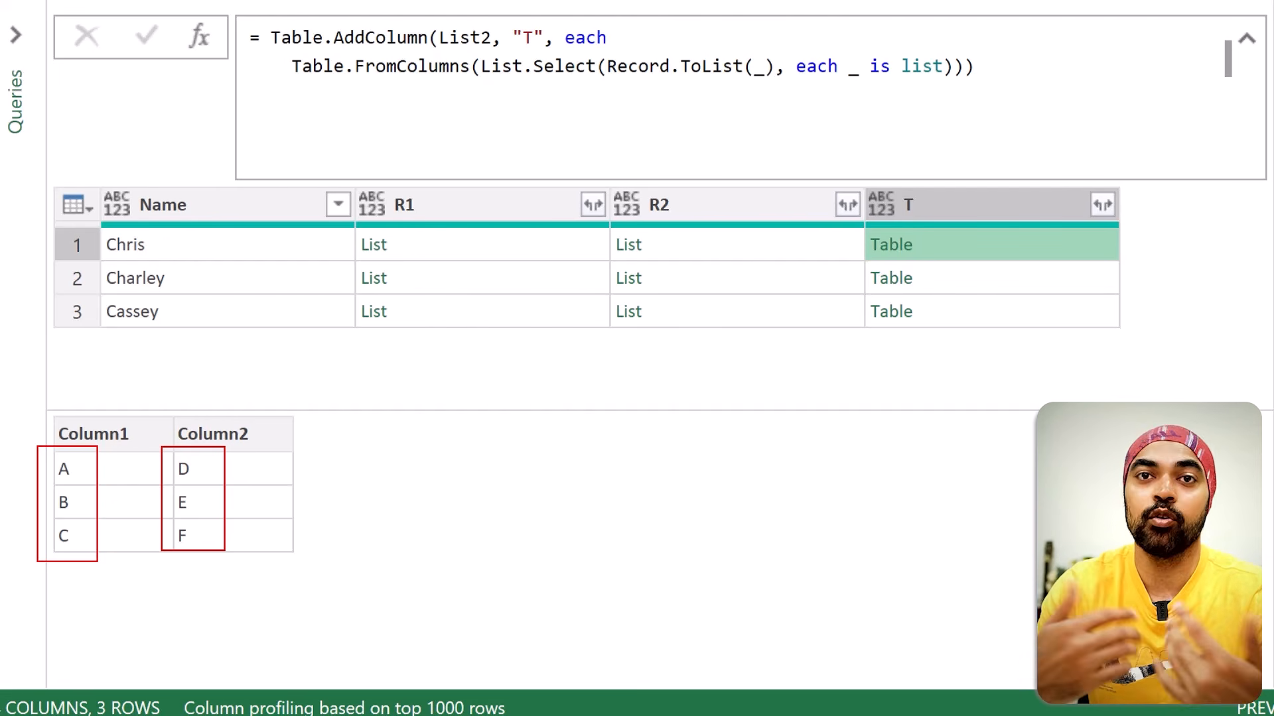
key(Escape)
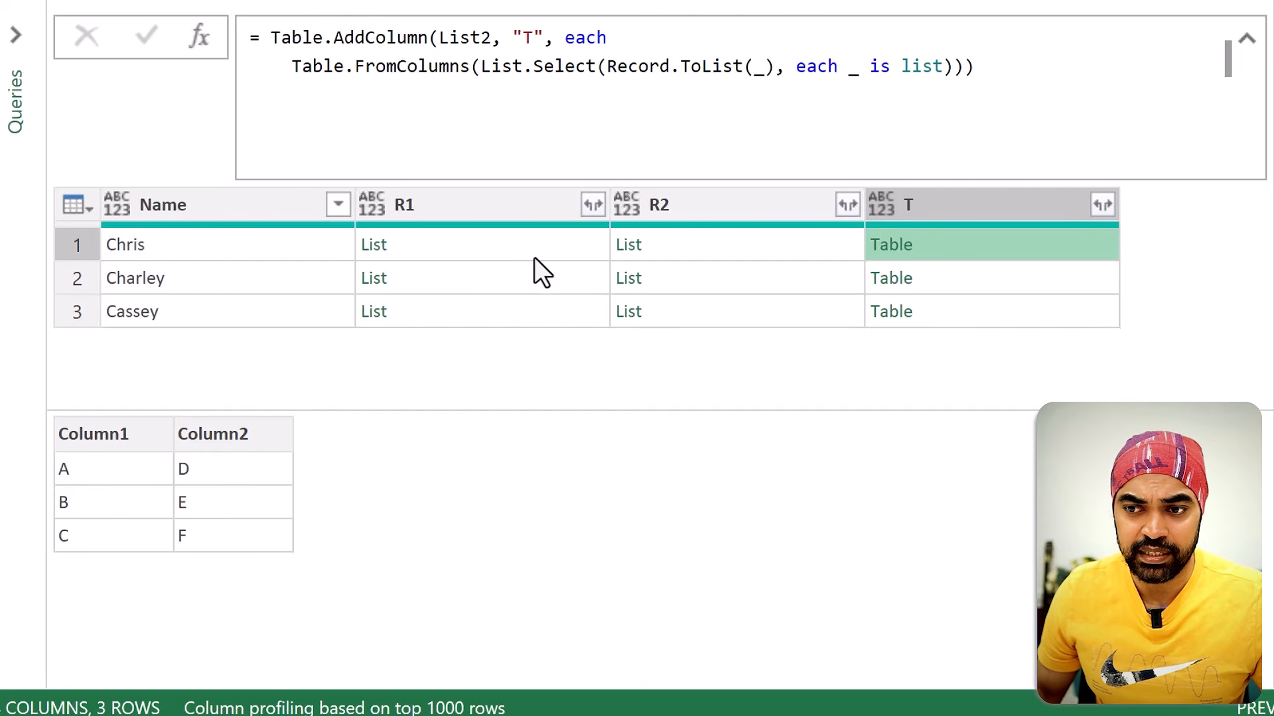
click(511, 208)
click(754, 199)
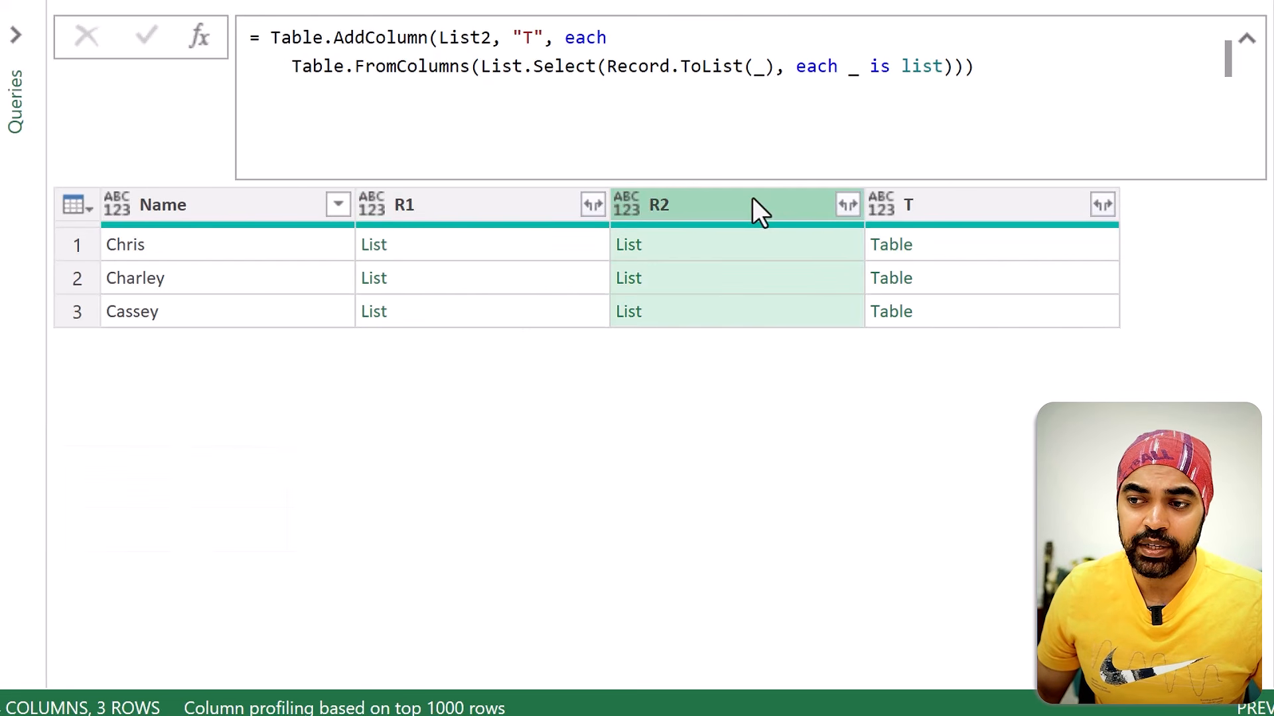
click(965, 202)
click(264, 211)
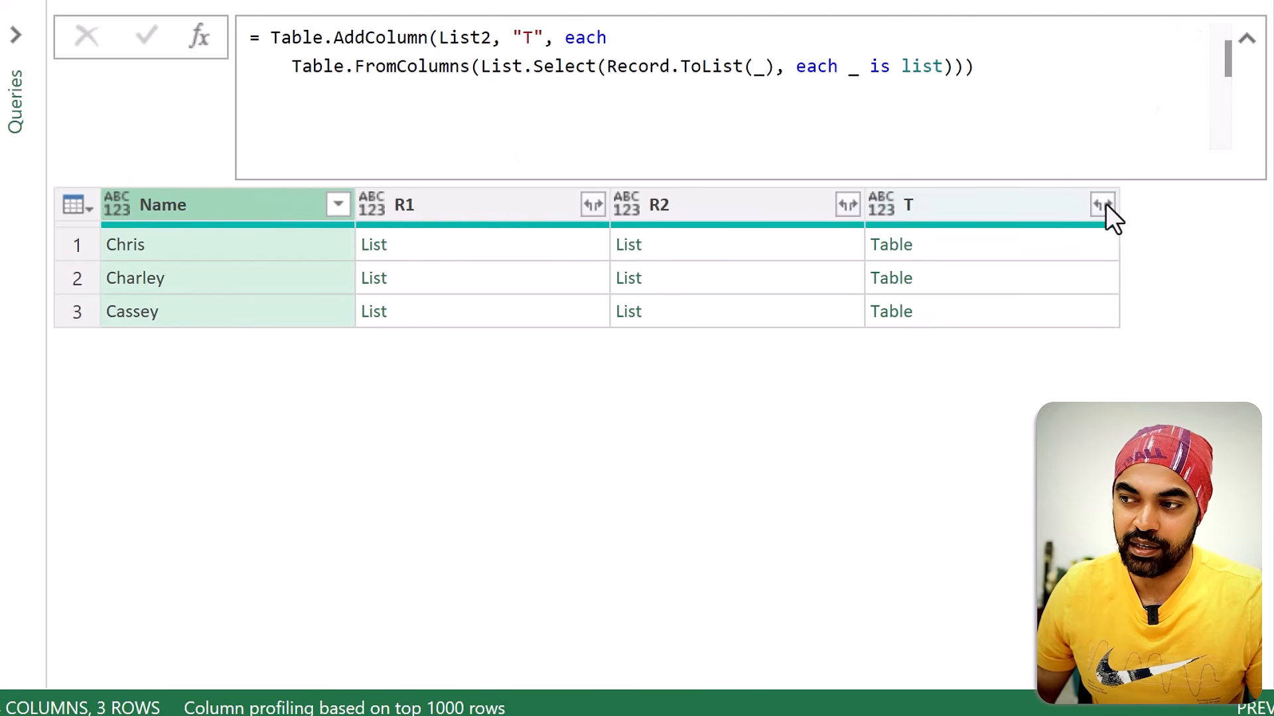
Step: Remove columns R1 and R2, and expand column T into Column1 and Column2 without the original column name as prefix
click(784, 205)
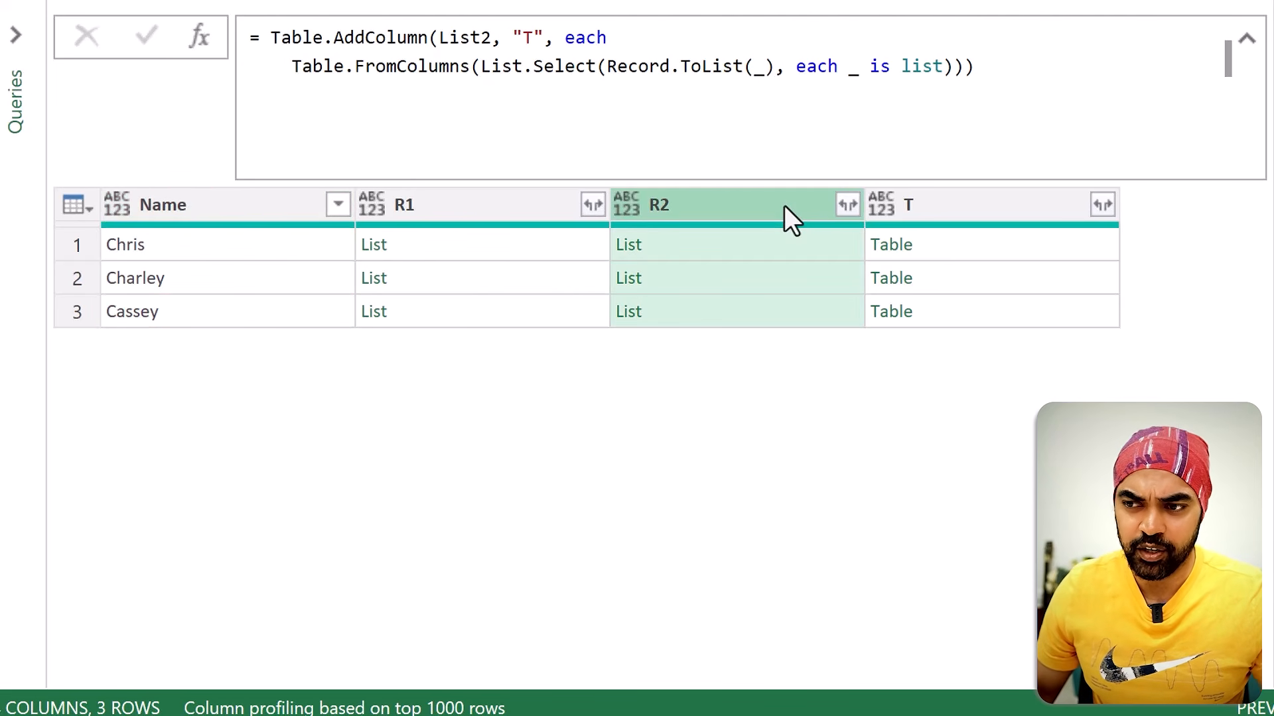
ctrl+click(468, 205)
key(Delete)
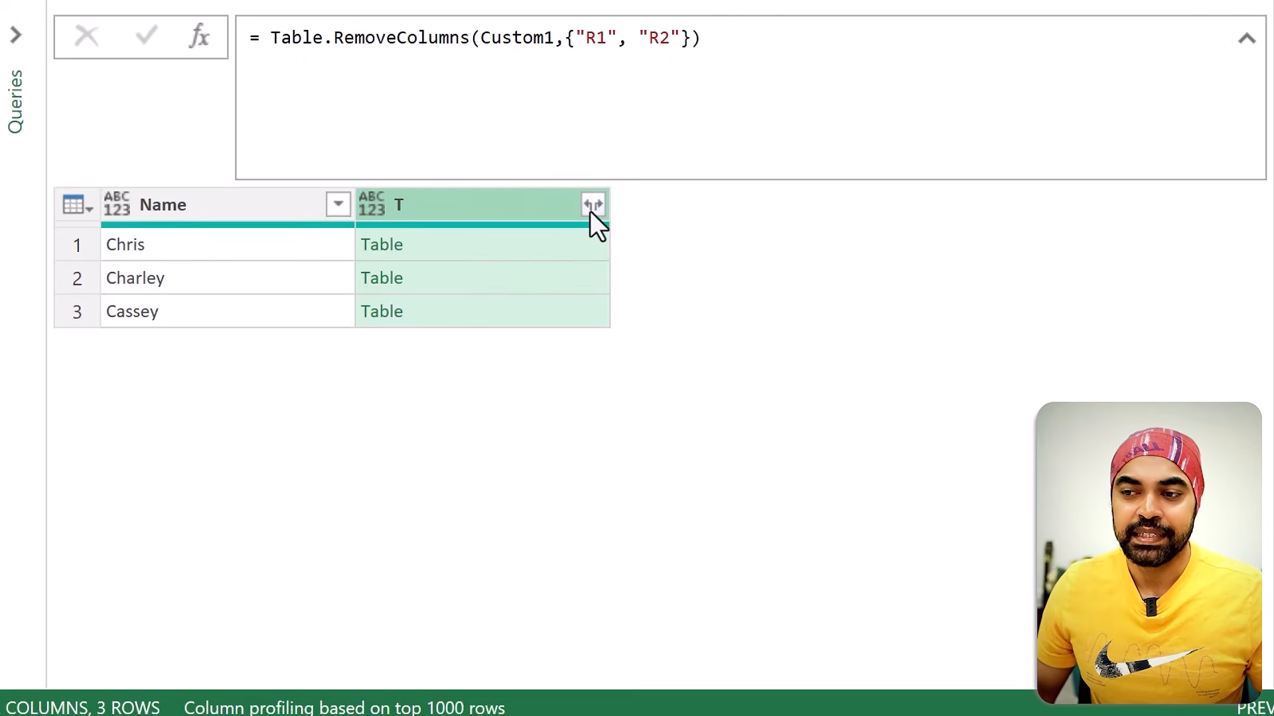
click(591, 207)
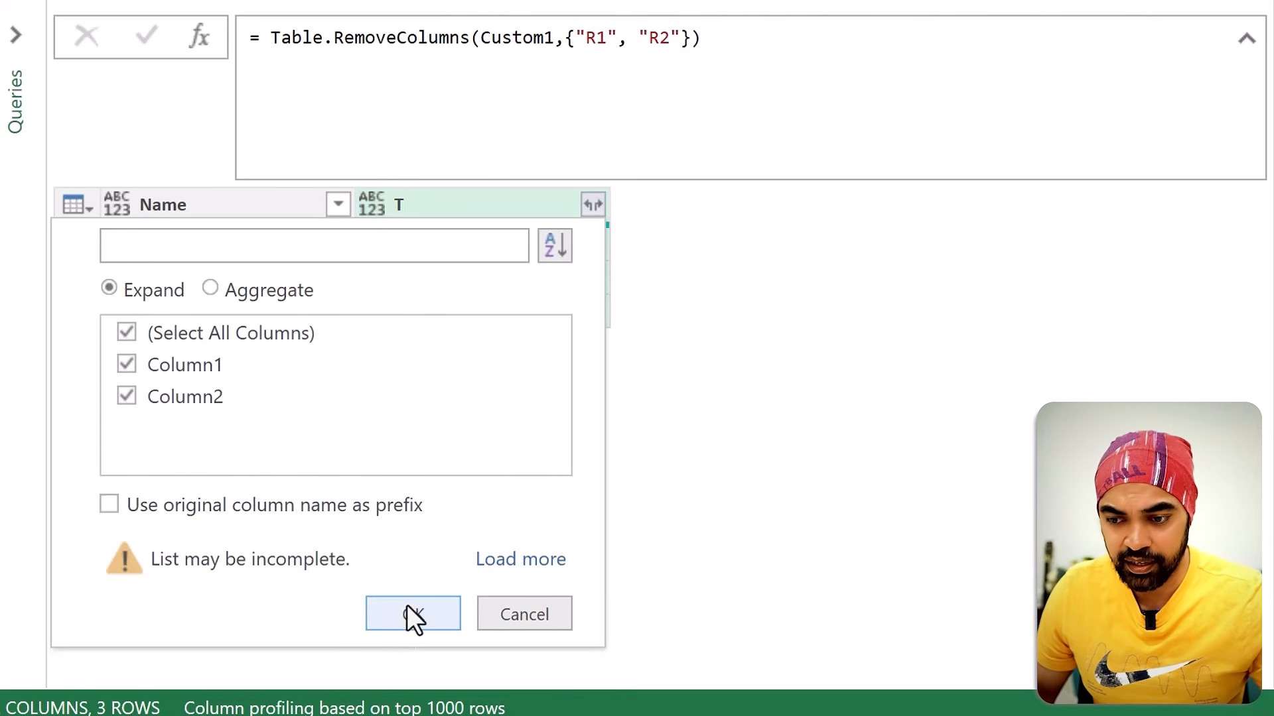
click(407, 611)
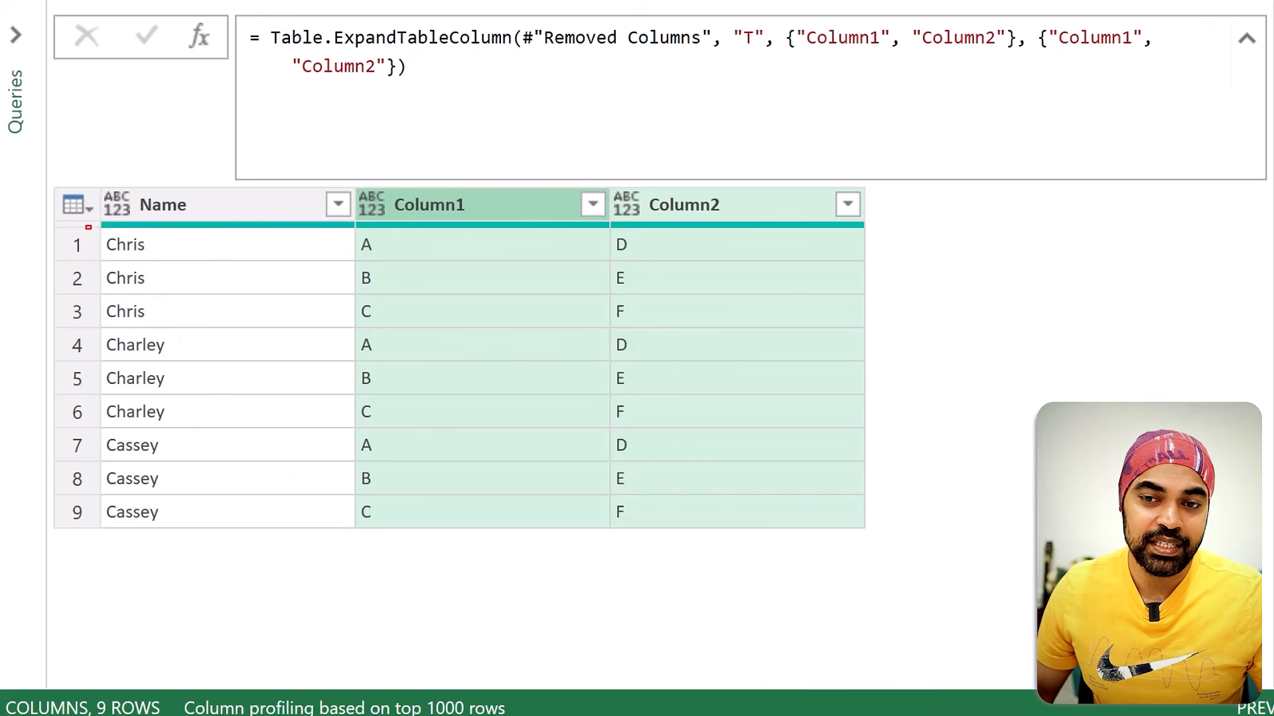